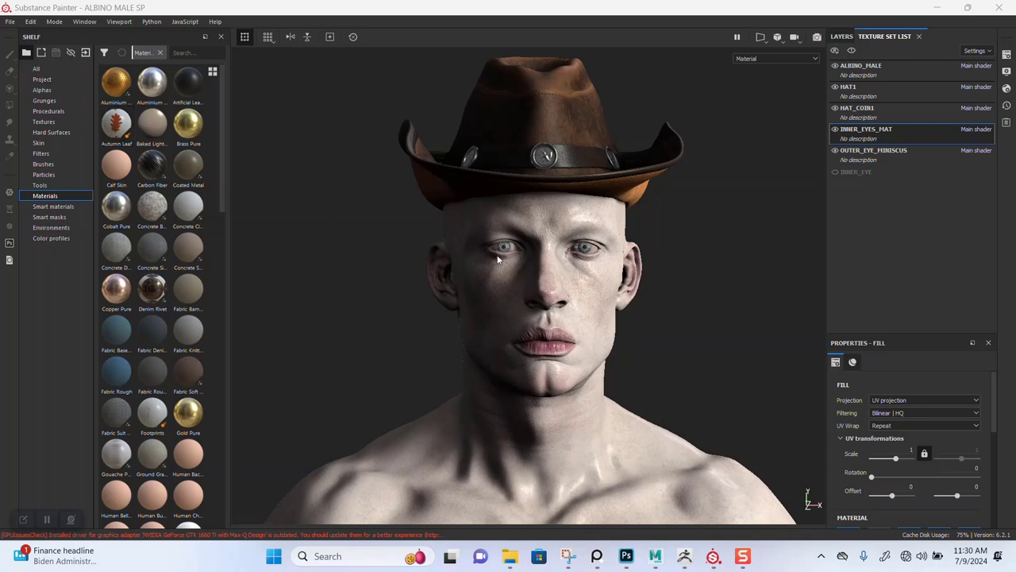
Turn off Shadows in the viewport's environment display settings.
{"action": "middle_click_drag", "start_coordinate": [541, 313], "coordinate": [535, 267], "text": "alt"}
{"action": "right_click_drag", "start_coordinate": [535, 267], "coordinate": [564, 336], "text": "alt"}
{"action": "right_click_drag", "start_coordinate": [575, 280], "coordinate": [808, 101], "text": "shift"}
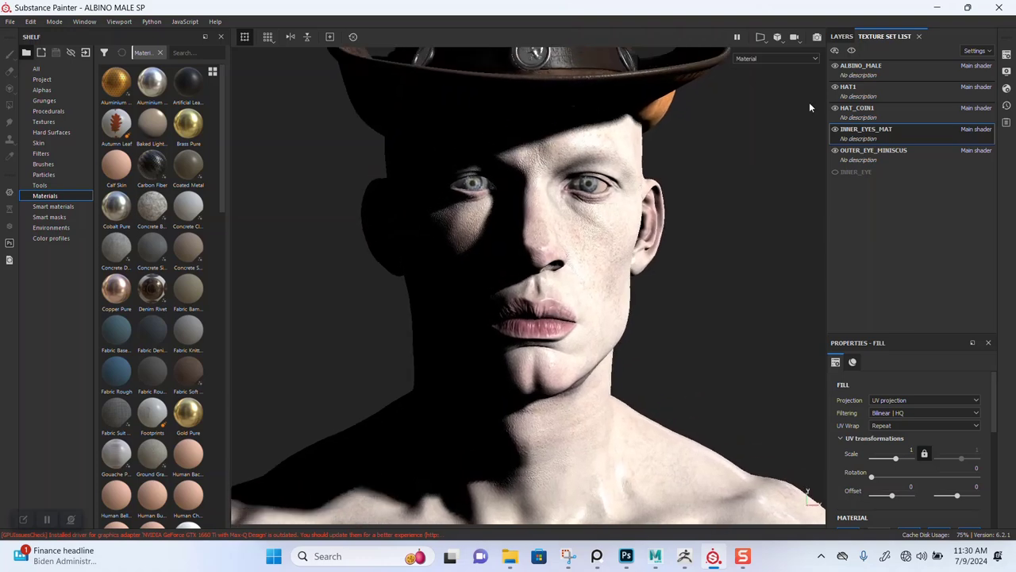
{"action": "left_click", "coordinate": [1005, 72]}
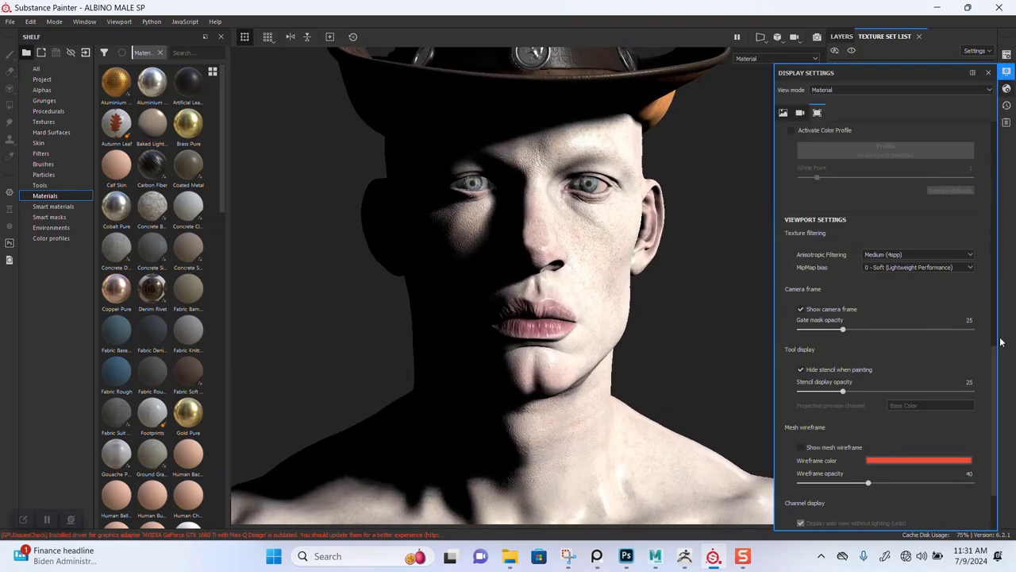
{"action": "left_click_drag", "start_coordinate": [995, 343], "coordinate": [989, 154]}
{"action": "left_click", "coordinate": [795, 280]}
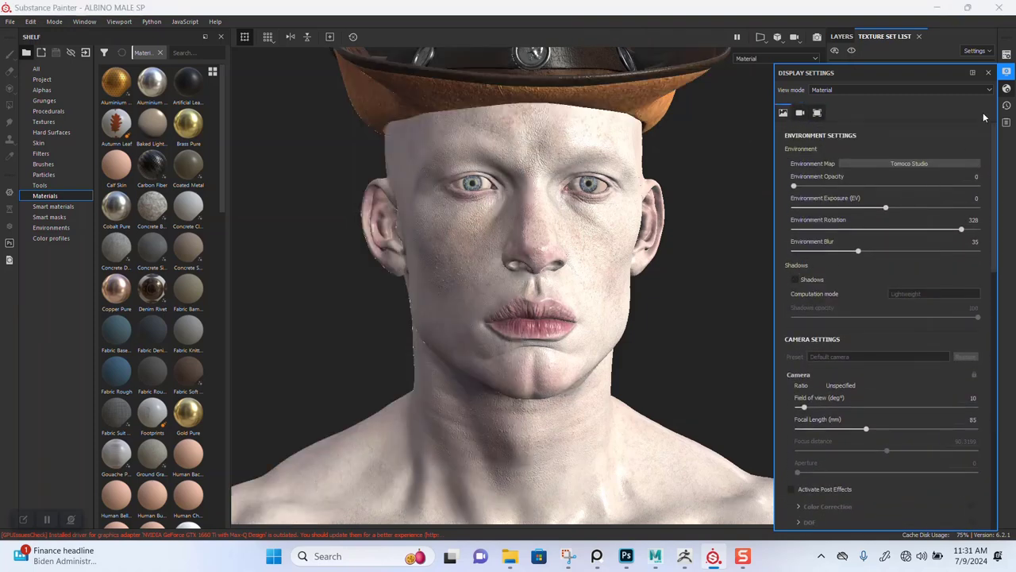
{"action": "left_click", "coordinate": [988, 72]}
Select the ALBINO_MALE texture set and show its layer stack with the face seen close up.
{"action": "right_click_drag", "start_coordinate": [591, 279], "coordinate": [585, 421], "text": "alt"}
{"action": "right_click_drag", "start_coordinate": [577, 295], "coordinate": [570, 342], "text": "alt"}
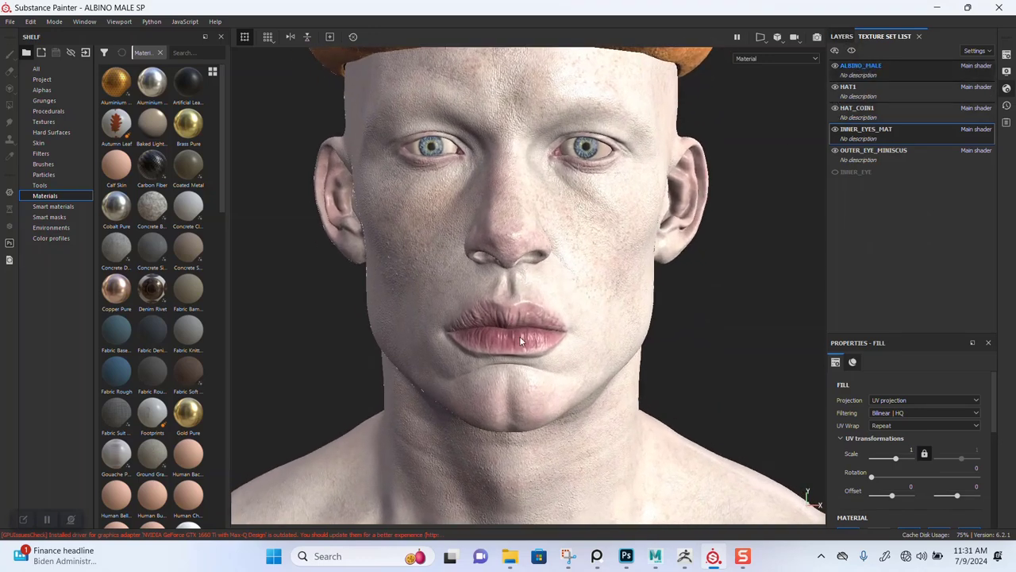
{"action": "right_click_drag", "start_coordinate": [510, 363], "coordinate": [518, 392], "text": "alt"}
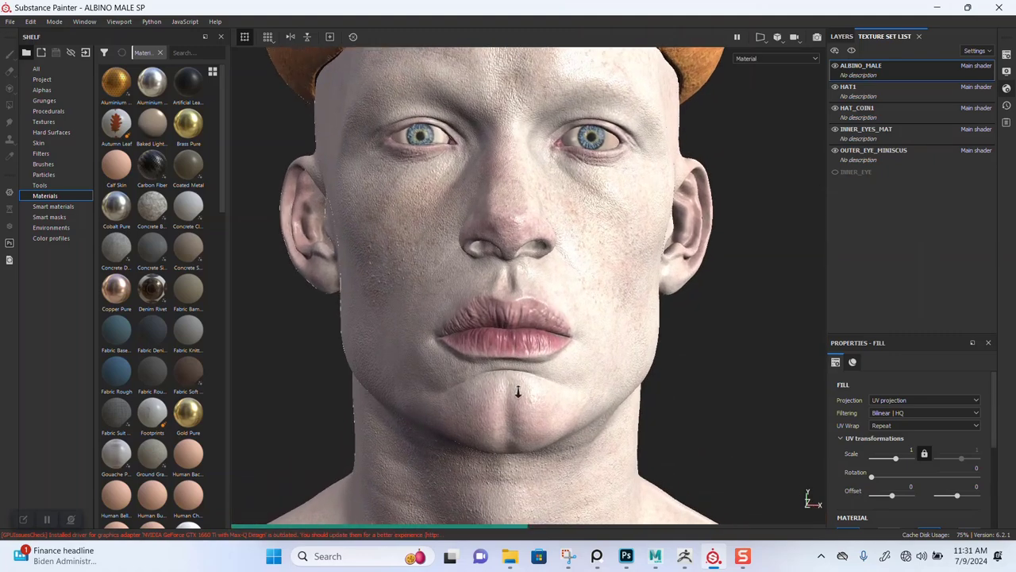
{"action": "left_click", "coordinate": [842, 37]}
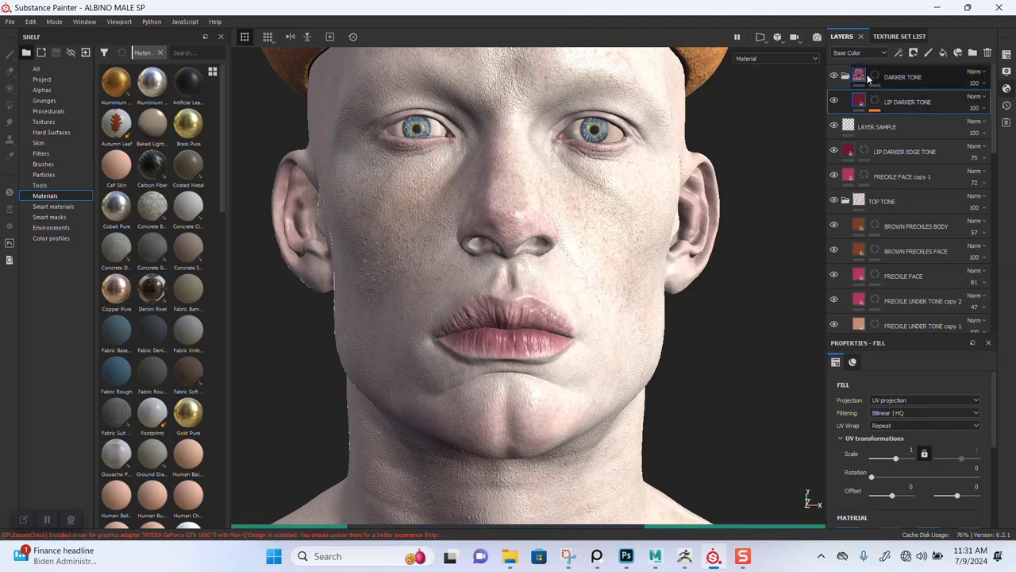
Check what the DARKER TONE folder and the FRECKLE FACE copy 1 layer contribute to the lips by toggling their visibility.
{"action": "left_click", "coordinate": [833, 76]}
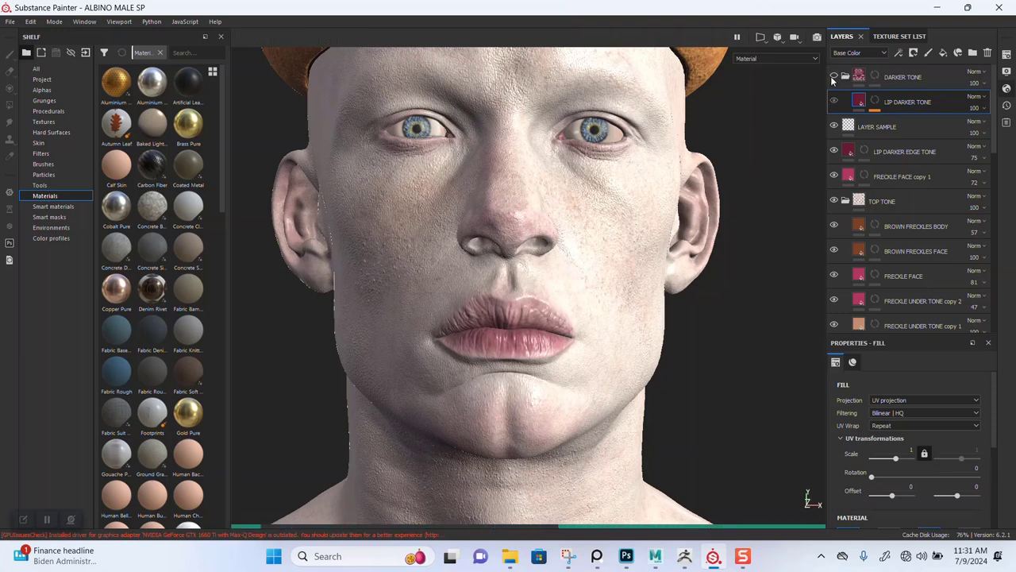
{"action": "left_click", "coordinate": [834, 76]}
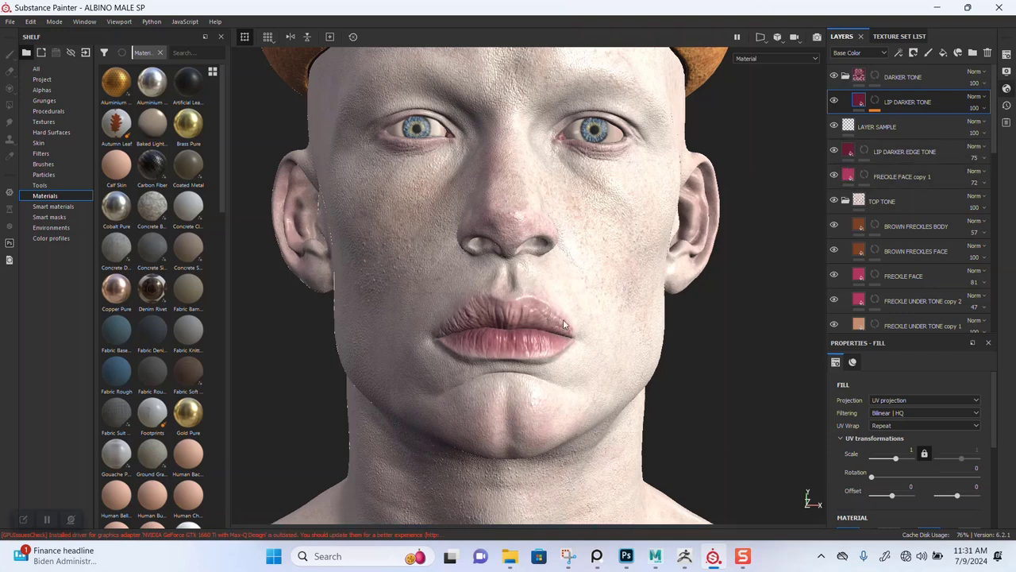
{"action": "scroll", "coordinate": [564, 323], "scroll_direction": "up", "scroll_amount": 3}
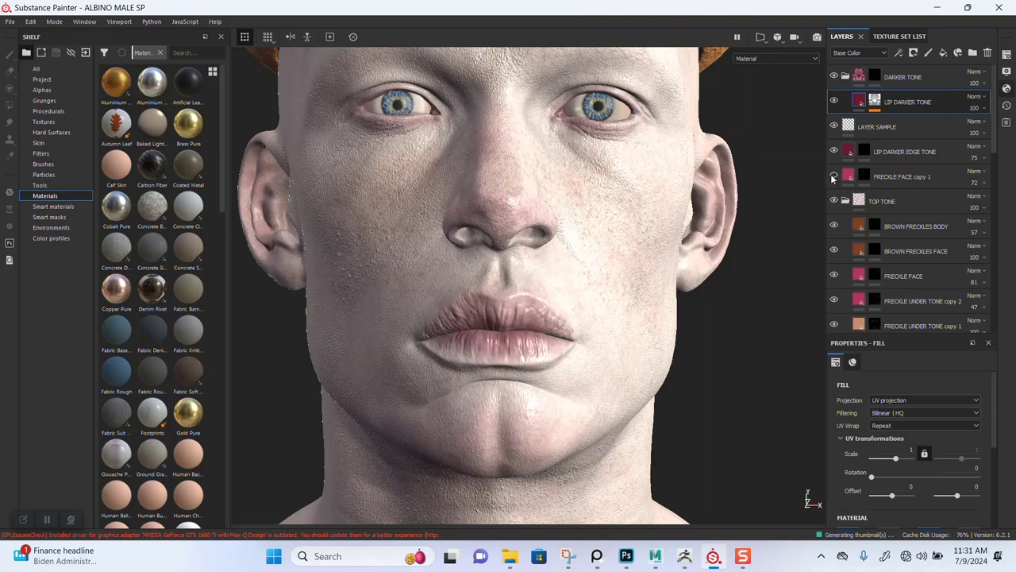
{"action": "left_click", "coordinate": [833, 177]}
Select the FRECKLE FACE copy 1 mask for painting and choose the Dirt 1 brush by searching the brushes for DIRT.
{"action": "left_click", "coordinate": [865, 178]}
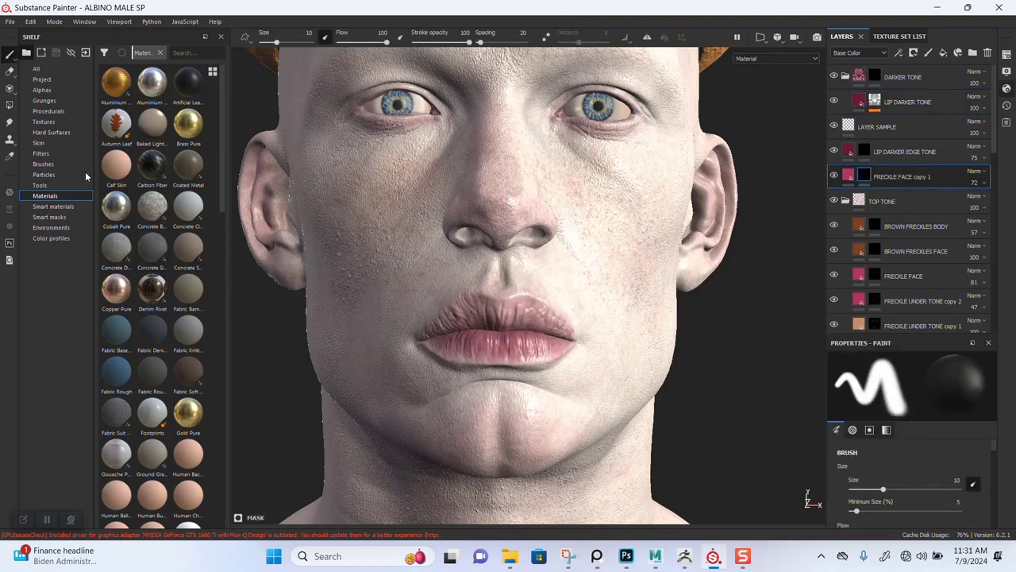
{"action": "left_click", "coordinate": [55, 164]}
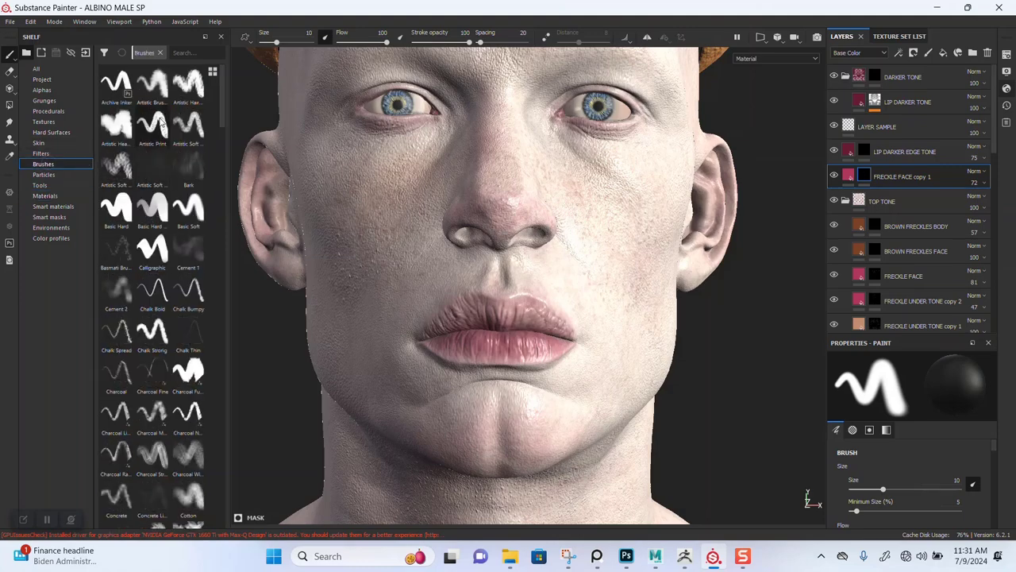
{"action": "left_click", "coordinate": [185, 53]}
{"action": "type", "text": "DIRT"}
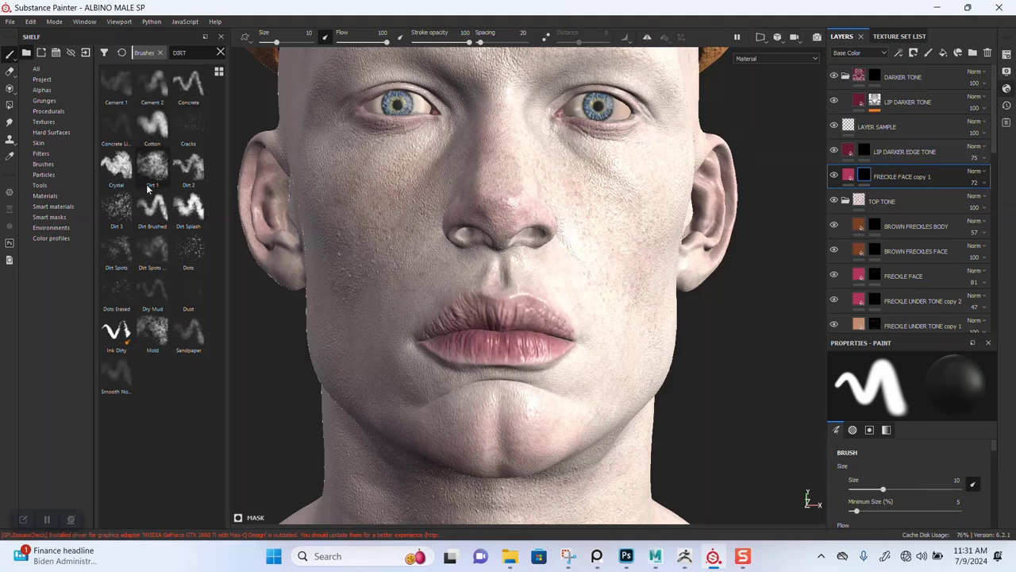
{"action": "left_click", "coordinate": [152, 175]}
Show only the Base Color channel on a close-up of the lips and set the brush size to 5.15.
{"action": "left_click_drag", "start_coordinate": [516, 302], "coordinate": [546, 315]}
{"action": "right_click_drag", "start_coordinate": [534, 318], "coordinate": [492, 317], "text": "ctrl"}
{"action": "key", "text": "c"}
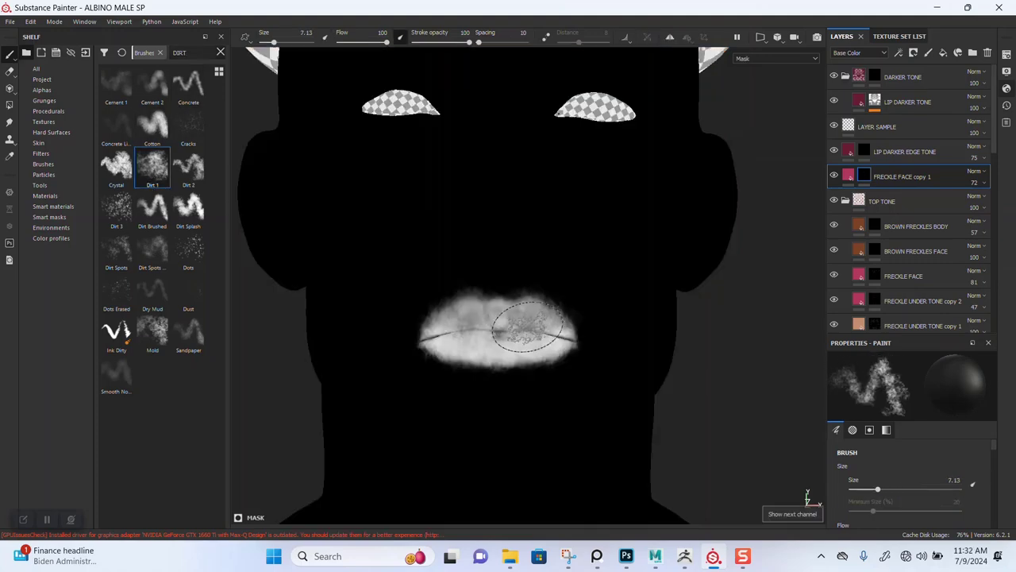
{"action": "key", "text": "c"}
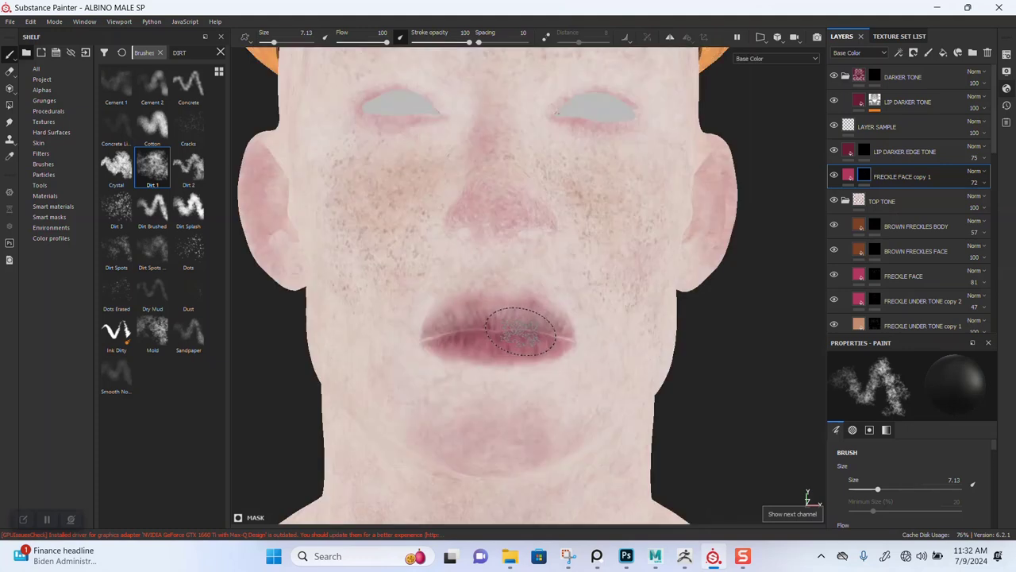
{"action": "right_click_drag", "start_coordinate": [523, 304], "coordinate": [519, 449], "text": "alt"}
{"action": "middle_click_drag", "start_coordinate": [544, 350], "coordinate": [562, 348], "text": "alt"}
{"action": "left_click_drag", "start_coordinate": [551, 320], "coordinate": [558, 338], "text": "alt"}
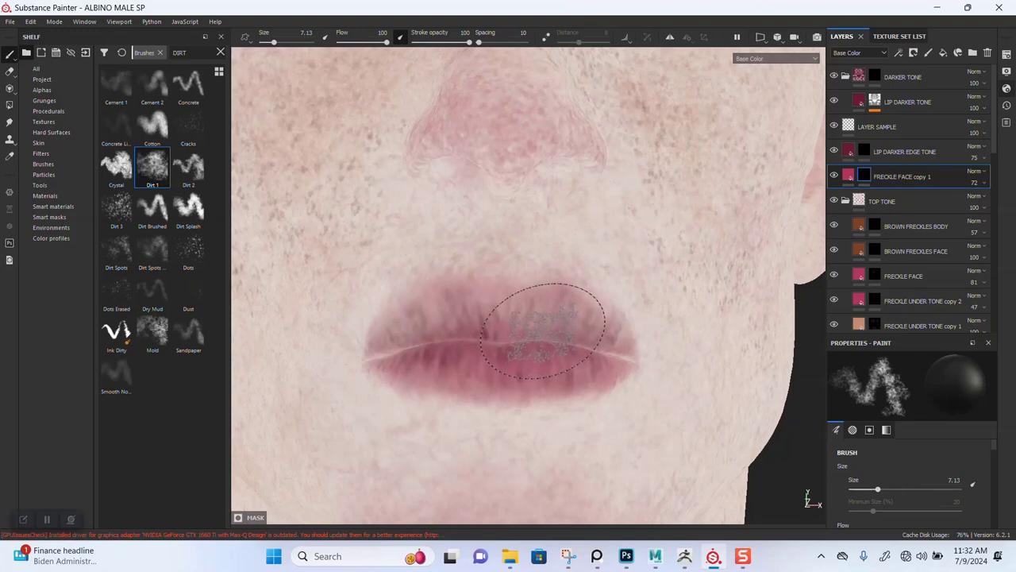
{"action": "right_click_drag", "start_coordinate": [543, 331], "coordinate": [539, 331], "text": "ctrl"}
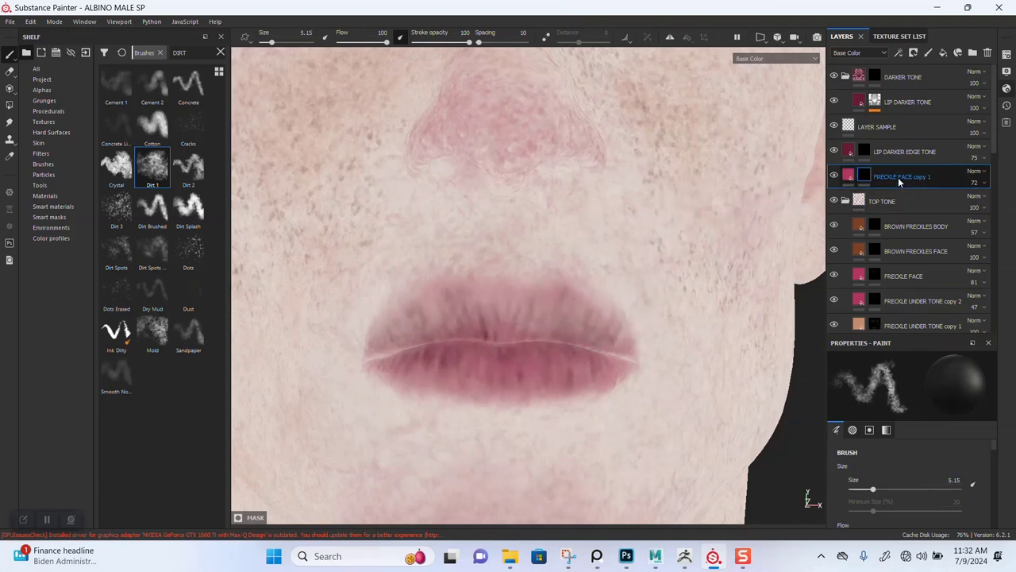
Duplicate the FRECKLE FACE copy 1 layer and set the duplicate's base color to a brighter pink, RGB 0.558, 0.023, 0.119.
{"action": "key", "text": "ctrl+d"}
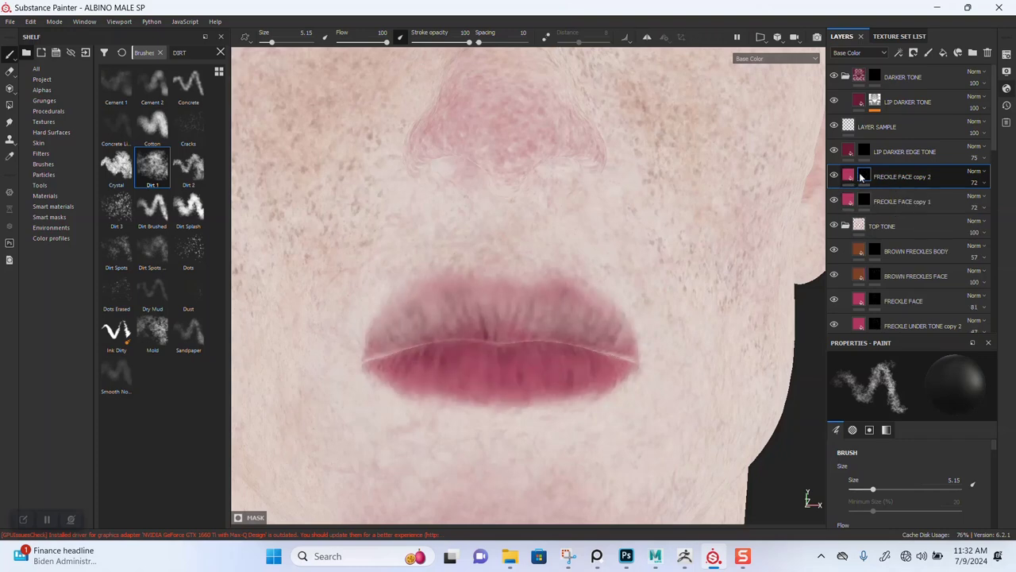
{"action": "left_click", "coordinate": [850, 178]}
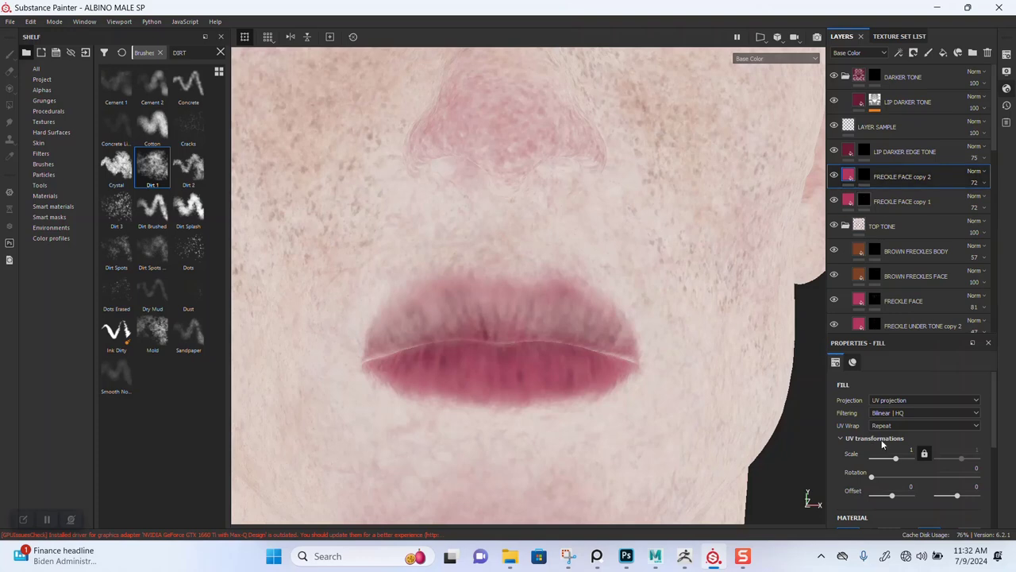
{"action": "scroll", "coordinate": [984, 469], "scroll_direction": "down", "scroll_amount": 4}
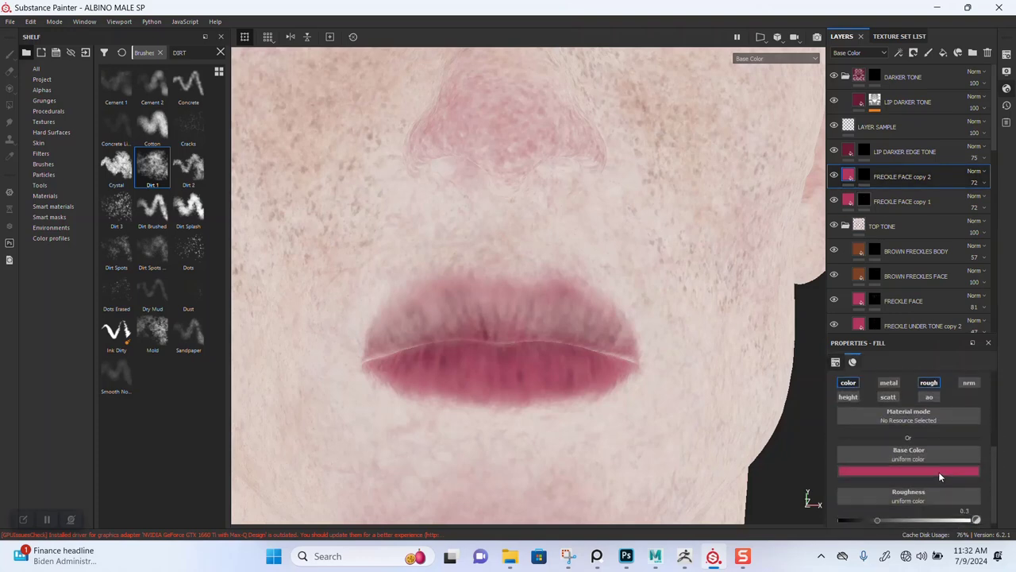
{"action": "left_click", "coordinate": [941, 471]}
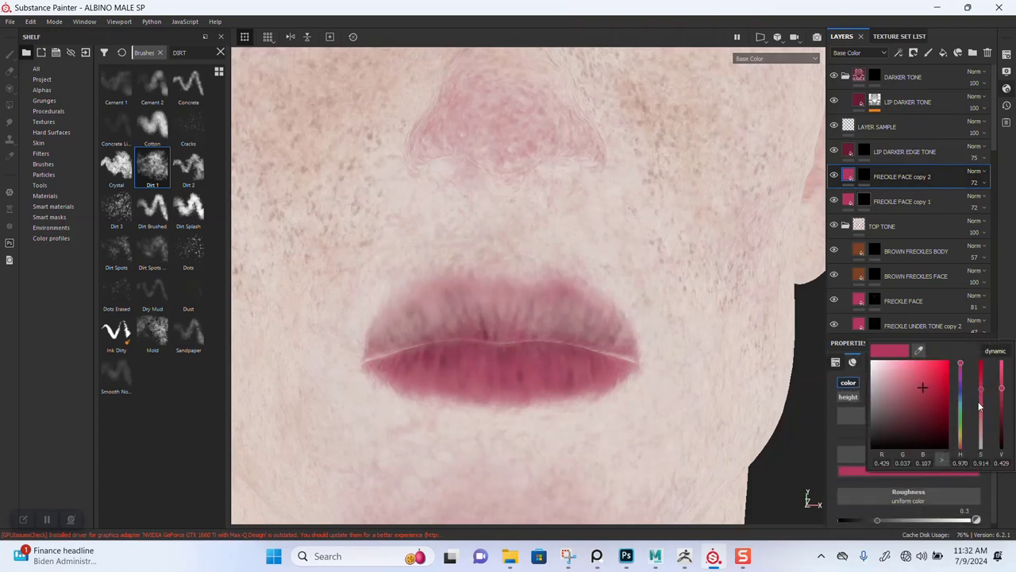
{"action": "left_click_drag", "start_coordinate": [930, 387], "coordinate": [933, 382]}
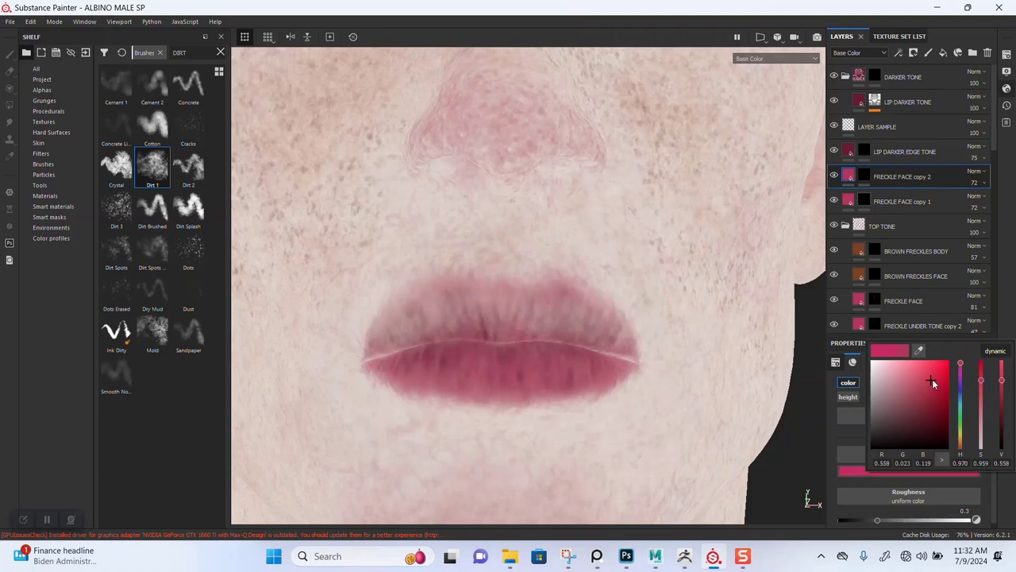
{"action": "left_click", "coordinate": [1004, 308]}
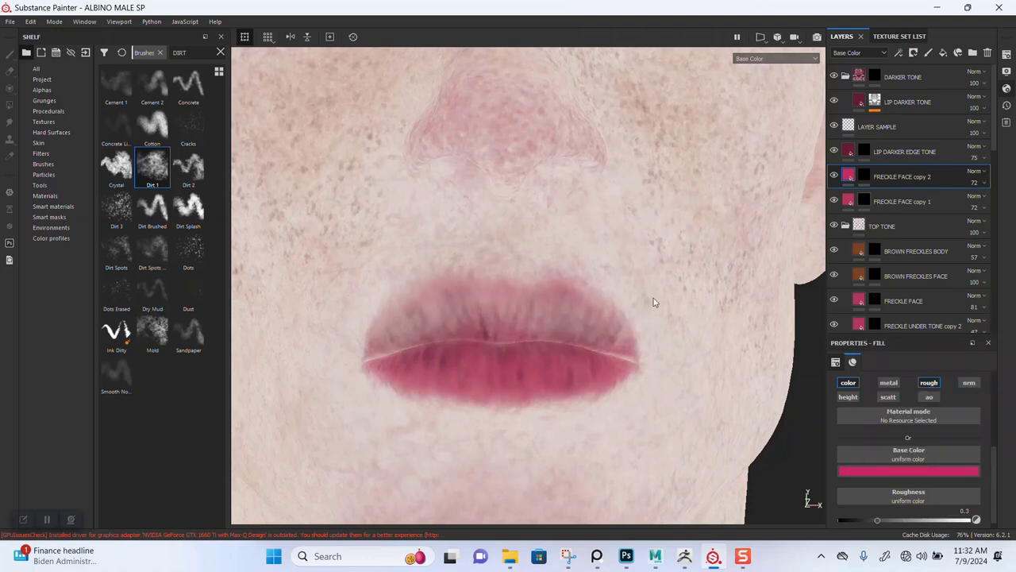
Clear the painted mask of the FRECKLE FACE copy 2 layer.
{"action": "left_click", "coordinate": [863, 176]}
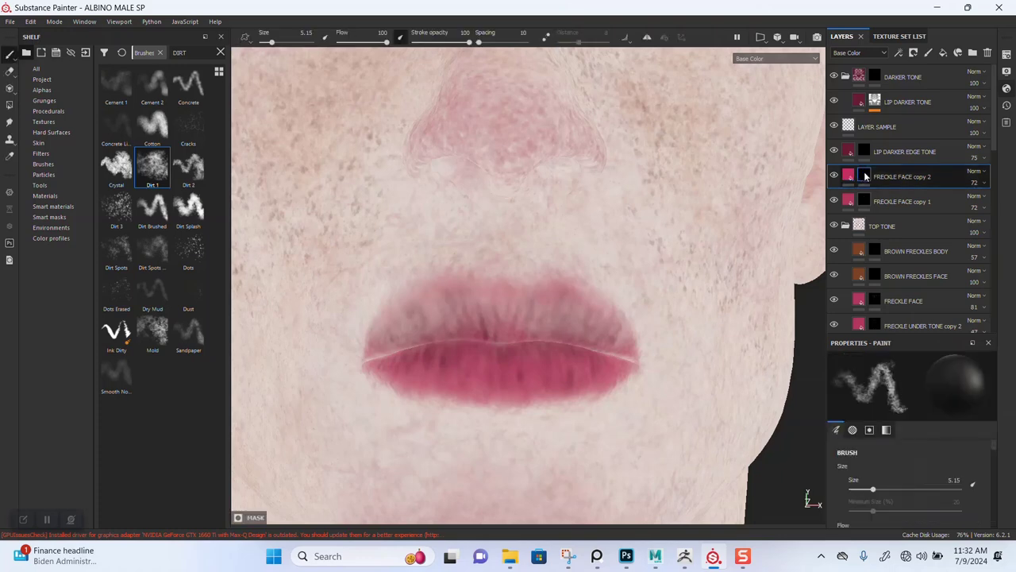
{"action": "right_click", "coordinate": [863, 176]}
{"action": "key", "text": "Escape"}
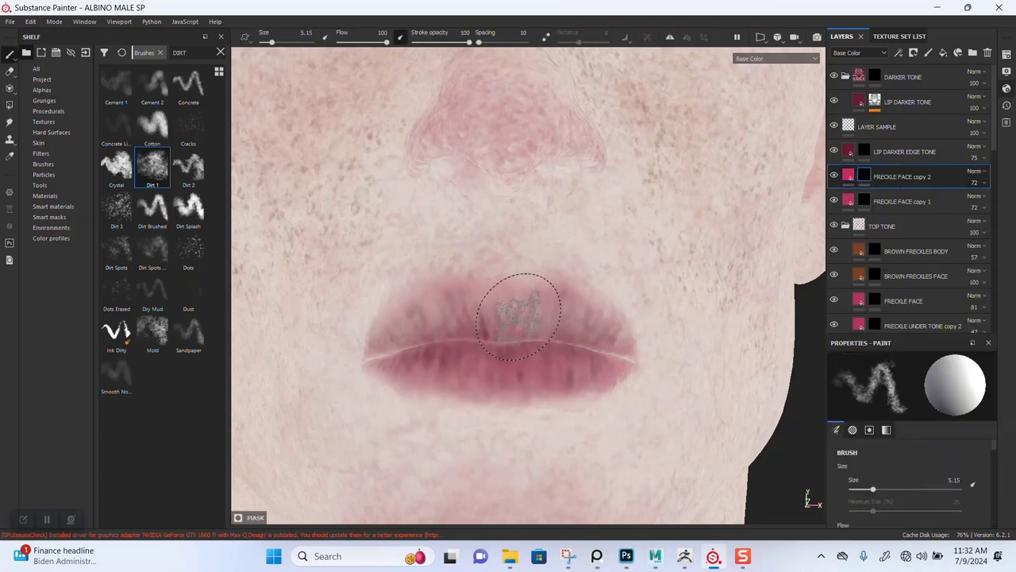
Paint the brighter pink across the upper lip on the FRECKLE FACE copy 2 mask with the Dirt 1 brush at size 3.49.
{"action": "right_click_drag", "start_coordinate": [524, 306], "coordinate": [533, 338], "text": "alt"}
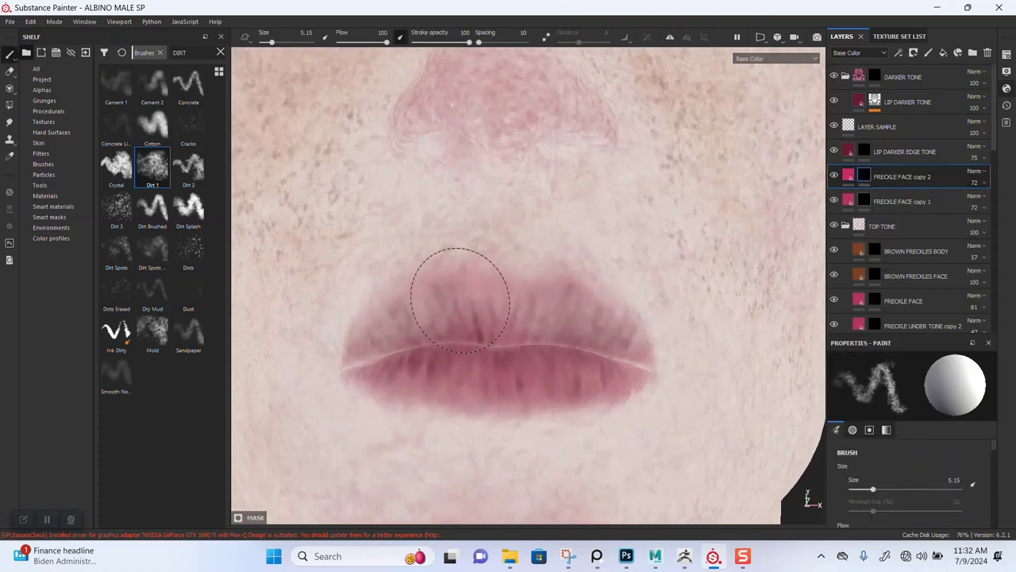
{"action": "scroll", "coordinate": [524, 417], "scroll_direction": "up", "scroll_amount": 2}
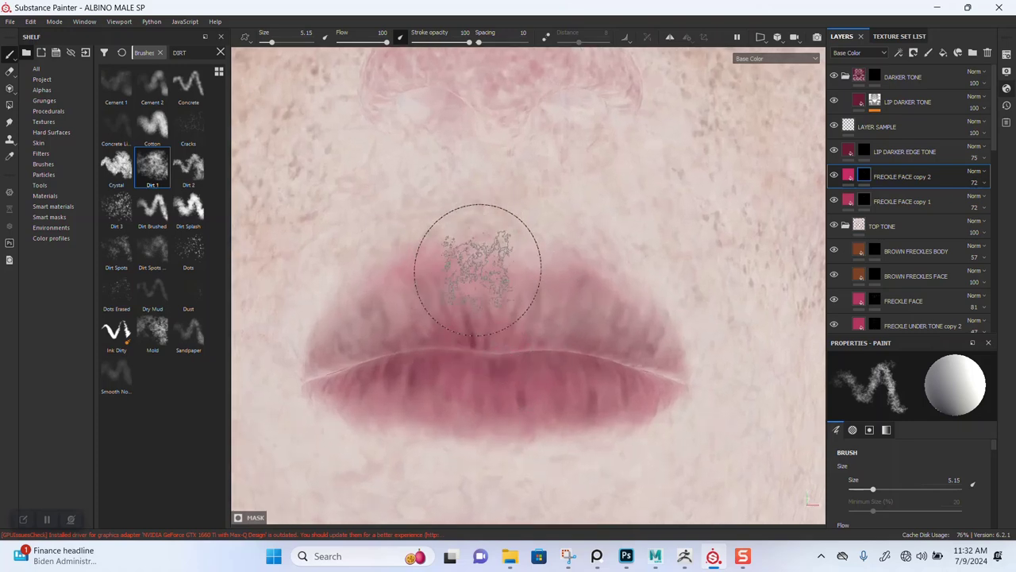
{"action": "left_click_drag", "start_coordinate": [546, 170], "coordinate": [590, 193]}
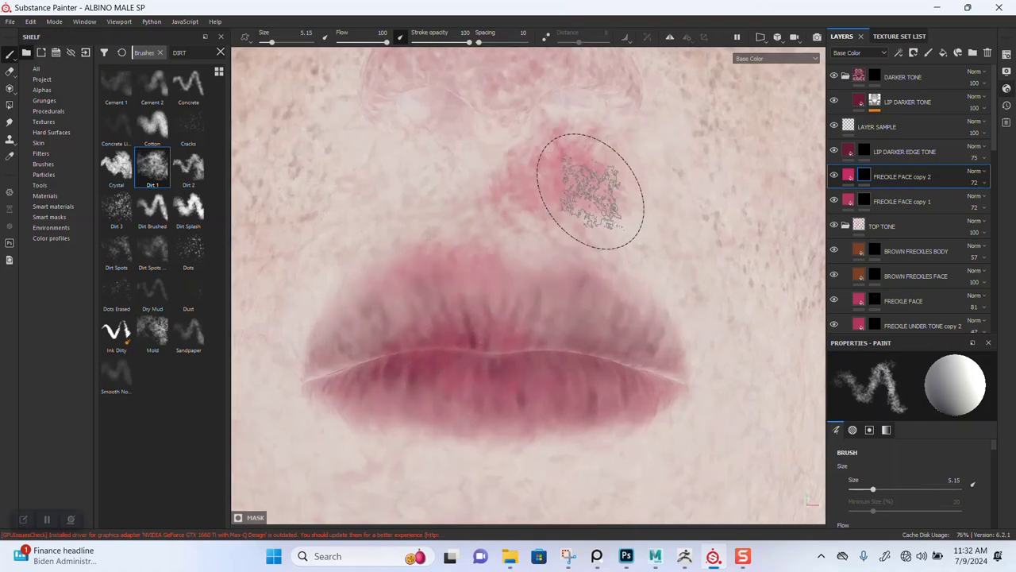
{"action": "key", "text": "ctrl+z"}
{"action": "key", "text": "["}
{"action": "key", "text": "["}
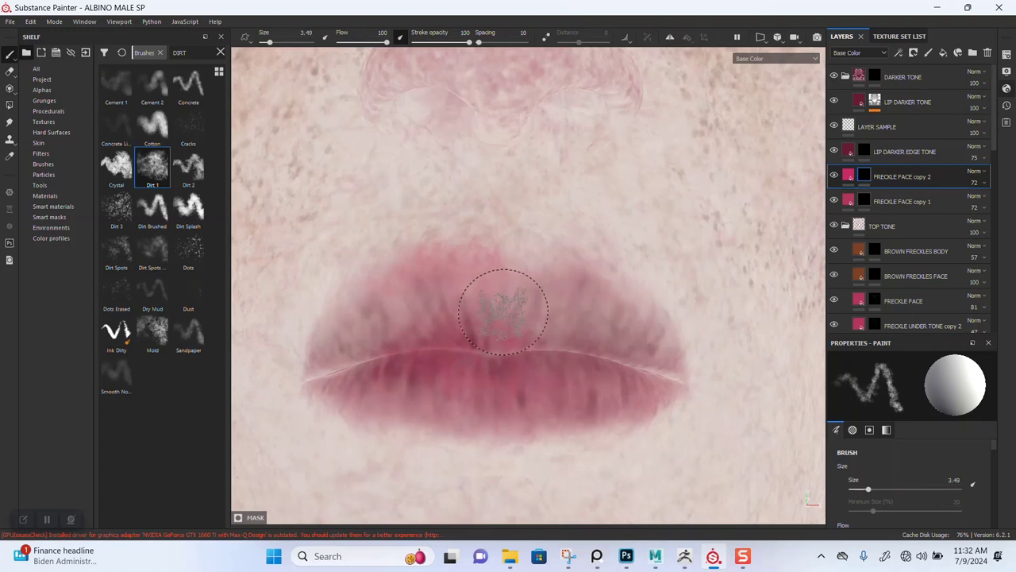
{"action": "left_click_drag", "start_coordinate": [504, 311], "coordinate": [498, 308]}
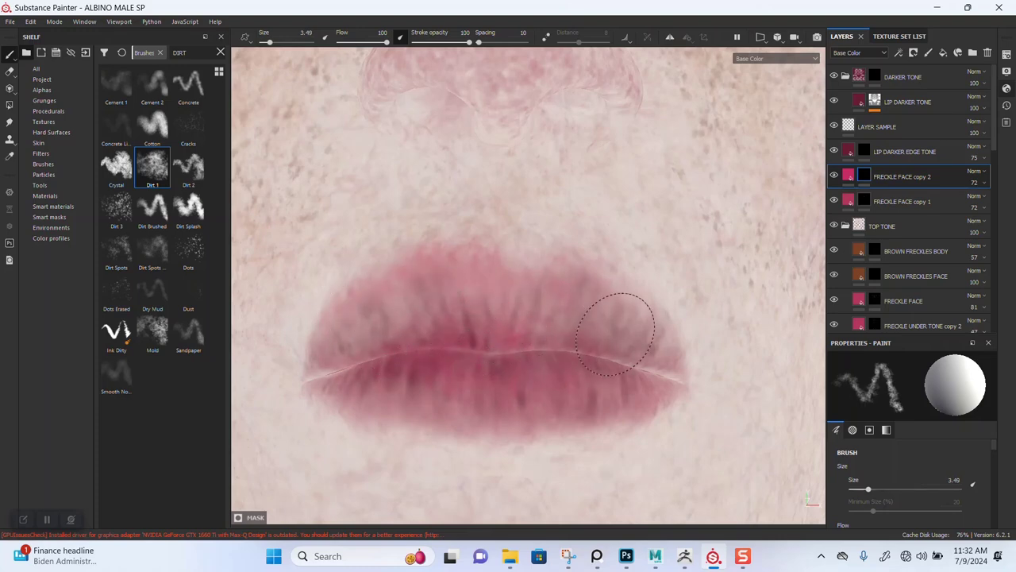
{"action": "scroll", "coordinate": [608, 317], "scroll_direction": "up", "scroll_amount": 1}
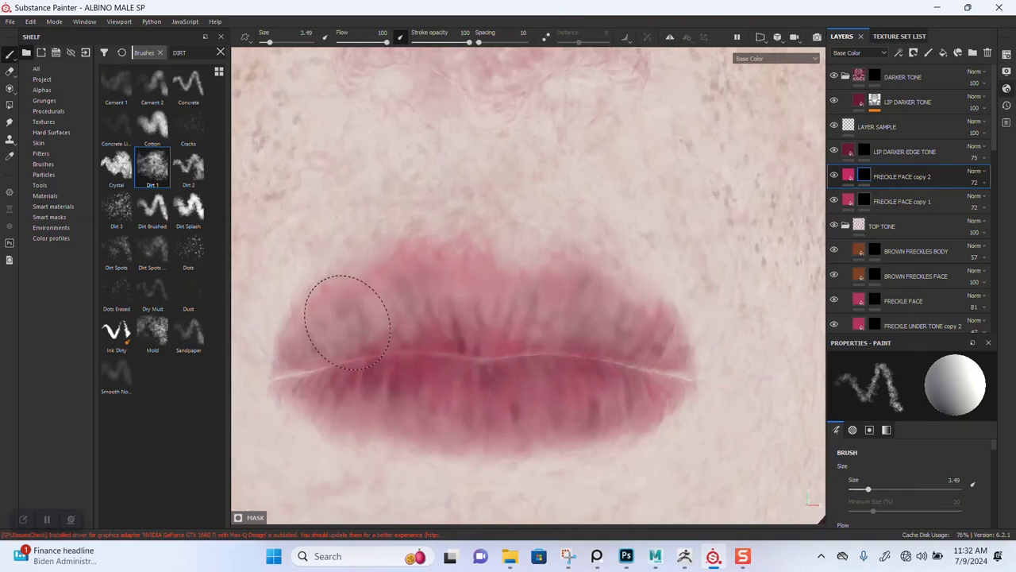
Compare the lips with the LIP DARKER EDGE TONE layer off and on, and inspect them in the full material view.
{"action": "left_click", "coordinate": [833, 151]}
{"action": "left_click", "coordinate": [834, 152]}
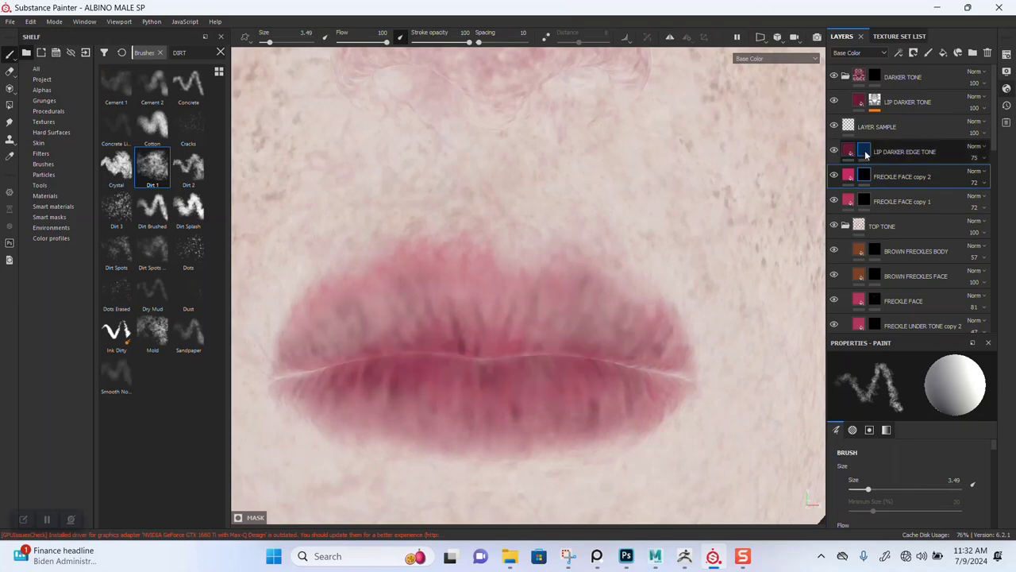
{"action": "scroll", "coordinate": [542, 297], "scroll_direction": "up", "scroll_amount": 1}
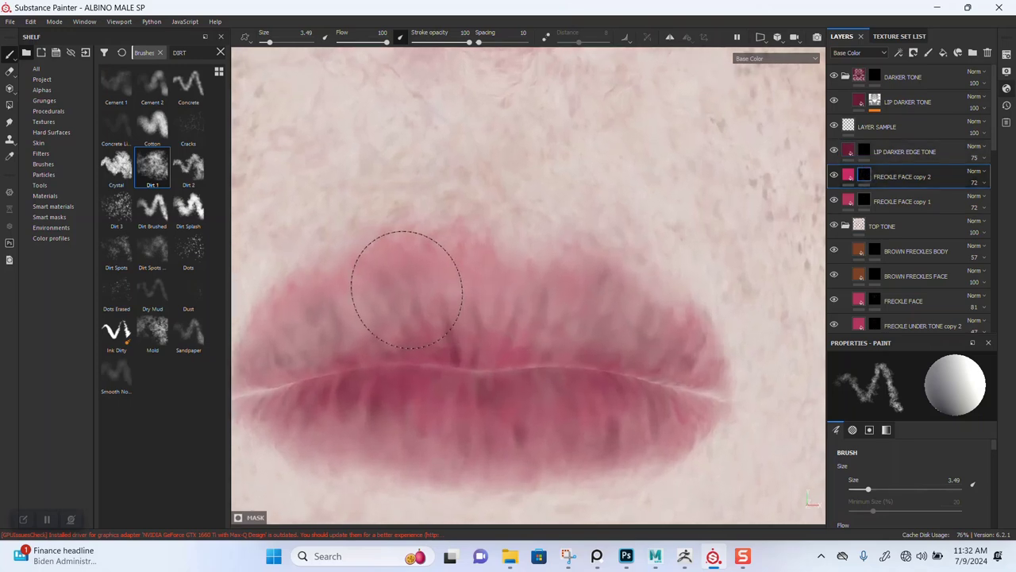
{"action": "middle_click_drag", "start_coordinate": [341, 318], "coordinate": [374, 295], "text": "alt"}
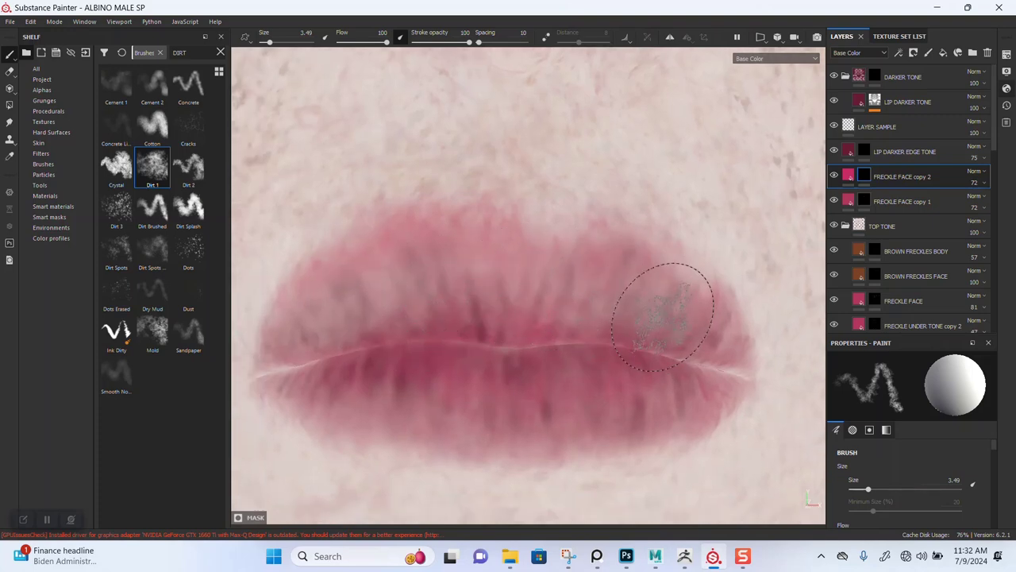
{"action": "scroll", "coordinate": [659, 301], "scroll_direction": "down", "scroll_amount": 1}
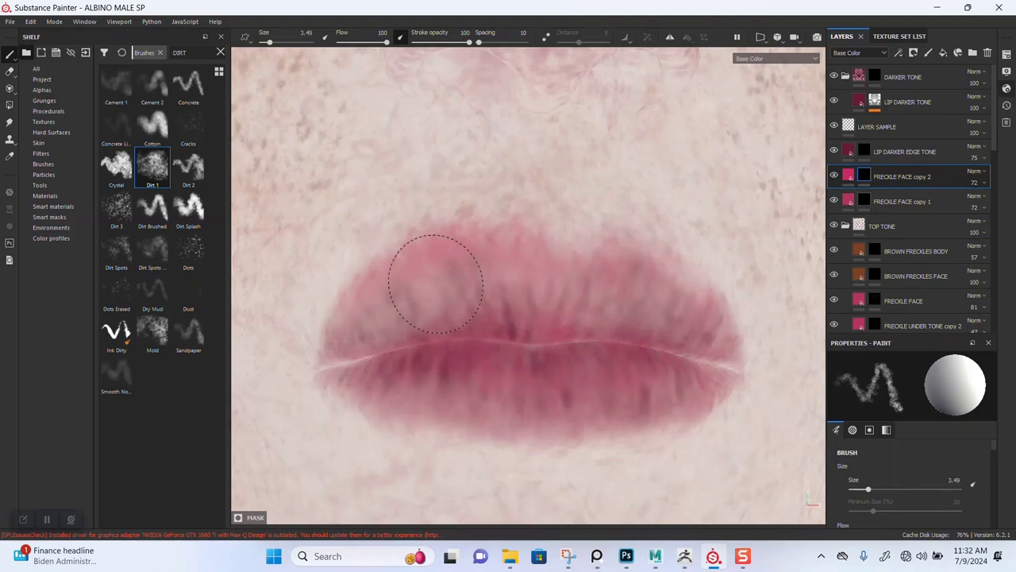
{"action": "key", "text": "m"}
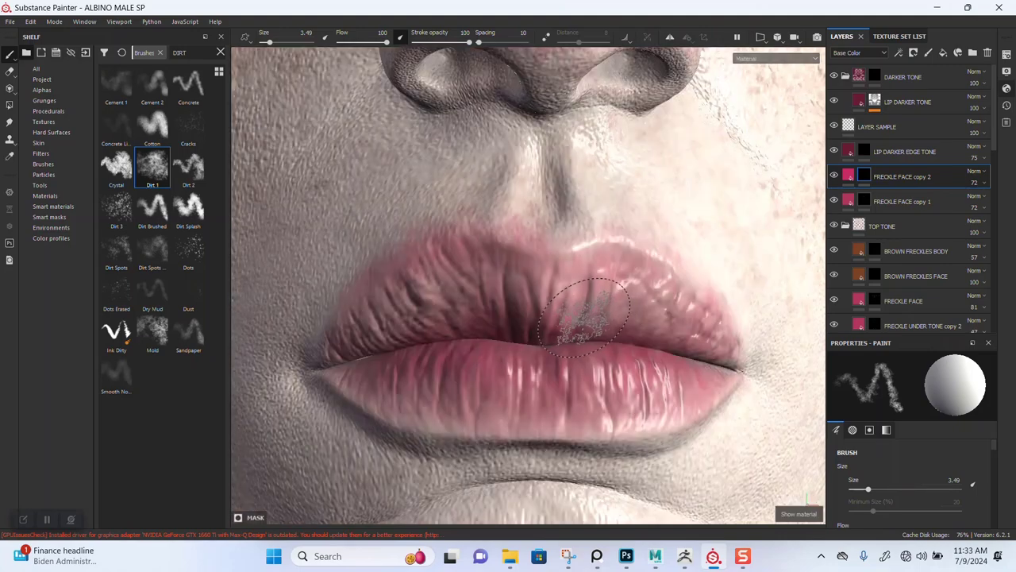
Hide LAYER SAMPLE and lower the FRECKLE FACE copy 2 layer's opacity to 32.
{"action": "scroll", "coordinate": [595, 306], "scroll_direction": "down", "scroll_amount": 1}
{"action": "right_click_drag", "start_coordinate": [624, 272], "coordinate": [565, 306], "text": "shift"}
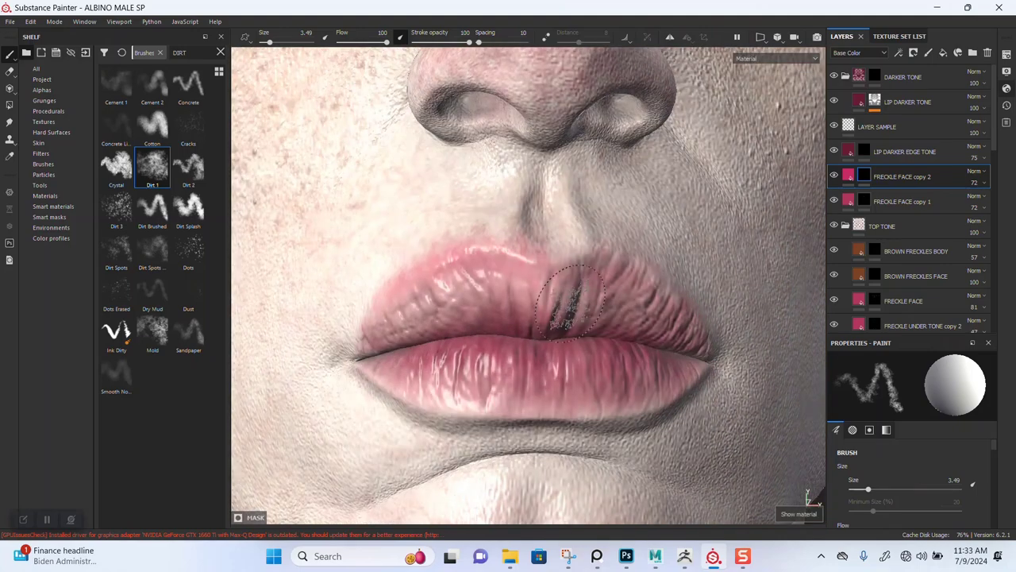
{"action": "scroll", "coordinate": [508, 317], "scroll_direction": "up", "scroll_amount": 1}
{"action": "left_click_drag", "start_coordinate": [508, 336], "coordinate": [465, 287], "text": "alt"}
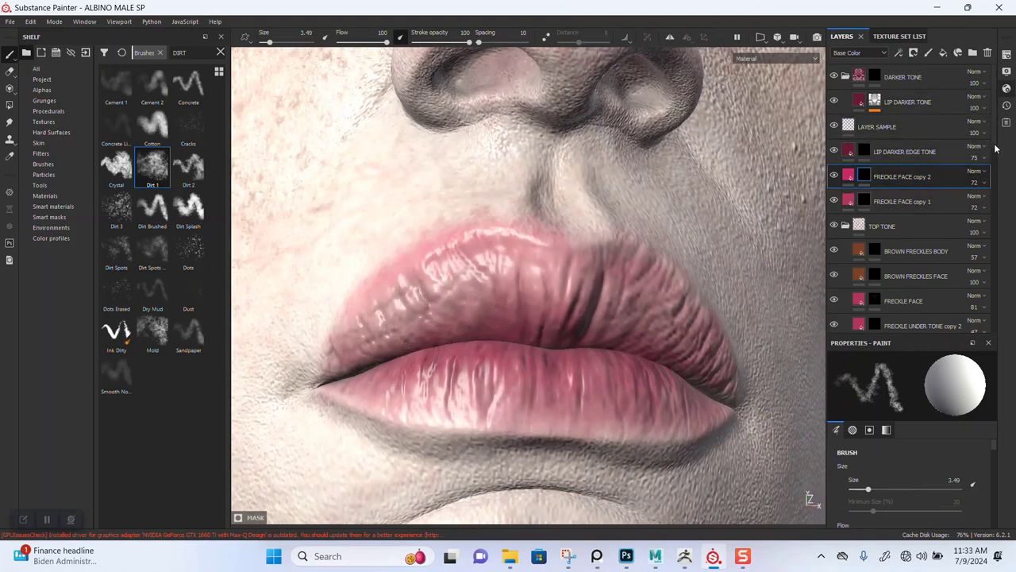
{"action": "left_click", "coordinate": [834, 127]}
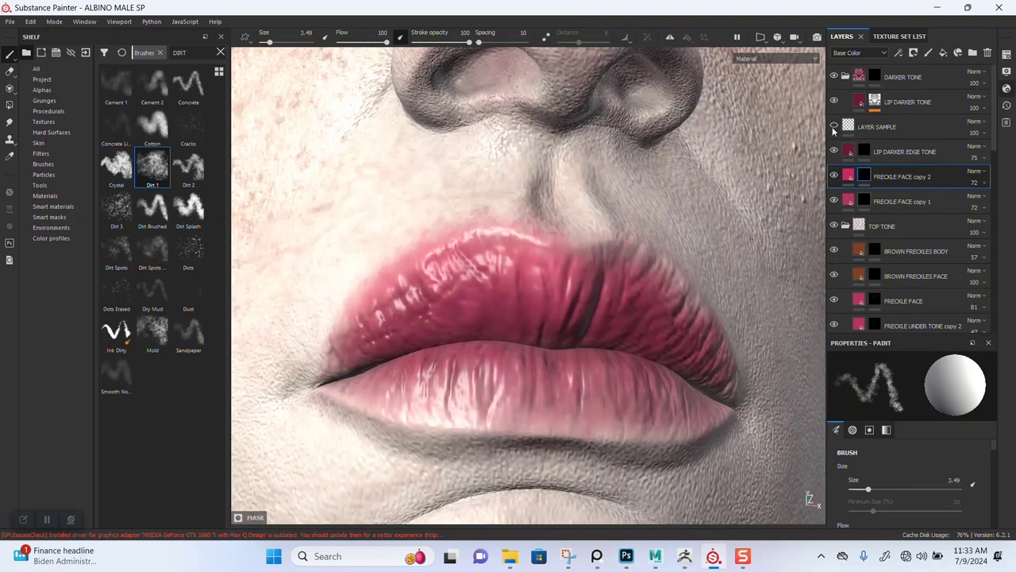
{"action": "left_click", "coordinate": [834, 127]}
{"action": "left_click", "coordinate": [984, 184]}
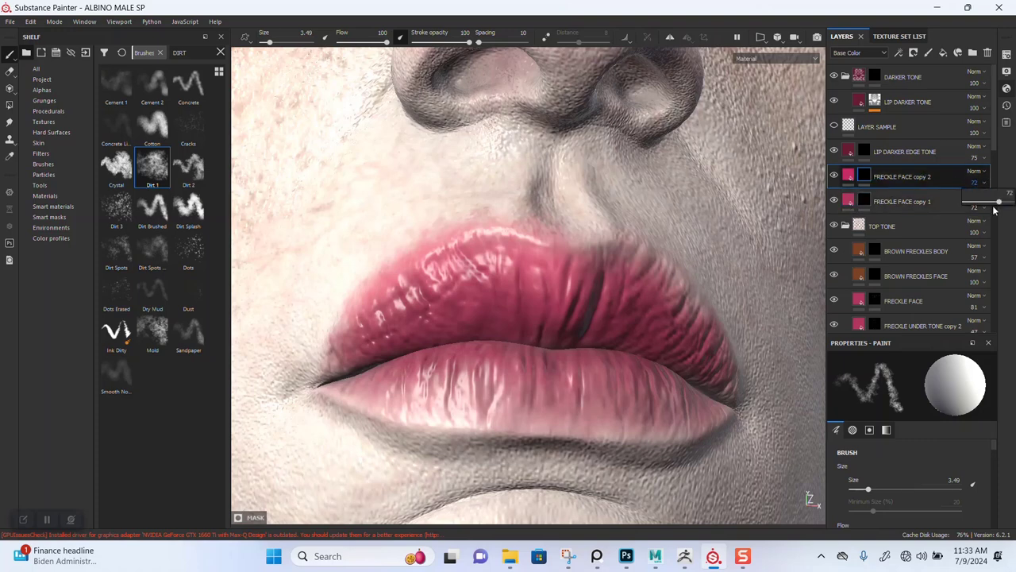
{"action": "left_click_drag", "start_coordinate": [990, 204], "coordinate": [981, 205]}
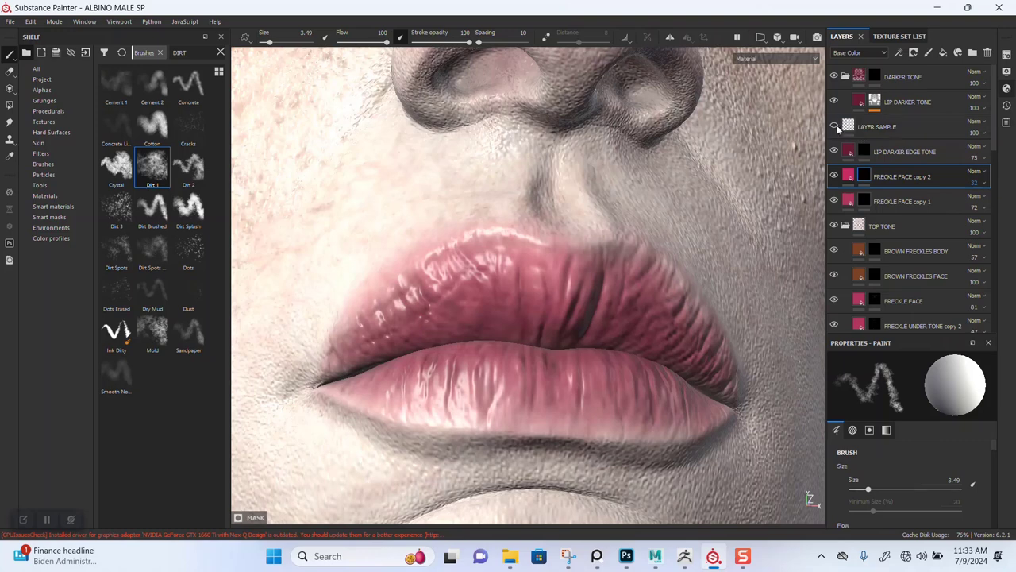
Show LAYER SAMPLE again, set its opacity to 22, and check the lips on the whole face.
{"action": "left_click", "coordinate": [846, 130]}
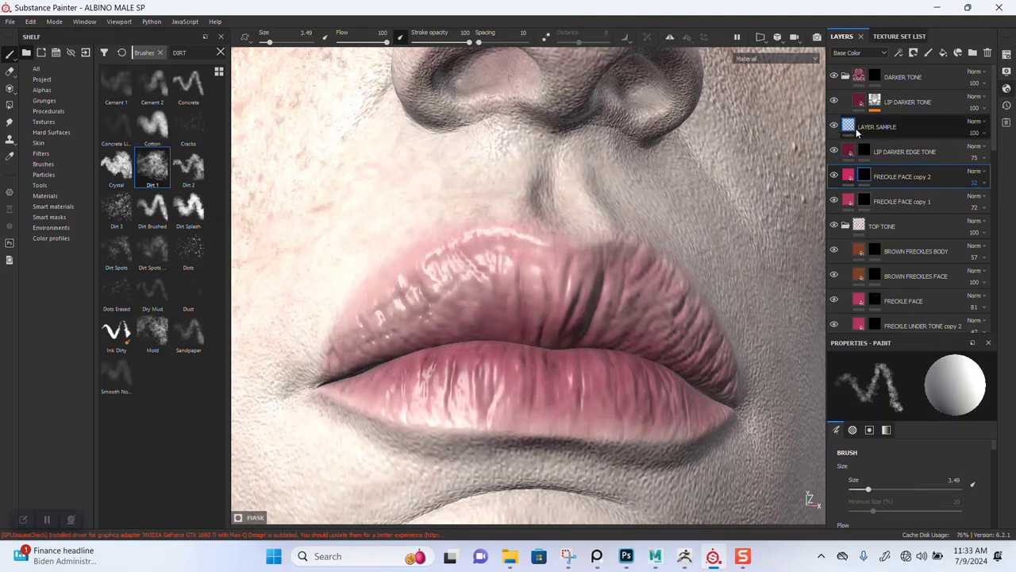
{"action": "left_click", "coordinate": [983, 135]}
{"action": "left_click_drag", "start_coordinate": [1002, 154], "coordinate": [975, 156]}
{"action": "scroll", "coordinate": [651, 163], "scroll_direction": "down", "scroll_amount": 10}
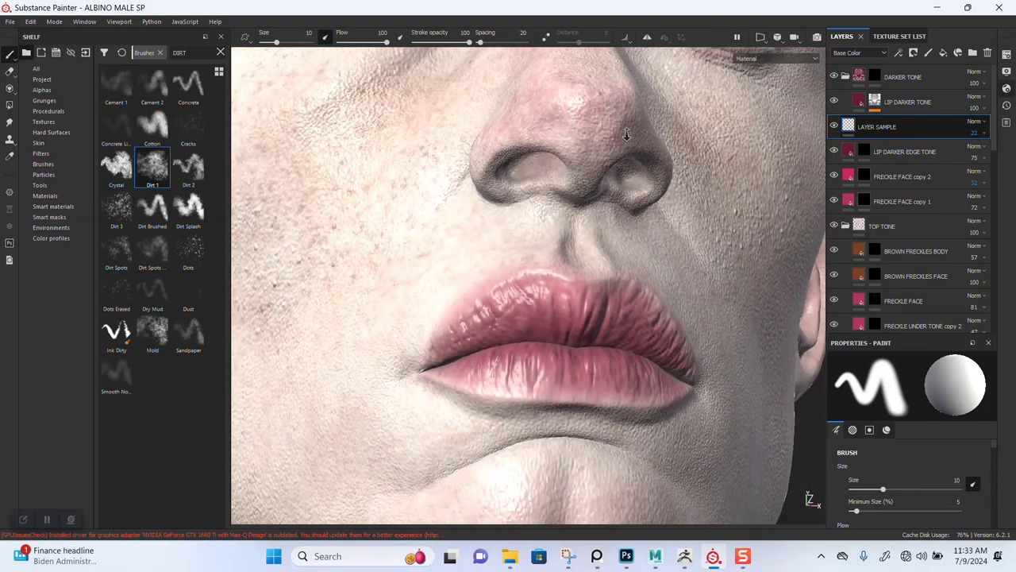
{"action": "left_click_drag", "start_coordinate": [651, 163], "coordinate": [646, 235], "text": "alt"}
{"action": "middle_click_drag", "start_coordinate": [646, 235], "coordinate": [631, 228], "text": "alt"}
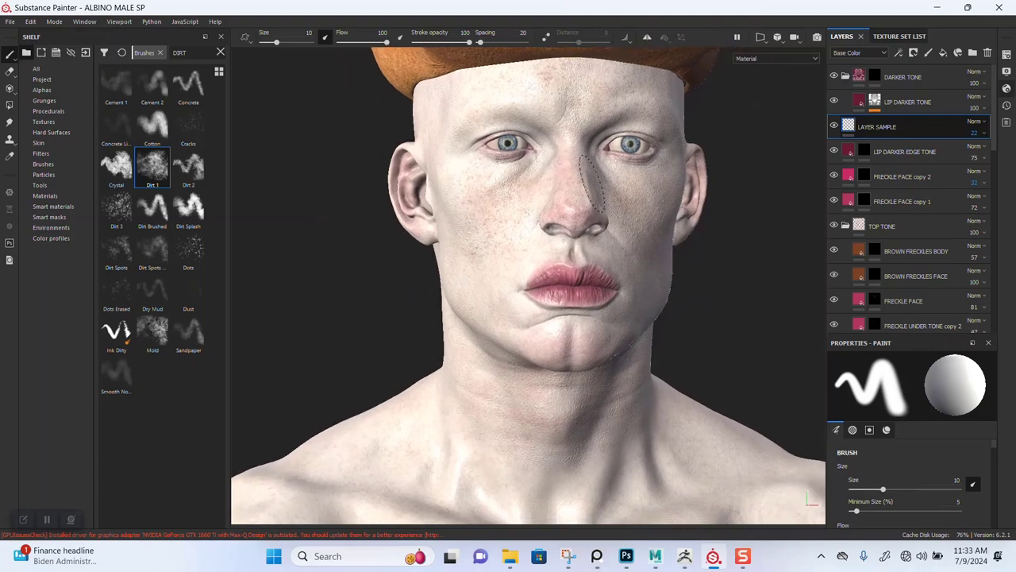
{"action": "mouse_move", "coordinate": [632, 228]}
{"action": "right_mouse_down", "text": "alt"}
{"action": "mouse_move", "coordinate": [622, 277]}
{"action": "mouse_move", "coordinate": [675, 349]}
{"action": "mouse_move", "coordinate": [707, 366]}
{"action": "right_mouse_up", "text": "alt"}
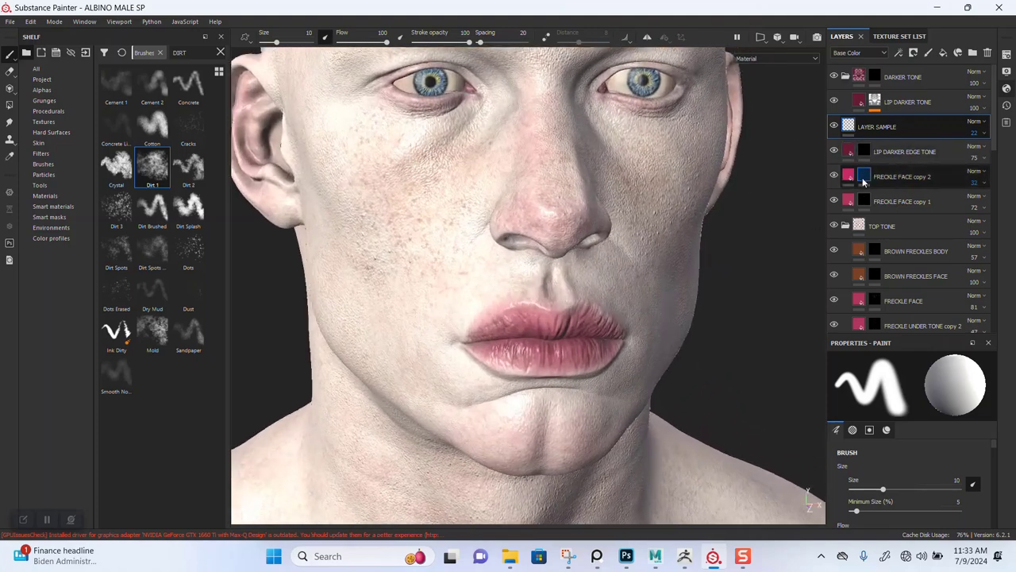
Touch up the pink along the upper lip's edge on the FRECKLE FACE copy 2 mask with the Dirt 1 brush at size 3.49.
{"action": "left_click", "coordinate": [863, 176]}
{"action": "right_click_drag", "start_coordinate": [528, 295], "coordinate": [574, 342], "text": "alt"}
{"action": "left_click_drag", "start_coordinate": [573, 341], "coordinate": [522, 294], "text": "alt"}
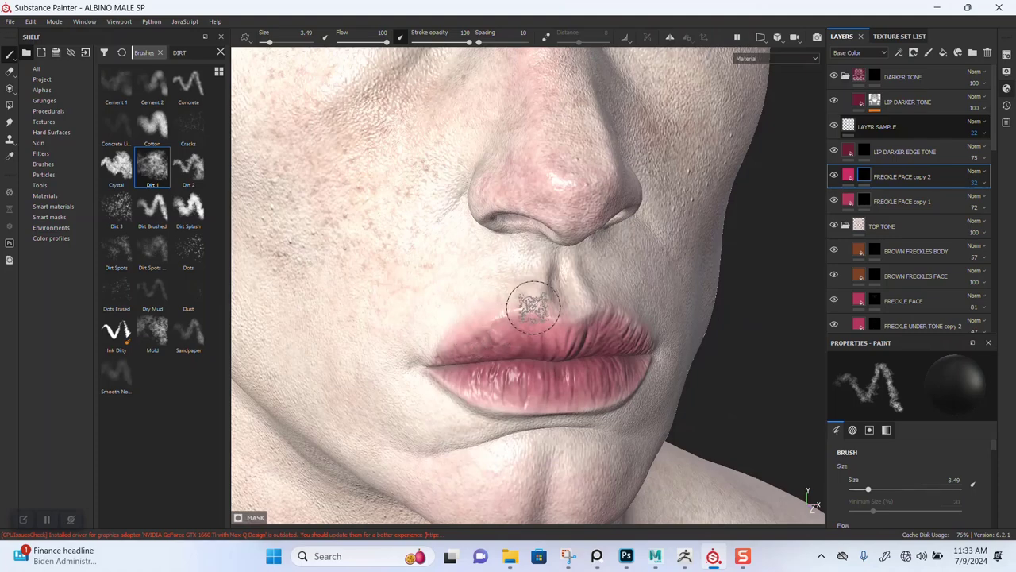
{"action": "mouse_move", "coordinate": [471, 317]}
{"action": "left_mouse_down"}
{"action": "mouse_move", "coordinate": [488, 304]}
{"action": "mouse_move", "coordinate": [480, 312]}
{"action": "left_mouse_up"}
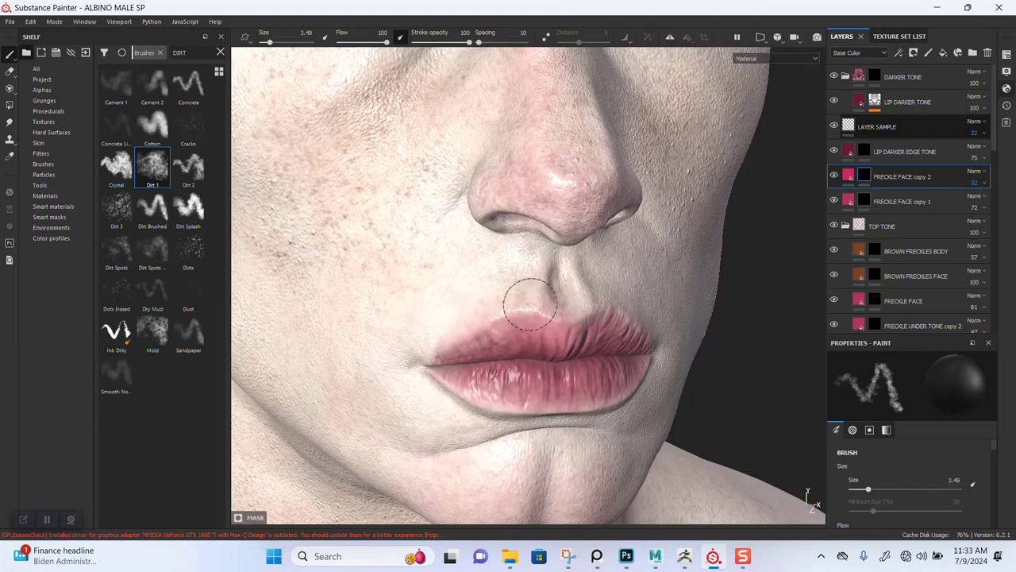
{"action": "right_click_drag", "start_coordinate": [664, 356], "coordinate": [630, 309], "text": "alt"}
{"action": "left_click_drag", "start_coordinate": [630, 309], "coordinate": [601, 318], "text": "alt"}
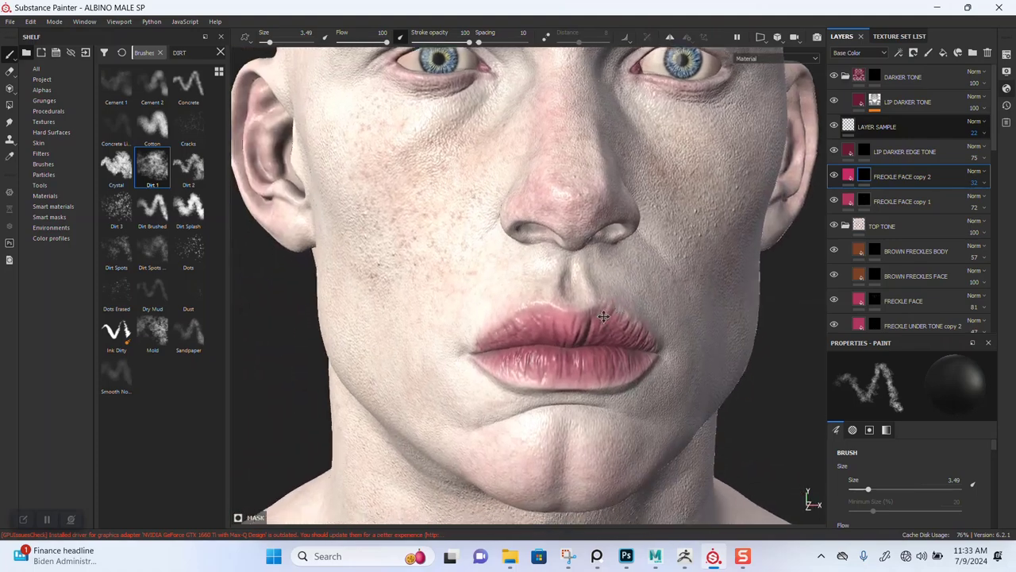
{"action": "mouse_move", "coordinate": [600, 318]}
{"action": "right_mouse_down", "text": "alt"}
{"action": "mouse_move", "coordinate": [619, 288]}
{"action": "mouse_move", "coordinate": [608, 158]}
{"action": "right_mouse_up", "text": "alt"}
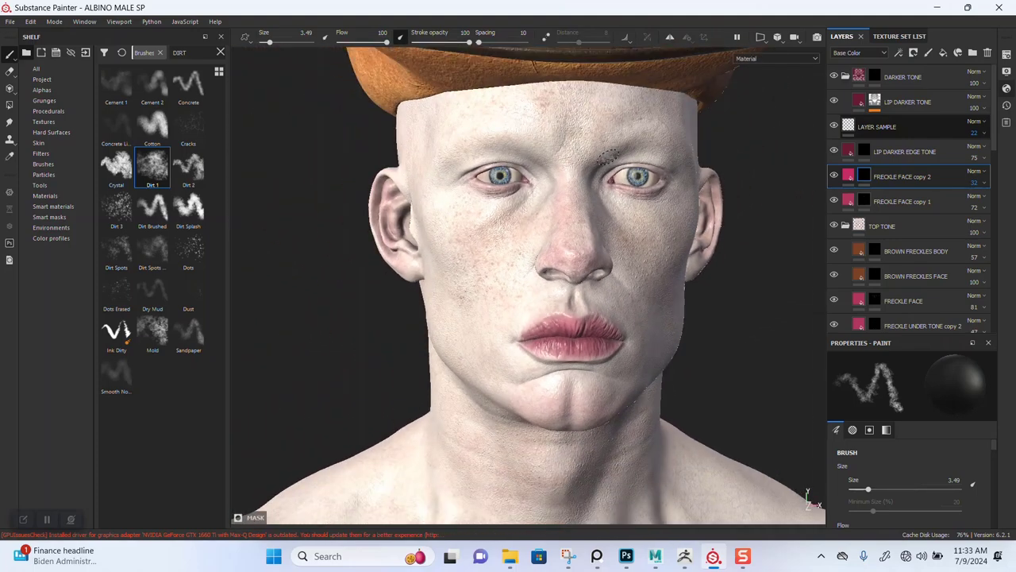
Set the LAYER SAMPLE layer's opacity to 51.
{"action": "left_click", "coordinate": [983, 134]}
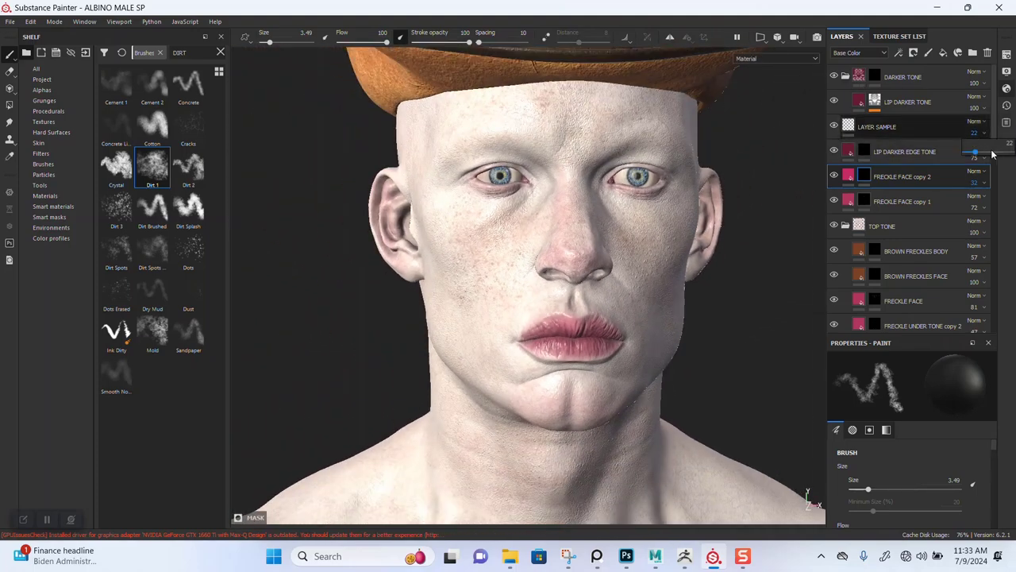
{"action": "left_click_drag", "start_coordinate": [981, 153], "coordinate": [990, 152]}
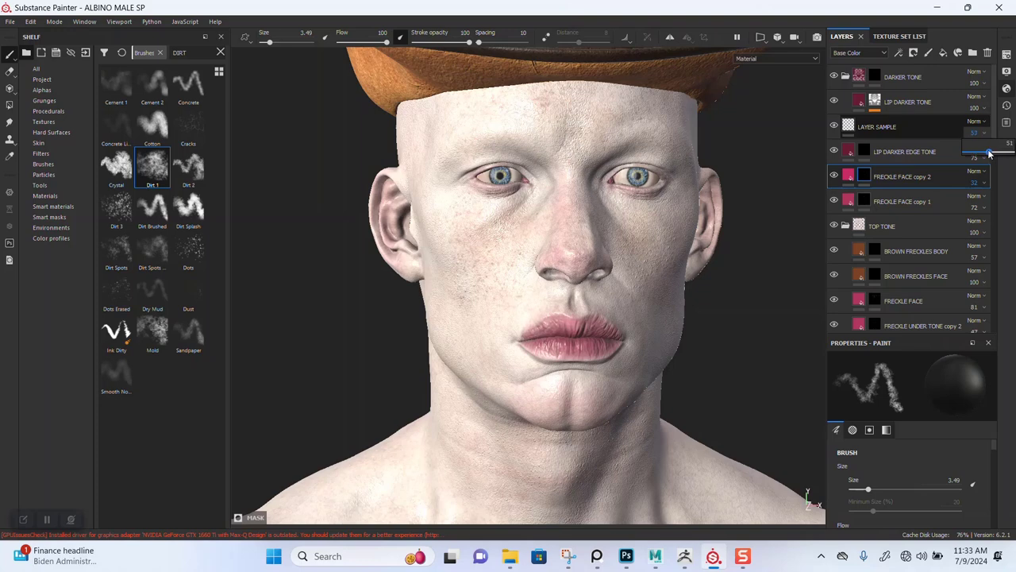
{"action": "scroll", "coordinate": [613, 300], "scroll_direction": "down", "scroll_amount": 3}
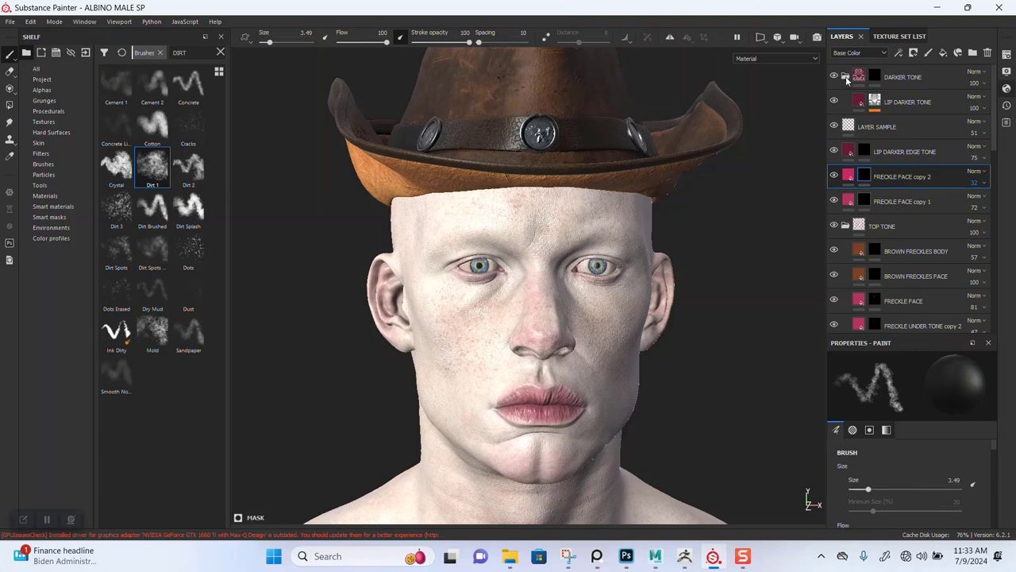
Collapse the DARKER TONE folder and add a fill layer named SKIN REFLECTIVE COAT above it.
{"action": "left_click", "coordinate": [846, 78]}
{"action": "left_click", "coordinate": [906, 82]}
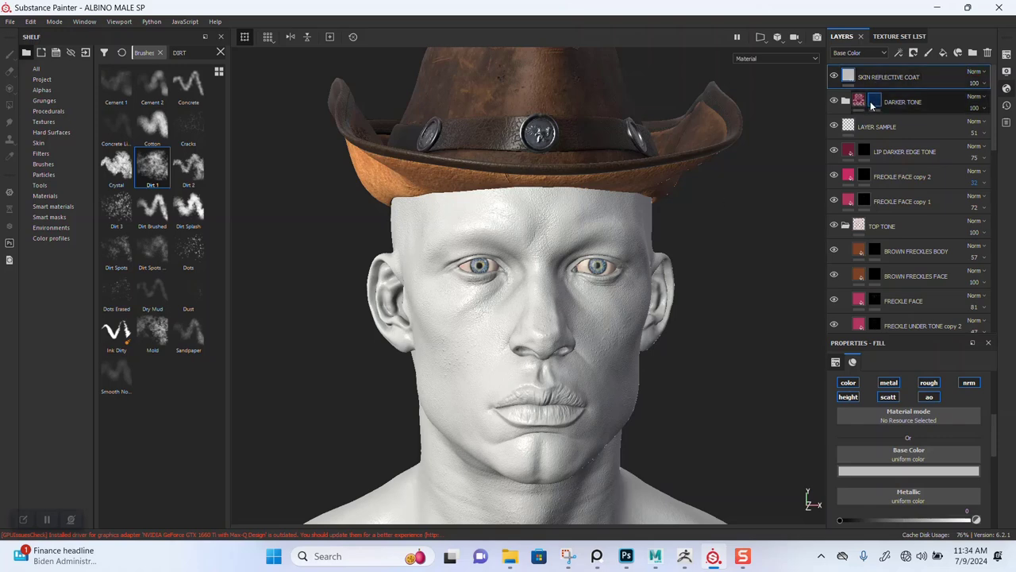
Show only the ALBINO_MALE texture set, hiding the hat and eyes, and return to the SKIN REFLECTIVE COAT layer.
{"action": "left_click", "coordinate": [893, 37]}
{"action": "left_click", "coordinate": [851, 51]}
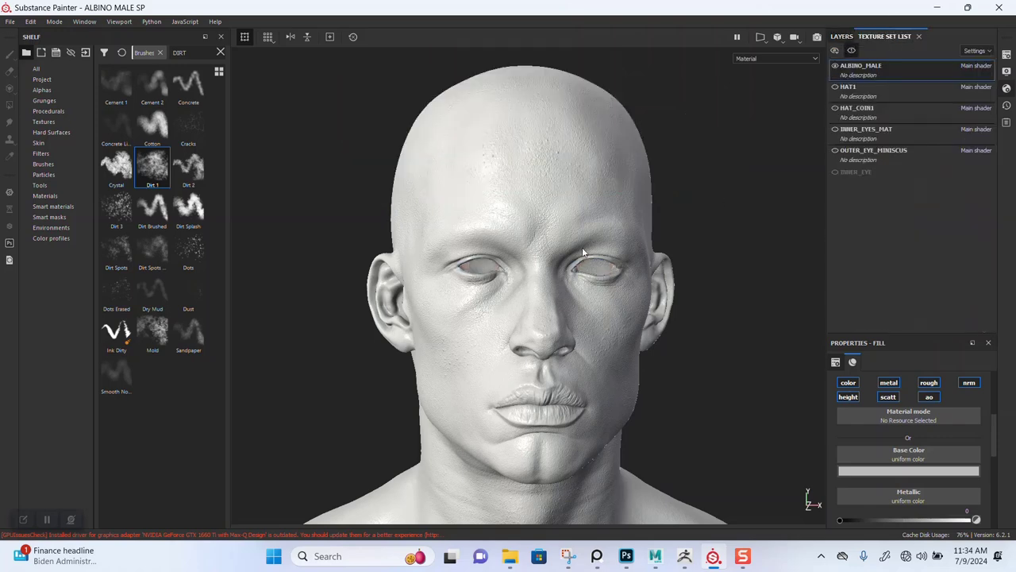
{"action": "middle_click_drag", "start_coordinate": [557, 336], "coordinate": [539, 248], "text": "alt"}
{"action": "scroll", "coordinate": [568, 310], "scroll_direction": "up", "scroll_amount": 1}
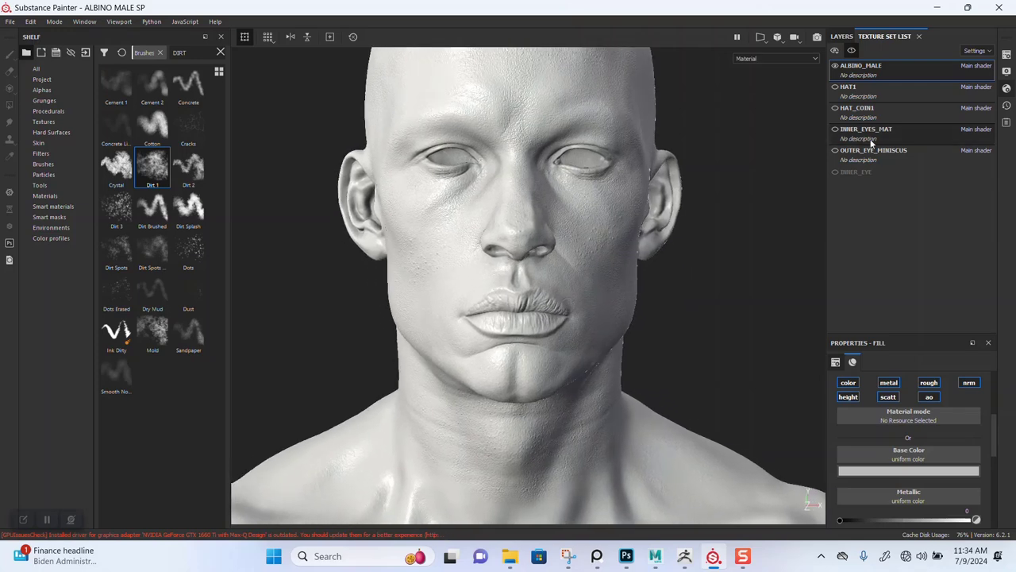
{"action": "left_click", "coordinate": [842, 36]}
{"action": "left_click", "coordinate": [846, 79]}
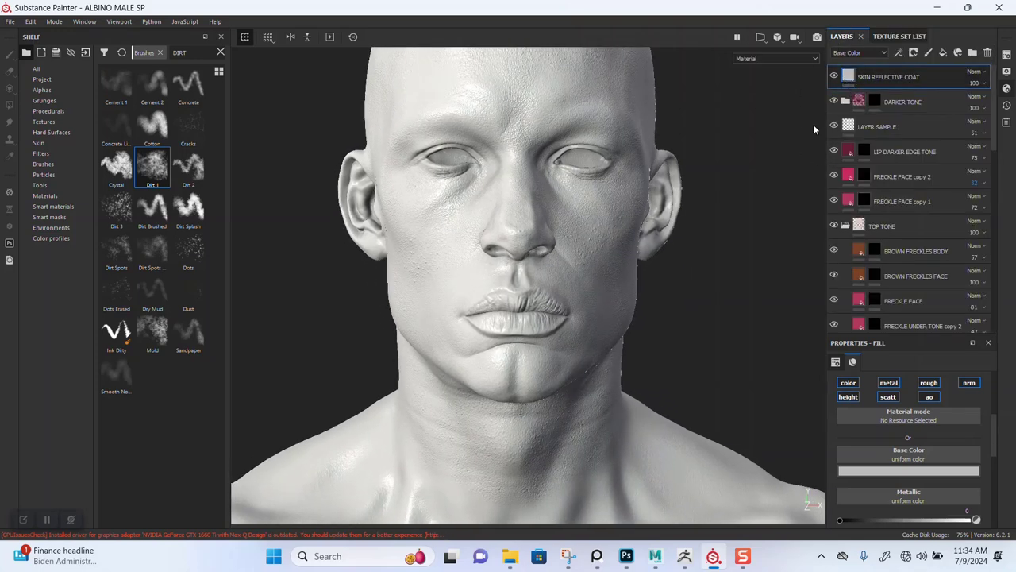
{"action": "right_click_drag", "start_coordinate": [563, 340], "coordinate": [624, 318], "text": "alt"}
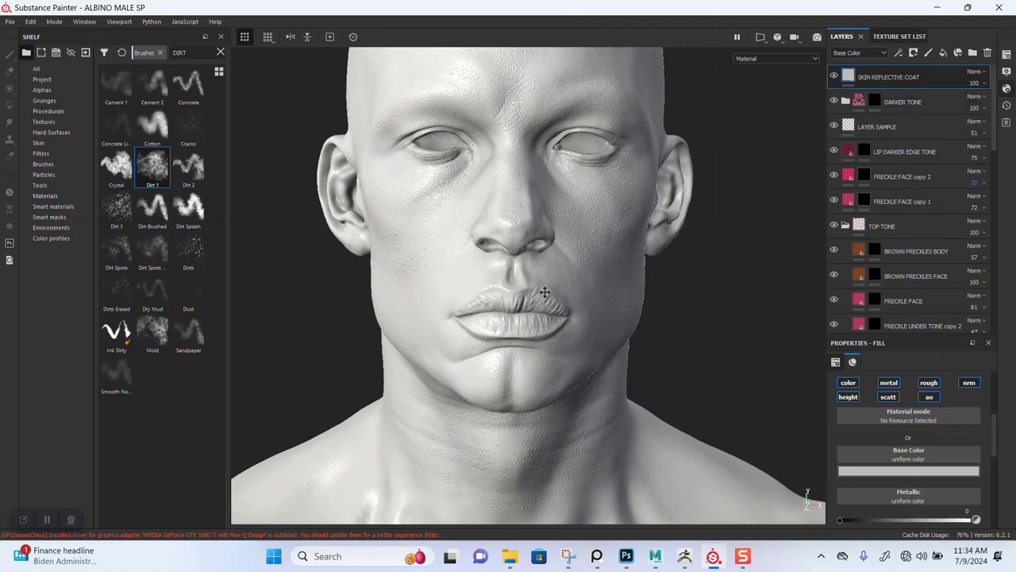
{"action": "middle_click_drag", "start_coordinate": [545, 267], "coordinate": [542, 318], "text": "alt"}
{"action": "right_click_drag", "start_coordinate": [542, 318], "coordinate": [635, 286], "text": "alt"}
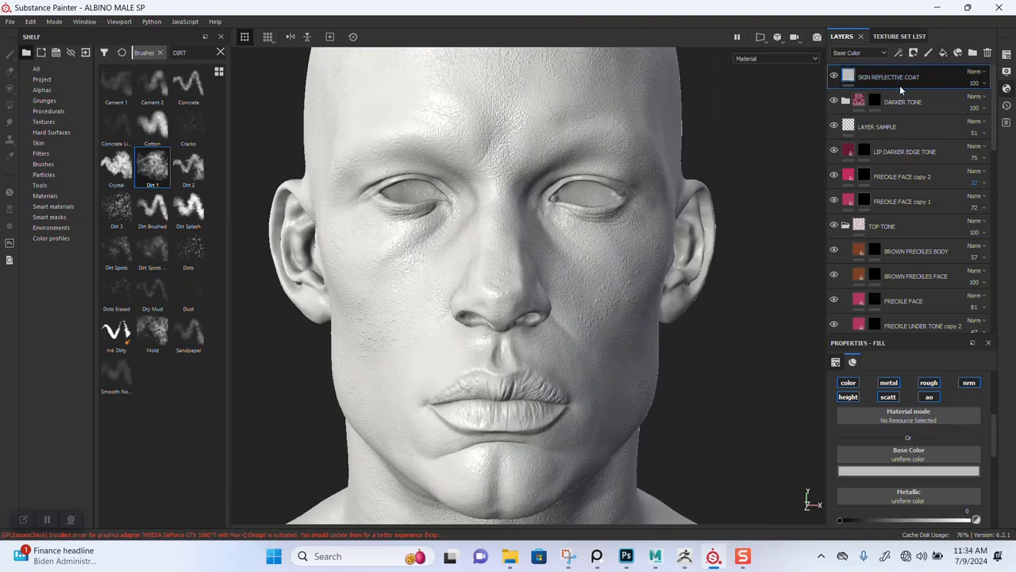
Duplicate the SKIN REFLECTIVE COAT layer and leave only the color channel enabled on the original.
{"action": "key", "text": "ctrl+d"}
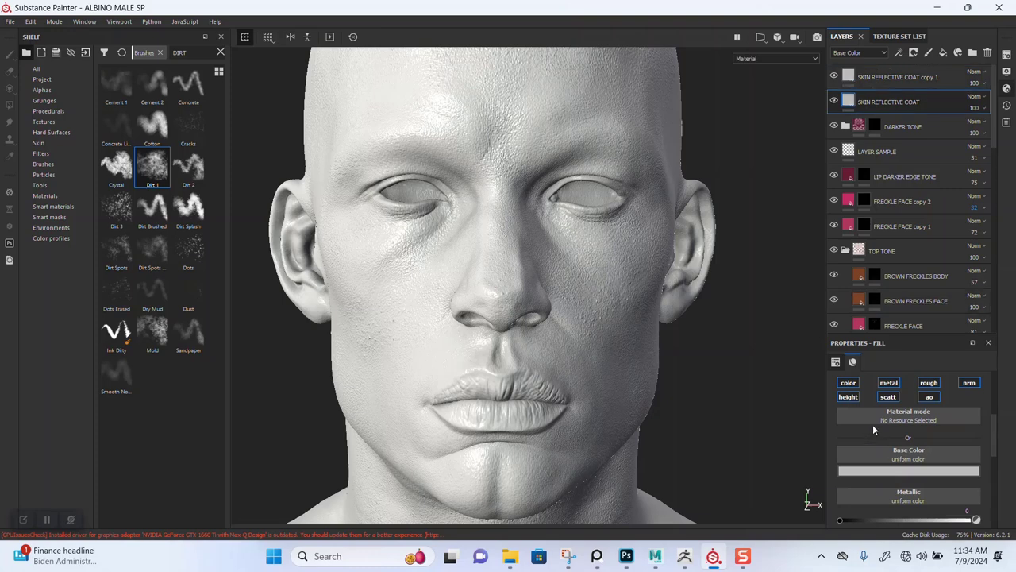
{"action": "left_click", "coordinate": [888, 384]}
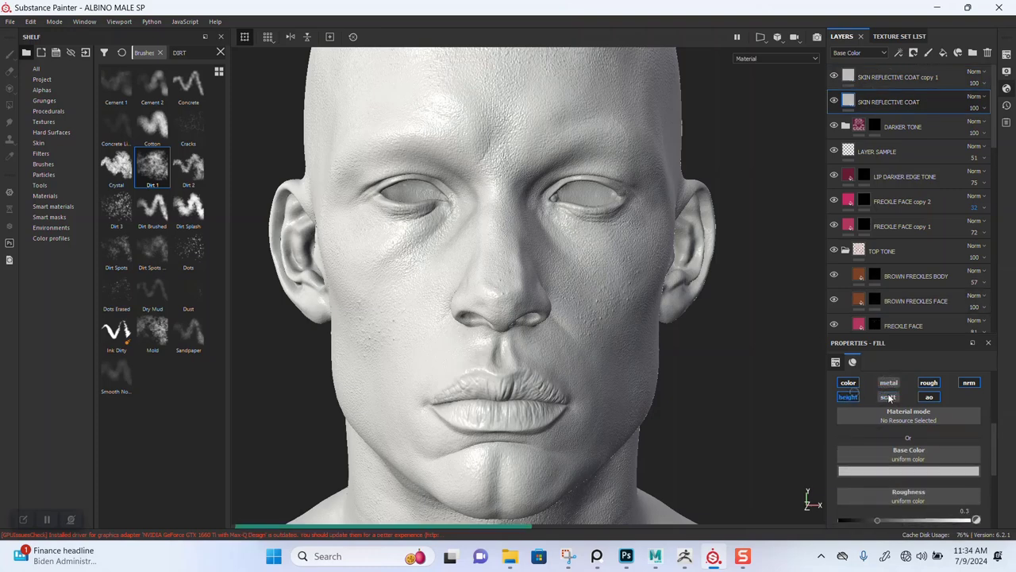
{"action": "left_click", "coordinate": [928, 383]}
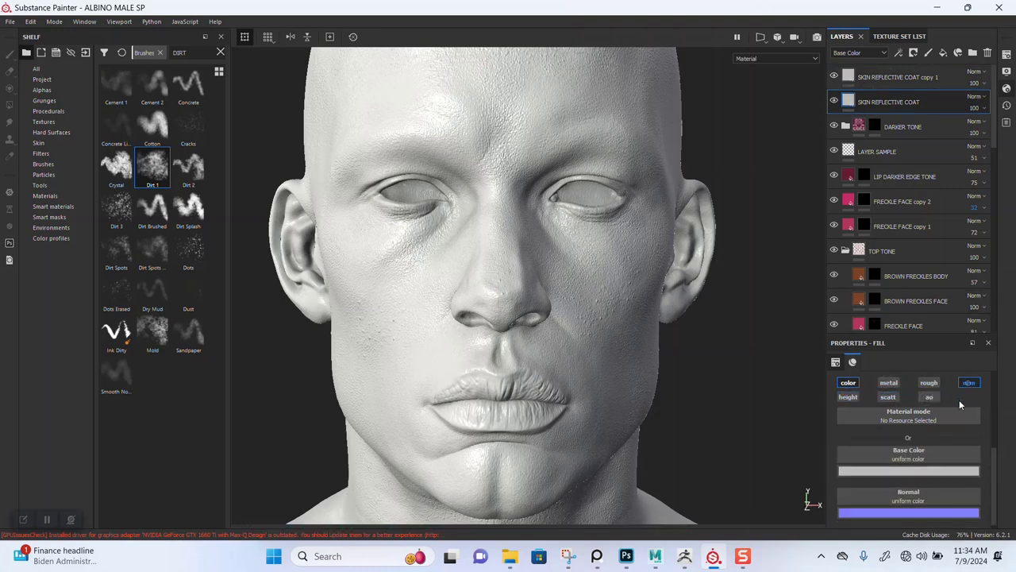
Set SKIN REFLECTIVE COAT's base color to dark grey, RGB 0.032, and hide SKIN REFLECTIVE COAT copy 1 to check the face.
{"action": "left_click", "coordinate": [907, 480]}
{"action": "left_click_drag", "start_coordinate": [874, 429], "coordinate": [867, 440]}
{"action": "left_click", "coordinate": [780, 305]}
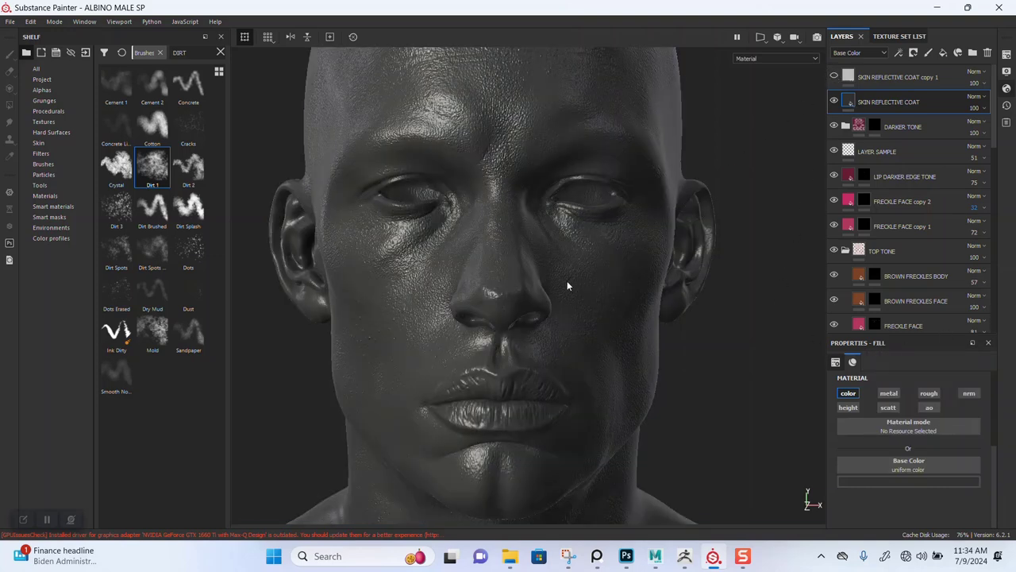
{"action": "middle_click_drag", "start_coordinate": [567, 286], "coordinate": [649, 260], "text": "alt"}
{"action": "right_click_drag", "start_coordinate": [577, 277], "coordinate": [556, 361], "text": "alt"}
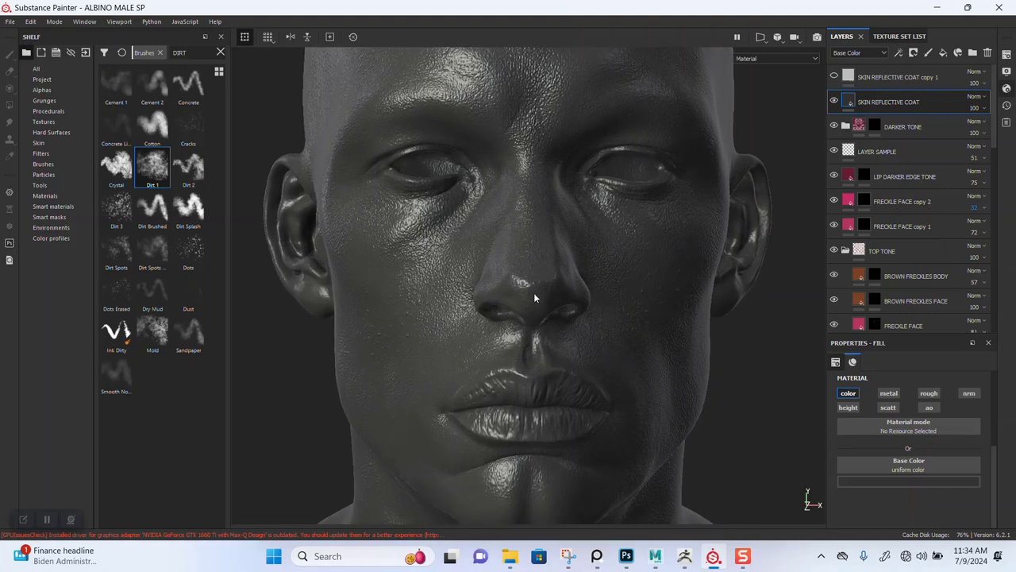
{"action": "middle_click_drag", "start_coordinate": [534, 305], "coordinate": [550, 286], "text": "alt"}
{"action": "left_click_drag", "start_coordinate": [549, 286], "coordinate": [552, 251], "text": "alt"}
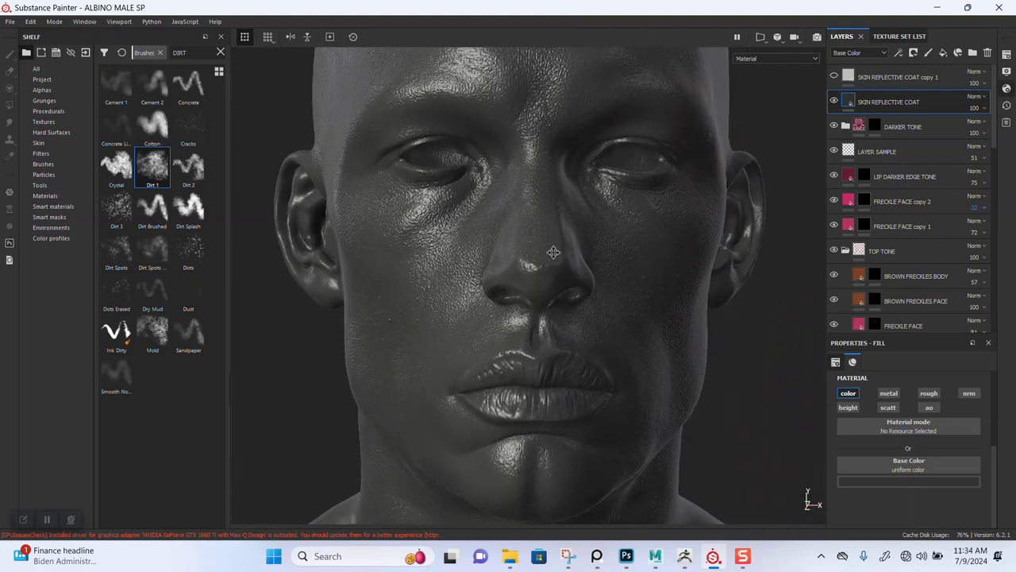
Darken SKIN REFLECTIVE COAT's base color to RGB 0.029 and inspect the skin highlights around the face.
{"action": "left_click", "coordinate": [864, 482]}
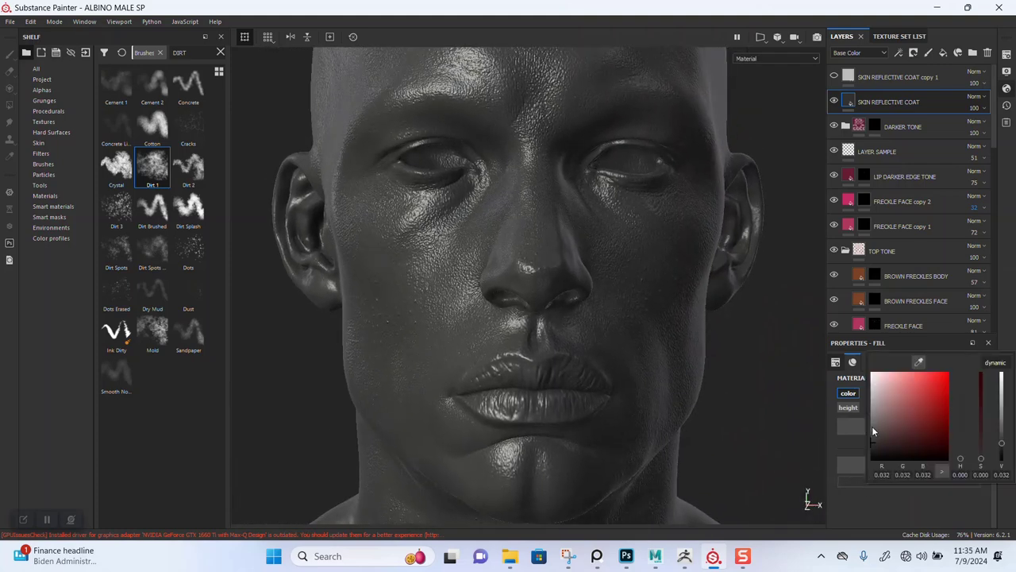
{"action": "mouse_move", "coordinate": [874, 442]}
{"action": "left_mouse_down"}
{"action": "mouse_move", "coordinate": [870, 452]}
{"action": "mouse_move", "coordinate": [870, 442]}
{"action": "left_mouse_up"}
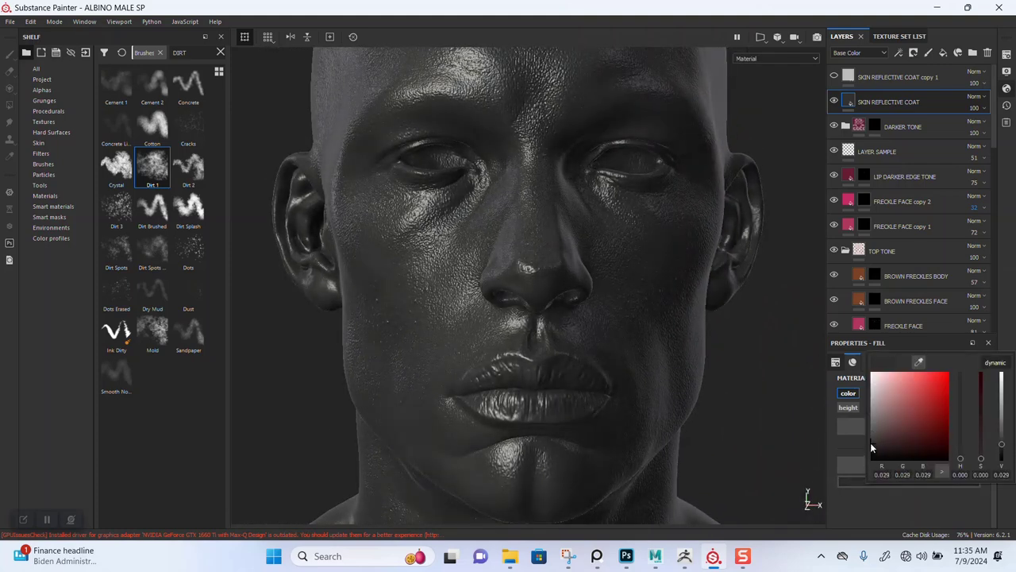
{"action": "right_click_drag", "start_coordinate": [603, 306], "coordinate": [587, 284], "text": "alt"}
{"action": "left_click_drag", "start_coordinate": [588, 281], "coordinate": [569, 347], "text": "alt"}
{"action": "right_click_drag", "start_coordinate": [569, 347], "coordinate": [556, 362], "text": "alt"}
{"action": "left_click_drag", "start_coordinate": [555, 365], "coordinate": [575, 298], "text": "alt"}
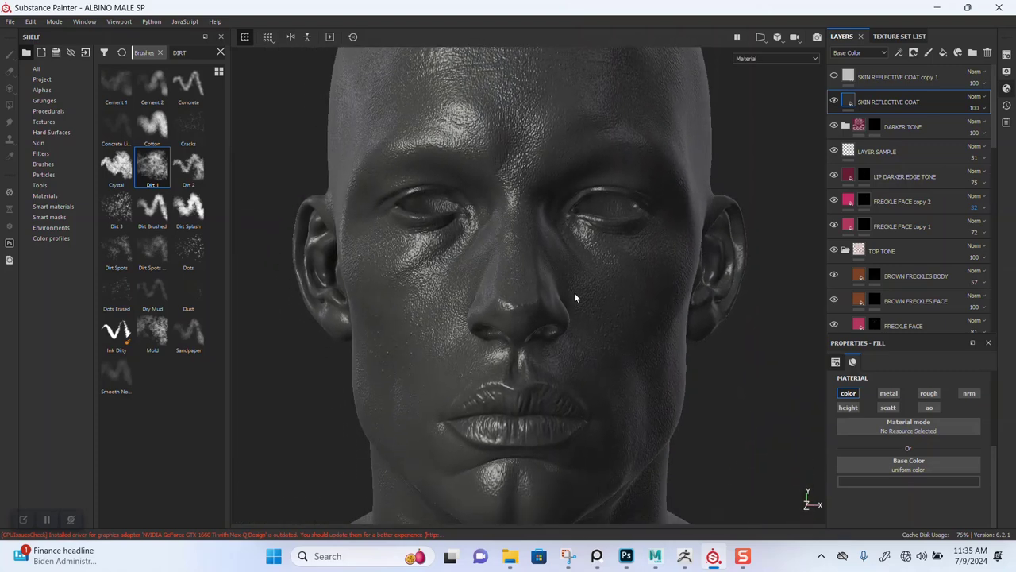
{"action": "left_click_drag", "start_coordinate": [630, 159], "coordinate": [617, 246], "text": "alt"}
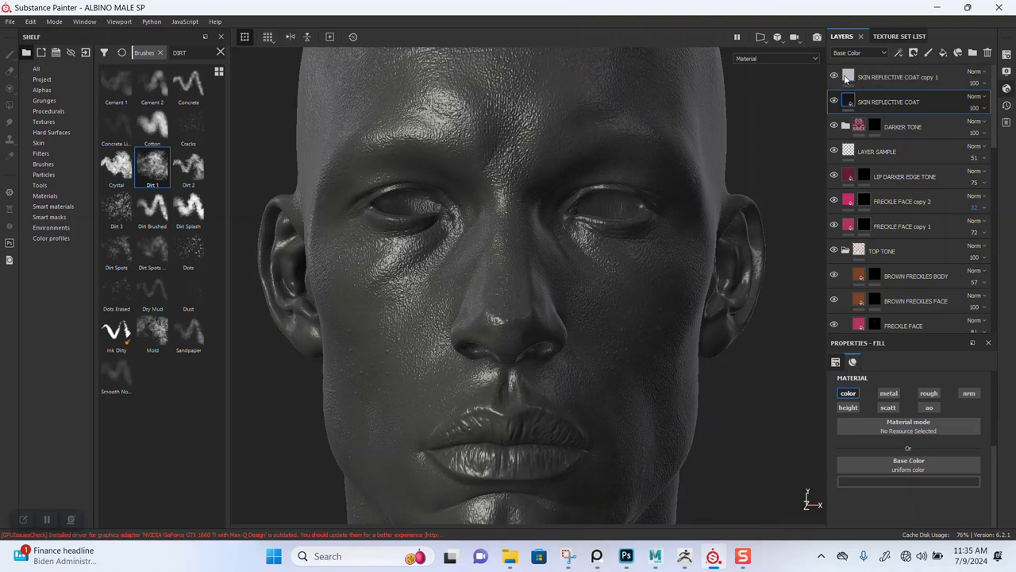
Leave only the roughness channel enabled on the SKIN REFLECTIVE COAT copy 1 fill layer.
{"action": "left_click", "coordinate": [845, 77]}
{"action": "left_click", "coordinate": [848, 407]}
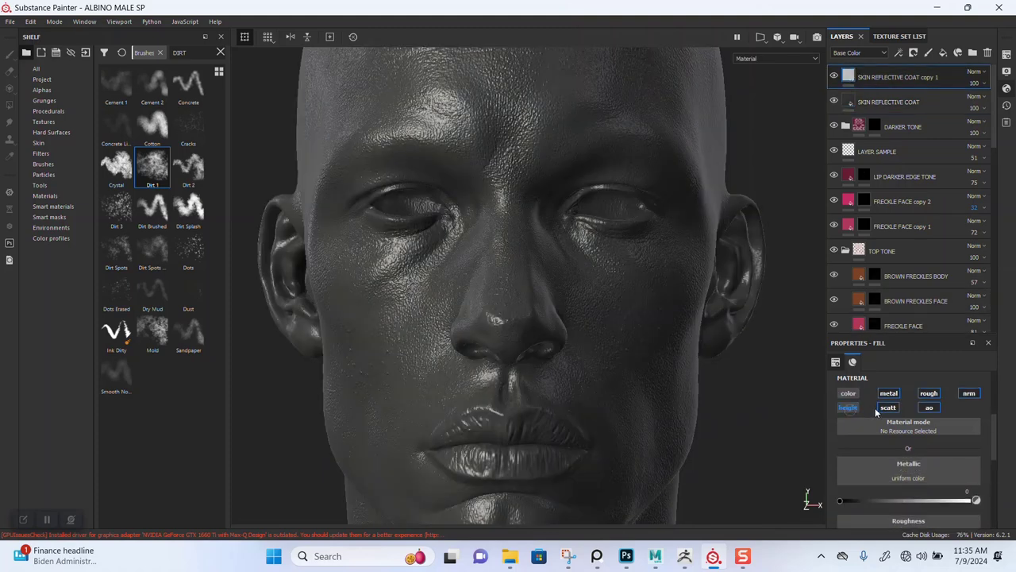
{"action": "left_click", "coordinate": [892, 407]}
{"action": "left_click", "coordinate": [892, 393]}
{"action": "left_click", "coordinate": [924, 409]}
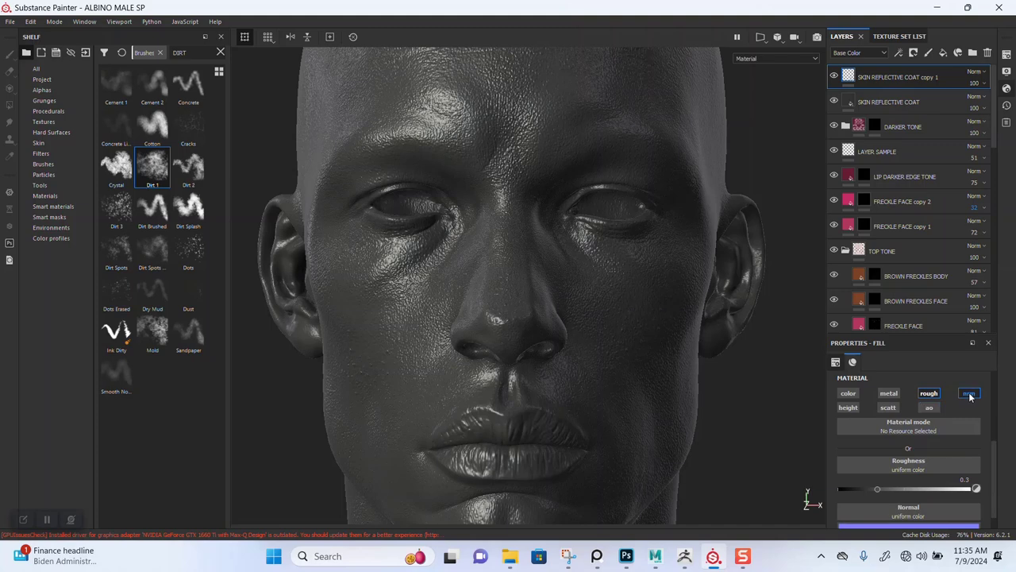
{"action": "left_click", "coordinate": [968, 393]}
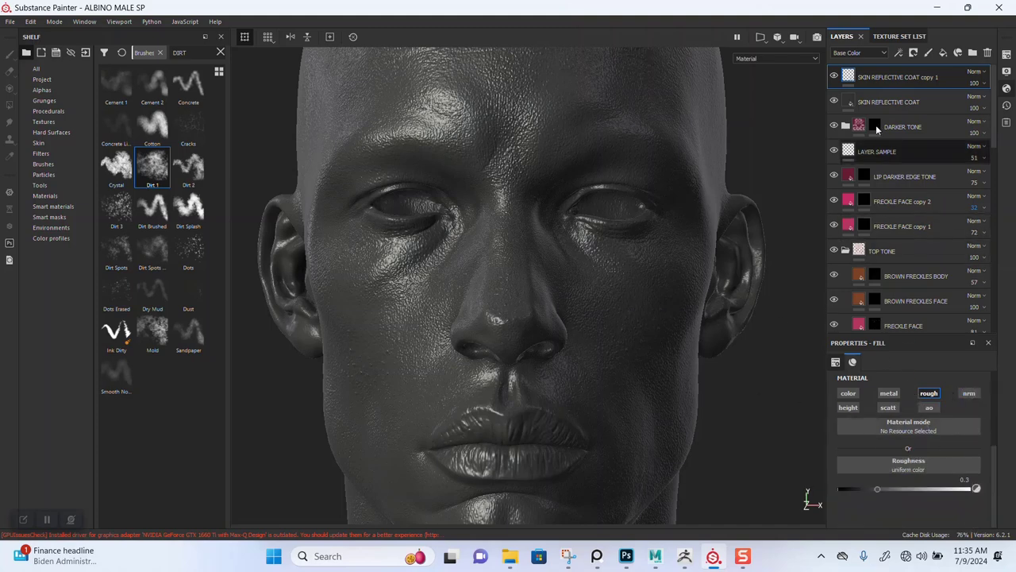
Mask SKIN REFLECTIVE COAT copy 1 with the bitmap Ambient Occlusion Map from Mesh ALBINO_MALE.
{"action": "right_click", "coordinate": [849, 75]}
{"action": "left_click", "coordinate": [881, 89]}
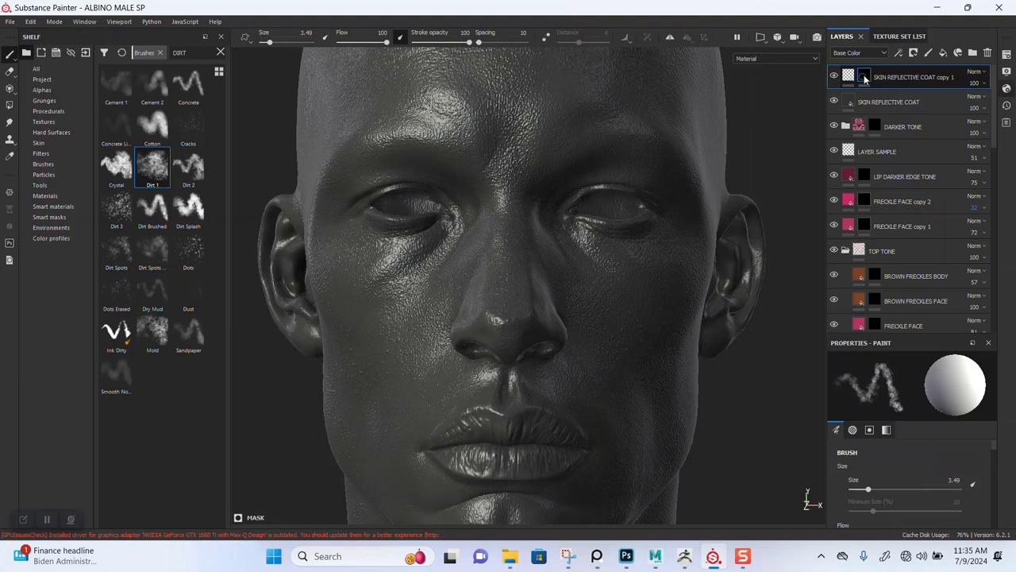
{"action": "right_click", "coordinate": [865, 77]}
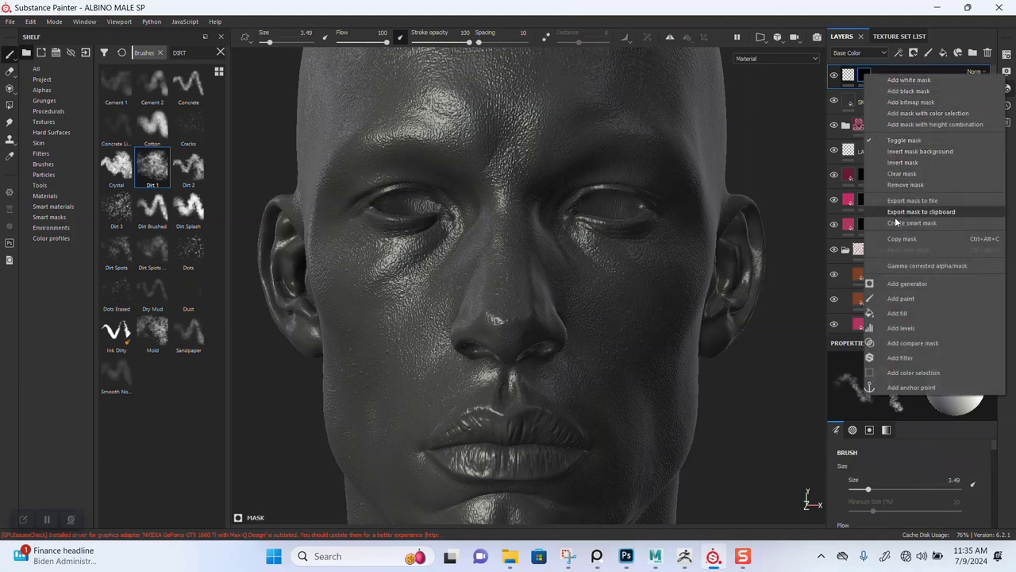
{"action": "left_click", "coordinate": [905, 101]}
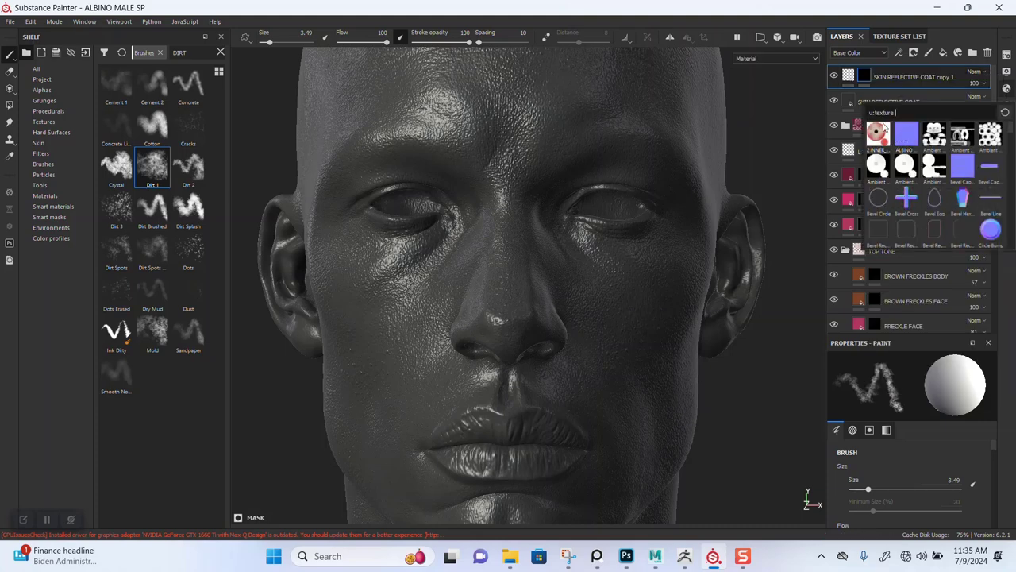
{"action": "mouse_move", "coordinate": [941, 141]}
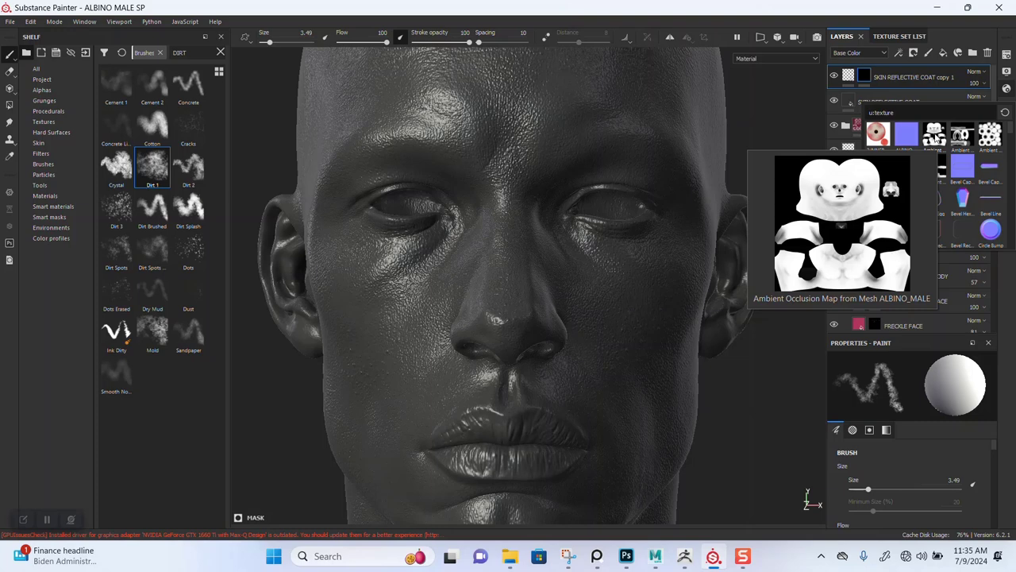
{"action": "left_click", "coordinate": [935, 136]}
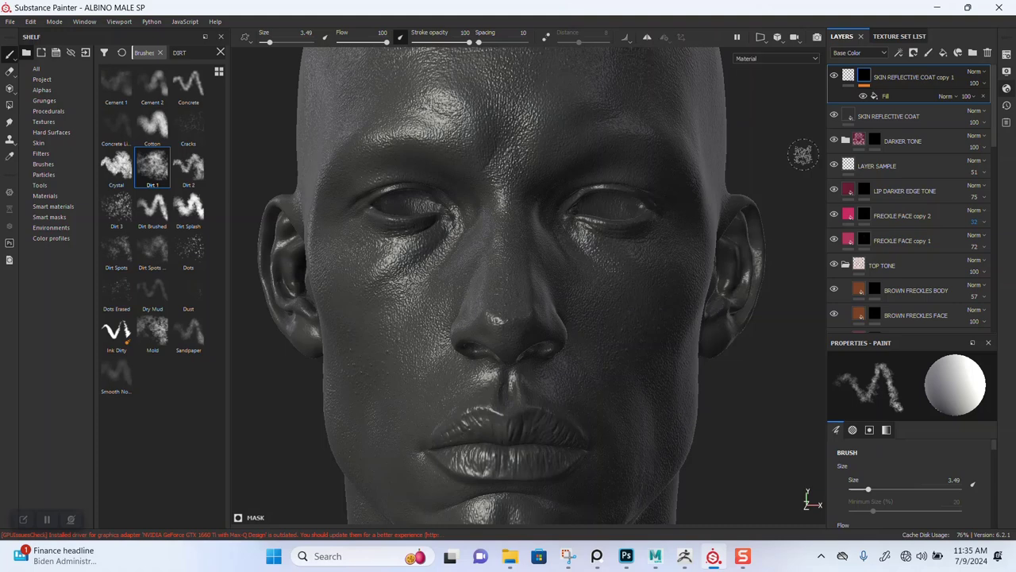
Set the roughness of SKIN REFLECTIVE COAT copy 1 to 0.612 and display the roughness channel on the head.
{"action": "left_click", "coordinate": [849, 77]}
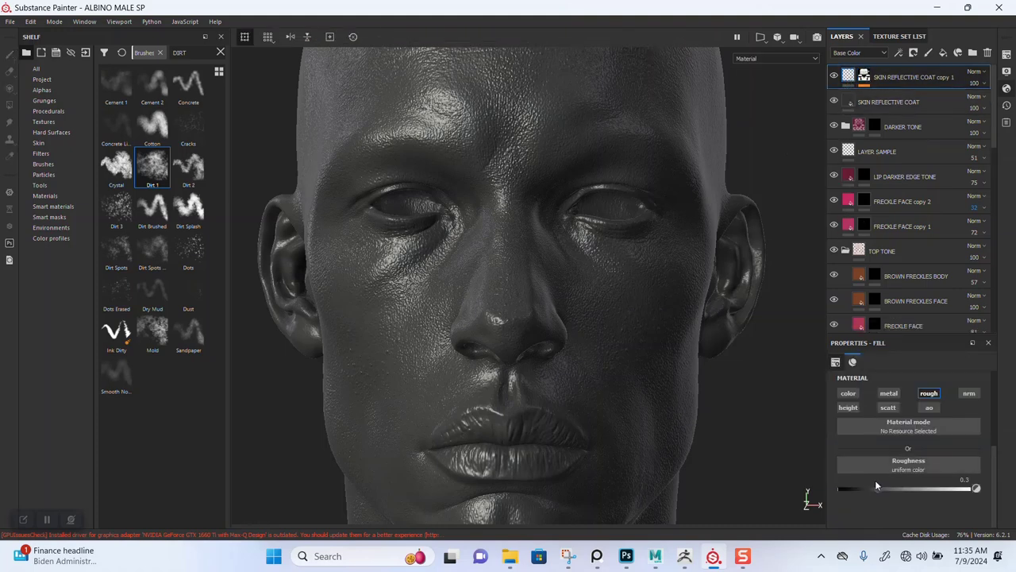
{"action": "left_click_drag", "start_coordinate": [877, 489], "coordinate": [918, 495]}
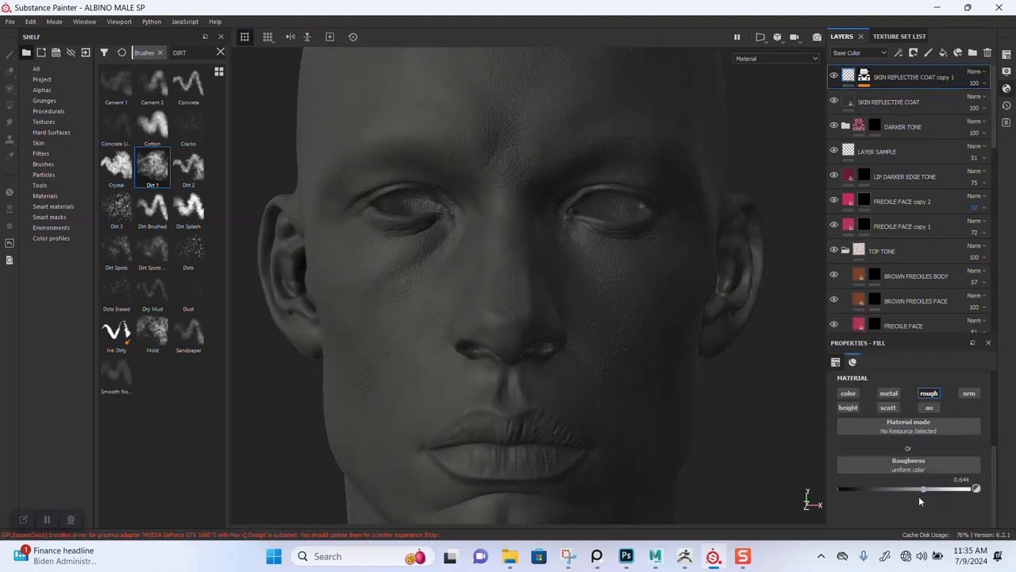
{"action": "key", "text": "c"}
{"action": "key", "text": "c"}
{"action": "key", "text": "c"}
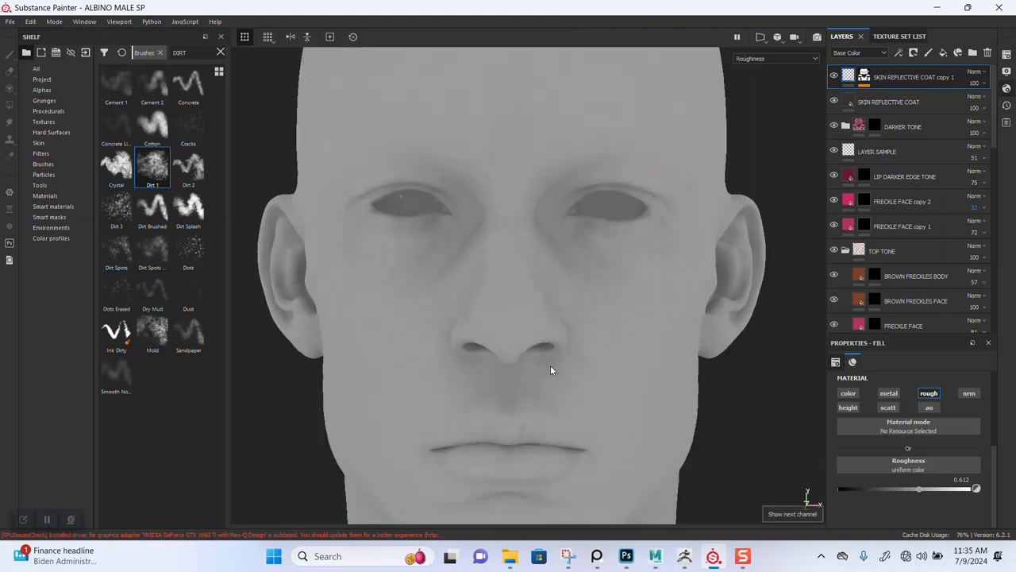
{"action": "scroll", "coordinate": [550, 365], "scroll_direction": "down", "scroll_amount": 2}
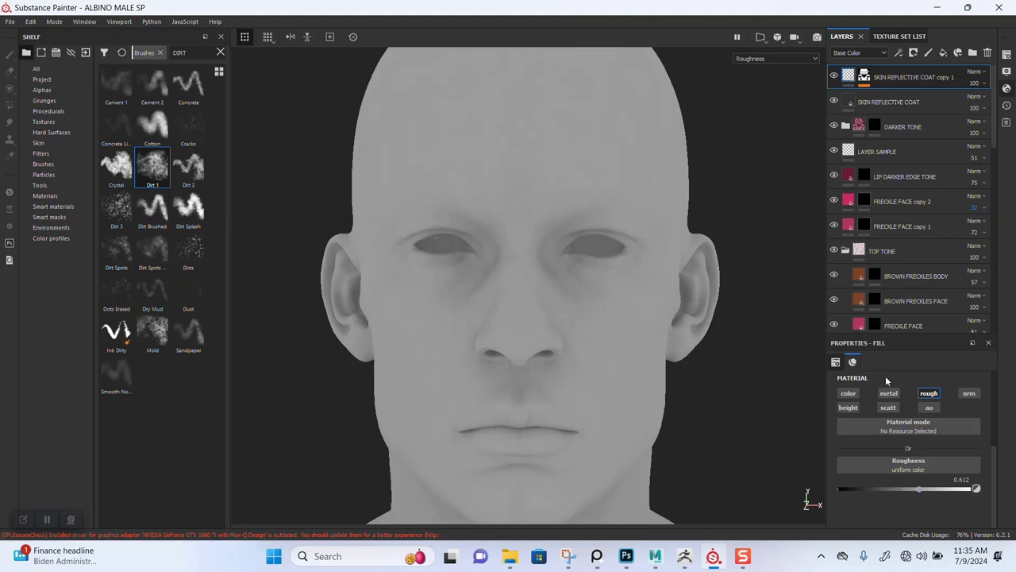
Add Levels to the mask of SKIN REFLECTIVE COAT copy 1 and set the midtone to 13.942.
{"action": "left_click", "coordinate": [863, 77]}
{"action": "right_click", "coordinate": [863, 78]}
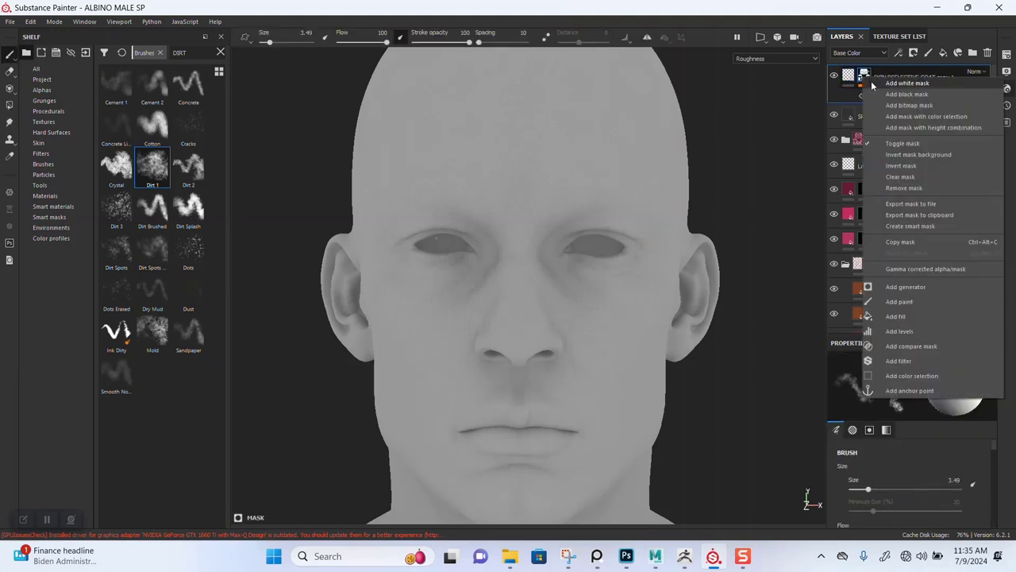
{"action": "left_click", "coordinate": [902, 331]}
{"action": "left_click_drag", "start_coordinate": [912, 389], "coordinate": [978, 397]}
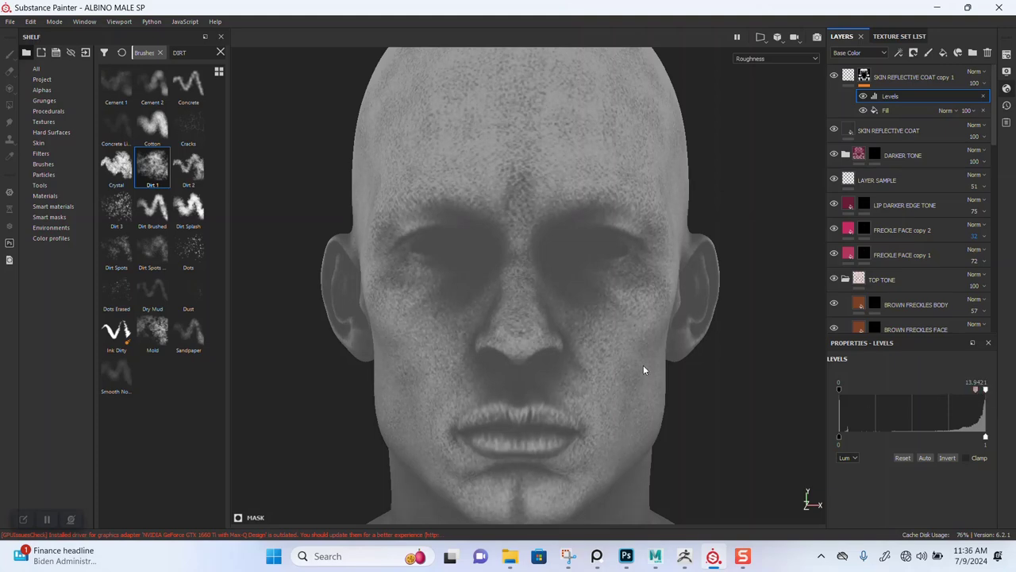
Examine the roughness channel across the face, neck and shoulders.
{"action": "scroll", "coordinate": [567, 356], "scroll_direction": "down", "scroll_amount": 3}
{"action": "middle_click_drag", "start_coordinate": [566, 357], "coordinate": [583, 213], "text": "alt"}
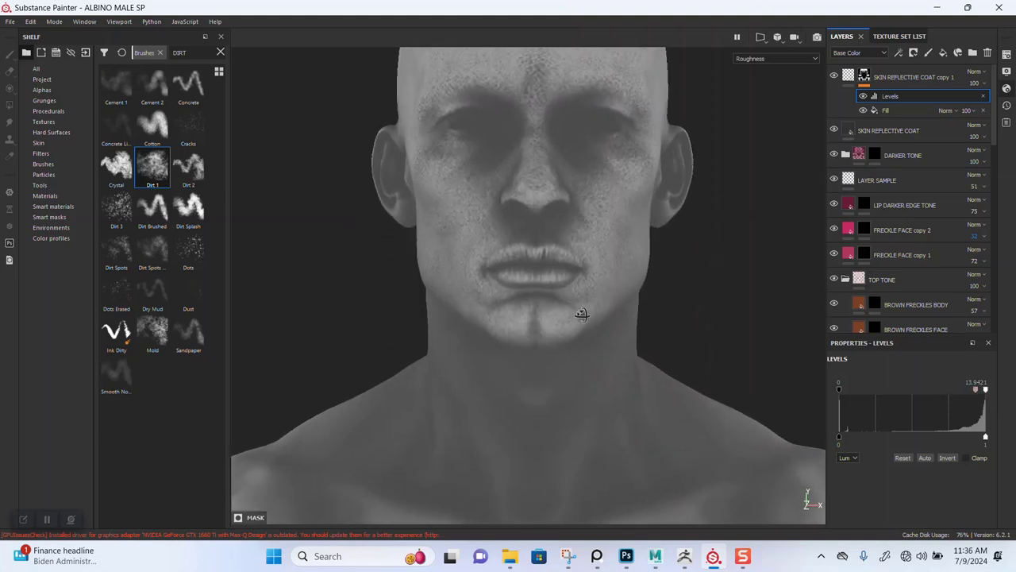
{"action": "left_click_drag", "start_coordinate": [582, 315], "coordinate": [597, 316], "text": "alt"}
{"action": "right_click_drag", "start_coordinate": [597, 316], "coordinate": [583, 119], "text": "alt"}
{"action": "middle_click_drag", "start_coordinate": [562, 366], "coordinate": [561, 309], "text": "alt"}
{"action": "right_click_drag", "start_coordinate": [560, 308], "coordinate": [555, 389], "text": "alt"}
{"action": "middle_click_drag", "start_coordinate": [553, 238], "coordinate": [549, 363], "text": "alt"}
{"action": "scroll", "coordinate": [563, 317], "scroll_direction": "up", "scroll_amount": 3}
{"action": "scroll", "coordinate": [550, 364], "scroll_direction": "up", "scroll_amount": 1}
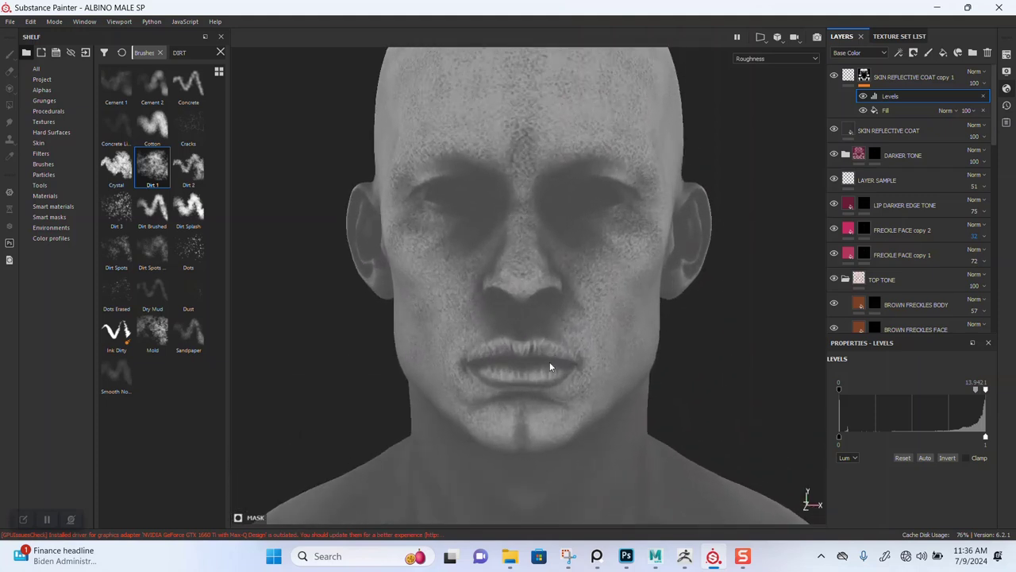
Compare the skin highlights on the face, neck and chest in material view with the roughness channel.
{"action": "key", "text": "m"}
{"action": "left_click_drag", "start_coordinate": [545, 360], "coordinate": [538, 406], "text": "alt"}
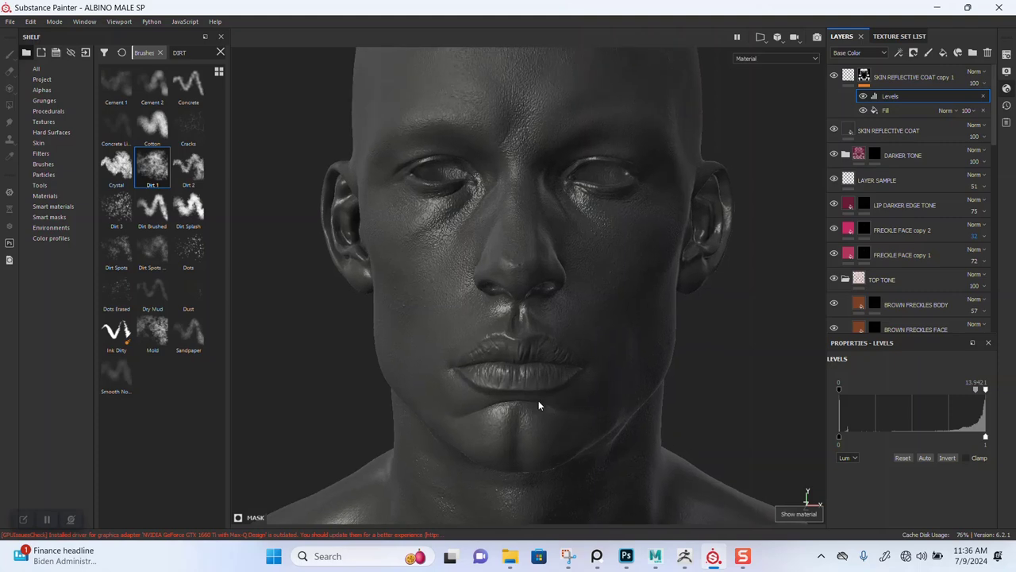
{"action": "middle_click_drag", "start_coordinate": [541, 397], "coordinate": [559, 238], "text": "alt"}
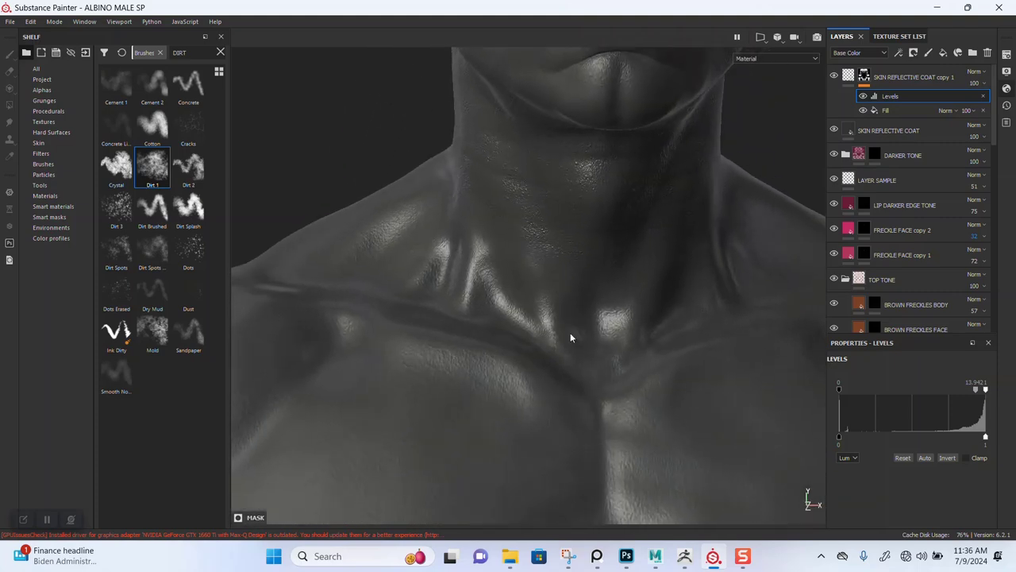
{"action": "mouse_move", "coordinate": [570, 338]}
{"action": "left_mouse_down", "text": "alt"}
{"action": "mouse_move", "coordinate": [543, 290]}
{"action": "mouse_move", "coordinate": [560, 411]}
{"action": "mouse_move", "coordinate": [585, 408]}
{"action": "mouse_move", "coordinate": [574, 284]}
{"action": "mouse_move", "coordinate": [567, 354]}
{"action": "left_mouse_up", "text": "alt"}
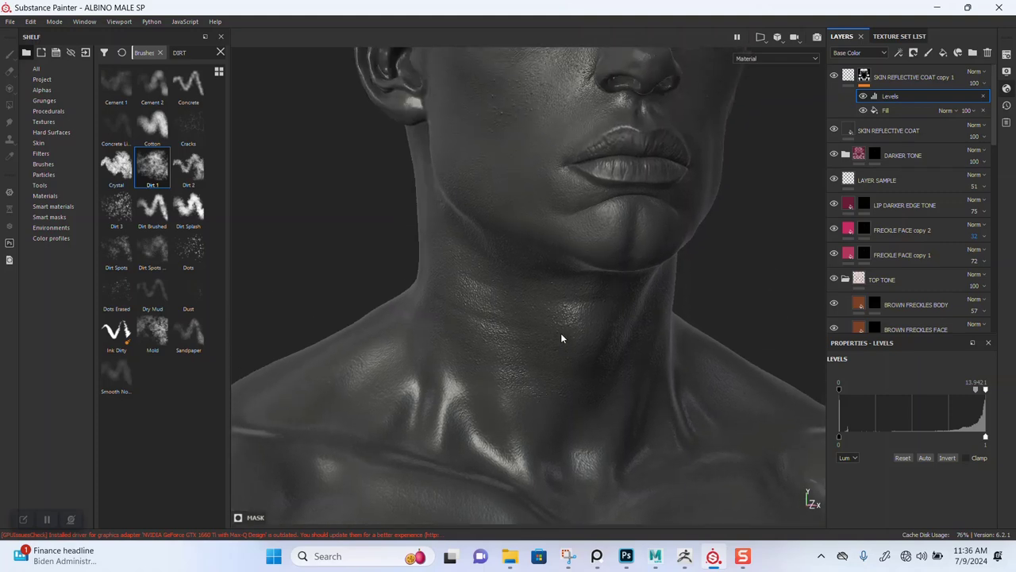
{"action": "key", "text": "c"}
{"action": "mouse_move", "coordinate": [558, 340]}
{"action": "left_mouse_down", "text": "alt"}
{"action": "mouse_move", "coordinate": [551, 294]}
{"action": "mouse_move", "coordinate": [534, 360]}
{"action": "left_mouse_up", "text": "alt"}
{"action": "left_click_drag", "start_coordinate": [555, 326], "coordinate": [621, 326], "text": "alt"}
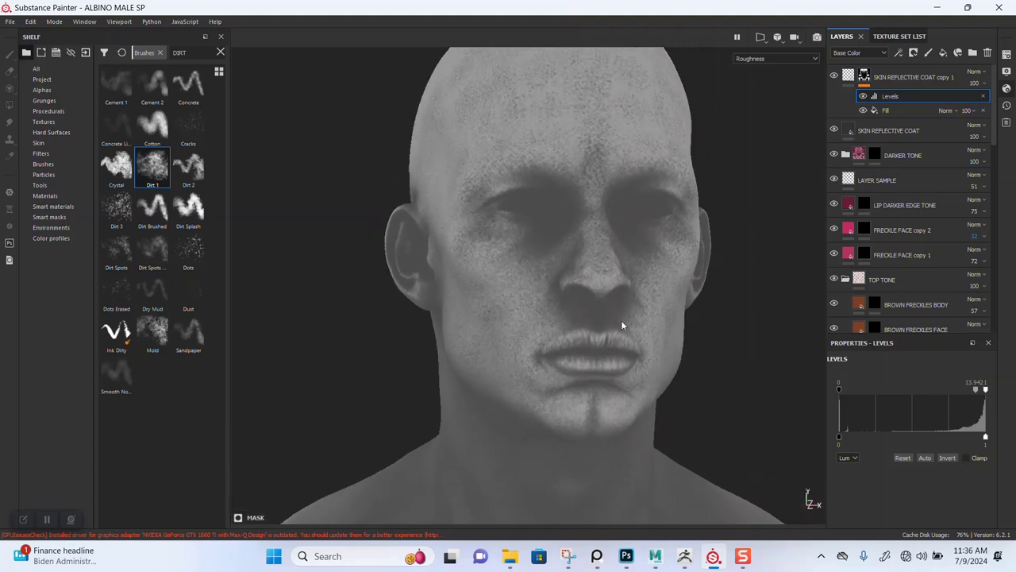
Invert the mask's Levels and check the head, neck and chest in both the roughness channel and material view.
{"action": "left_click", "coordinate": [949, 459]}
{"action": "right_click_drag", "start_coordinate": [633, 376], "coordinate": [600, 387], "text": "alt"}
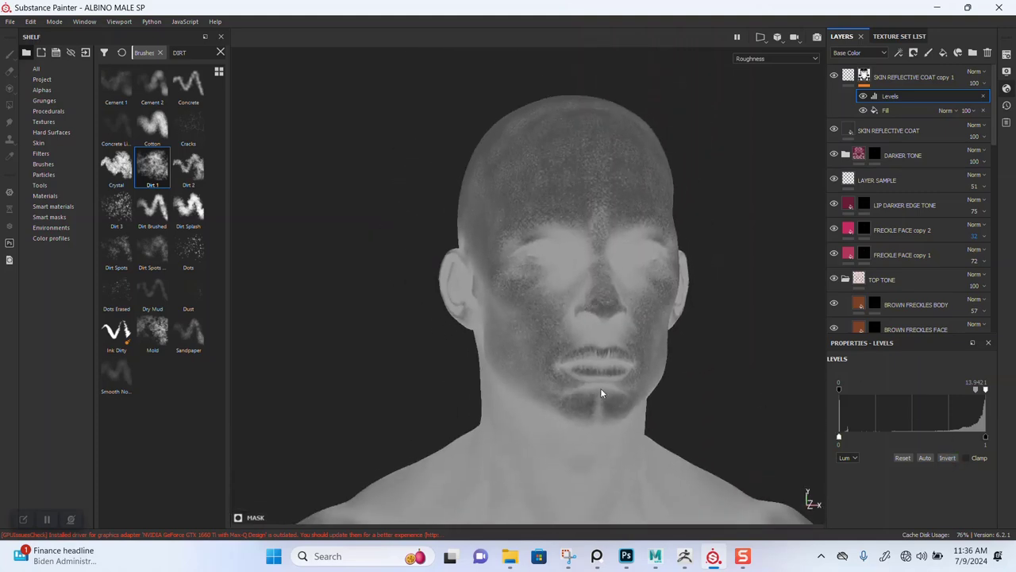
{"action": "middle_click_drag", "start_coordinate": [600, 387], "coordinate": [585, 312], "text": "alt"}
{"action": "left_click_drag", "start_coordinate": [603, 349], "coordinate": [579, 360], "text": "alt"}
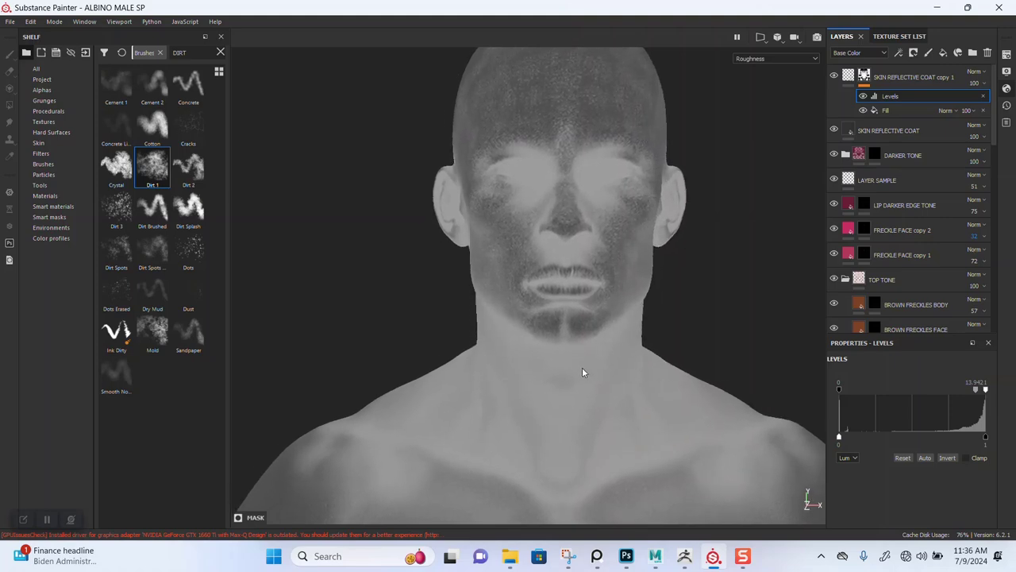
{"action": "middle_click_drag", "start_coordinate": [582, 367], "coordinate": [579, 279], "text": "alt"}
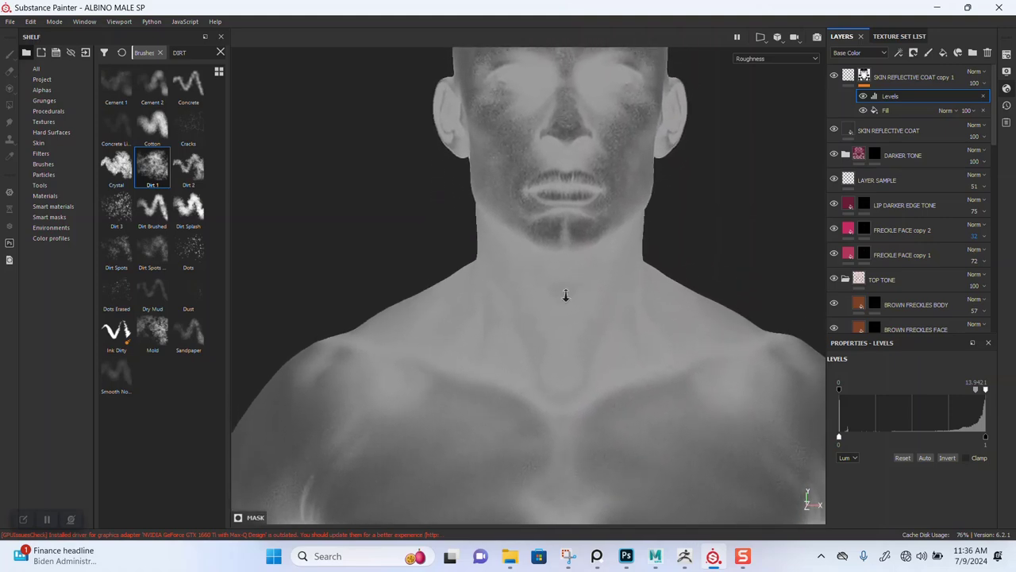
{"action": "right_click_drag", "start_coordinate": [565, 297], "coordinate": [571, 393], "text": "alt"}
{"action": "middle_click_drag", "start_coordinate": [573, 343], "coordinate": [569, 364], "text": "alt"}
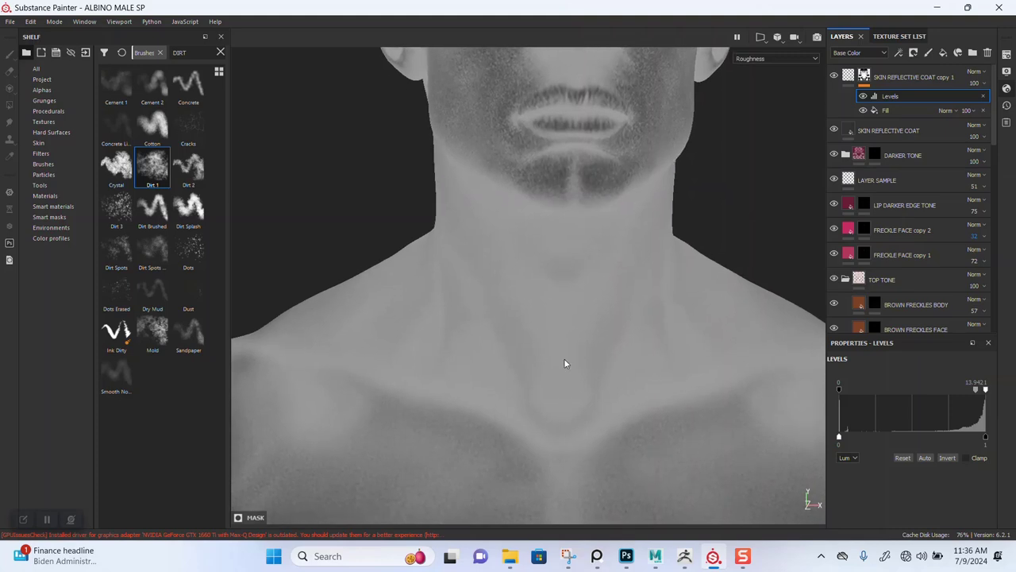
{"action": "key", "text": "m"}
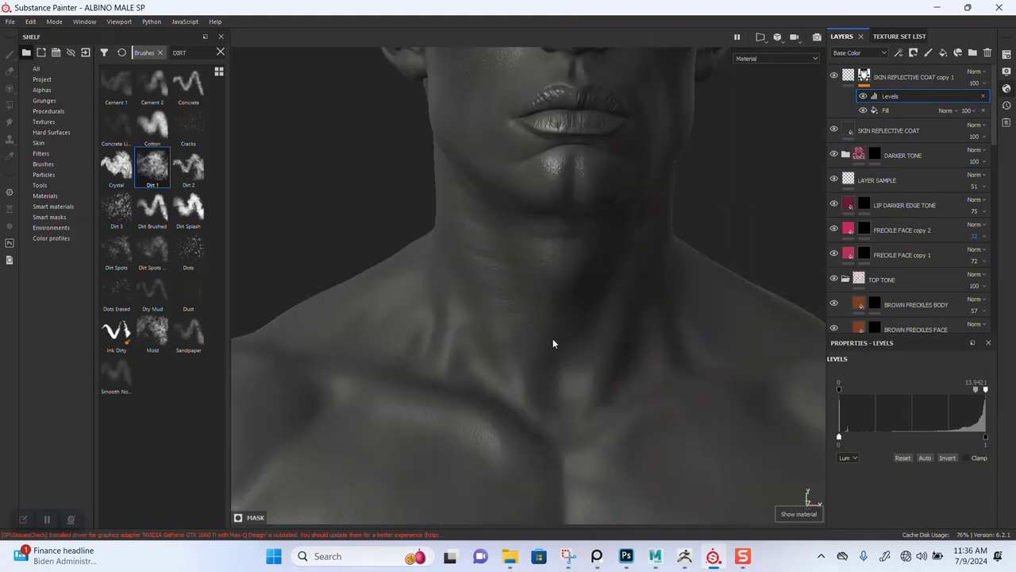
{"action": "left_click_drag", "start_coordinate": [554, 343], "coordinate": [533, 402], "text": "alt"}
{"action": "key", "text": "c"}
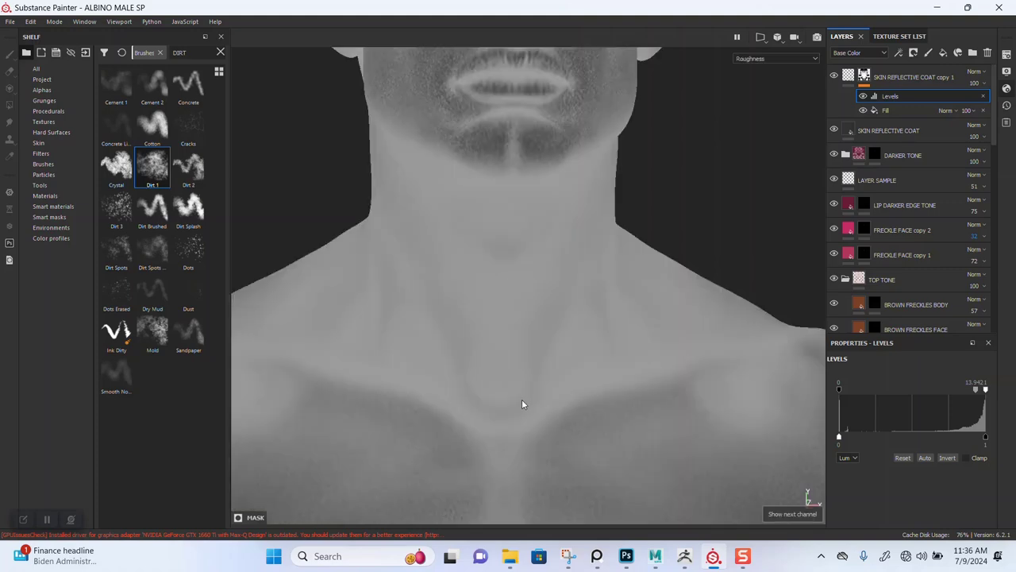
Set the mask Levels' midtone to about 13.83 and the input black point to 0.343, checking the roughness on the body.
{"action": "right_click_drag", "start_coordinate": [516, 391], "coordinate": [532, 312], "text": "alt"}
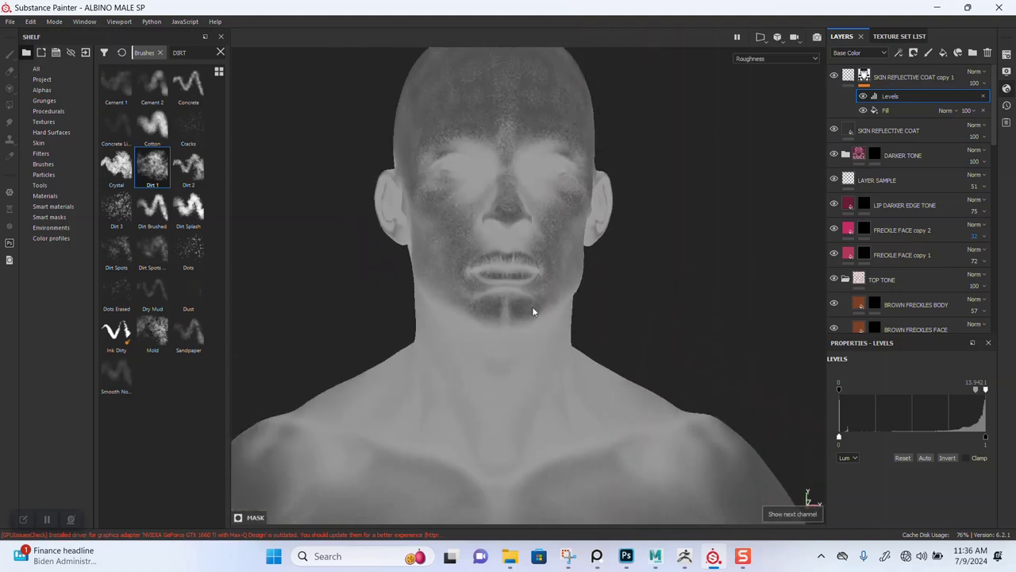
{"action": "right_click_drag", "start_coordinate": [551, 380], "coordinate": [566, 316], "text": "alt"}
{"action": "middle_click_drag", "start_coordinate": [566, 316], "coordinate": [542, 387], "text": "alt"}
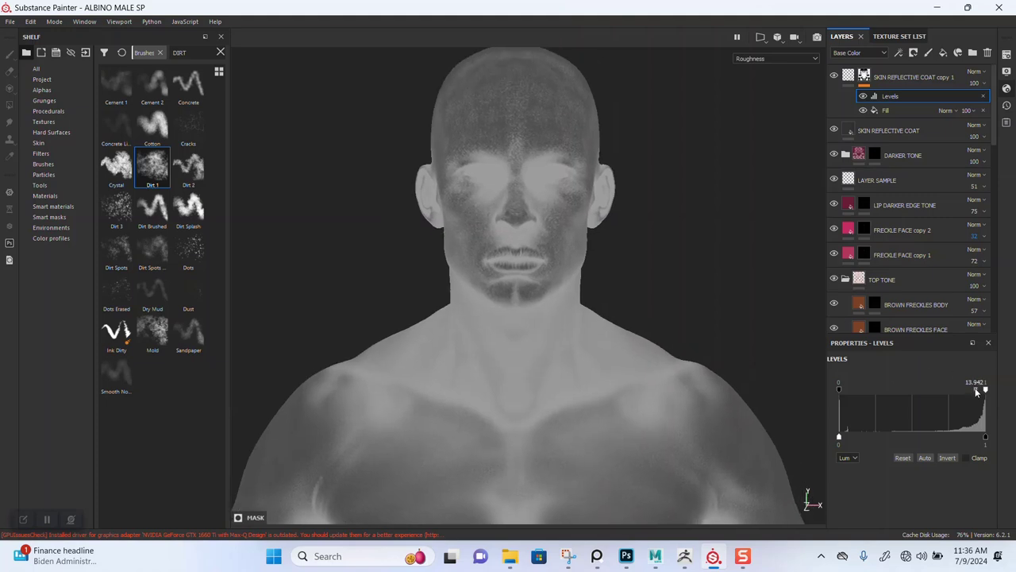
{"action": "left_click_drag", "start_coordinate": [976, 390], "coordinate": [998, 393]}
{"action": "left_click_drag", "start_coordinate": [841, 392], "coordinate": [885, 395]}
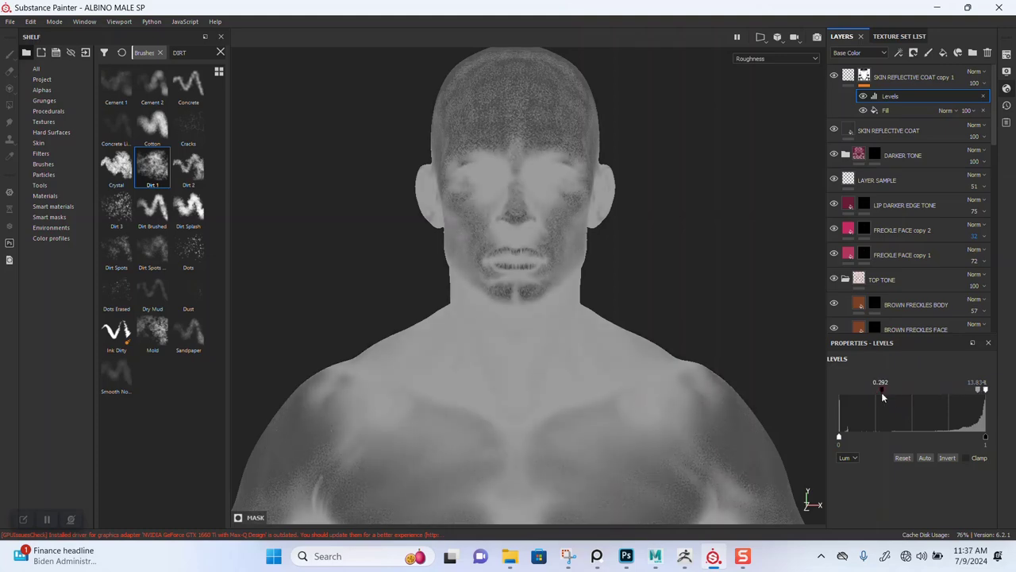
{"action": "middle_click_drag", "start_coordinate": [604, 485], "coordinate": [606, 297], "text": "alt"}
{"action": "middle_click_drag", "start_coordinate": [606, 167], "coordinate": [610, 381], "text": "alt"}
{"action": "scroll", "coordinate": [618, 377], "scroll_direction": "up", "scroll_amount": 1}
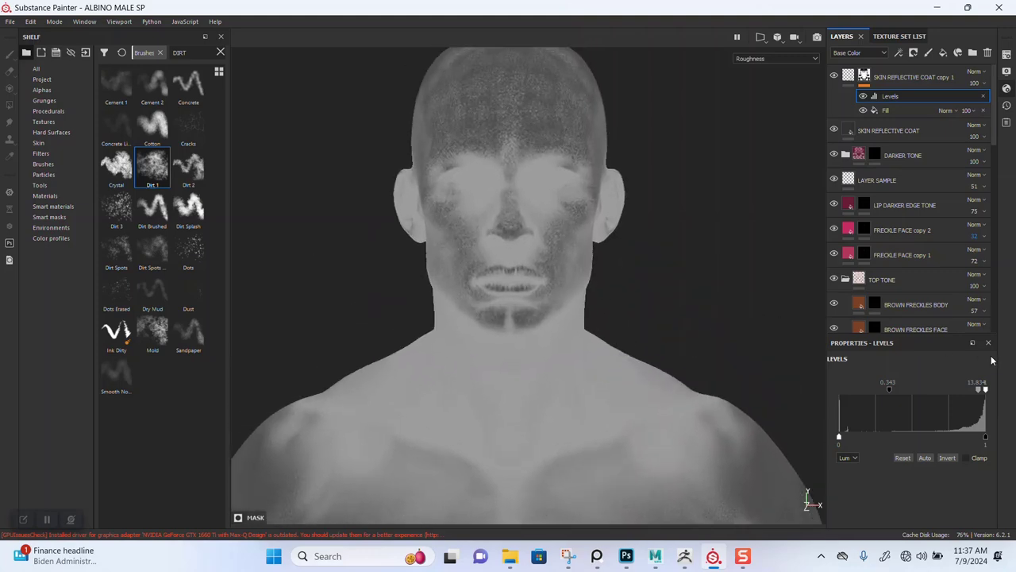
Raise the mask Levels' midtone to about 14.84 and set the lower output handle to 0.603.
{"action": "left_click_drag", "start_coordinate": [981, 388], "coordinate": [1008, 388]}
{"action": "left_click_drag", "start_coordinate": [851, 435], "coordinate": [927, 433]}
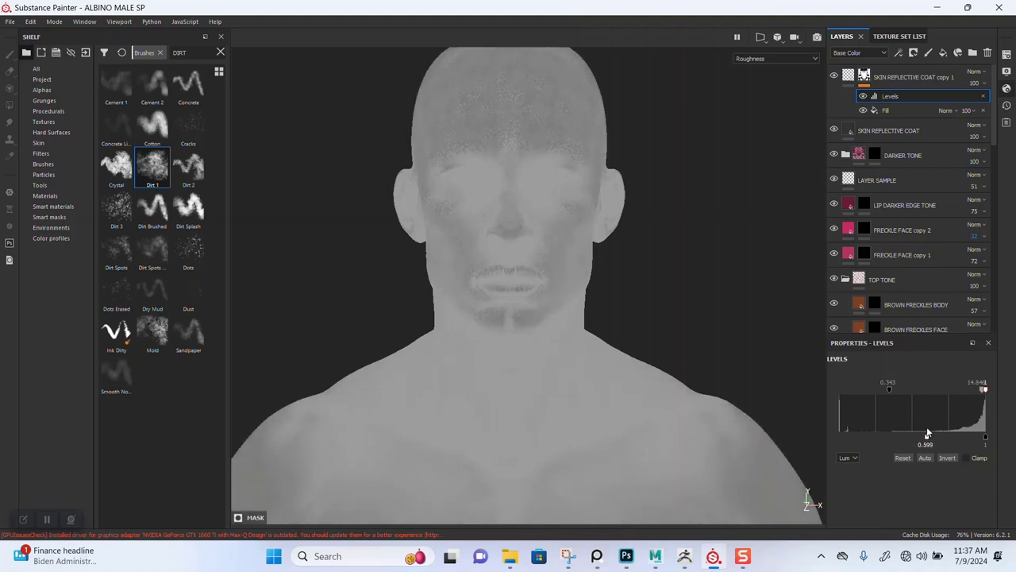
{"action": "middle_click_drag", "start_coordinate": [609, 368], "coordinate": [595, 293], "text": "alt"}
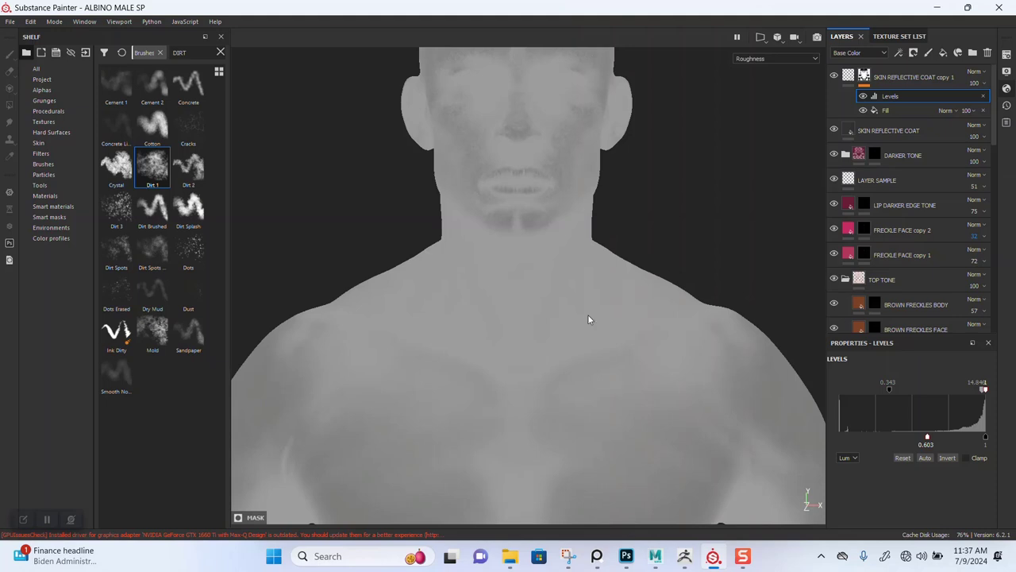
Inspect the skin's reflections in material view on the face, neck and shoulders from several angles and under different lighting.
{"action": "key", "text": "m"}
{"action": "scroll", "coordinate": [578, 301], "scroll_direction": "up", "scroll_amount": 2}
{"action": "middle_click_drag", "start_coordinate": [548, 200], "coordinate": [580, 310], "text": "alt"}
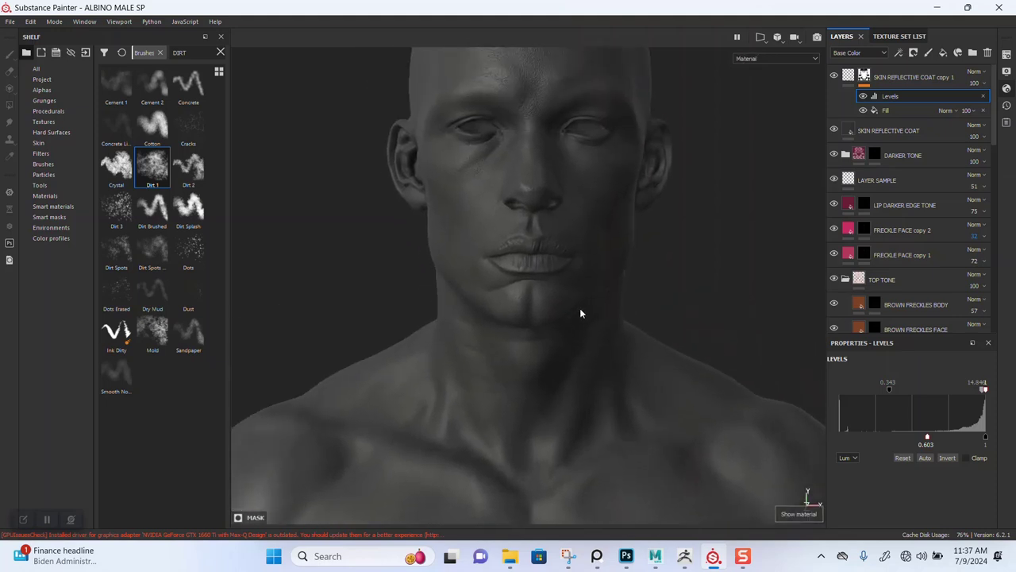
{"action": "middle_click_drag", "start_coordinate": [573, 218], "coordinate": [575, 331], "text": "alt"}
{"action": "right_click_drag", "start_coordinate": [574, 331], "coordinate": [594, 408], "text": "alt"}
{"action": "right_click_drag", "start_coordinate": [552, 266], "coordinate": [568, 320], "text": "alt"}
{"action": "left_click_drag", "start_coordinate": [567, 321], "coordinate": [574, 283], "text": "alt"}
{"action": "scroll", "coordinate": [580, 259], "scroll_direction": "up", "scroll_amount": 2}
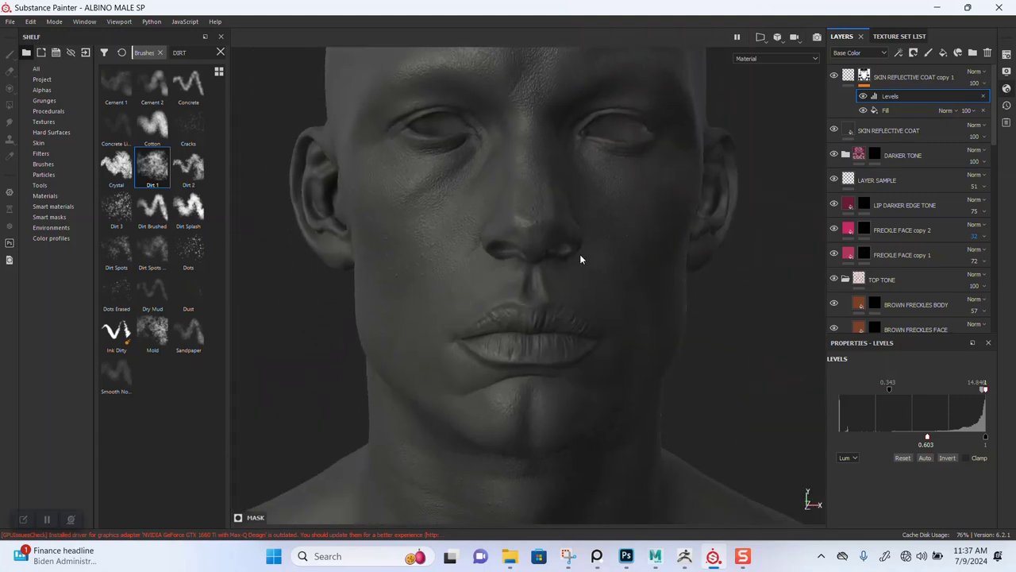
{"action": "middle_click_drag", "start_coordinate": [574, 338], "coordinate": [594, 170], "text": "alt"}
{"action": "right_click_drag", "start_coordinate": [570, 361], "coordinate": [571, 249], "text": "alt"}
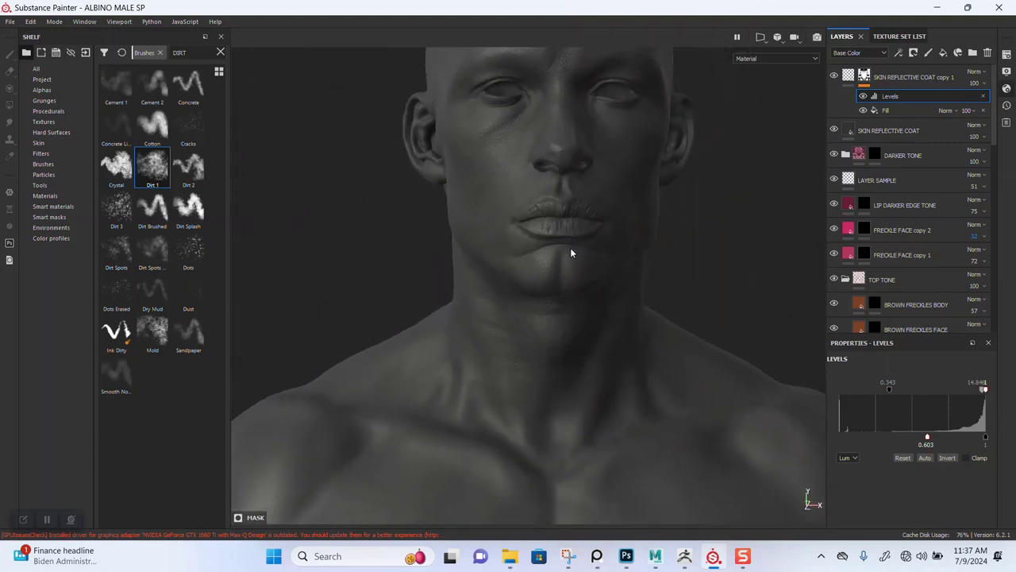
{"action": "left_click_drag", "start_coordinate": [570, 253], "coordinate": [575, 300], "text": "alt"}
{"action": "left_click_drag", "start_coordinate": [585, 297], "coordinate": [508, 325], "text": "alt"}
{"action": "right_click_drag", "start_coordinate": [508, 330], "coordinate": [495, 426], "text": "alt"}
{"action": "left_click_drag", "start_coordinate": [481, 296], "coordinate": [567, 311], "text": "alt"}
{"action": "right_click_drag", "start_coordinate": [567, 310], "coordinate": [508, 316], "text": "shift"}
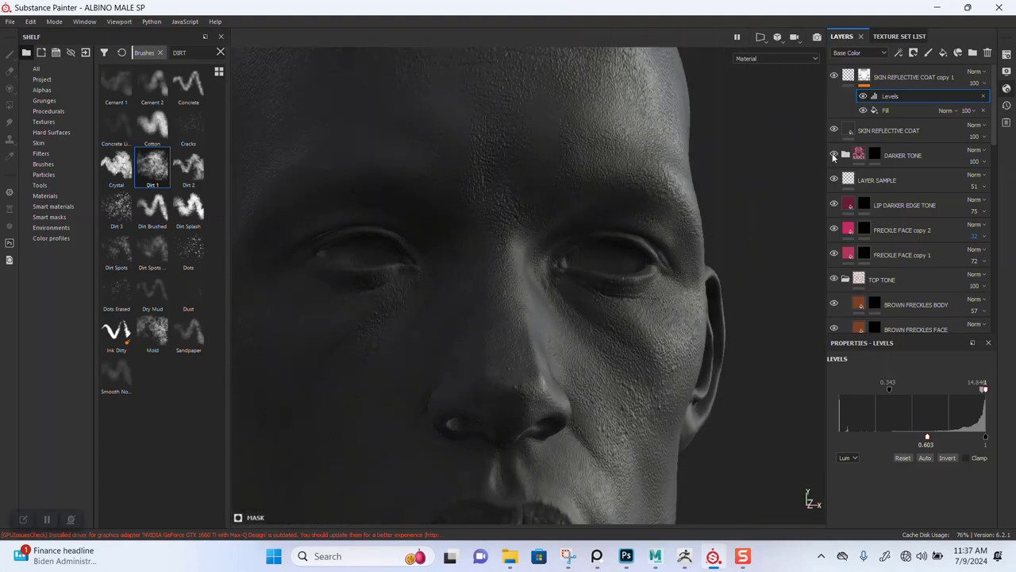
Temporarily hide the SKIN REFLECTIVE COAT layer to check the skin tones beneath under rotated lighting, and show it again.
{"action": "left_click", "coordinate": [834, 130]}
{"action": "left_click_drag", "start_coordinate": [515, 203], "coordinate": [597, 291], "text": "alt"}
{"action": "mouse_move", "coordinate": [597, 291]}
{"action": "right_mouse_down", "text": "shift"}
{"action": "mouse_move", "coordinate": [581, 300]}
{"action": "mouse_move", "coordinate": [597, 300]}
{"action": "right_mouse_up", "text": "shift"}
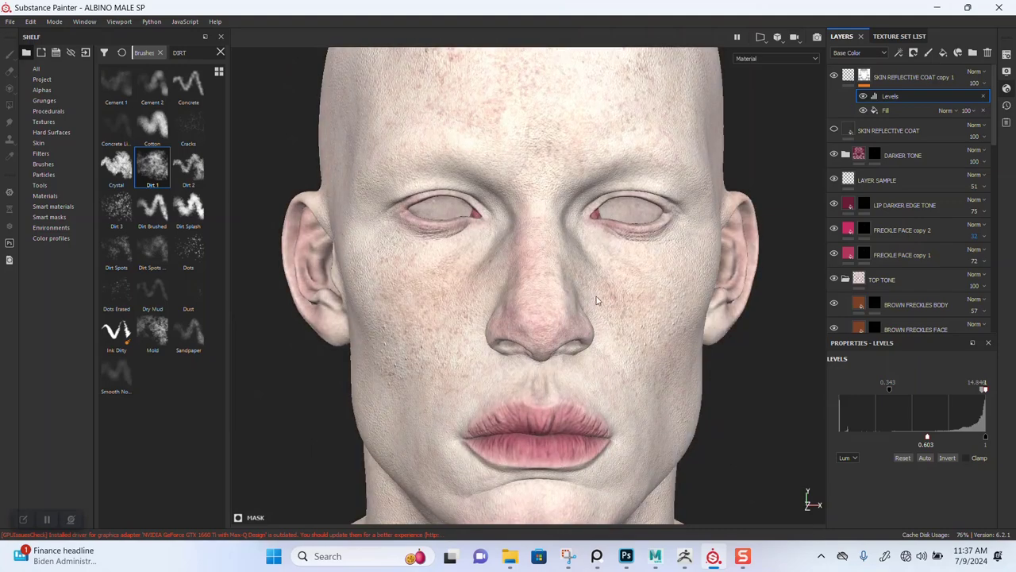
{"action": "left_click", "coordinate": [833, 130]}
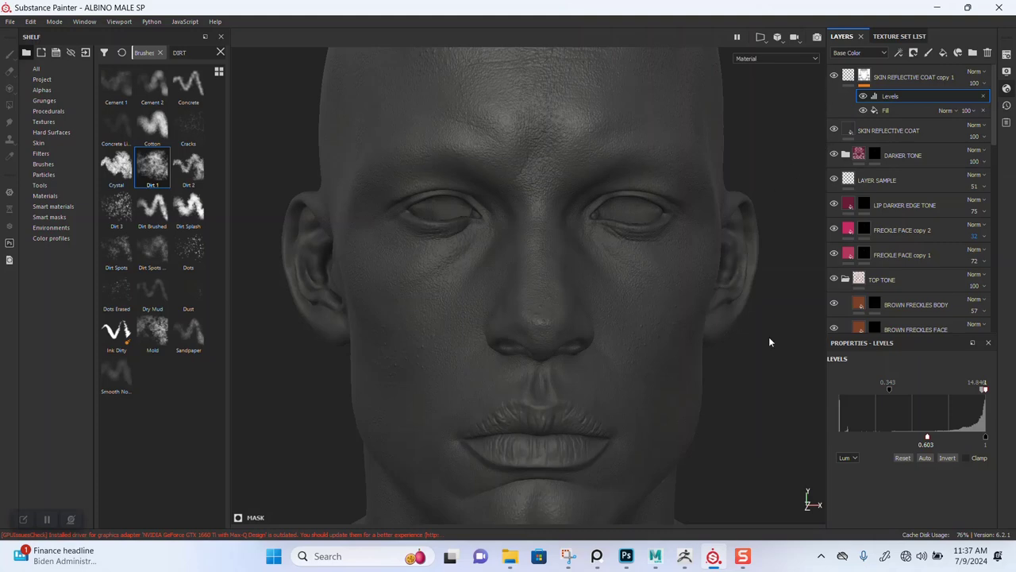
Set the mask Levels' input black point to 0.473 and the lower output handle to 0.004.
{"action": "left_click_drag", "start_coordinate": [887, 386], "coordinate": [820, 388]}
{"action": "left_click_drag", "start_coordinate": [911, 395], "coordinate": [906, 392]}
{"action": "left_click_drag", "start_coordinate": [927, 438], "coordinate": [872, 446]}
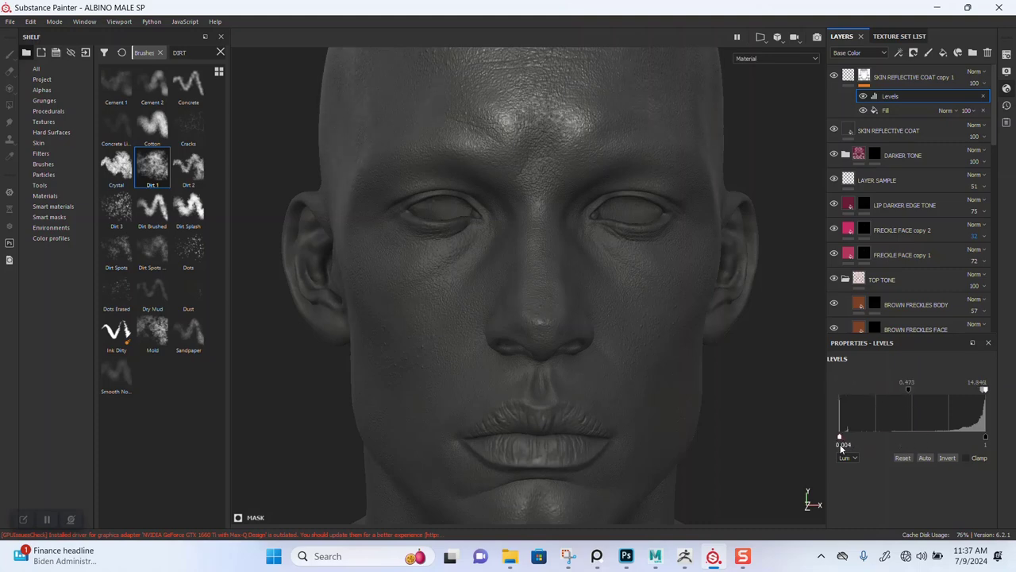
Inspect the coat's reflections in material view on the face, lips and chin from several angles and under rotated lighting.
{"action": "scroll", "coordinate": [611, 403], "scroll_direction": "down", "scroll_amount": 3}
{"action": "middle_click_drag", "start_coordinate": [612, 403], "coordinate": [610, 429], "text": "alt"}
{"action": "right_click_drag", "start_coordinate": [620, 384], "coordinate": [527, 369], "text": "shift"}
{"action": "middle_click_drag", "start_coordinate": [543, 371], "coordinate": [556, 333], "text": "alt"}
{"action": "right_click_drag", "start_coordinate": [556, 338], "coordinate": [569, 404], "text": "alt"}
{"action": "middle_click_drag", "start_coordinate": [575, 331], "coordinate": [571, 345], "text": "alt"}
{"action": "mouse_move", "coordinate": [570, 345]}
{"action": "right_mouse_down", "text": "shift"}
{"action": "mouse_move", "coordinate": [585, 322]}
{"action": "mouse_move", "coordinate": [547, 361]}
{"action": "right_mouse_up", "text": "shift"}
{"action": "middle_click_drag", "start_coordinate": [556, 397], "coordinate": [562, 329], "text": "alt"}
{"action": "right_click_drag", "start_coordinate": [565, 333], "coordinate": [581, 394], "text": "alt"}
{"action": "left_click_drag", "start_coordinate": [581, 394], "coordinate": [582, 324], "text": "alt"}
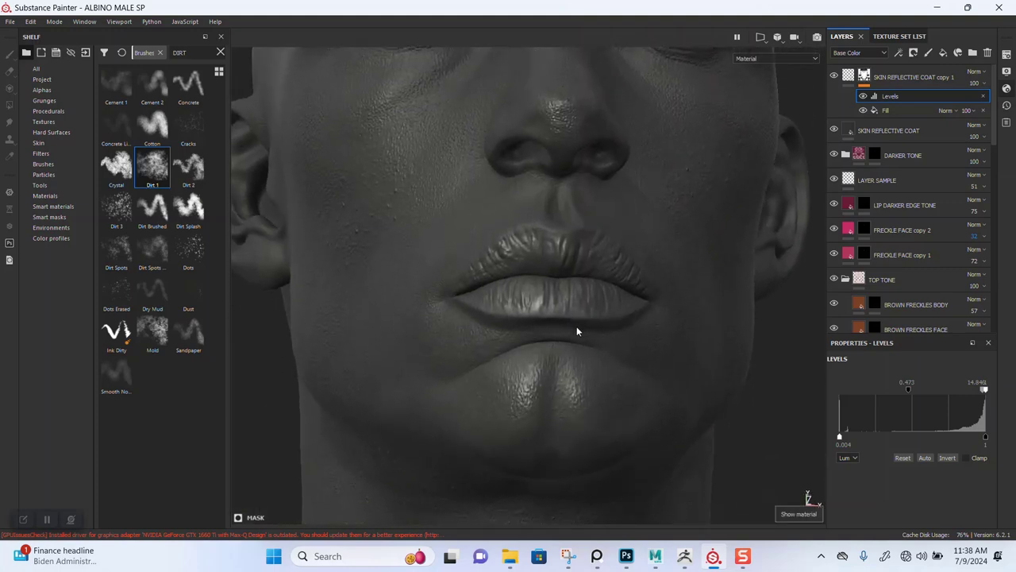
Display the roughness channel and examine it on the face, neck and shoulders.
{"action": "key", "text": "c"}
{"action": "right_click_drag", "start_coordinate": [572, 371], "coordinate": [615, 193], "text": "alt"}
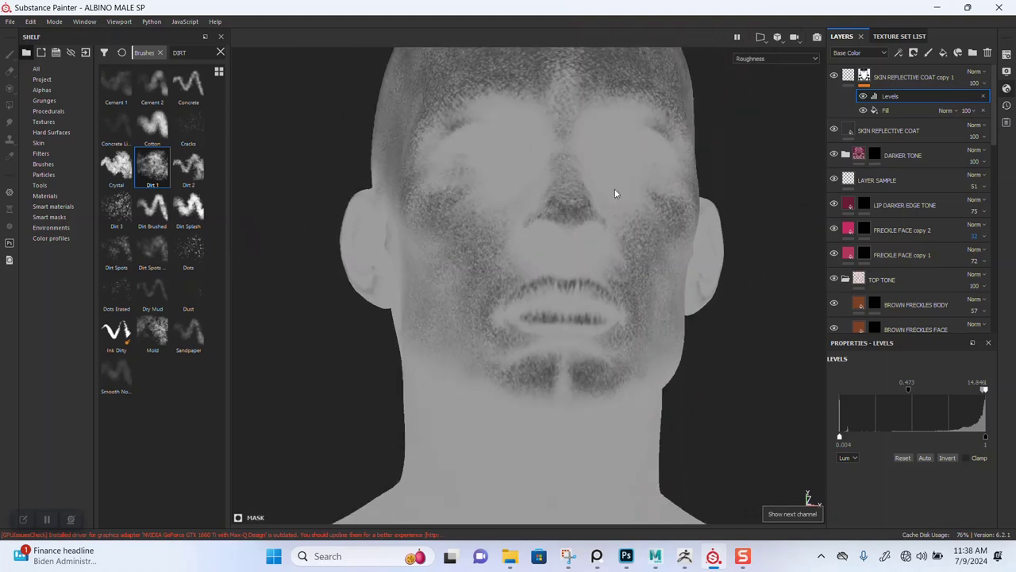
{"action": "scroll", "coordinate": [569, 308], "scroll_direction": "down", "scroll_amount": 2}
{"action": "left_click_drag", "start_coordinate": [570, 308], "coordinate": [534, 381], "text": "alt"}
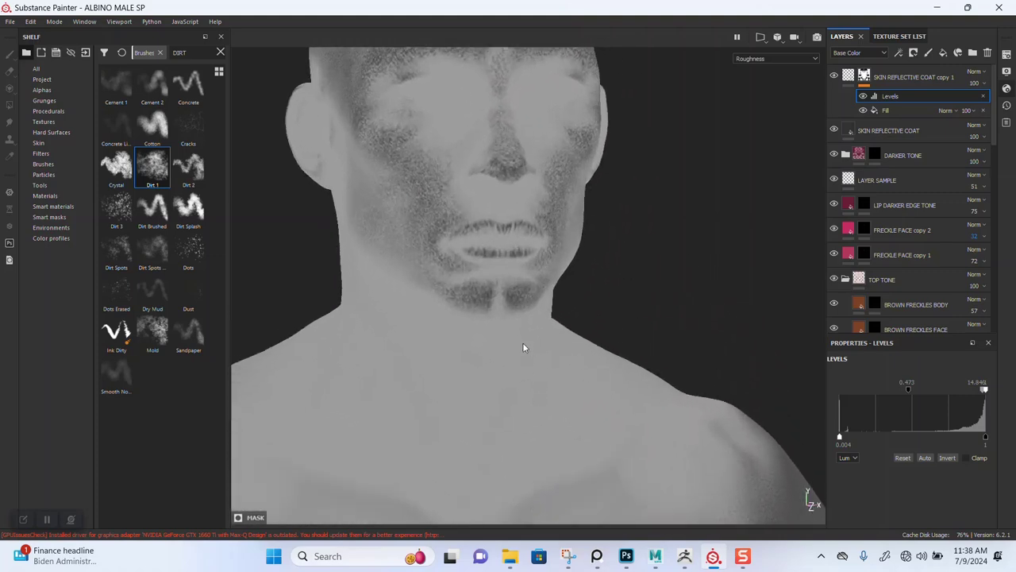
{"action": "left_click_drag", "start_coordinate": [523, 346], "coordinate": [733, 233], "text": "alt"}
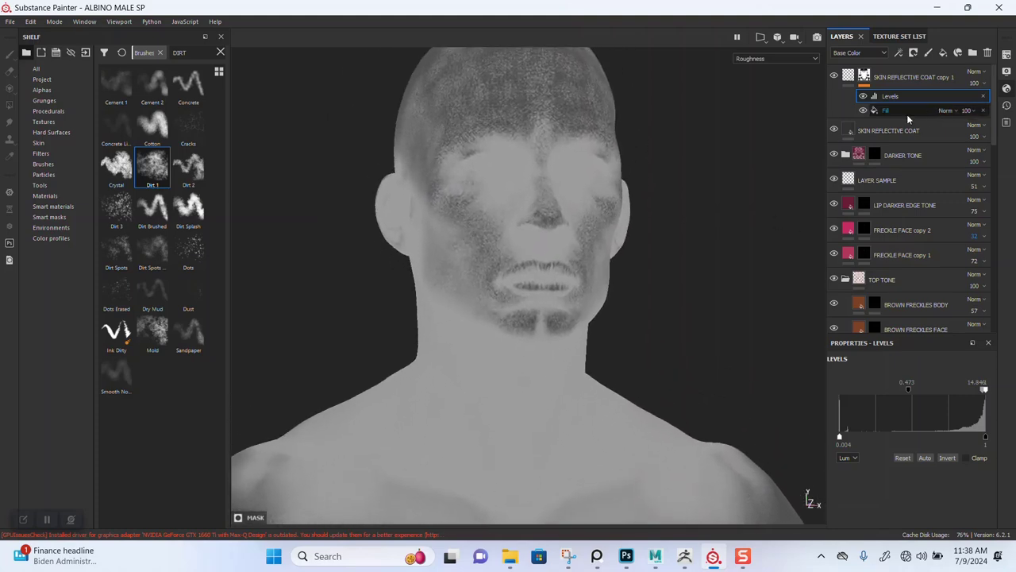
Duplicate the SKIN REFLECTIVE COAT copy 1 layer and place the duplicate directly beneath it in the stack.
{"action": "left_click", "coordinate": [894, 80]}
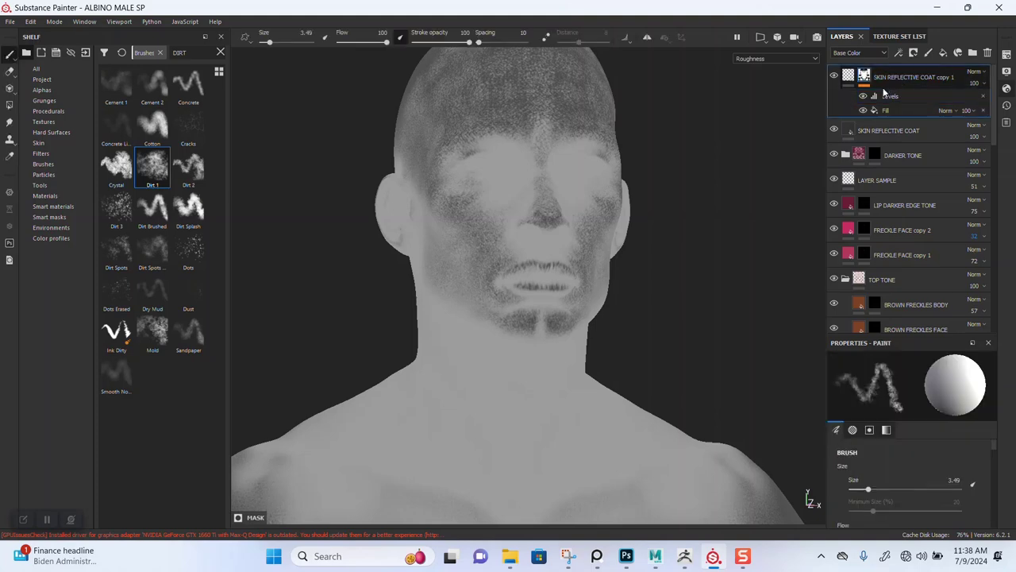
{"action": "key", "text": "ctrl+d"}
{"action": "left_click_drag", "start_coordinate": [890, 78], "coordinate": [893, 166]}
{"action": "left_click_drag", "start_coordinate": [633, 280], "coordinate": [602, 290], "text": "alt"}
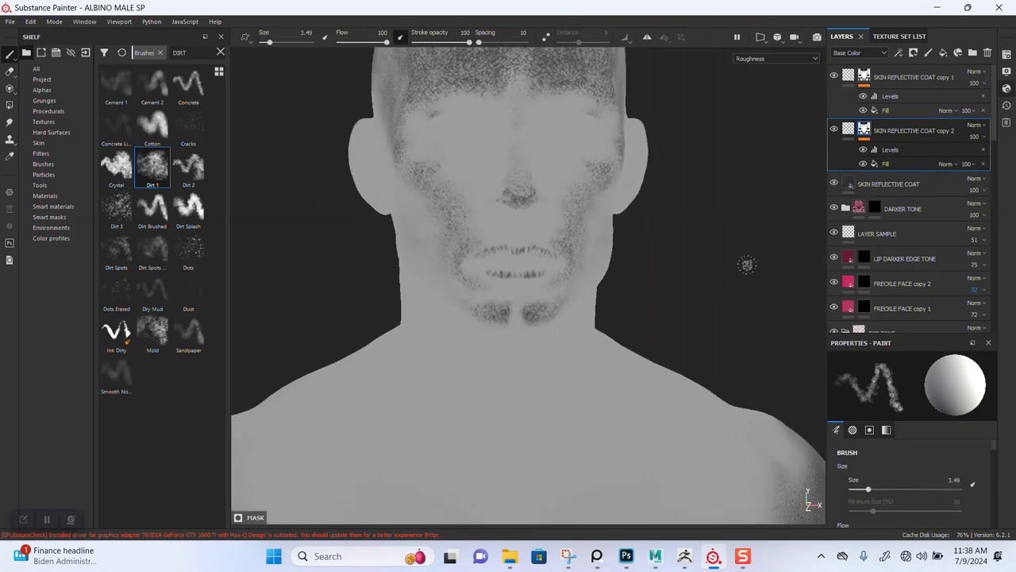
Return to material view and replace the duplicate layer's mask with a bitmap mask using the character's Curvature texture.
{"action": "key", "text": "m"}
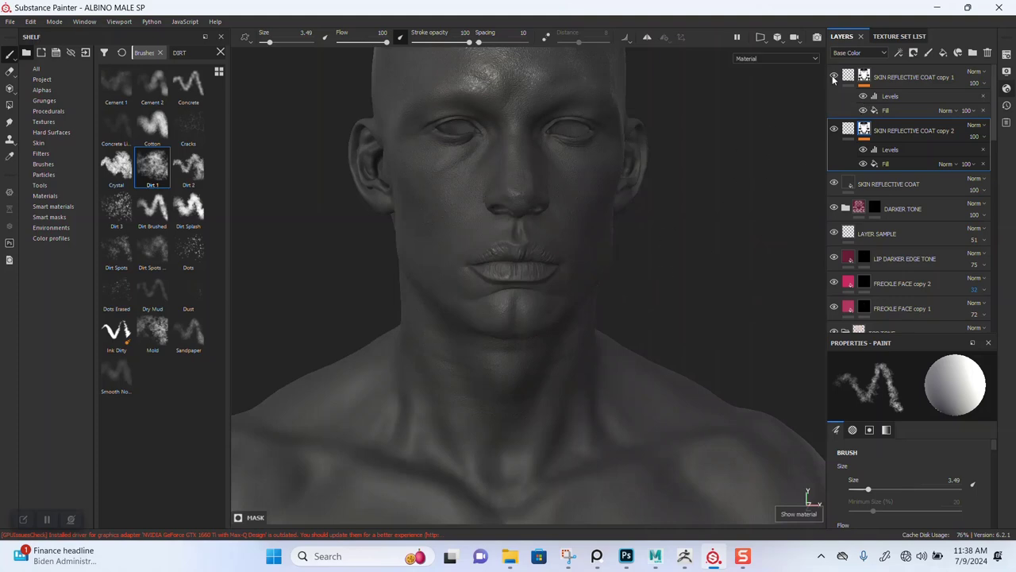
{"action": "right_click", "coordinate": [865, 130]}
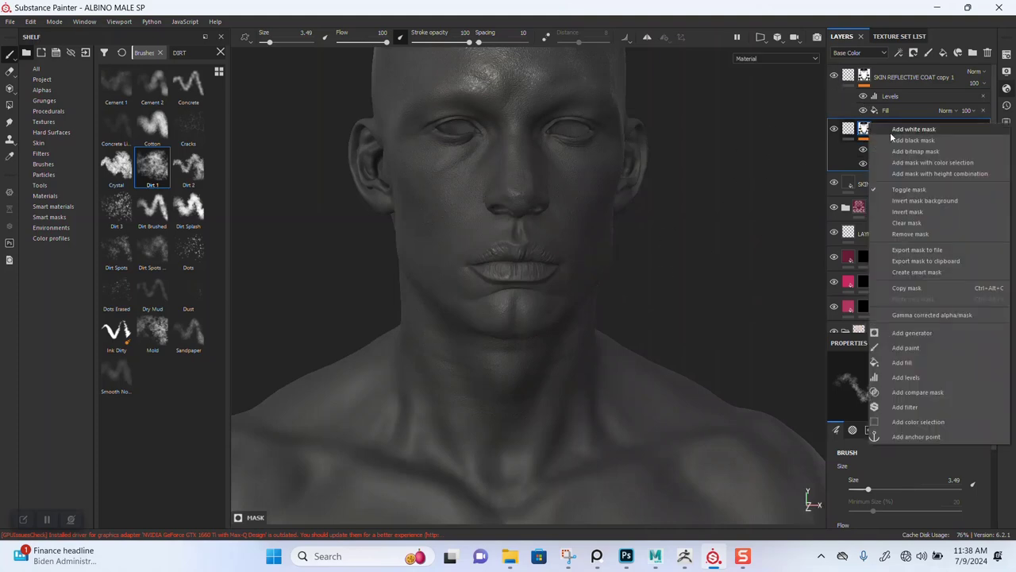
{"action": "left_click", "coordinate": [906, 152]}
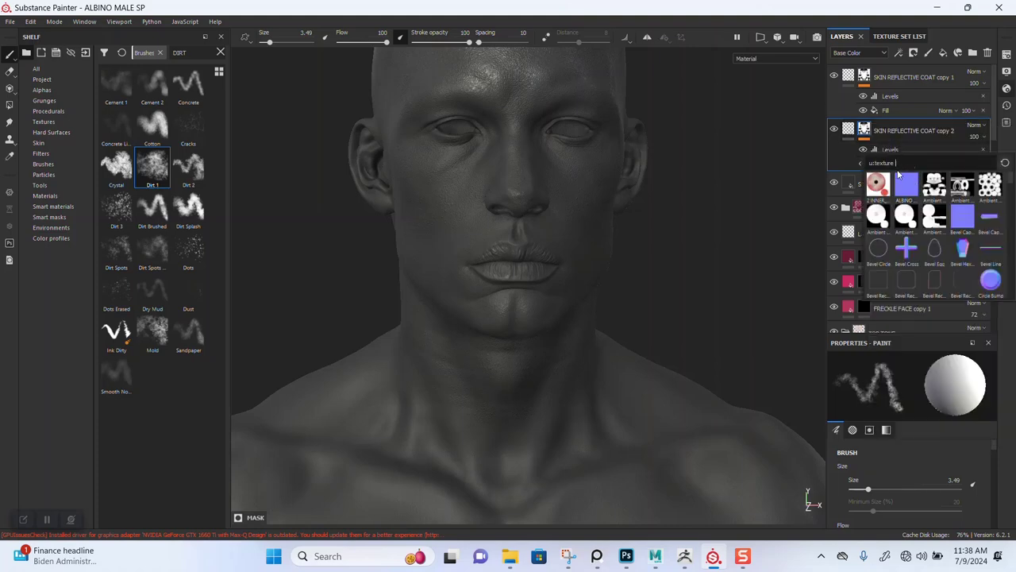
{"action": "type", "text": "CUR"}
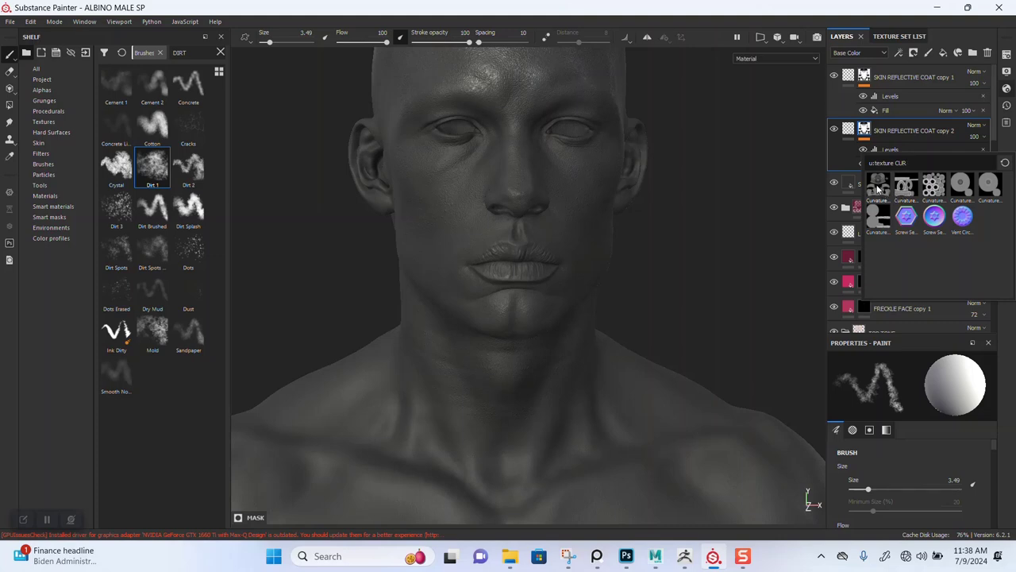
{"action": "left_click", "coordinate": [879, 188]}
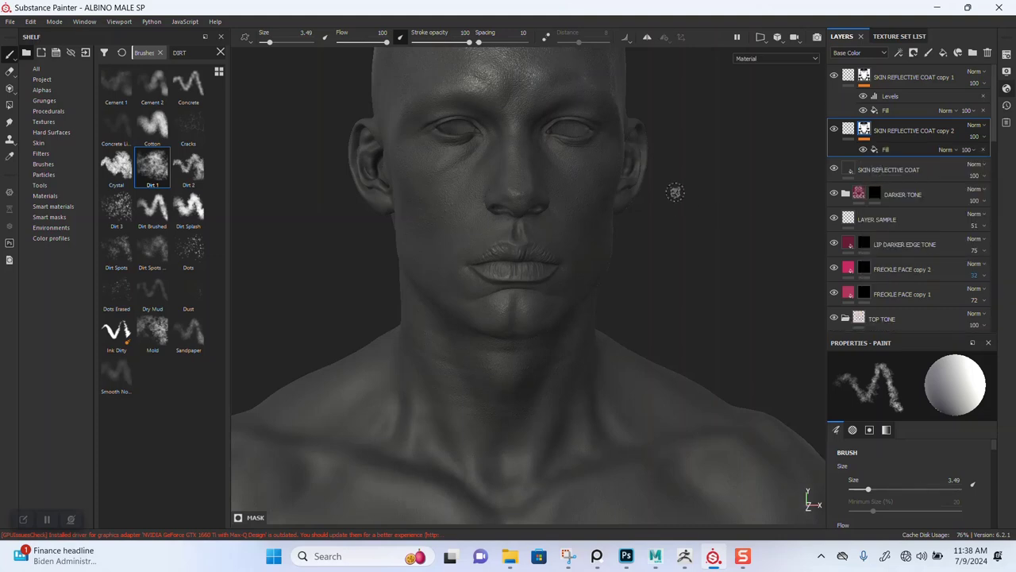
Hide the SKIN REFLECTIVE COAT copy 1 layer and check the curvature-masked coat's reflections on the face and upper body.
{"action": "left_click", "coordinate": [833, 75]}
{"action": "scroll", "coordinate": [613, 320], "scroll_direction": "up", "scroll_amount": 2}
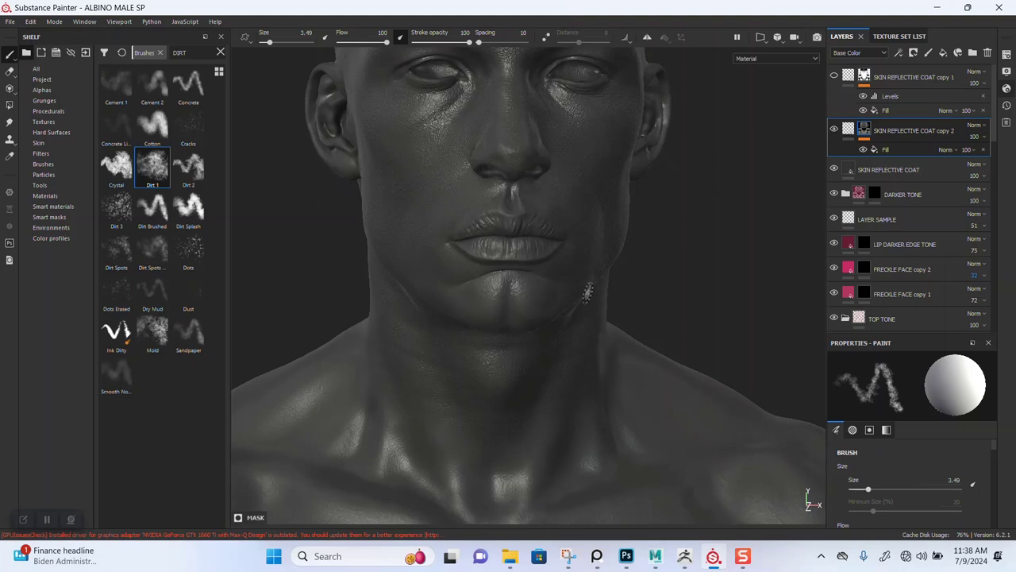
{"action": "middle_click_drag", "start_coordinate": [589, 278], "coordinate": [608, 347], "text": "alt"}
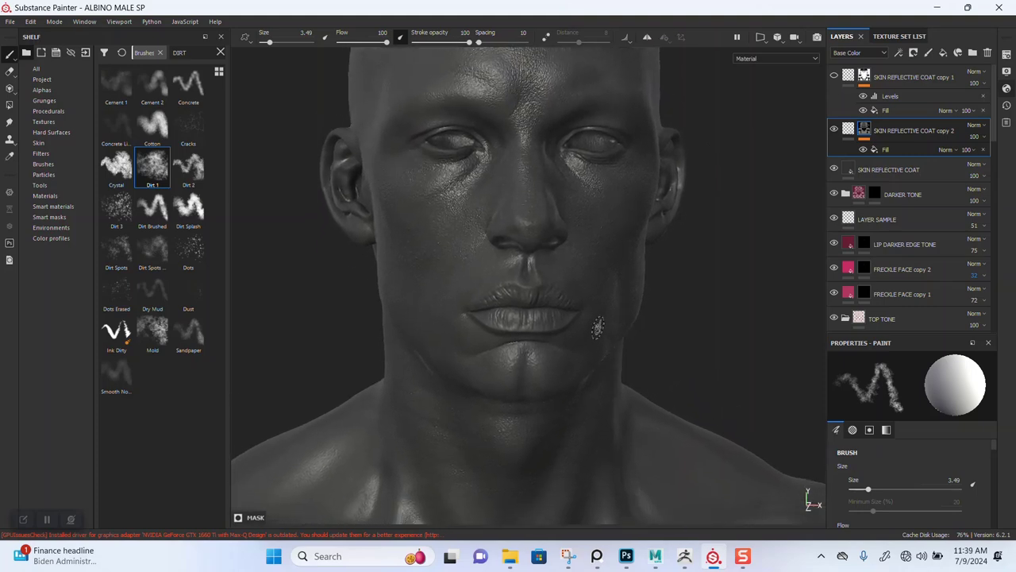
{"action": "left_click_drag", "start_coordinate": [604, 337], "coordinate": [596, 310], "text": "alt"}
{"action": "middle_click_drag", "start_coordinate": [603, 295], "coordinate": [596, 372], "text": "alt"}
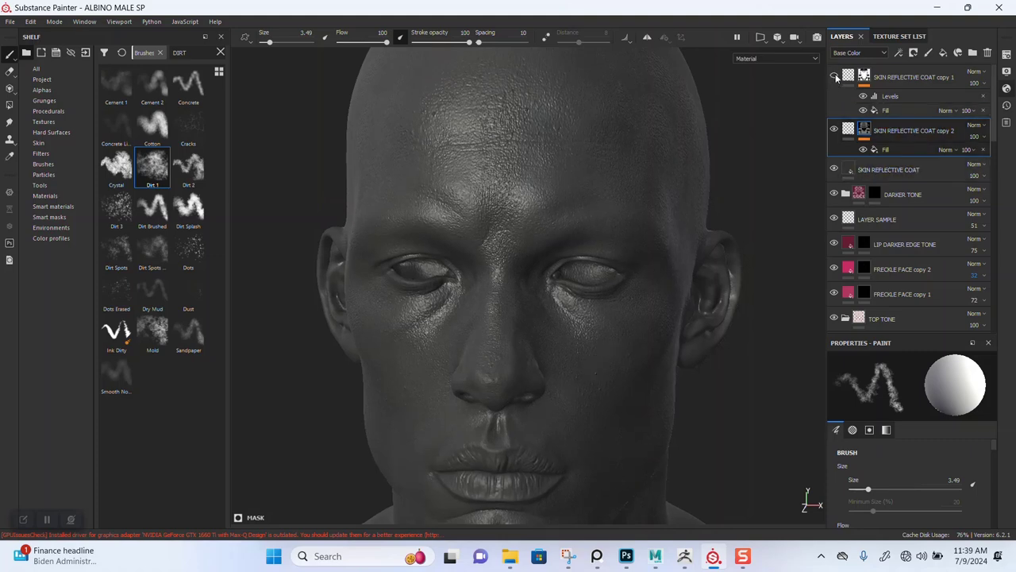
Rename the curvature-masked layer as SKIN REFLECTIVE CURVATURE COAT.
{"action": "double_click", "coordinate": [897, 132]}
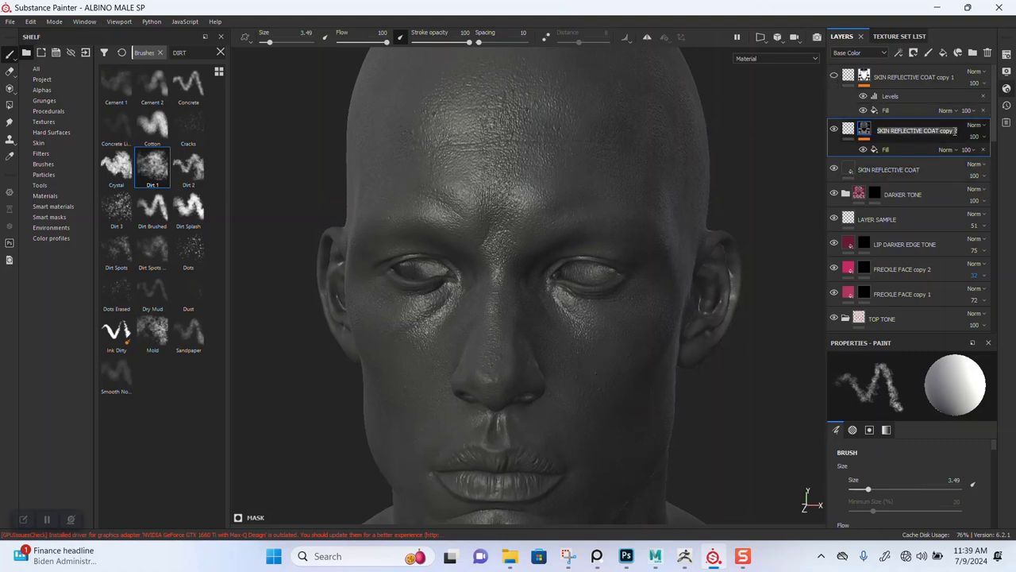
{"action": "left_click", "coordinate": [957, 131]}
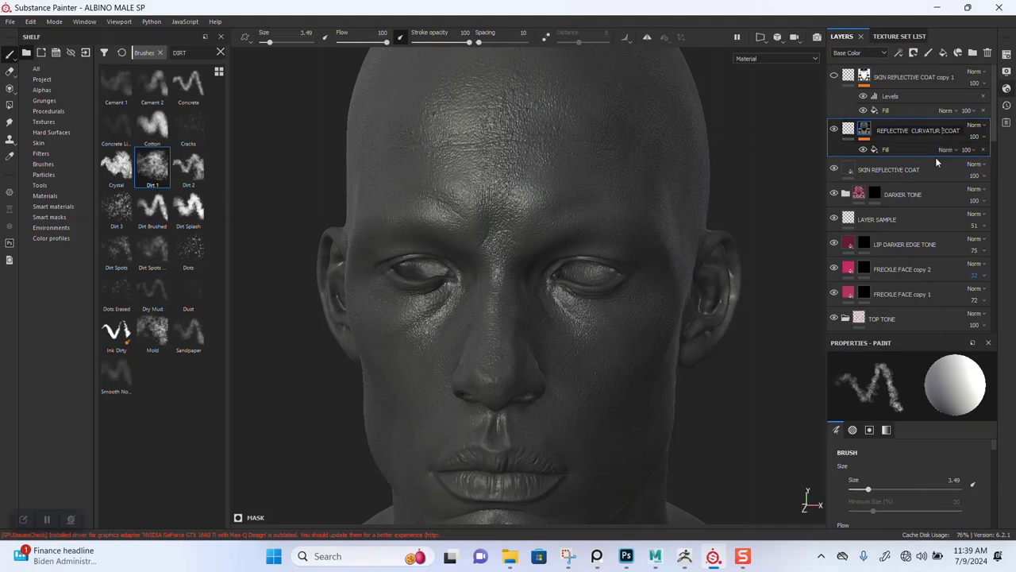
{"action": "key", "text": "BackSpace"}
{"action": "key", "text": "Right"}
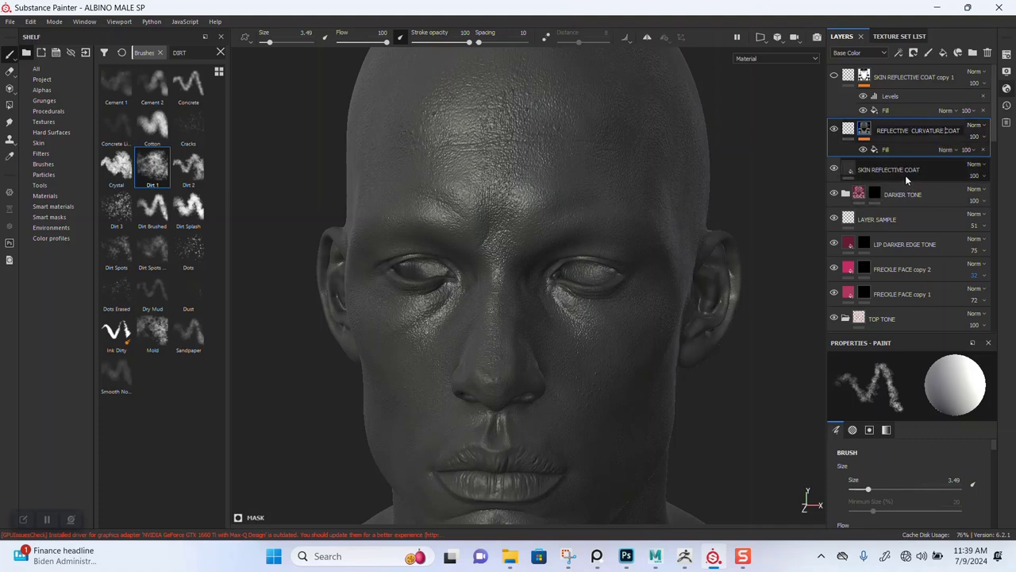
{"action": "key", "text": "Return"}
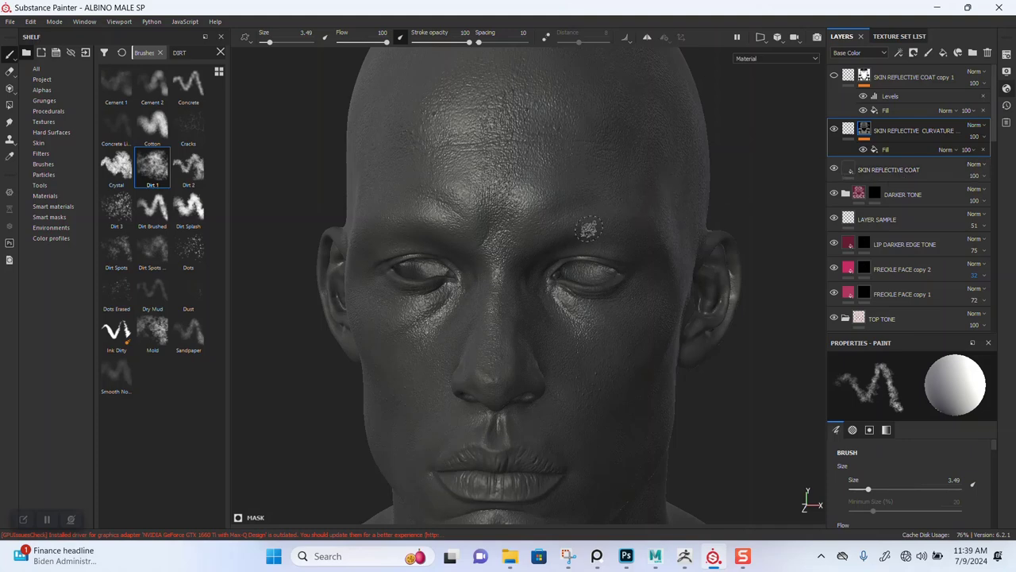
Move the SKIN REFLECTIVE COAT copy 1 layer below the curvature coat and make it visible again.
{"action": "scroll", "coordinate": [626, 224], "scroll_direction": "down", "scroll_amount": 1}
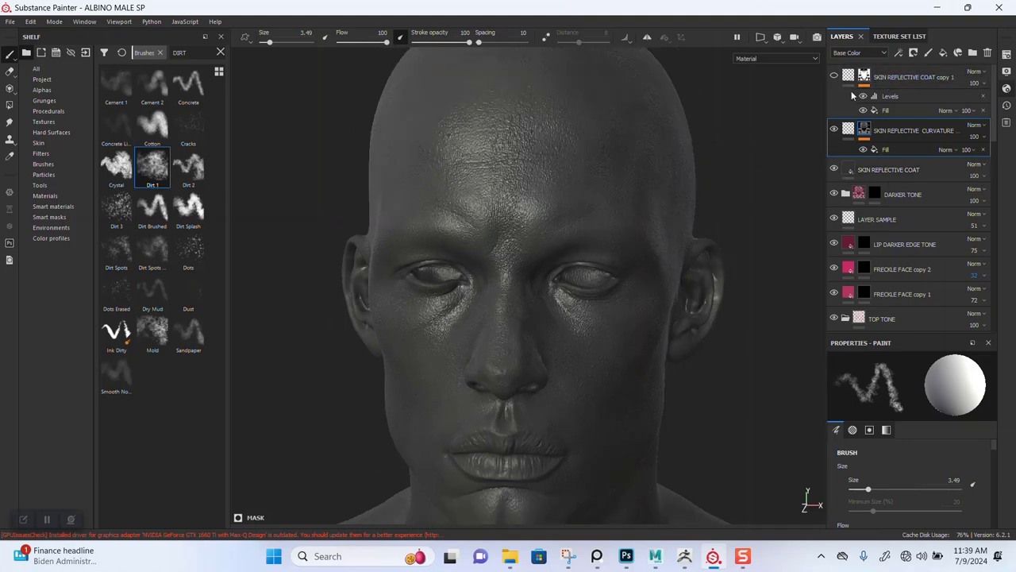
{"action": "left_click_drag", "start_coordinate": [893, 94], "coordinate": [896, 167]}
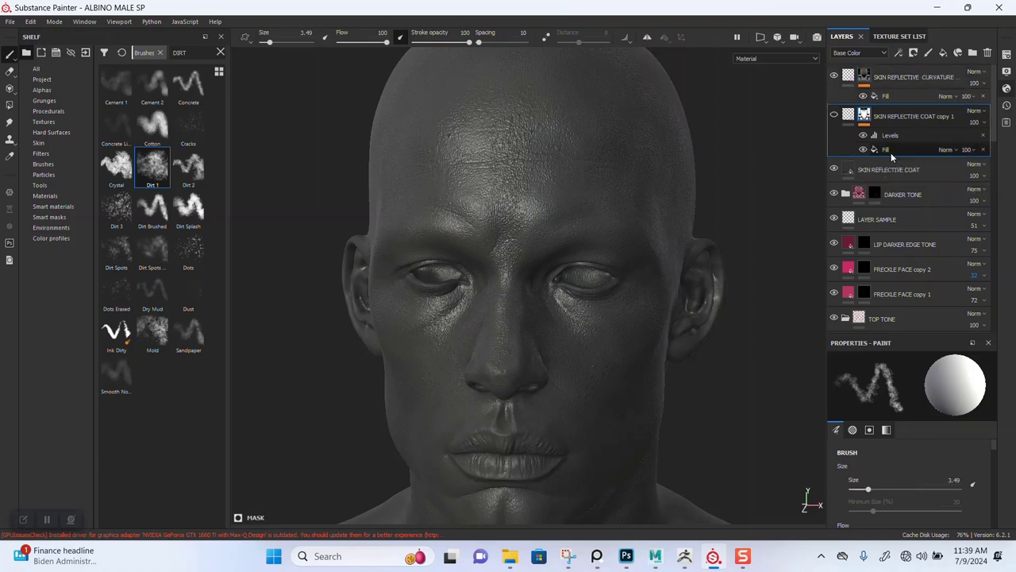
{"action": "left_click", "coordinate": [833, 116]}
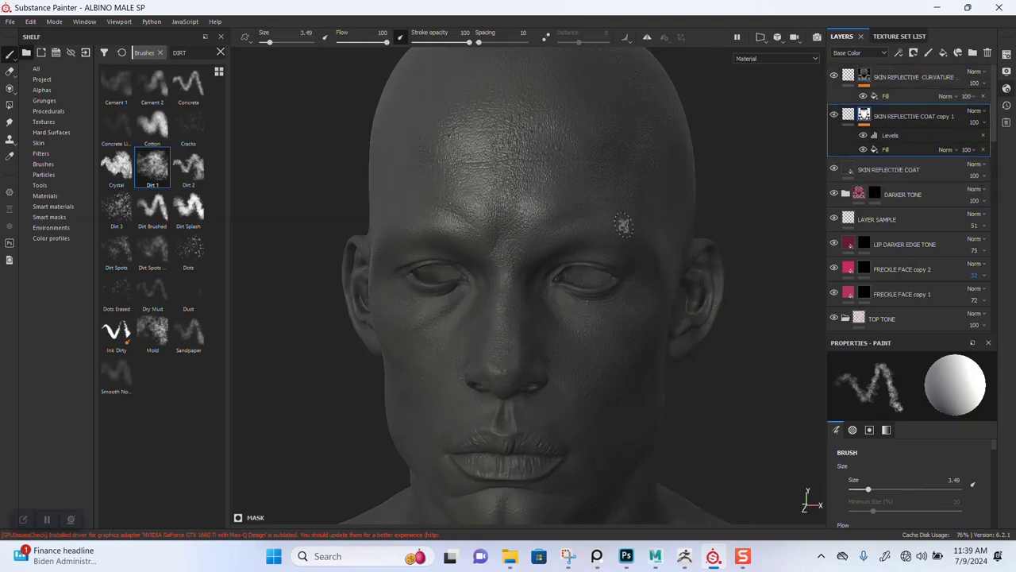
Select the curvature coat's mask and inspect the combined reflections on the forehead, nose, eyes and lips.
{"action": "scroll", "coordinate": [563, 301], "scroll_direction": "up", "scroll_amount": 3}
{"action": "middle_click_drag", "start_coordinate": [585, 286], "coordinate": [617, 174], "text": "alt"}
{"action": "right_click_drag", "start_coordinate": [618, 175], "coordinate": [615, 333], "text": "alt"}
{"action": "middle_click_drag", "start_coordinate": [619, 209], "coordinate": [594, 281], "text": "alt"}
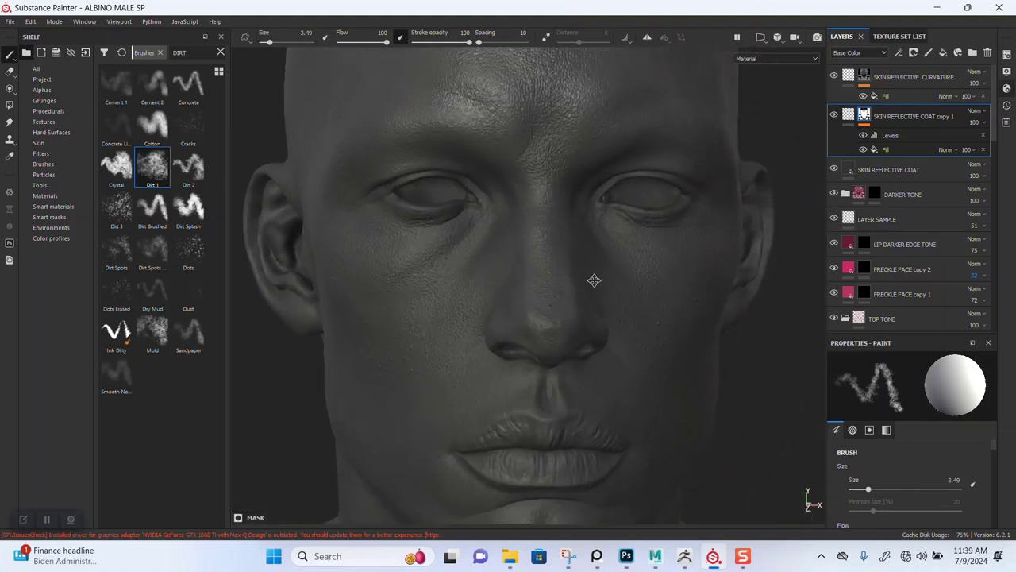
{"action": "left_click", "coordinate": [867, 79]}
{"action": "middle_click_drag", "start_coordinate": [563, 209], "coordinate": [551, 354], "text": "alt"}
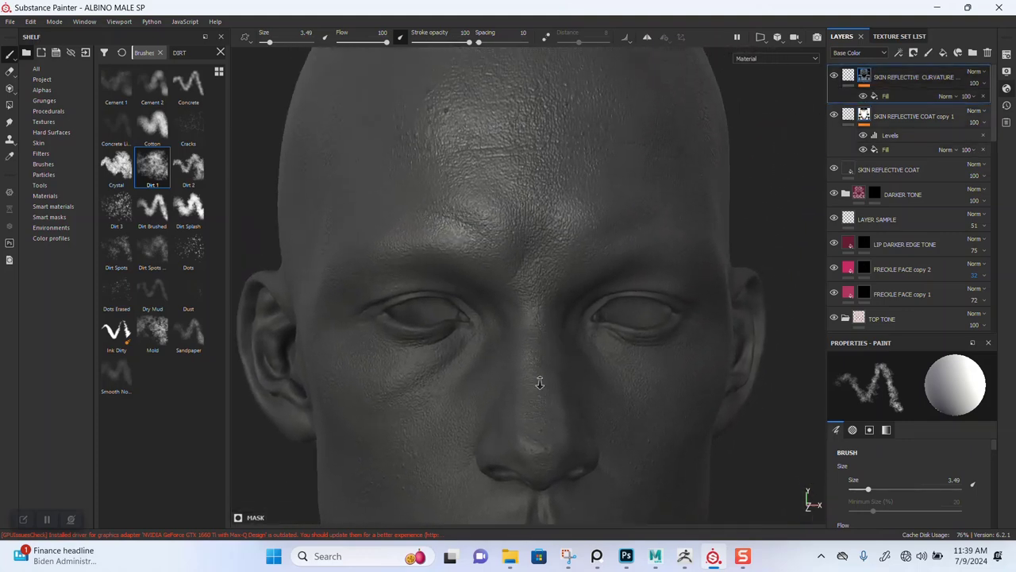
{"action": "right_click_drag", "start_coordinate": [529, 388], "coordinate": [531, 267], "text": "alt"}
{"action": "middle_click_drag", "start_coordinate": [532, 267], "coordinate": [530, 196], "text": "alt"}
{"action": "mouse_move", "coordinate": [537, 299]}
{"action": "middle_mouse_down", "text": "alt"}
{"action": "mouse_move", "coordinate": [525, 201]}
{"action": "mouse_move", "coordinate": [535, 235]}
{"action": "middle_mouse_up", "text": "alt"}
{"action": "mouse_move", "coordinate": [534, 162]}
{"action": "middle_mouse_down", "text": "alt"}
{"action": "mouse_move", "coordinate": [537, 220]}
{"action": "mouse_move", "coordinate": [559, 262]}
{"action": "middle_mouse_up", "text": "alt"}
{"action": "left_click_drag", "start_coordinate": [551, 192], "coordinate": [616, 140], "text": "alt"}
Temporarily hide the SKIN REFLECTIVE COAT layer to check the skin colours under rotated lighting, and show it again.
{"action": "left_click", "coordinate": [833, 169]}
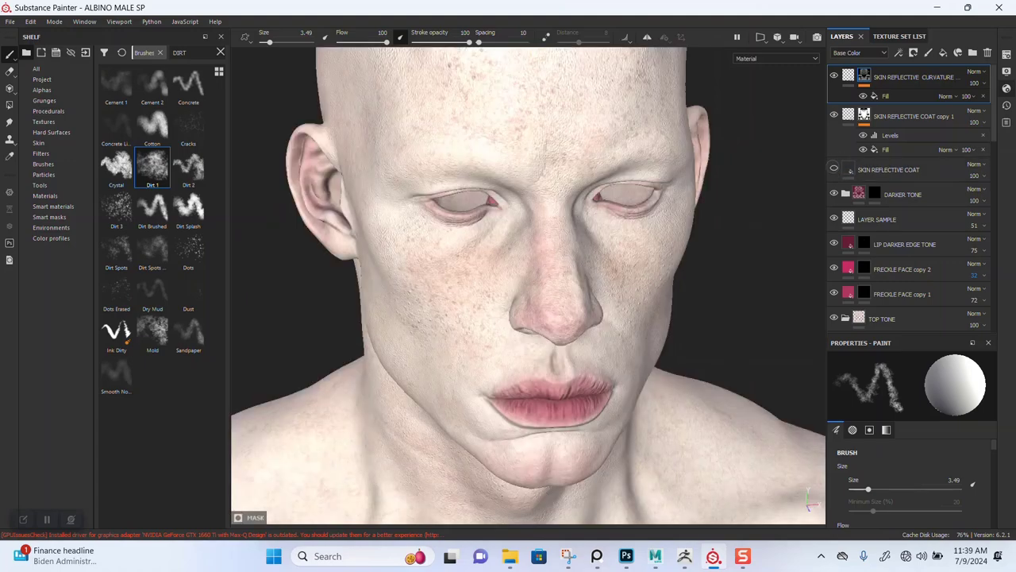
{"action": "left_click_drag", "start_coordinate": [587, 241], "coordinate": [651, 262], "text": "alt"}
{"action": "mouse_move", "coordinate": [651, 262]}
{"action": "right_mouse_down", "text": "shift"}
{"action": "mouse_move", "coordinate": [547, 272]}
{"action": "mouse_move", "coordinate": [554, 268]}
{"action": "right_mouse_up", "text": "shift"}
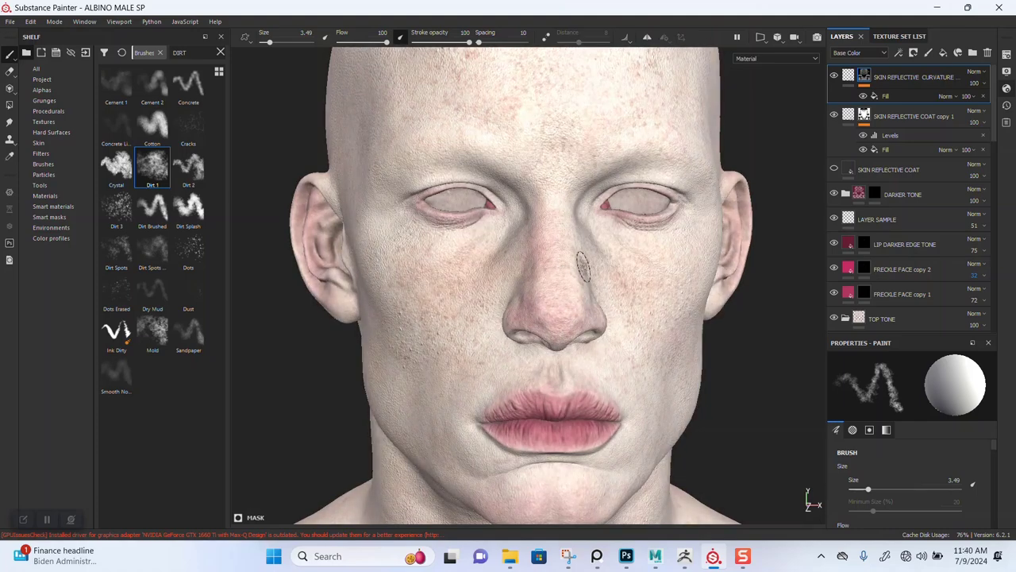
{"action": "left_click", "coordinate": [834, 169]}
{"action": "middle_click_drag", "start_coordinate": [727, 160], "coordinate": [718, 189], "text": "alt"}
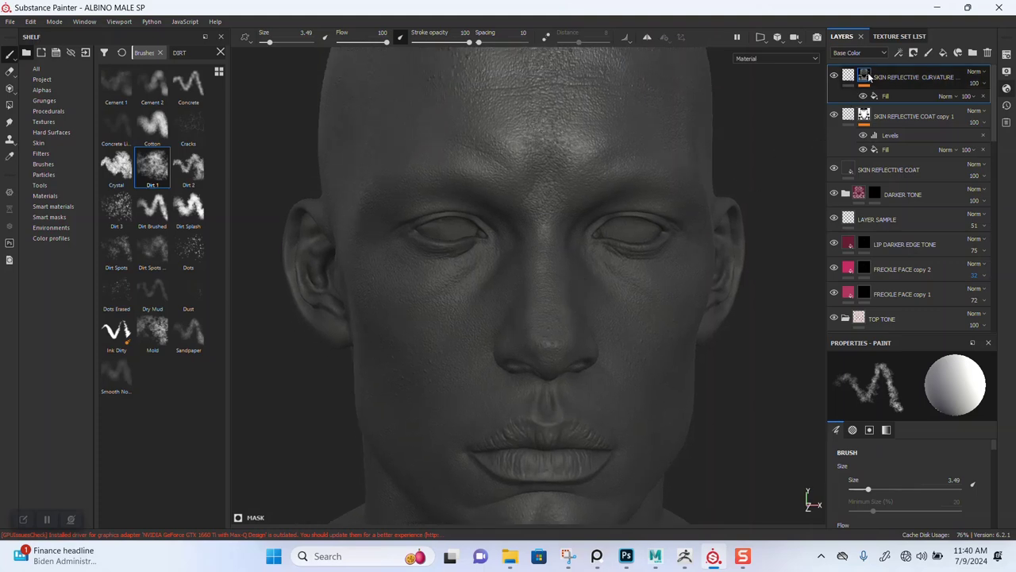
Toggle the visibility of SKIN REFLECTIVE COAT copy 1 to compare the face's reflections with and without it, leaving it shown.
{"action": "left_click", "coordinate": [833, 115]}
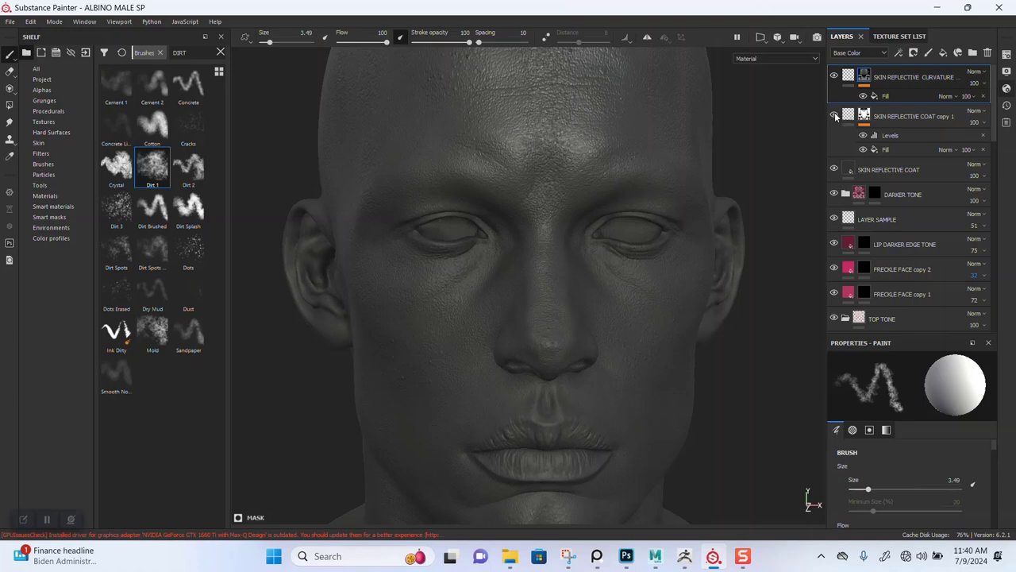
{"action": "left_click", "coordinate": [833, 116]}
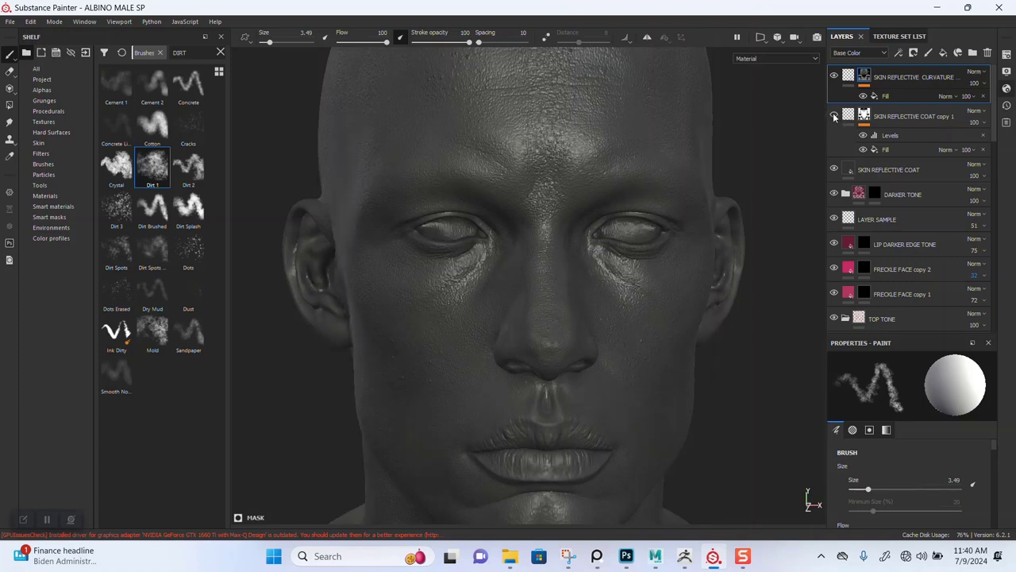
{"action": "left_click", "coordinate": [834, 116]}
{"action": "left_click", "coordinate": [834, 116]}
{"action": "left_click", "coordinate": [835, 116]}
{"action": "mouse_move", "coordinate": [547, 316]}
{"action": "left_mouse_down", "text": "alt"}
{"action": "mouse_move", "coordinate": [547, 352]}
{"action": "mouse_move", "coordinate": [562, 325]}
{"action": "left_mouse_up", "text": "alt"}
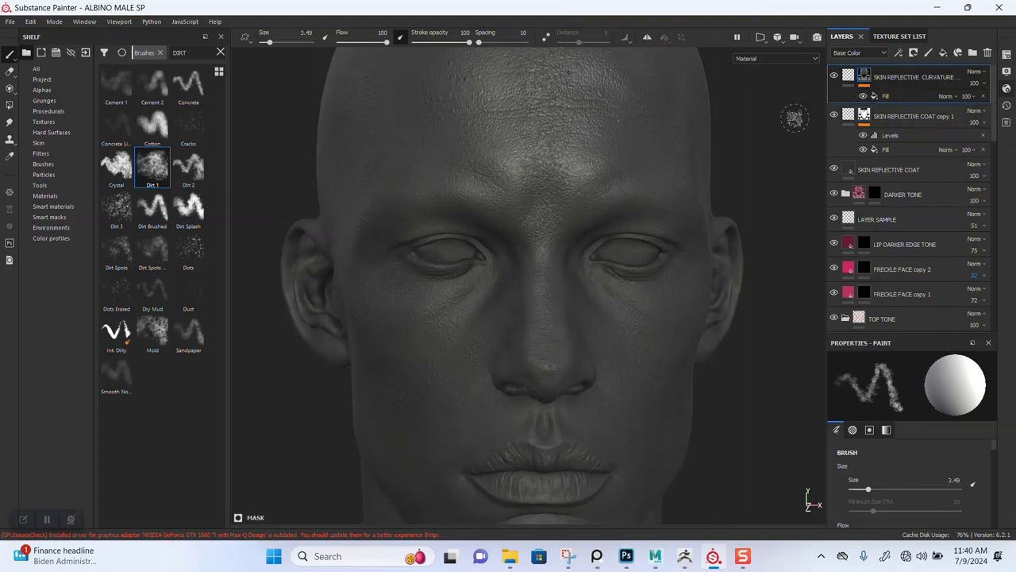
Display the roughness channel, hide the SKIN REFLECTIVE COAT copy 1 layer and examine the curvature coat's roughness on the face up close.
{"action": "key", "text": "c"}
{"action": "right_click_drag", "start_coordinate": [590, 334], "coordinate": [565, 278], "text": "alt"}
{"action": "middle_click_drag", "start_coordinate": [586, 307], "coordinate": [585, 172], "text": "alt"}
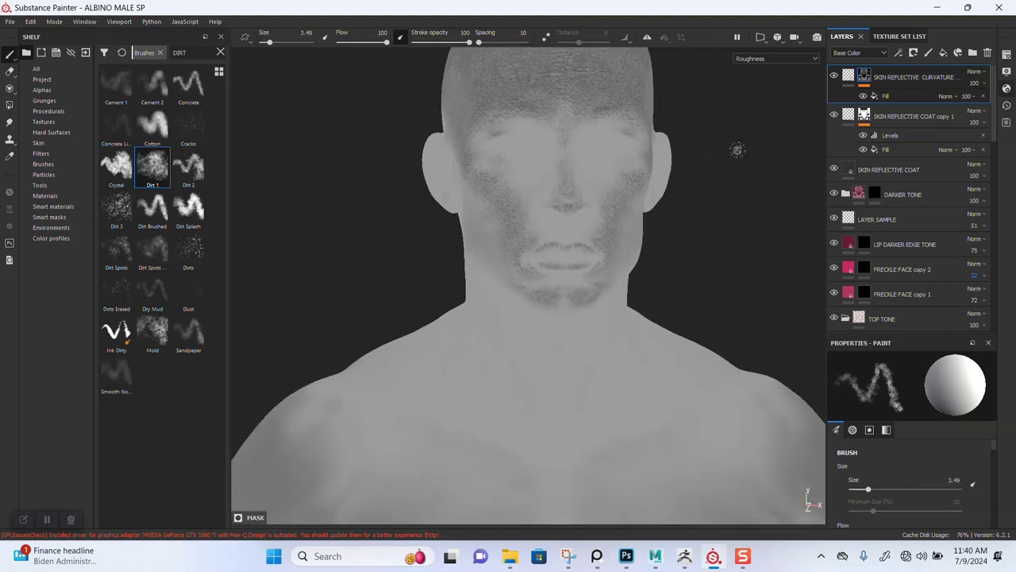
{"action": "left_click", "coordinate": [863, 96]}
{"action": "left_click", "coordinate": [834, 114]}
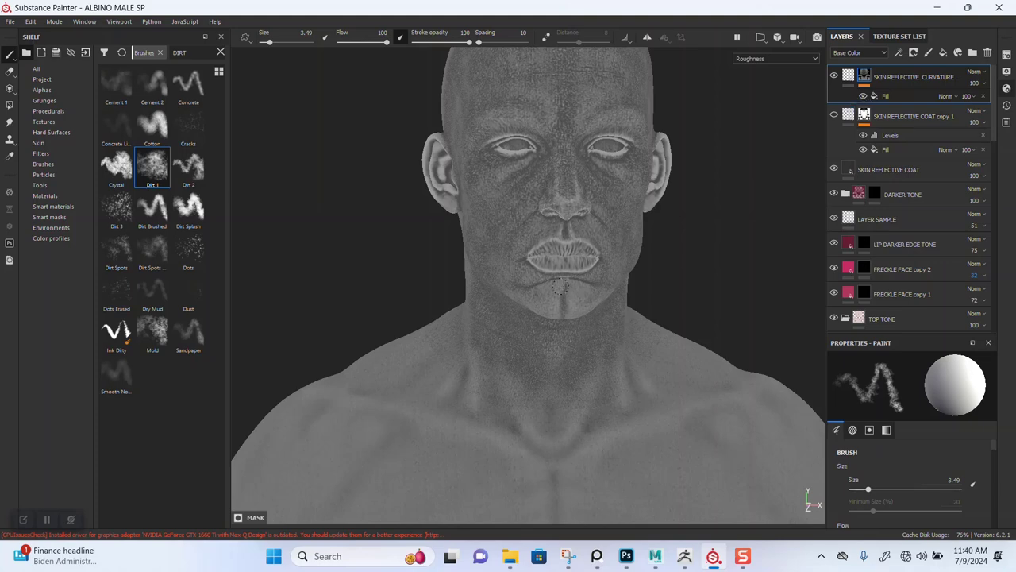
{"action": "scroll", "coordinate": [531, 292], "scroll_direction": "up", "scroll_amount": 6}
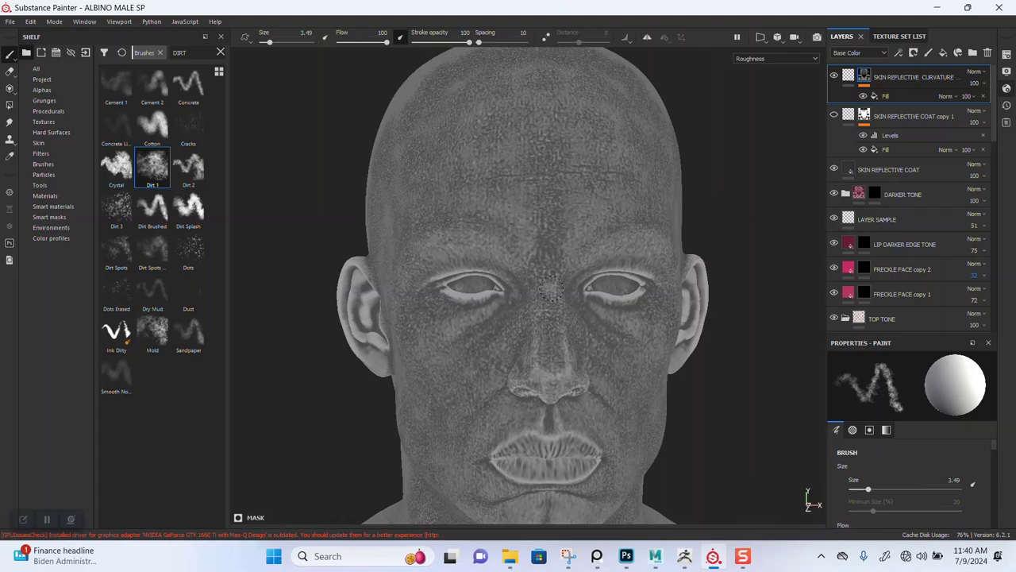
{"action": "scroll", "coordinate": [550, 290], "scroll_direction": "up", "scroll_amount": 5}
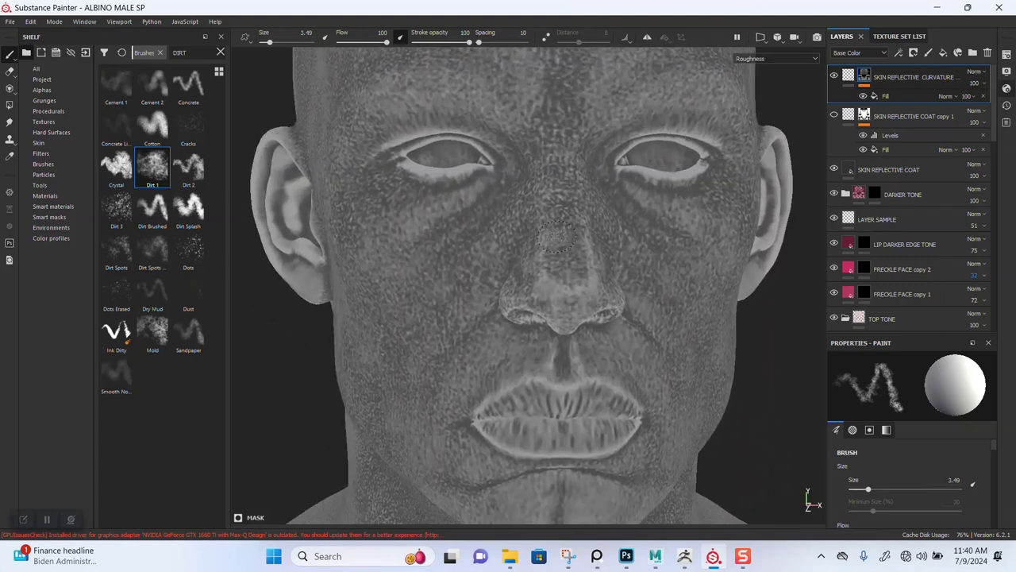
{"action": "left_click_drag", "start_coordinate": [556, 314], "coordinate": [549, 378], "text": "alt"}
{"action": "middle_click_drag", "start_coordinate": [549, 378], "coordinate": [505, 461], "text": "alt"}
{"action": "middle_click_drag", "start_coordinate": [561, 298], "coordinate": [537, 401], "text": "alt"}
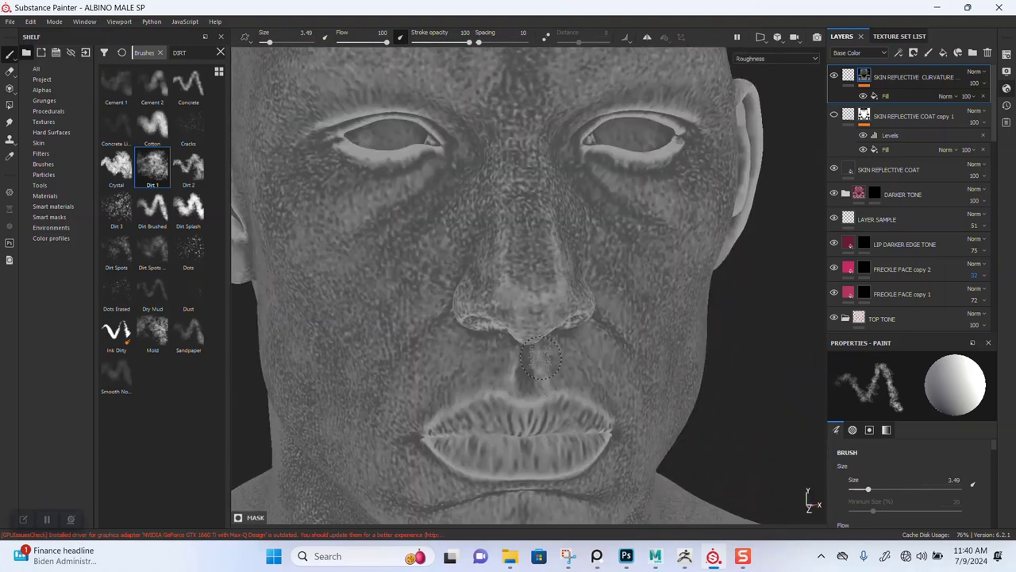
Add a Levels effect to the mask of the SKIN REFLECTIVE CURVATURE layer and invert its levels.
{"action": "mouse_move", "coordinate": [540, 297]}
{"action": "left_mouse_down", "text": "alt"}
{"action": "mouse_move", "coordinate": [537, 280]}
{"action": "mouse_move", "coordinate": [523, 316]}
{"action": "mouse_move", "coordinate": [548, 317]}
{"action": "left_mouse_up", "text": "alt"}
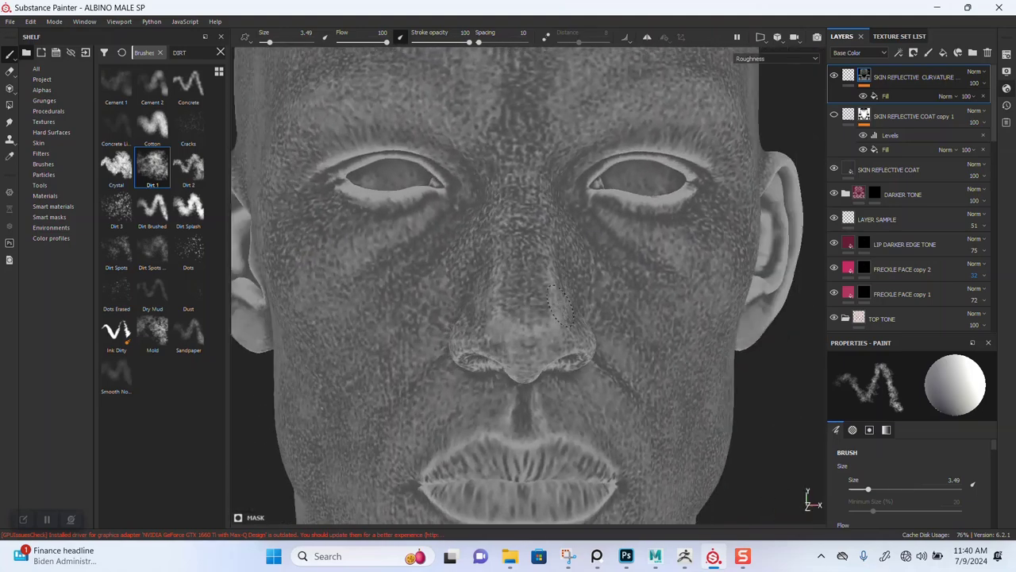
{"action": "right_click_drag", "start_coordinate": [551, 306], "coordinate": [535, 291], "text": "alt"}
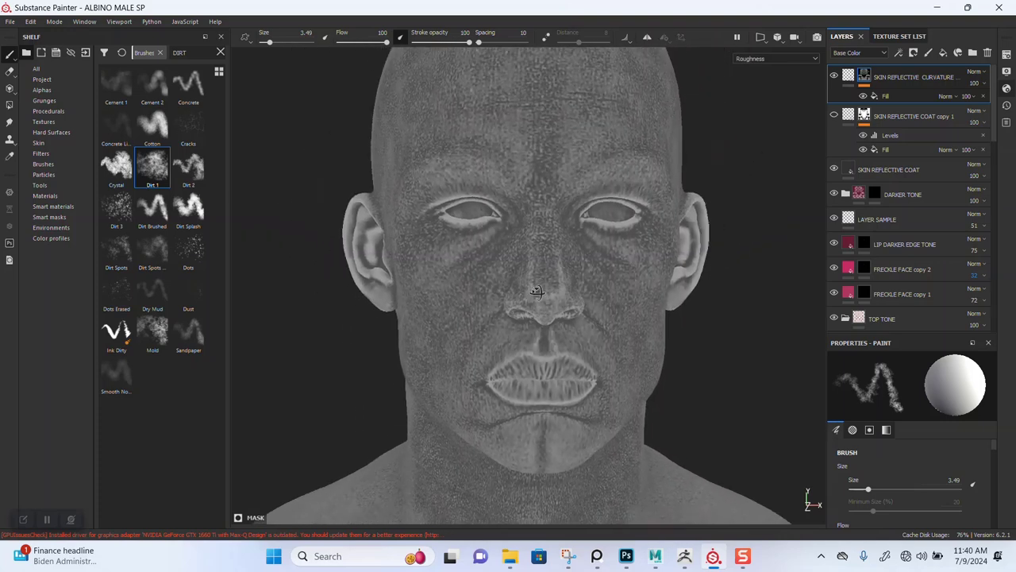
{"action": "left_click", "coordinate": [864, 76]}
{"action": "right_click", "coordinate": [864, 76]}
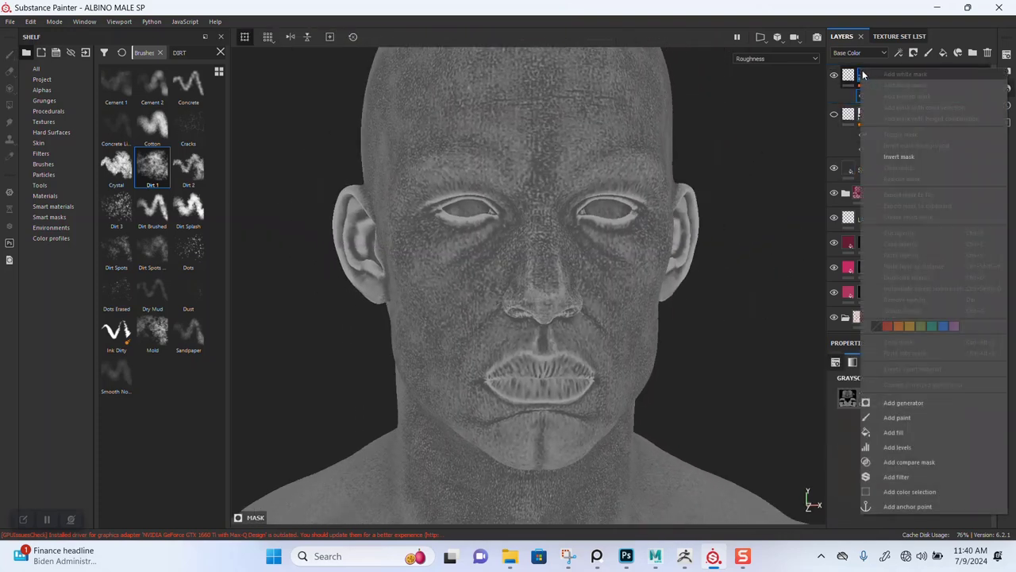
{"action": "left_click", "coordinate": [891, 447]}
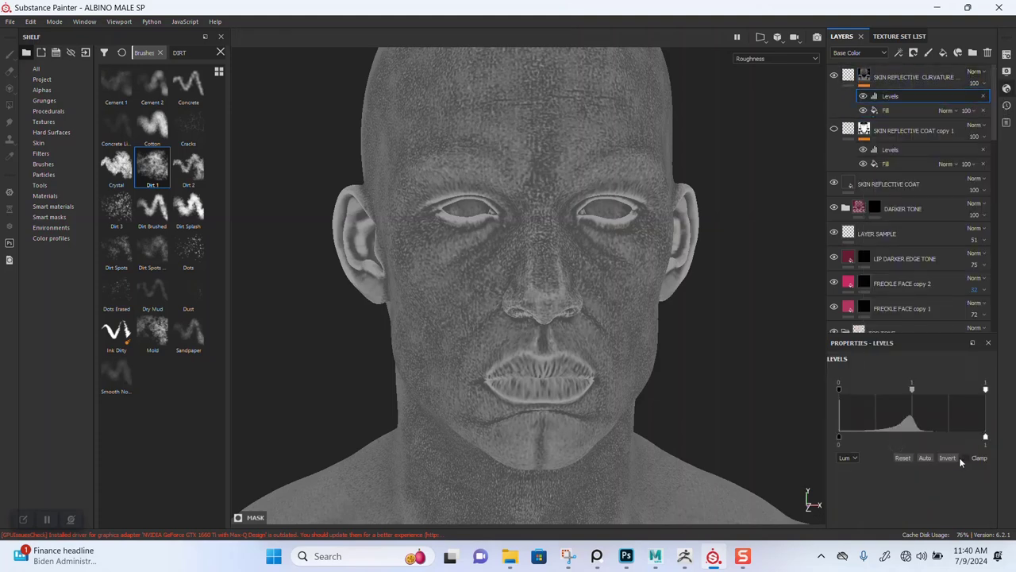
{"action": "left_click", "coordinate": [950, 458]}
Examine the inverted curvature roughness on the lips, nose and around the eyes up close.
{"action": "right_click_drag", "start_coordinate": [563, 313], "coordinate": [556, 365], "text": "alt"}
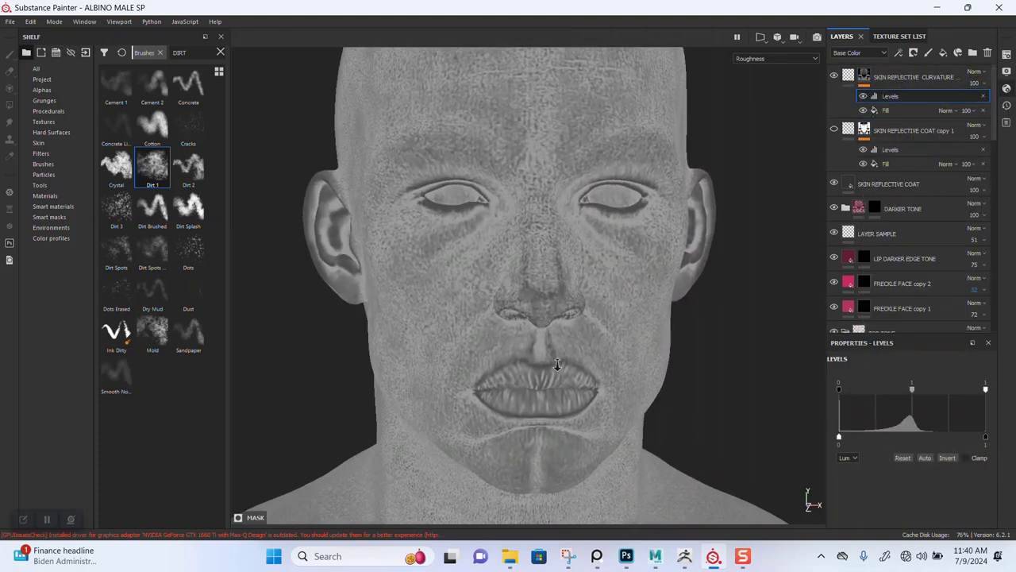
{"action": "middle_click_drag", "start_coordinate": [558, 313], "coordinate": [561, 345], "text": "alt"}
{"action": "right_click_drag", "start_coordinate": [560, 344], "coordinate": [564, 363], "text": "alt"}
{"action": "mouse_move", "coordinate": [559, 334]}
{"action": "left_mouse_down", "text": "alt"}
{"action": "mouse_move", "coordinate": [588, 331]}
{"action": "mouse_move", "coordinate": [551, 339]}
{"action": "left_mouse_up", "text": "alt"}
{"action": "middle_click_drag", "start_coordinate": [550, 340], "coordinate": [548, 295], "text": "alt"}
{"action": "right_click_drag", "start_coordinate": [548, 295], "coordinate": [566, 420], "text": "alt"}
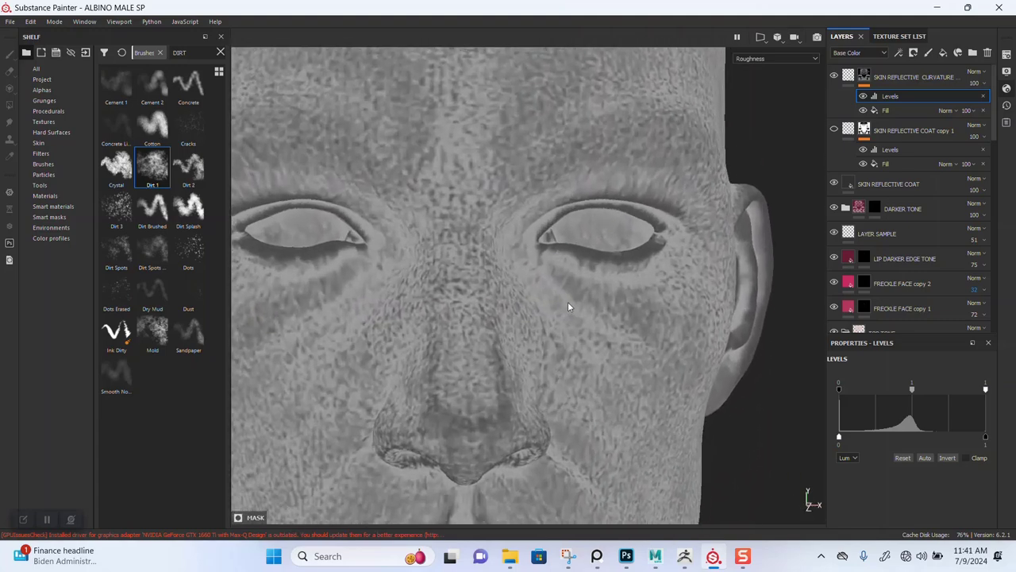
{"action": "scroll", "coordinate": [596, 283], "scroll_direction": "up", "scroll_amount": 2}
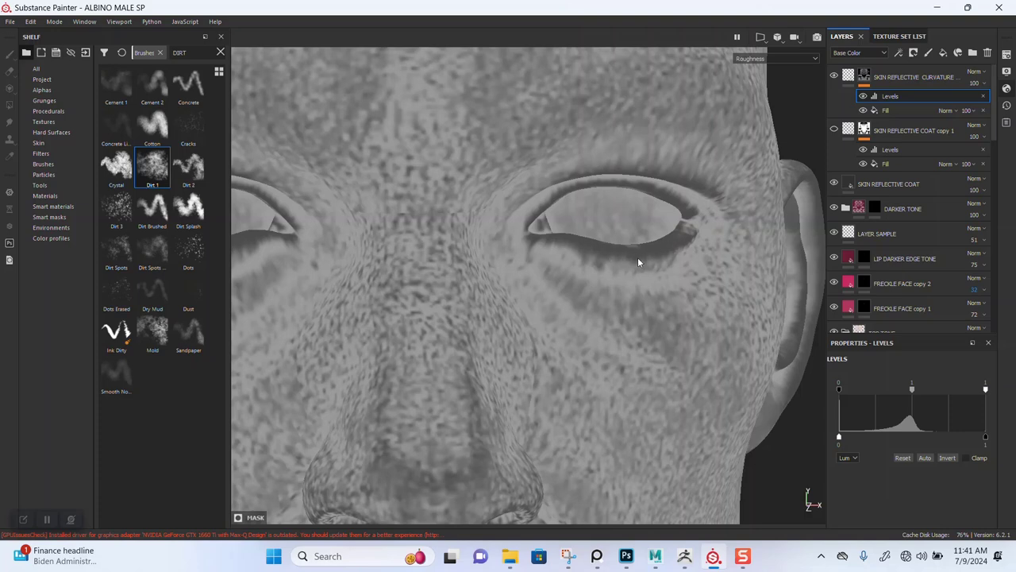
Display the full material and inspect the skin reflections on the eyes, nose and lips under rotated lighting.
{"action": "key", "text": "m"}
{"action": "right_click_drag", "start_coordinate": [603, 260], "coordinate": [583, 281], "text": "alt"}
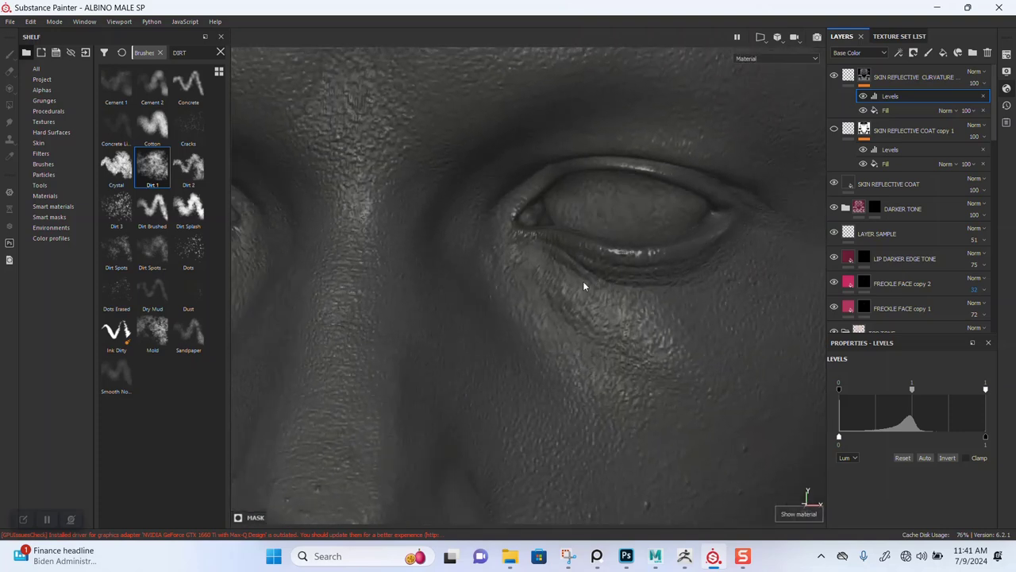
{"action": "right_click_drag", "start_coordinate": [653, 256], "coordinate": [545, 310], "text": "alt"}
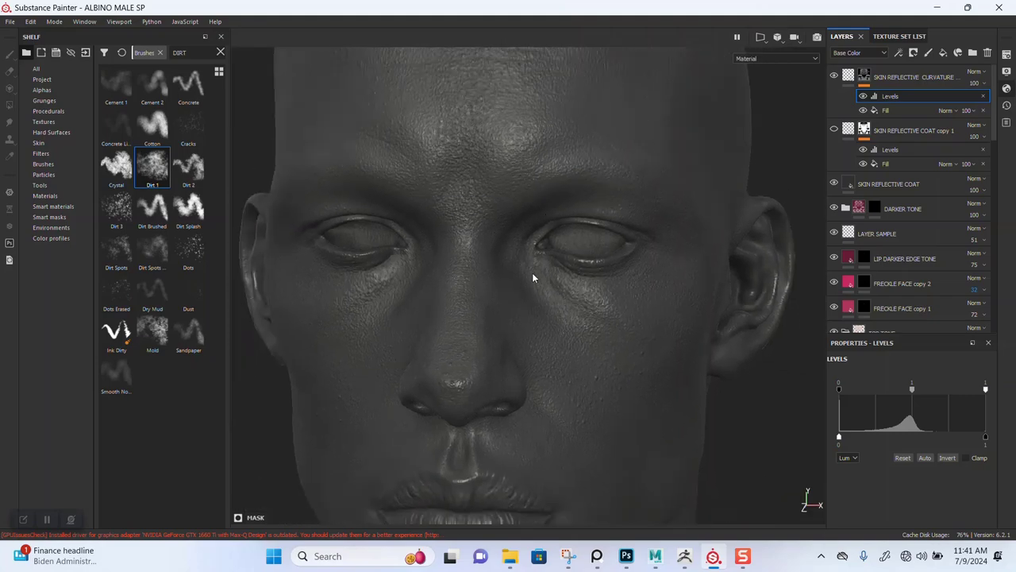
{"action": "middle_click_drag", "start_coordinate": [545, 310], "coordinate": [565, 244], "text": "alt"}
{"action": "middle_click_drag", "start_coordinate": [546, 291], "coordinate": [548, 268], "text": "alt"}
{"action": "left_click_drag", "start_coordinate": [548, 268], "coordinate": [572, 289], "text": "alt"}
{"action": "mouse_move", "coordinate": [604, 289]}
{"action": "right_mouse_down", "text": "shift"}
{"action": "mouse_move", "coordinate": [563, 281]}
{"action": "mouse_move", "coordinate": [595, 281]}
{"action": "right_mouse_up", "text": "shift"}
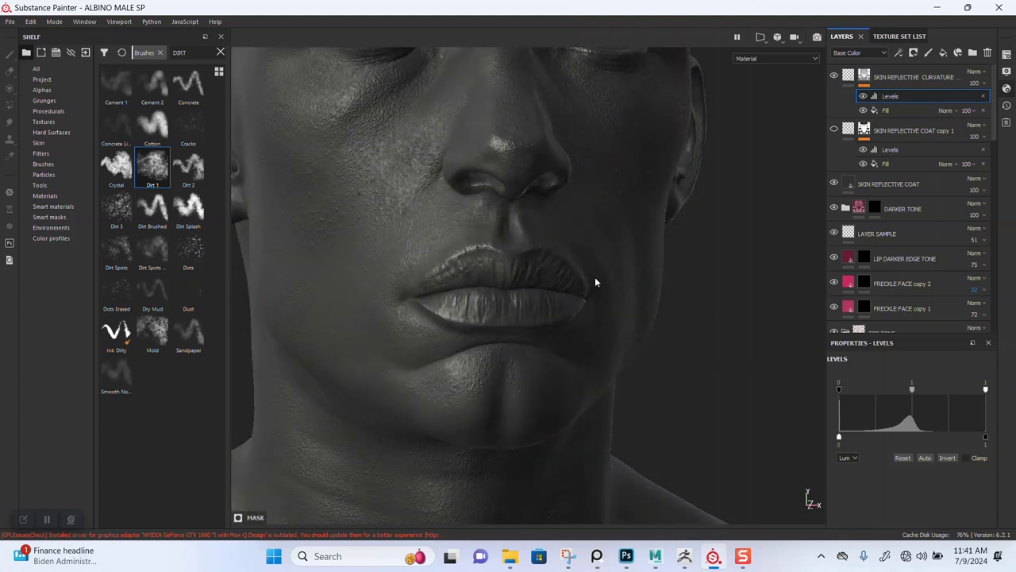
Toggle SKIN REFLECTIVE COAT copy 1 to compare the face's reflections with and without it, leaving the layer shown.
{"action": "left_click", "coordinate": [833, 130]}
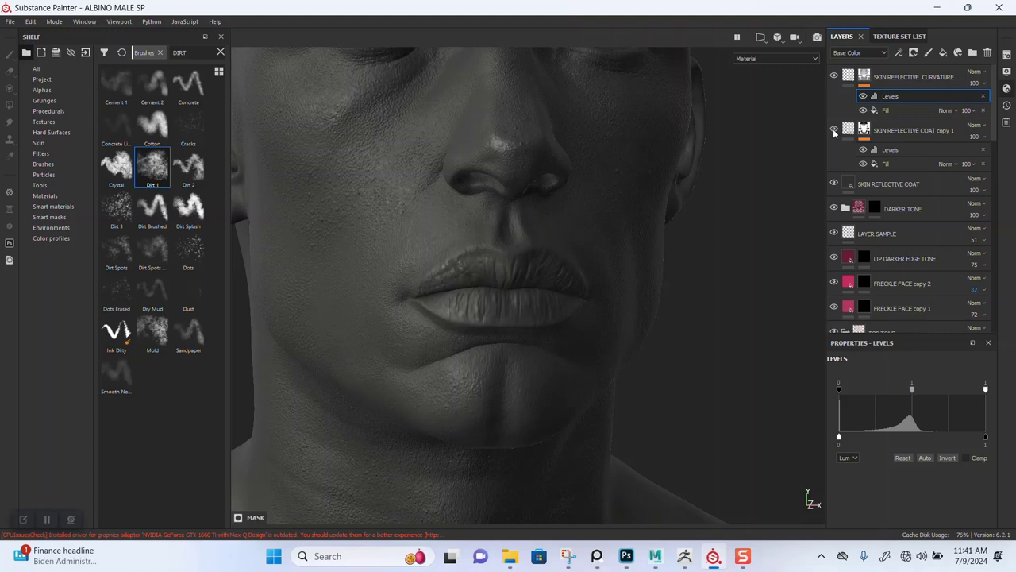
{"action": "left_click", "coordinate": [833, 131]}
{"action": "scroll", "coordinate": [568, 311], "scroll_direction": "down", "scroll_amount": 2}
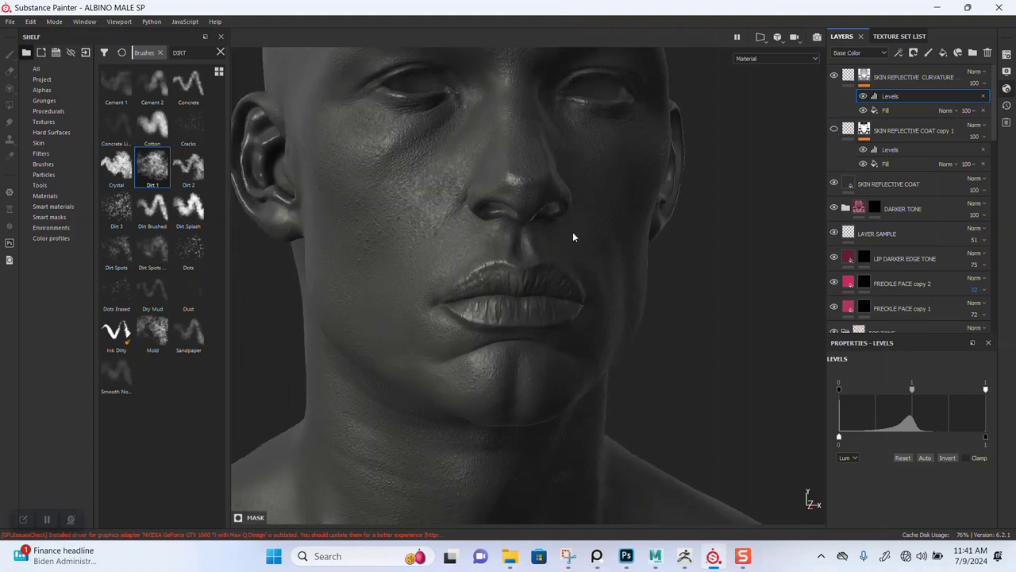
{"action": "middle_click_drag", "start_coordinate": [574, 236], "coordinate": [583, 335], "text": "alt"}
{"action": "left_click", "coordinate": [833, 130]}
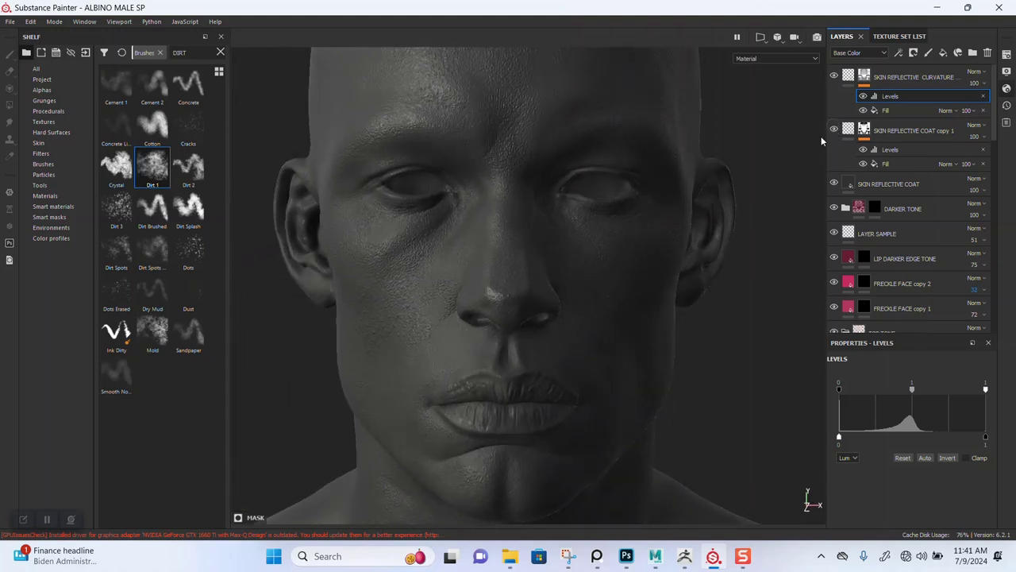
{"action": "left_click_drag", "start_coordinate": [559, 313], "coordinate": [566, 266], "text": "alt"}
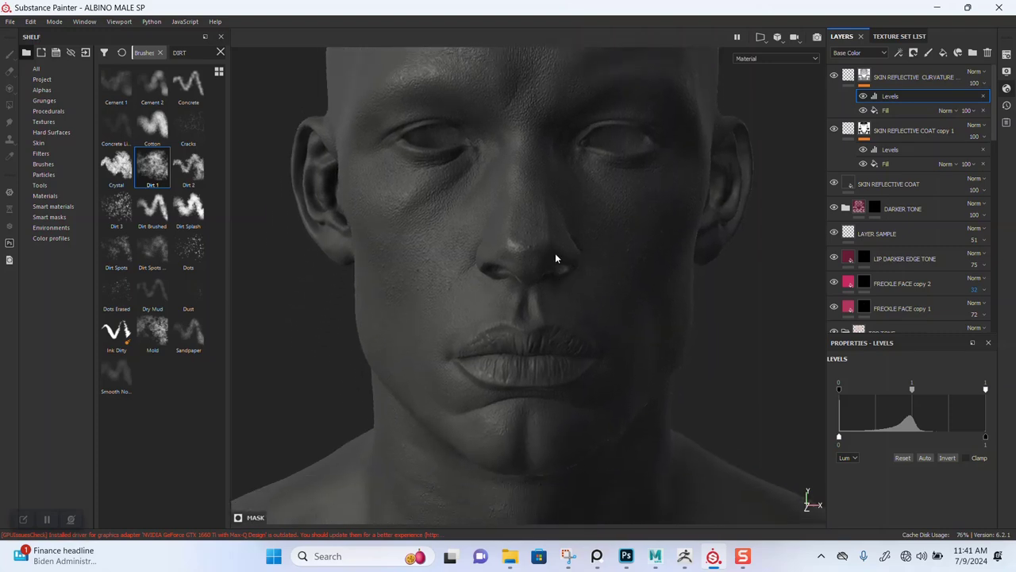
{"action": "right_click_drag", "start_coordinate": [556, 254], "coordinate": [554, 428], "text": "alt"}
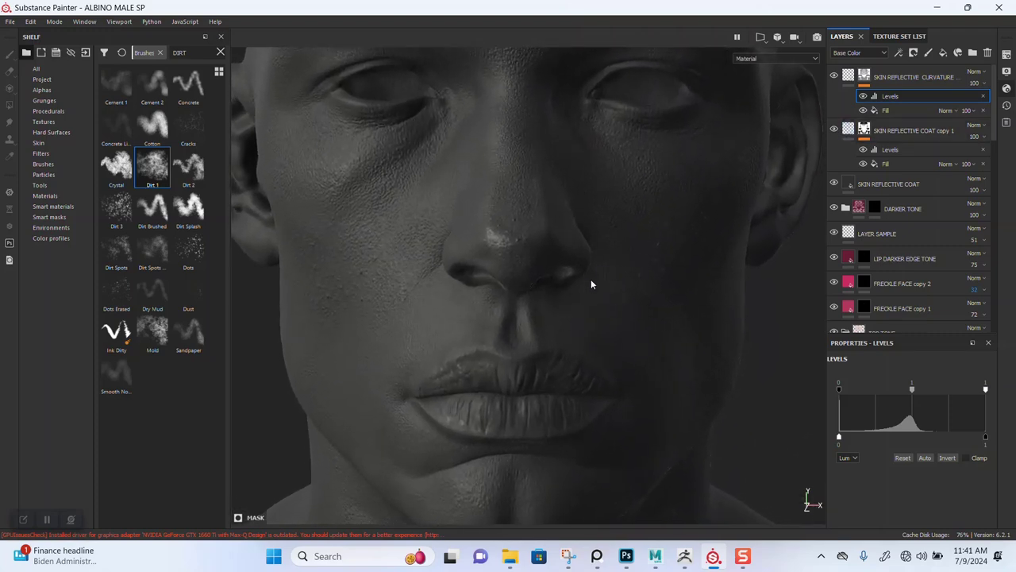
{"action": "scroll", "coordinate": [591, 284], "scroll_direction": "down", "scroll_amount": 3}
{"action": "left_click_drag", "start_coordinate": [592, 337], "coordinate": [604, 277], "text": "alt"}
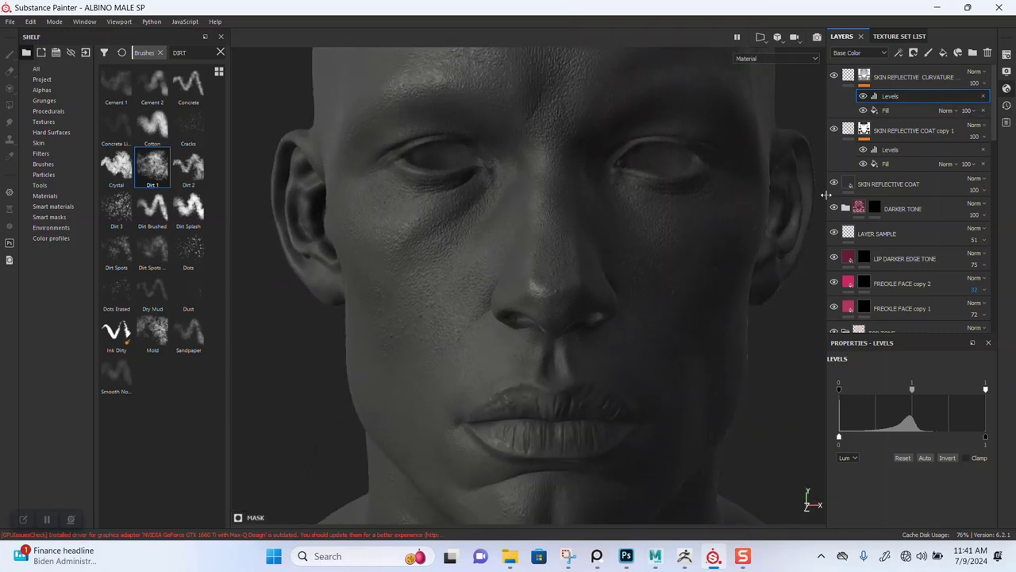
{"action": "middle_click_drag", "start_coordinate": [619, 251], "coordinate": [616, 225], "text": "alt"}
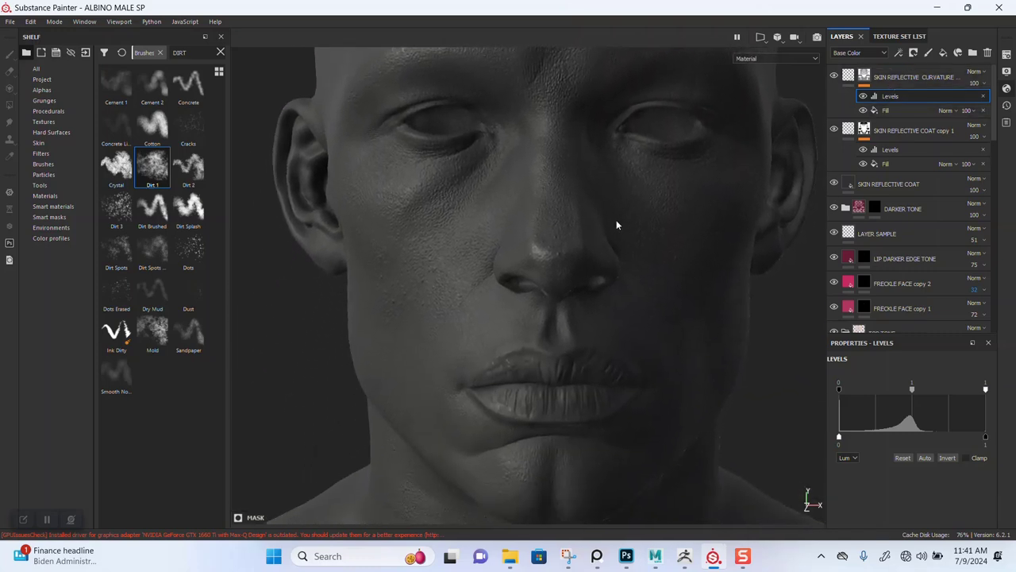
Try the Multiply and Passthrough blend modes on the SKIN REFLECTIVE CURVATURE layer and check the face.
{"action": "left_click", "coordinate": [976, 71]}
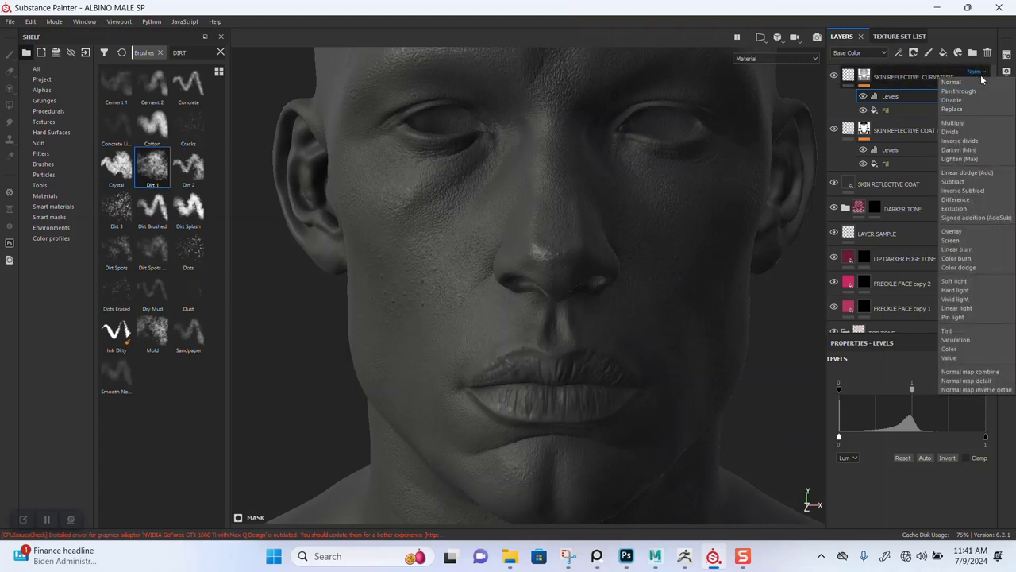
{"action": "left_click", "coordinate": [964, 122]}
{"action": "scroll", "coordinate": [603, 258], "scroll_direction": "up", "scroll_amount": 2}
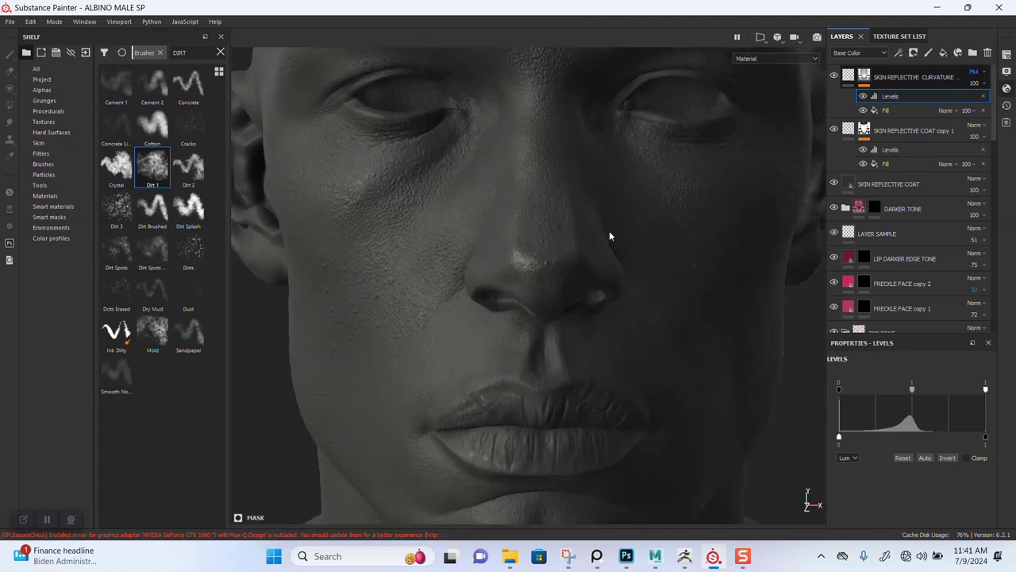
{"action": "left_click_drag", "start_coordinate": [609, 230], "coordinate": [619, 291], "text": "alt"}
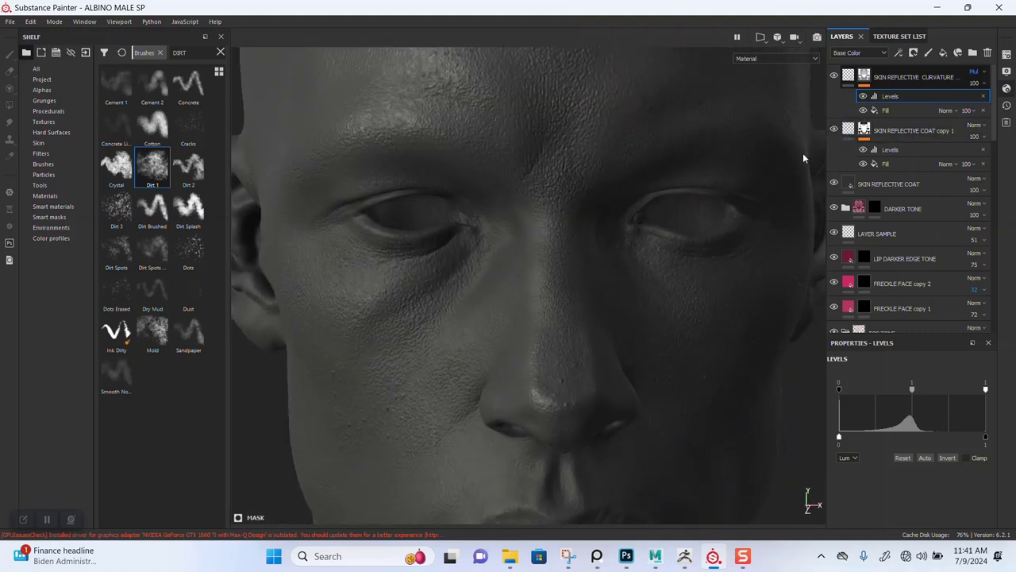
{"action": "key", "text": "ctrl+z"}
{"action": "left_click", "coordinate": [981, 74]}
{"action": "left_click", "coordinate": [975, 90]}
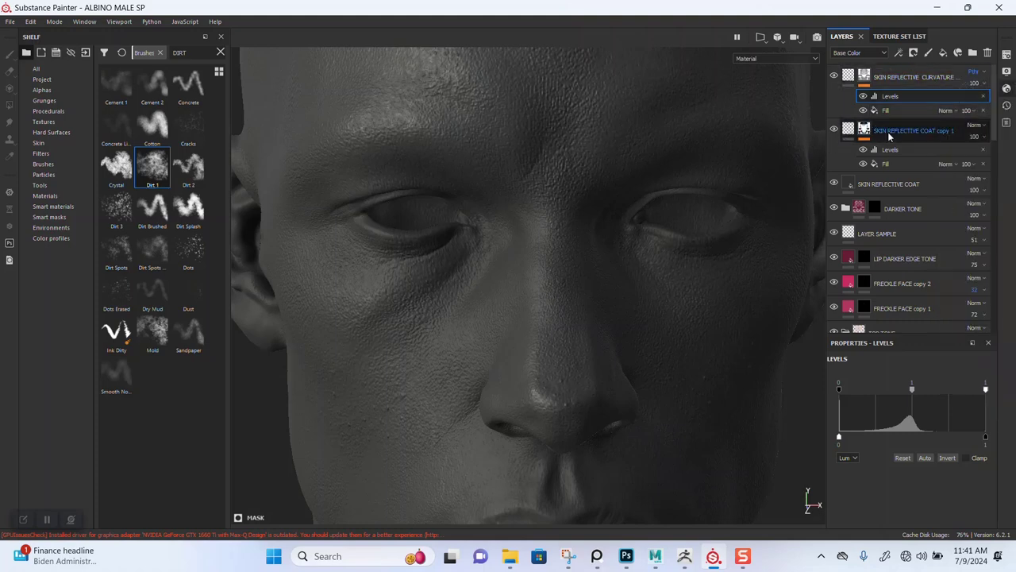
{"action": "left_click_drag", "start_coordinate": [687, 215], "coordinate": [681, 238], "text": "alt"}
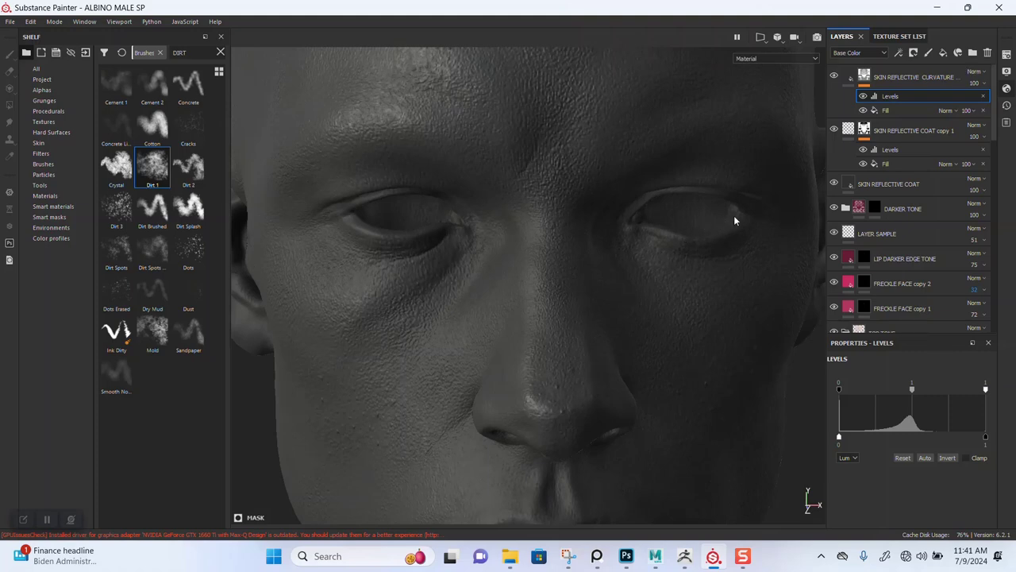
Try Multiply on the curvature coat's mask fill, first alone and again combined with Multiply on the layer itself.
{"action": "left_click", "coordinate": [955, 111]}
{"action": "left_click", "coordinate": [961, 162]}
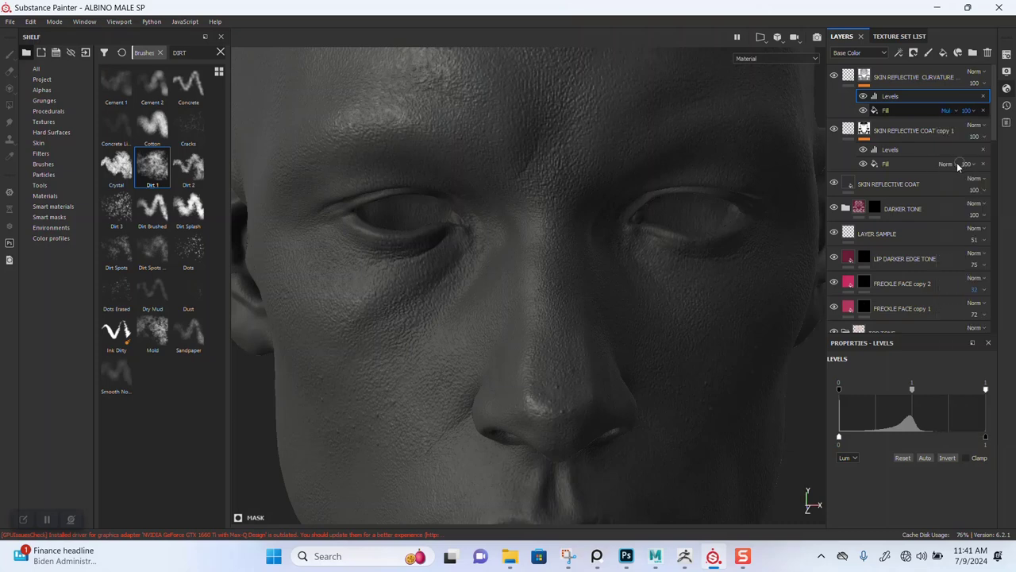
{"action": "key", "text": "ctrl+z"}
{"action": "left_click", "coordinate": [913, 77]}
{"action": "left_click", "coordinate": [975, 72]}
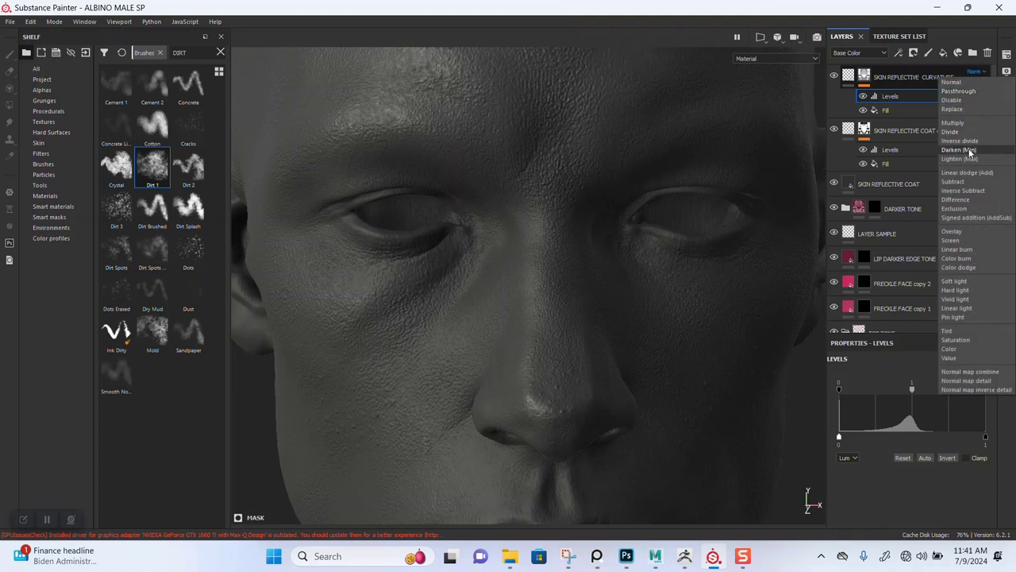
{"action": "left_click", "coordinate": [962, 122]}
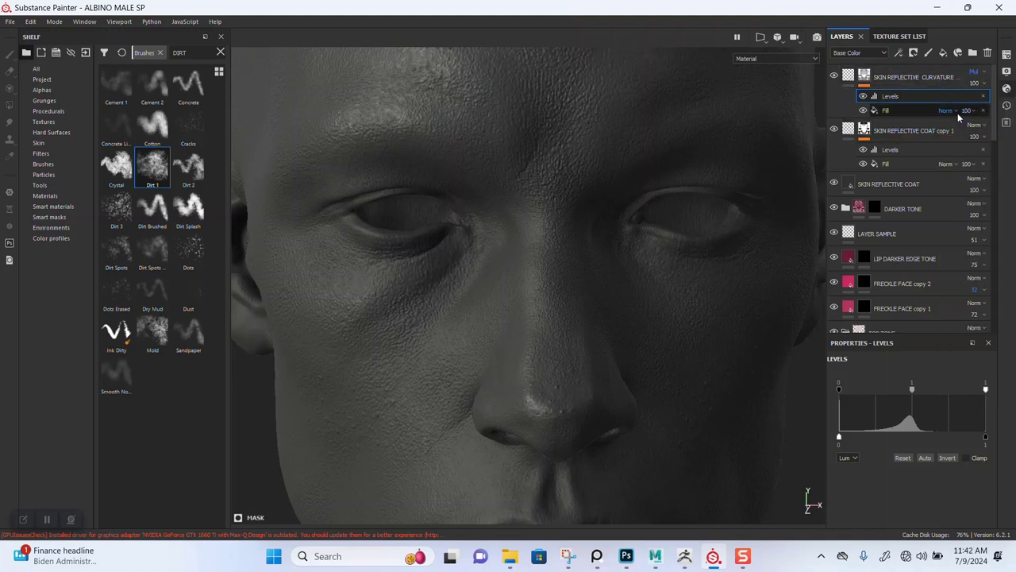
{"action": "left_click", "coordinate": [957, 112]}
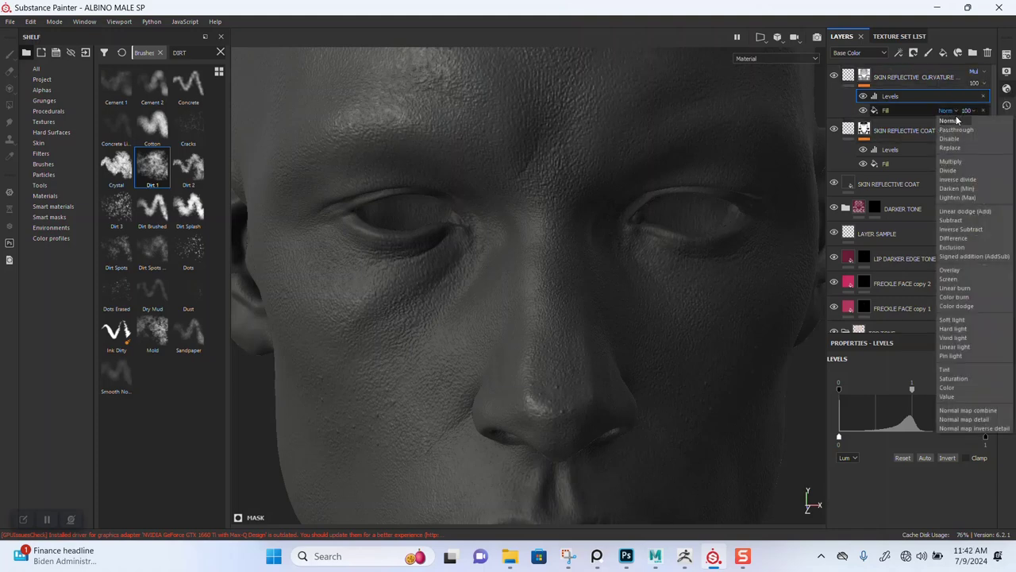
{"action": "left_click", "coordinate": [953, 162]}
{"action": "key", "text": "ctrl+z"}
{"action": "key", "text": "ctrl+z"}
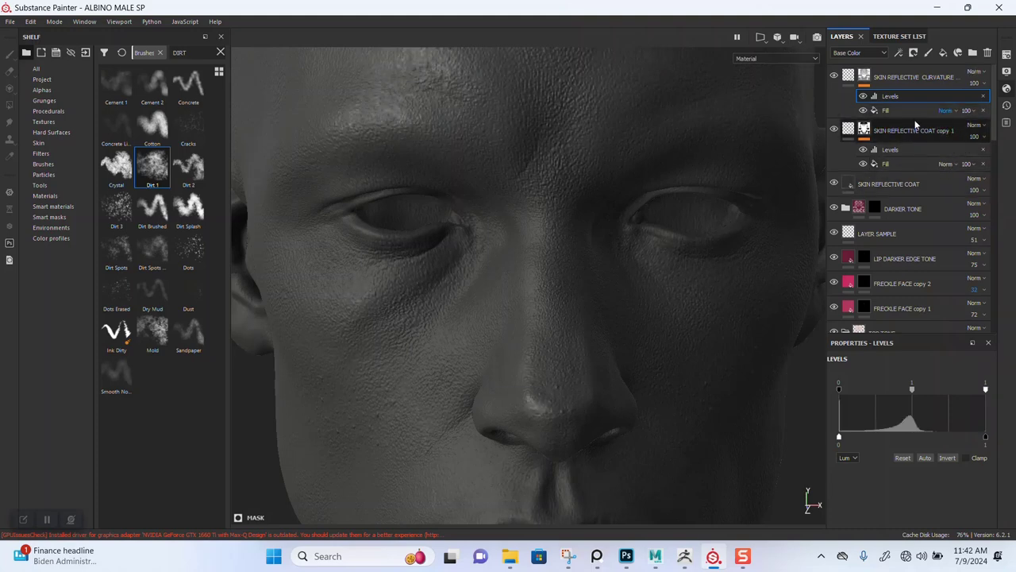
Move SKIN REFLECTIVE COAT copy 1 above the curvature coat, and compare the face with the curvature coat hidden and shown.
{"action": "left_click_drag", "start_coordinate": [915, 132], "coordinate": [914, 78]}
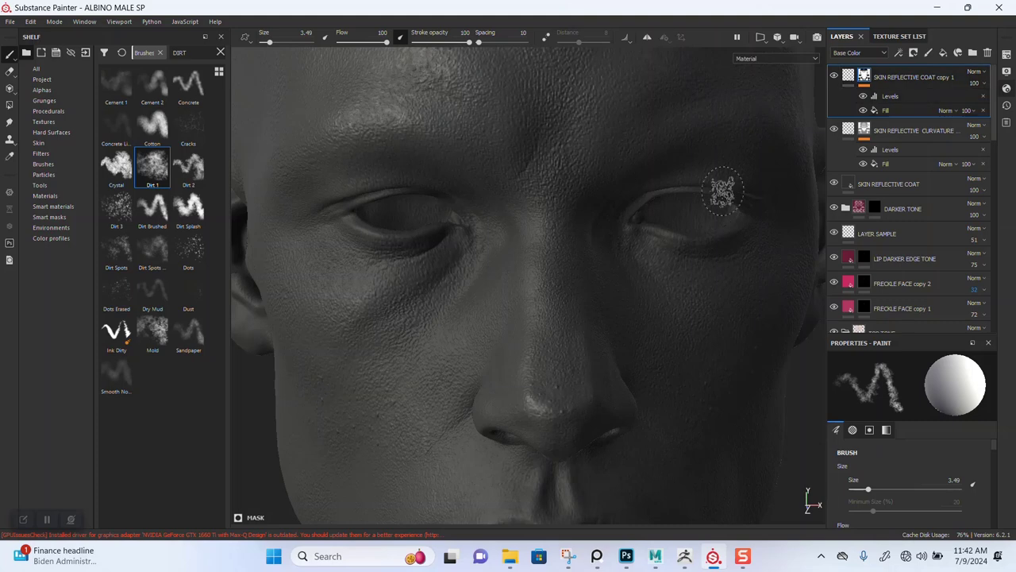
{"action": "right_click_drag", "start_coordinate": [660, 267], "coordinate": [710, 163], "text": "alt"}
{"action": "right_click_drag", "start_coordinate": [657, 231], "coordinate": [640, 182], "text": "alt"}
{"action": "mouse_move", "coordinate": [640, 182]}
{"action": "left_mouse_down", "text": "alt"}
{"action": "mouse_move", "coordinate": [658, 220]}
{"action": "mouse_move", "coordinate": [652, 210]}
{"action": "left_mouse_up", "text": "alt"}
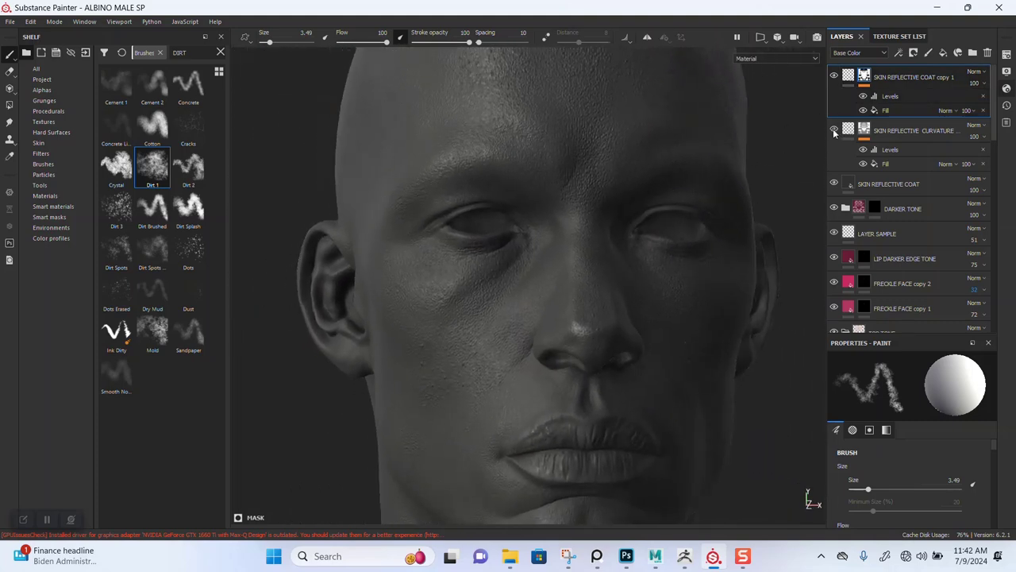
{"action": "left_click", "coordinate": [833, 131]}
{"action": "left_click", "coordinate": [834, 131]}
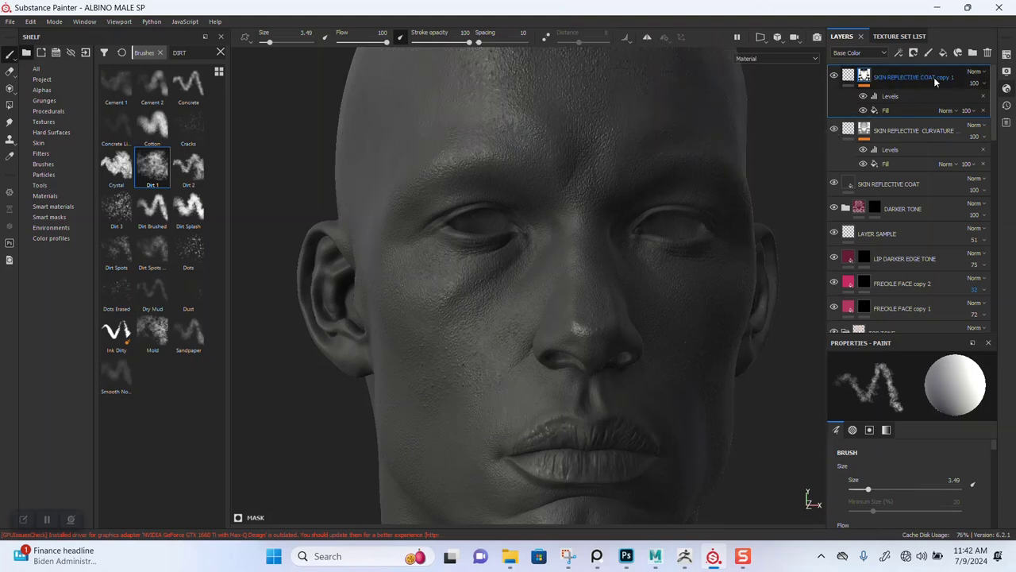
Try Passthrough and Multiply as the blend mode of the SKIN REFLECTIVE COAT copy 1 layer.
{"action": "left_click", "coordinate": [978, 74]}
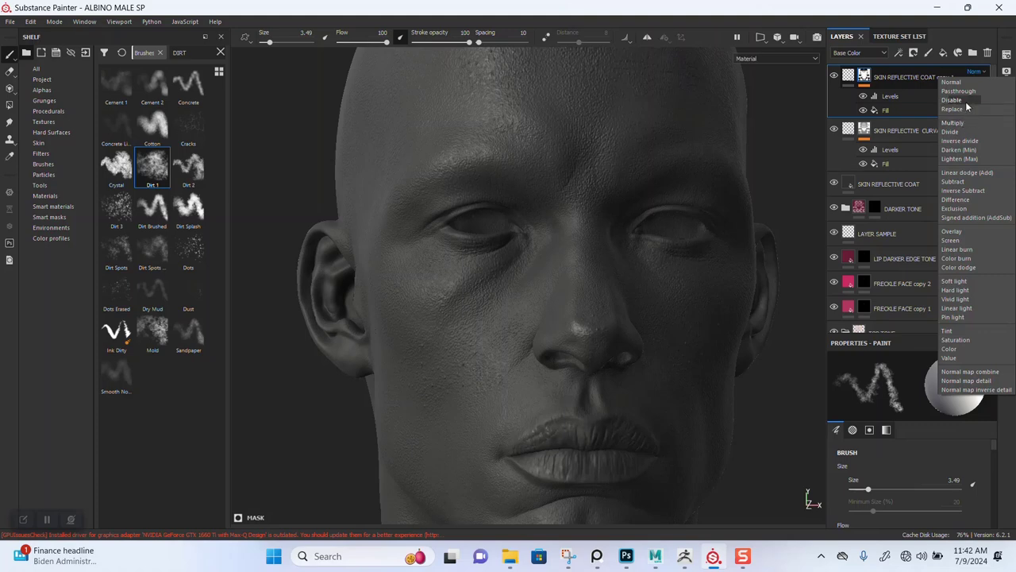
{"action": "left_click", "coordinate": [966, 96]}
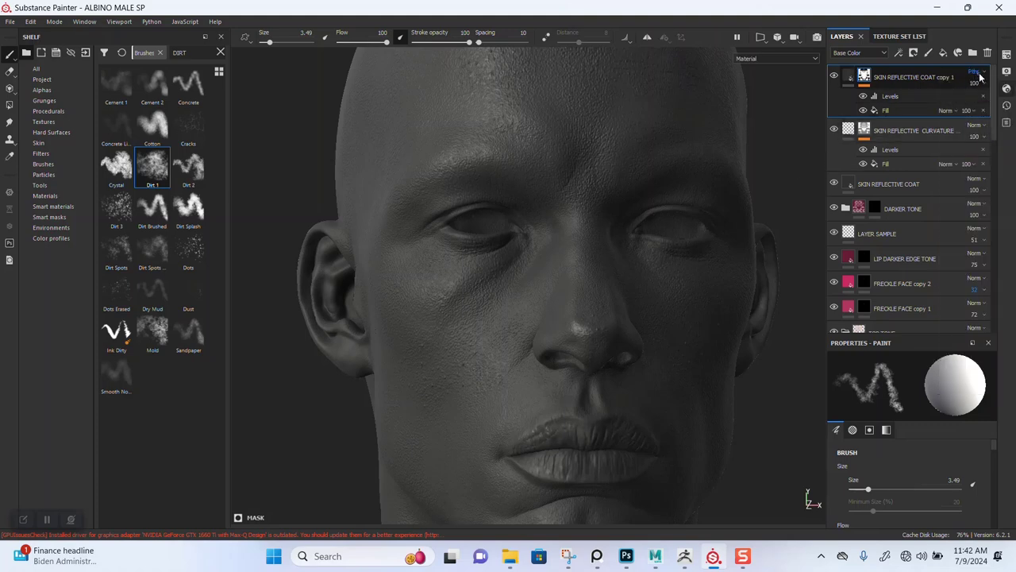
{"action": "left_click", "coordinate": [981, 75]}
{"action": "left_click", "coordinate": [963, 124]}
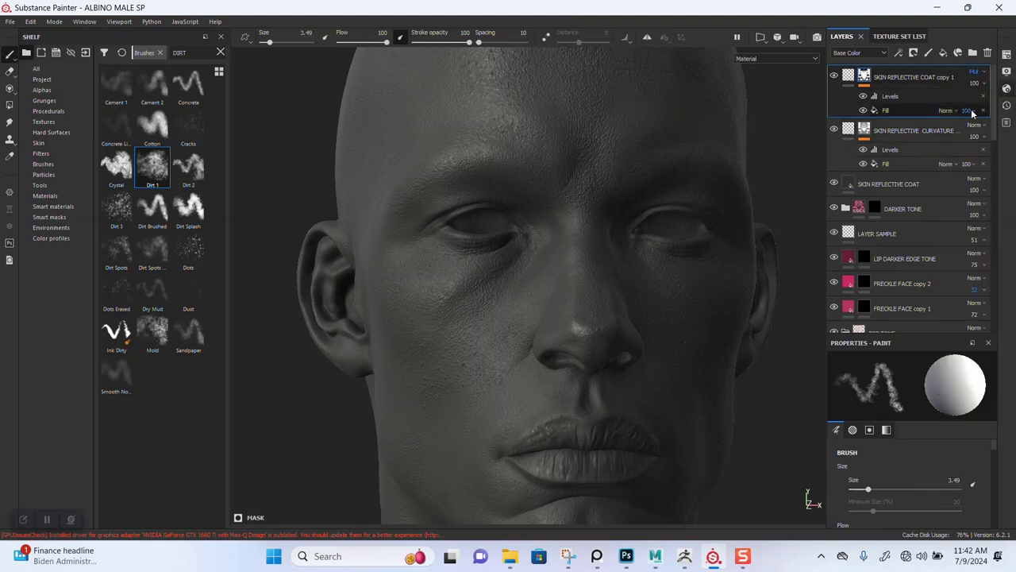
Try Multiply on the mask fill of SKIN REFLECTIVE COAT copy 1, check the face and undo the blend mode changes.
{"action": "left_click", "coordinate": [955, 110]}
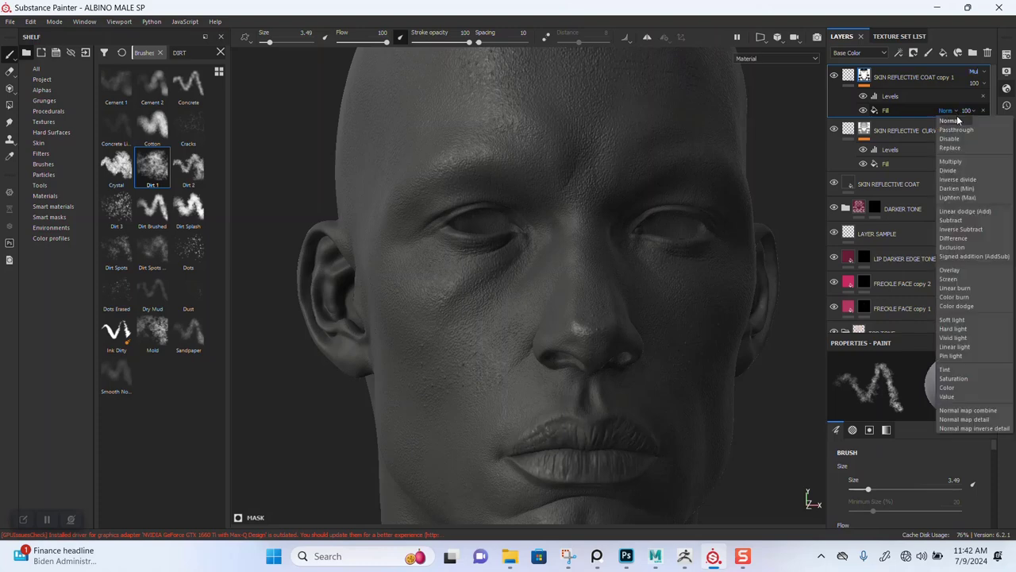
{"action": "left_click", "coordinate": [958, 164]}
{"action": "left_click_drag", "start_coordinate": [590, 261], "coordinate": [509, 411], "text": "alt"}
{"action": "key", "text": "ctrl"}
{"action": "left_click_drag", "start_coordinate": [566, 240], "coordinate": [558, 132], "text": "alt"}
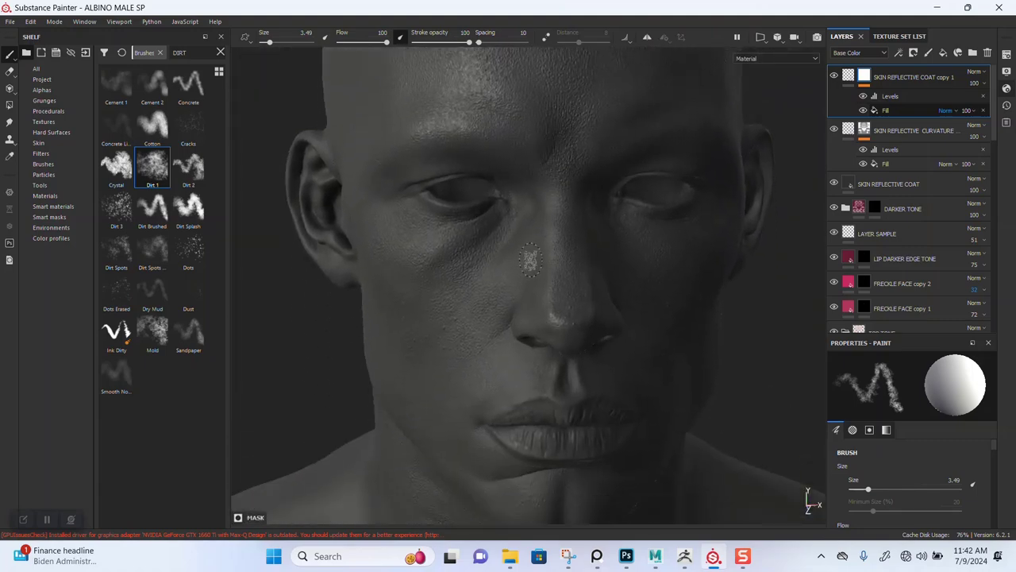
Hide the SKIN REFLECTIVE COAT copy 1 layer and examine the face's reflections from the front and side.
{"action": "middle_click_drag", "start_coordinate": [529, 262], "coordinate": [481, 200], "text": "alt"}
{"action": "right_click_drag", "start_coordinate": [481, 200], "coordinate": [525, 258], "text": "alt"}
{"action": "mouse_move", "coordinate": [524, 256]}
{"action": "left_mouse_down", "text": "alt"}
{"action": "mouse_move", "coordinate": [594, 208]}
{"action": "mouse_move", "coordinate": [529, 270]}
{"action": "mouse_move", "coordinate": [521, 293]}
{"action": "mouse_move", "coordinate": [517, 284]}
{"action": "mouse_move", "coordinate": [540, 291]}
{"action": "mouse_move", "coordinate": [603, 234]}
{"action": "left_mouse_up", "text": "alt"}
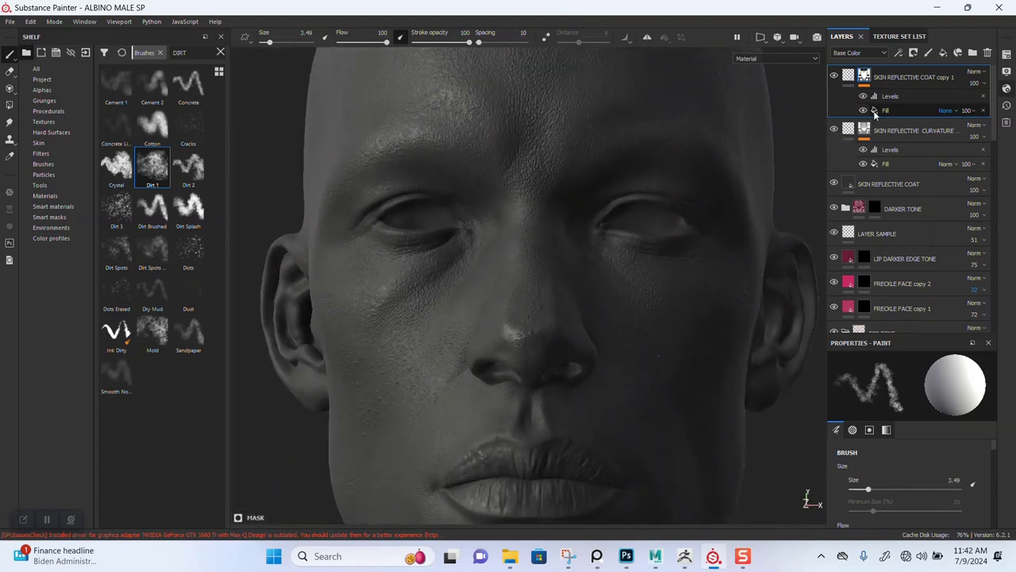
{"action": "left_click", "coordinate": [834, 76]}
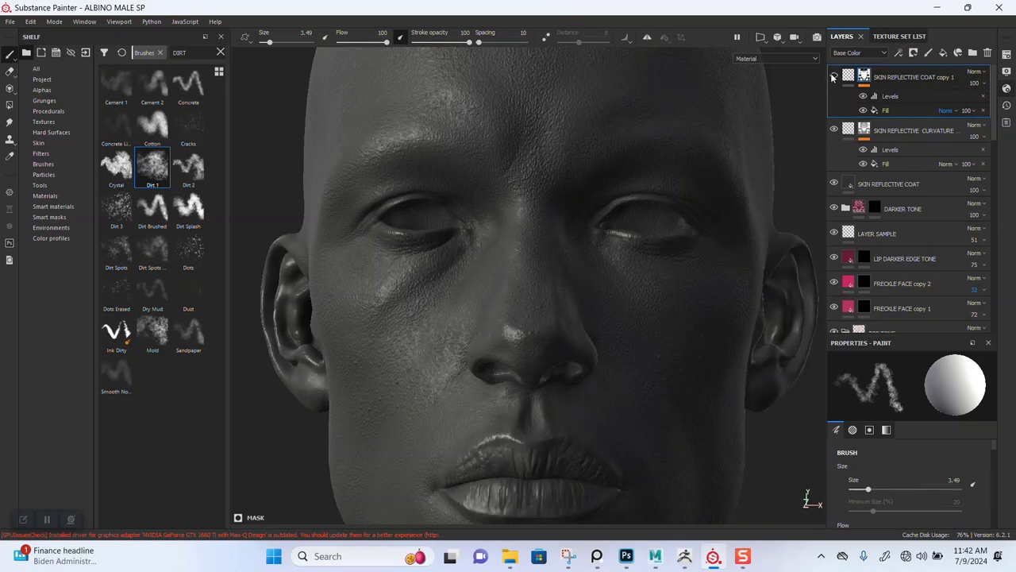
{"action": "right_click_drag", "start_coordinate": [592, 223], "coordinate": [571, 146], "text": "alt"}
{"action": "middle_click_drag", "start_coordinate": [580, 297], "coordinate": [560, 221], "text": "alt"}
{"action": "right_click_drag", "start_coordinate": [559, 221], "coordinate": [551, 298], "text": "alt"}
{"action": "middle_click_drag", "start_coordinate": [569, 229], "coordinate": [559, 262], "text": "alt"}
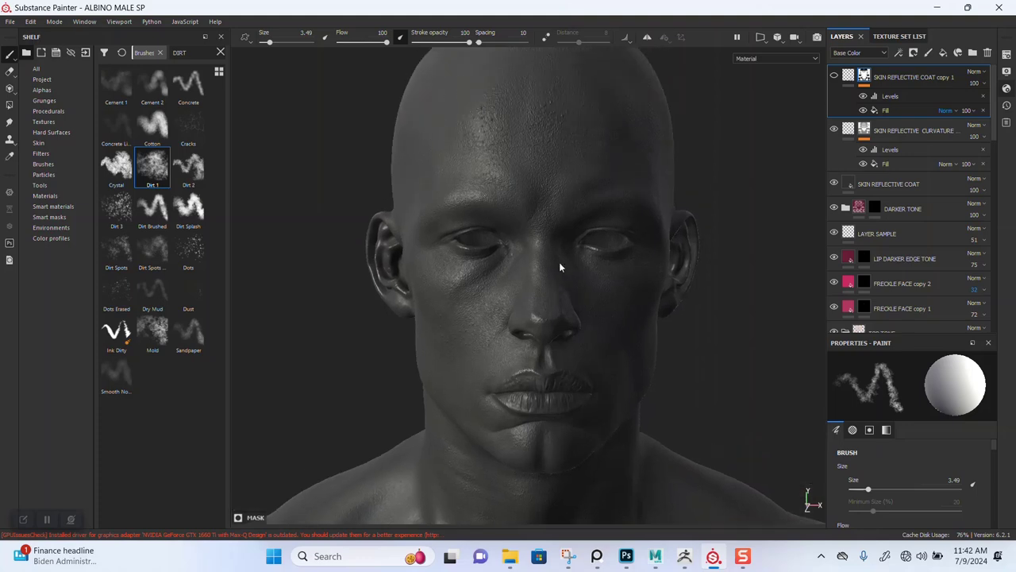
{"action": "right_click_drag", "start_coordinate": [559, 262], "coordinate": [570, 300], "text": "alt"}
{"action": "left_click_drag", "start_coordinate": [571, 302], "coordinate": [596, 289], "text": "alt"}
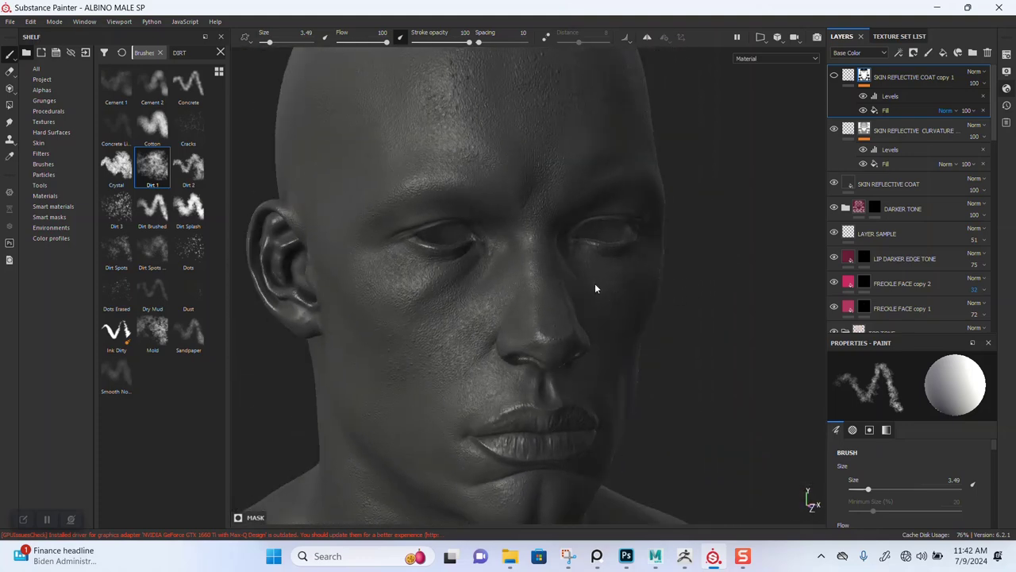
Examine the nose and cheek highlights up close, and compare the face with SKIN REFLECTIVE COAT copy 1 shown and hidden.
{"action": "right_click_drag", "start_coordinate": [596, 288], "coordinate": [582, 315], "text": "alt"}
{"action": "mouse_move", "coordinate": [582, 315]}
{"action": "middle_mouse_down", "text": "alt"}
{"action": "mouse_move", "coordinate": [562, 307]}
{"action": "mouse_move", "coordinate": [597, 315]}
{"action": "middle_mouse_up", "text": "alt"}
{"action": "right_click_drag", "start_coordinate": [597, 316], "coordinate": [618, 392], "text": "alt"}
{"action": "right_click_drag", "start_coordinate": [594, 345], "coordinate": [595, 351], "text": "alt"}
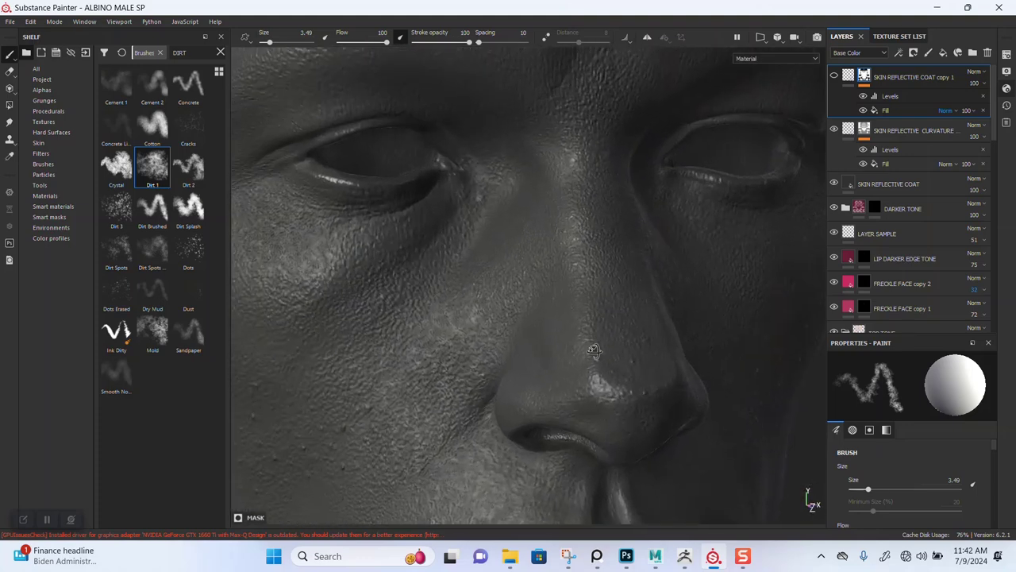
{"action": "left_click_drag", "start_coordinate": [594, 351], "coordinate": [612, 338], "text": "alt"}
{"action": "right_click_drag", "start_coordinate": [612, 339], "coordinate": [650, 331], "text": "shift"}
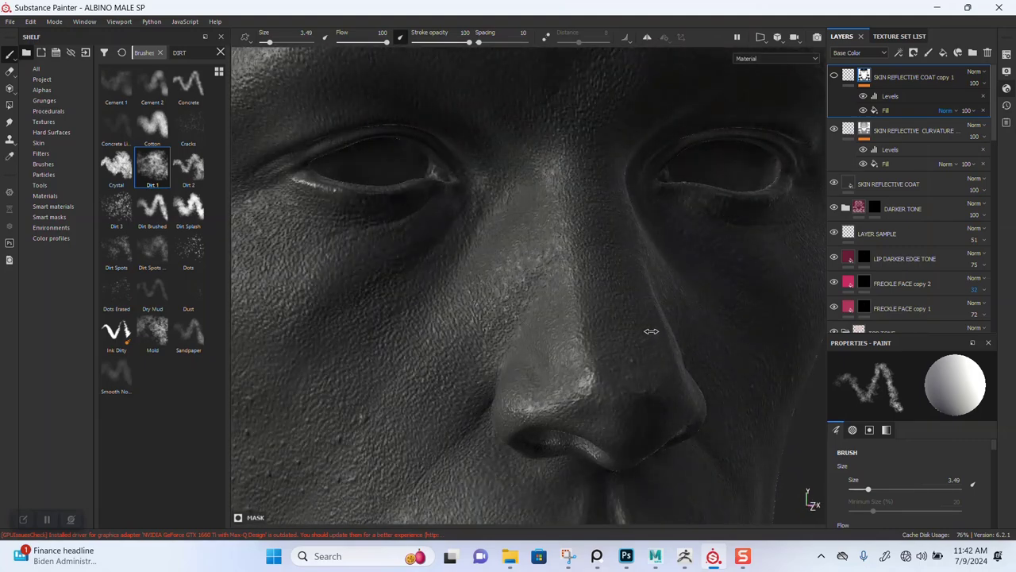
{"action": "right_click_drag", "start_coordinate": [652, 372], "coordinate": [631, 270], "text": "alt"}
{"action": "left_click_drag", "start_coordinate": [630, 270], "coordinate": [592, 317], "text": "alt"}
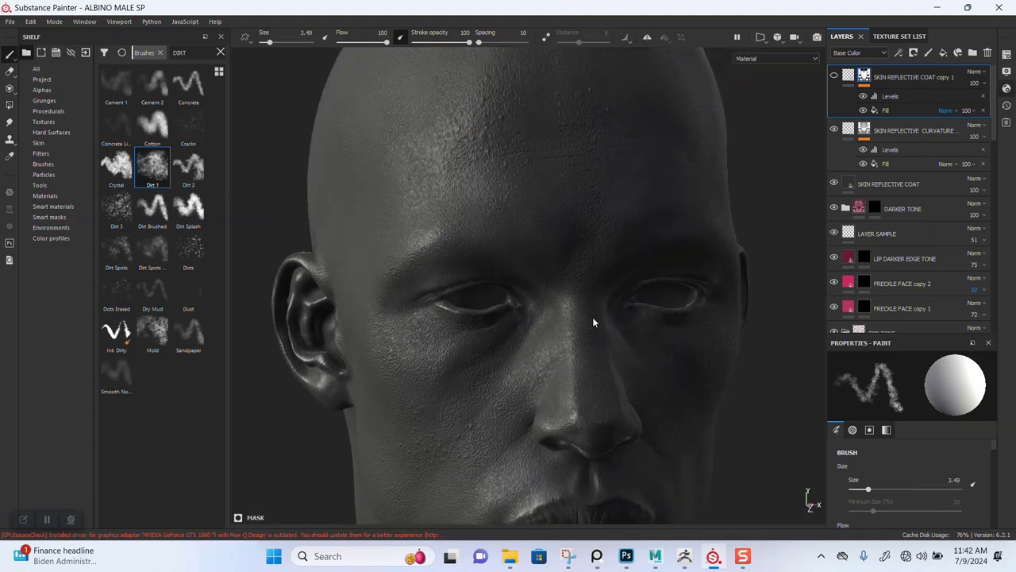
{"action": "left_click", "coordinate": [834, 76]}
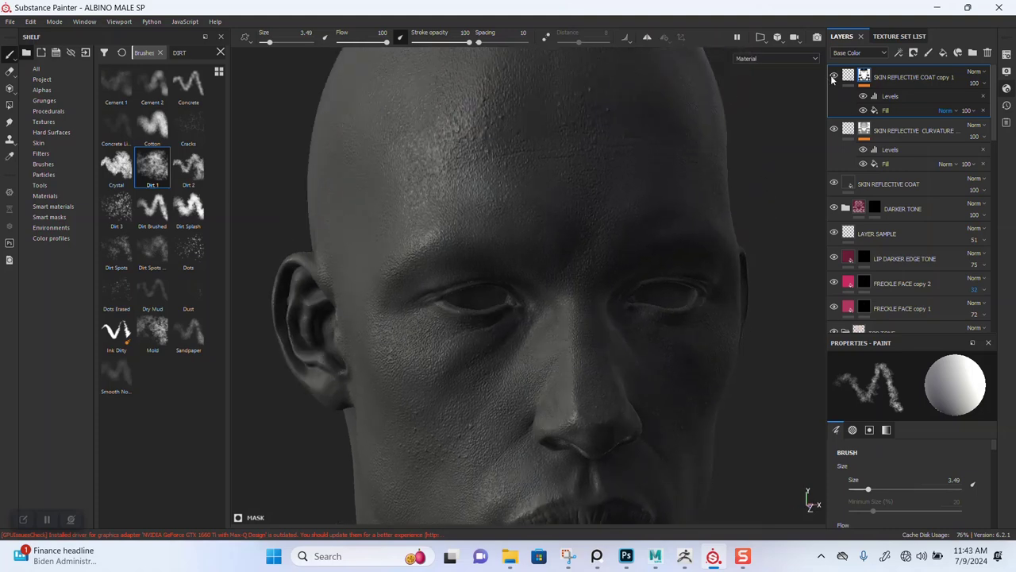
{"action": "left_click", "coordinate": [834, 76]}
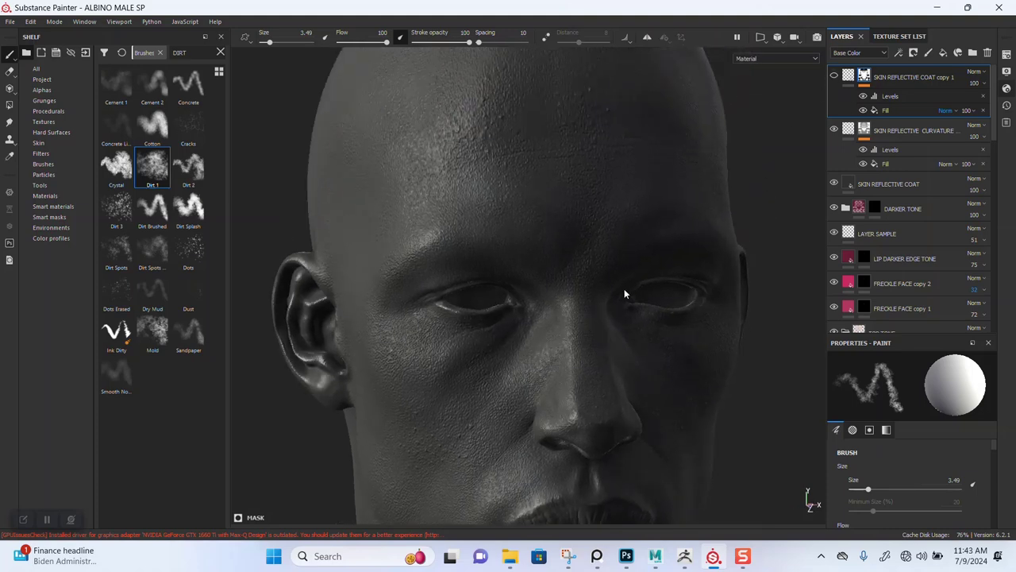
Display only the Roughness channel and compare the head with SKIN REFLECTIVE COAT copy 1 hidden and shown.
{"action": "key", "text": "c"}
{"action": "left_click", "coordinate": [834, 77]}
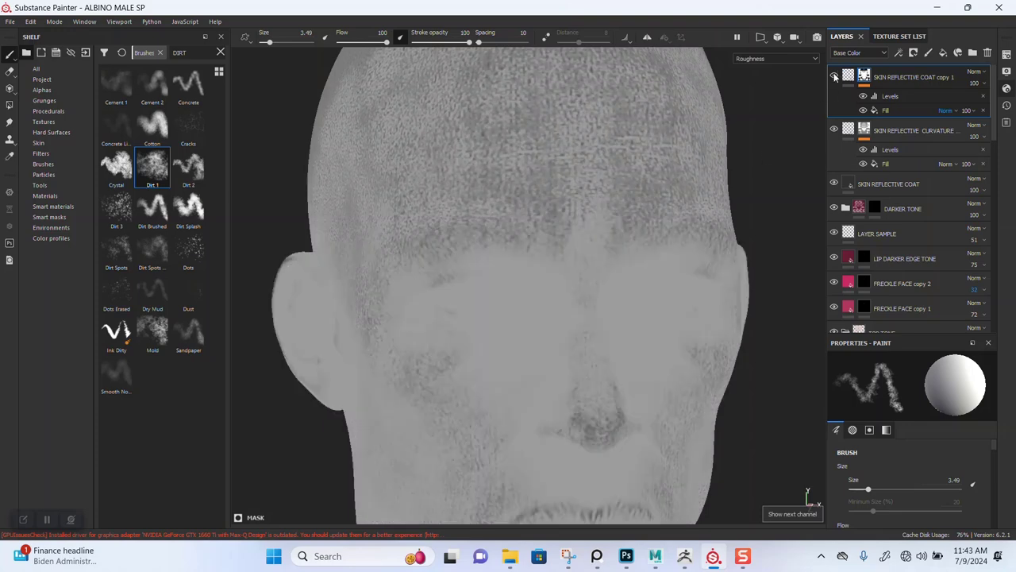
{"action": "mouse_move", "coordinate": [642, 312]}
{"action": "left_mouse_down", "text": "alt"}
{"action": "mouse_move", "coordinate": [612, 277]}
{"action": "mouse_move", "coordinate": [630, 309]}
{"action": "mouse_move", "coordinate": [611, 309]}
{"action": "left_mouse_up", "text": "alt"}
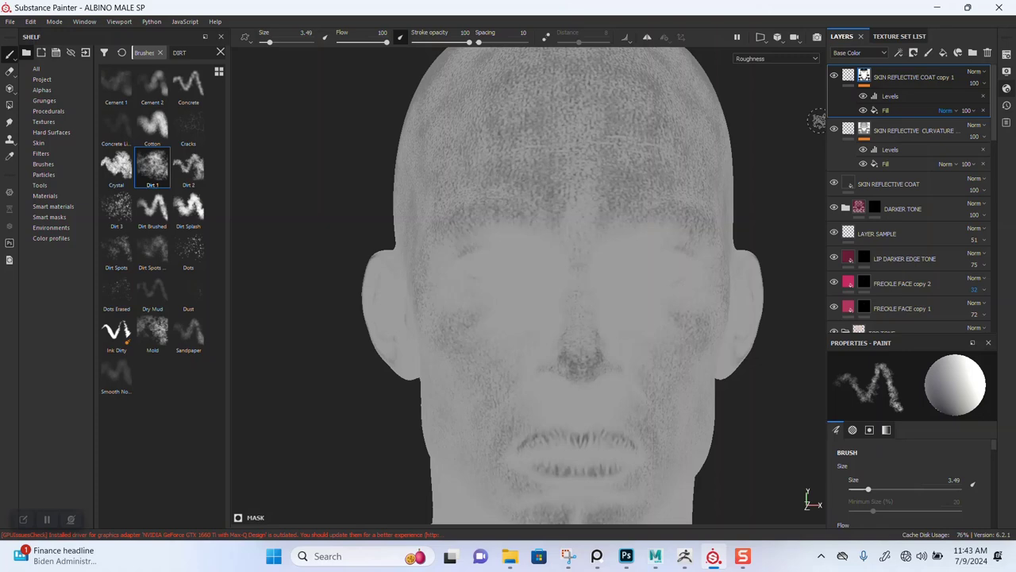
{"action": "left_click", "coordinate": [834, 76]}
{"action": "left_click", "coordinate": [833, 77]}
{"action": "left_click", "coordinate": [834, 77]}
{"action": "left_click", "coordinate": [833, 77]}
Try inverting the mask Levels of SKIN REFLECTIVE COAT copy 1 and check the face in the material view.
{"action": "left_click", "coordinate": [885, 96]}
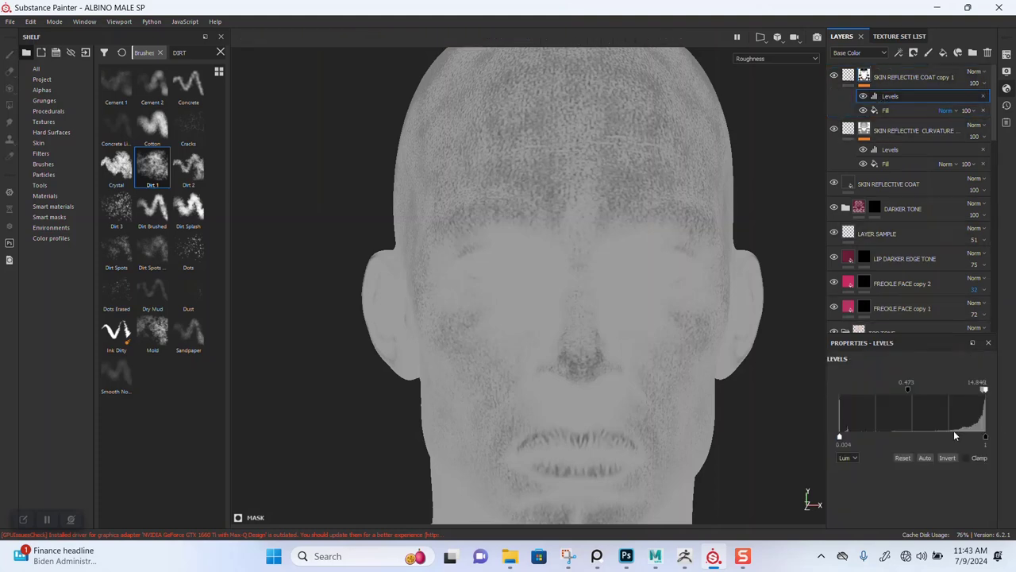
{"action": "left_click", "coordinate": [946, 460]}
{"action": "left_click_drag", "start_coordinate": [660, 343], "coordinate": [583, 291], "text": "alt"}
{"action": "key", "text": "m"}
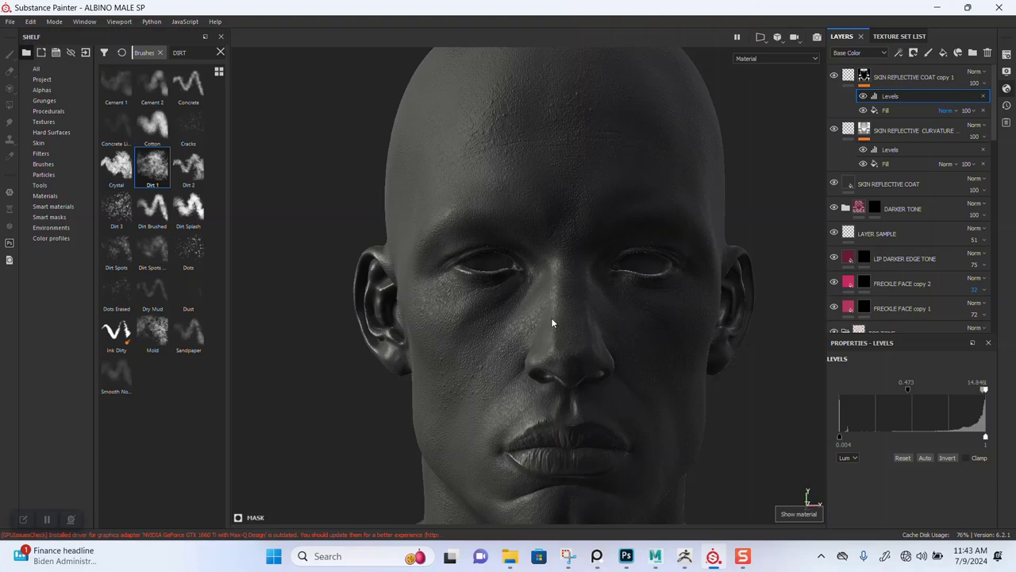
{"action": "right_click_drag", "start_coordinate": [551, 318], "coordinate": [551, 408], "text": "alt"}
{"action": "left_click_drag", "start_coordinate": [596, 337], "coordinate": [614, 317], "text": "alt"}
{"action": "right_click_drag", "start_coordinate": [613, 317], "coordinate": [545, 337], "text": "shift"}
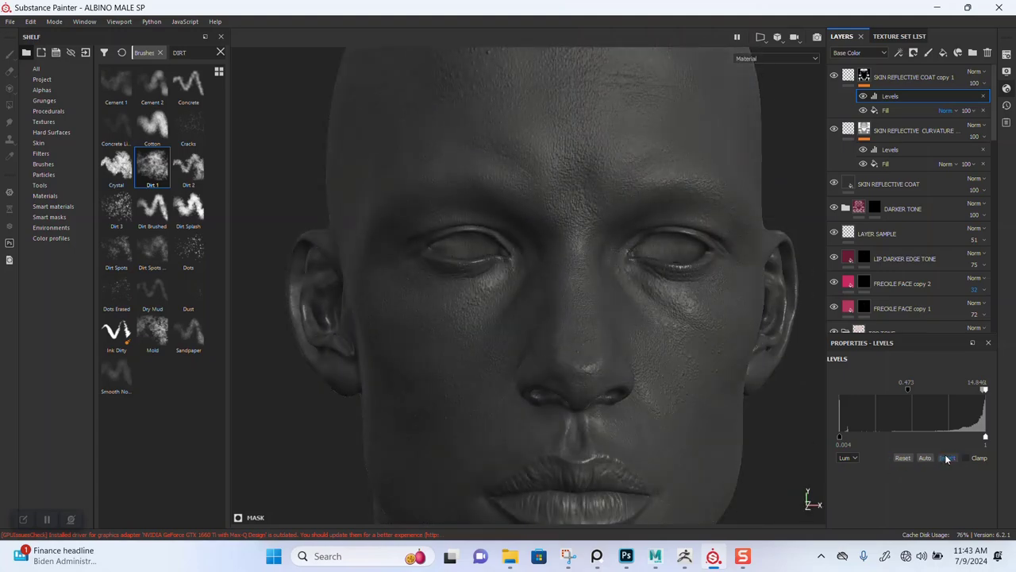
Compare the face with copy 1's mask Levels inverted and not inverted, finishing with the inversion removed.
{"action": "left_click", "coordinate": [949, 457]}
{"action": "left_click", "coordinate": [946, 458]}
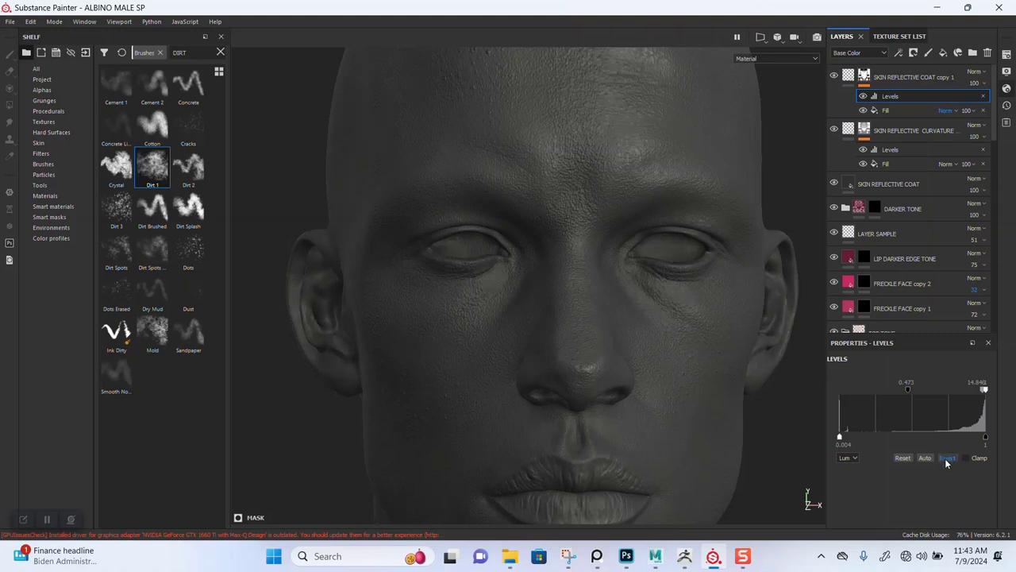
{"action": "left_click", "coordinate": [945, 458]}
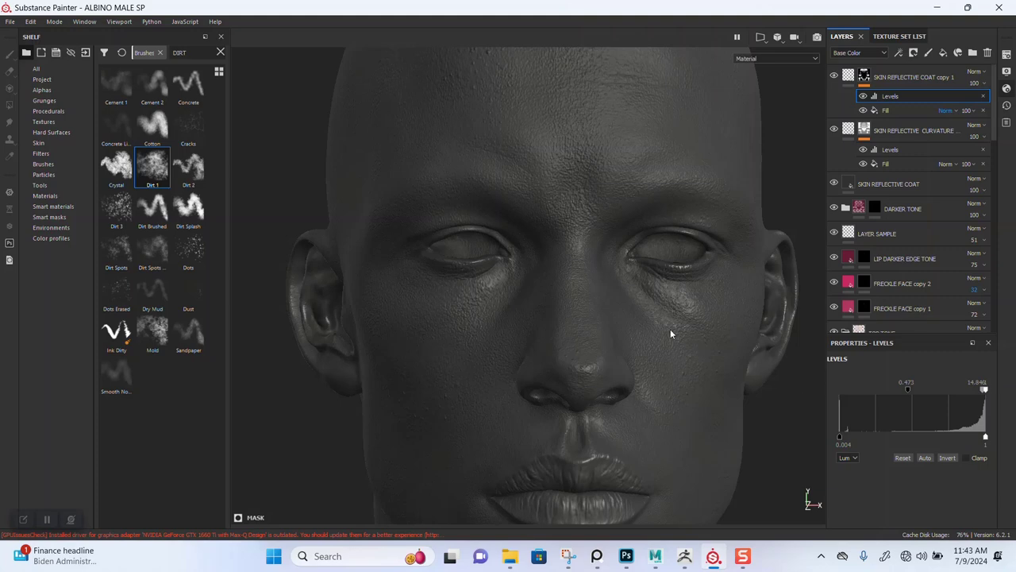
{"action": "mouse_move", "coordinate": [670, 329]}
{"action": "middle_mouse_down", "text": "alt"}
{"action": "mouse_move", "coordinate": [628, 365]}
{"action": "mouse_move", "coordinate": [662, 347]}
{"action": "middle_mouse_up", "text": "alt"}
{"action": "left_click_drag", "start_coordinate": [662, 347], "coordinate": [675, 351], "text": "alt"}
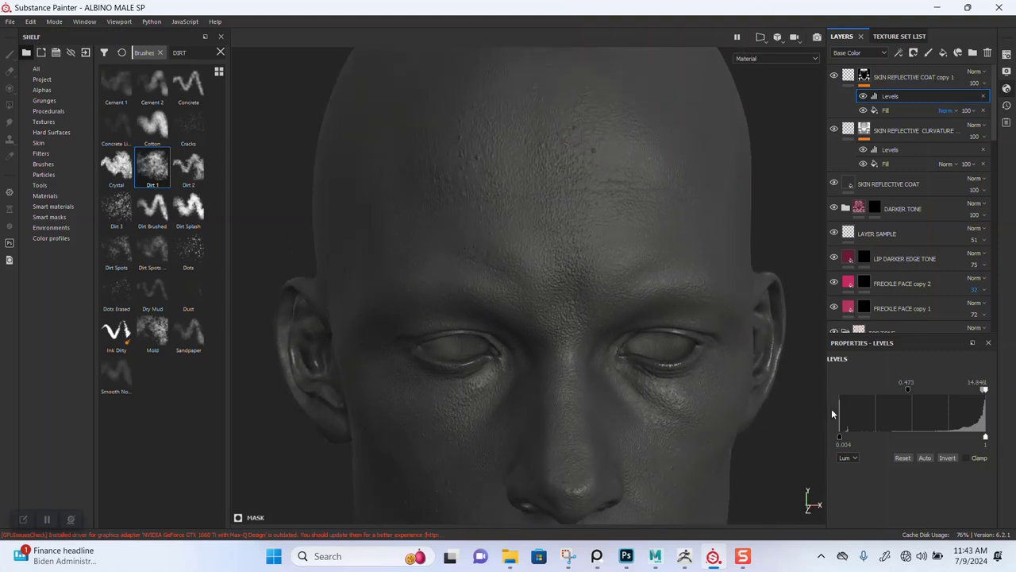
{"action": "left_click", "coordinate": [947, 458]}
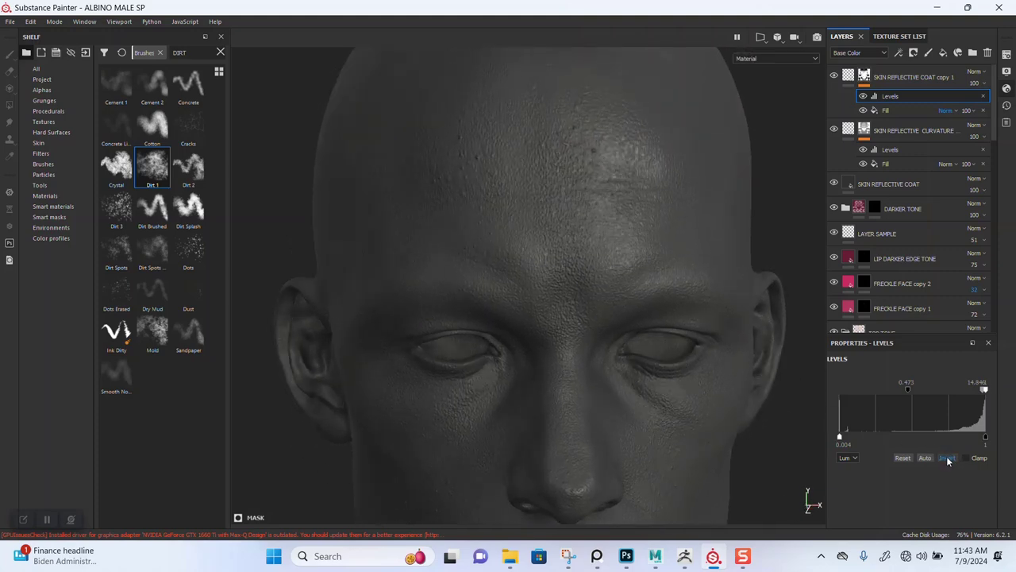
{"action": "left_click", "coordinate": [947, 458]}
{"action": "left_click", "coordinate": [943, 457]}
Hide the curvature coat while viewing the Roughness channel, and examine the head's reflections in the material view.
{"action": "left_click_drag", "start_coordinate": [599, 379], "coordinate": [601, 308], "text": "alt"}
{"action": "right_click_drag", "start_coordinate": [601, 308], "coordinate": [602, 304], "text": "shift"}
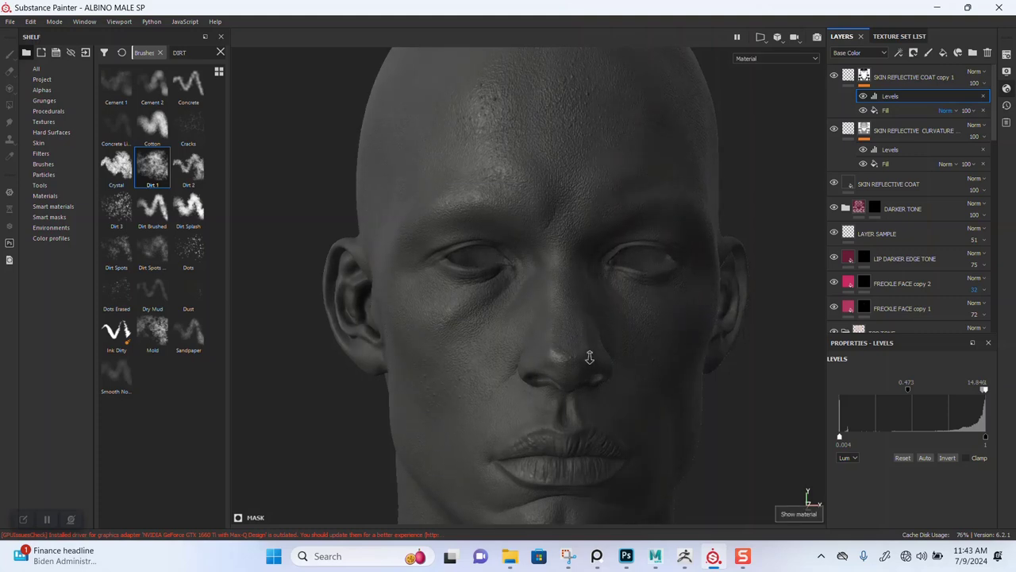
{"action": "left_click_drag", "start_coordinate": [592, 336], "coordinate": [568, 312], "text": "alt"}
{"action": "key", "text": "c"}
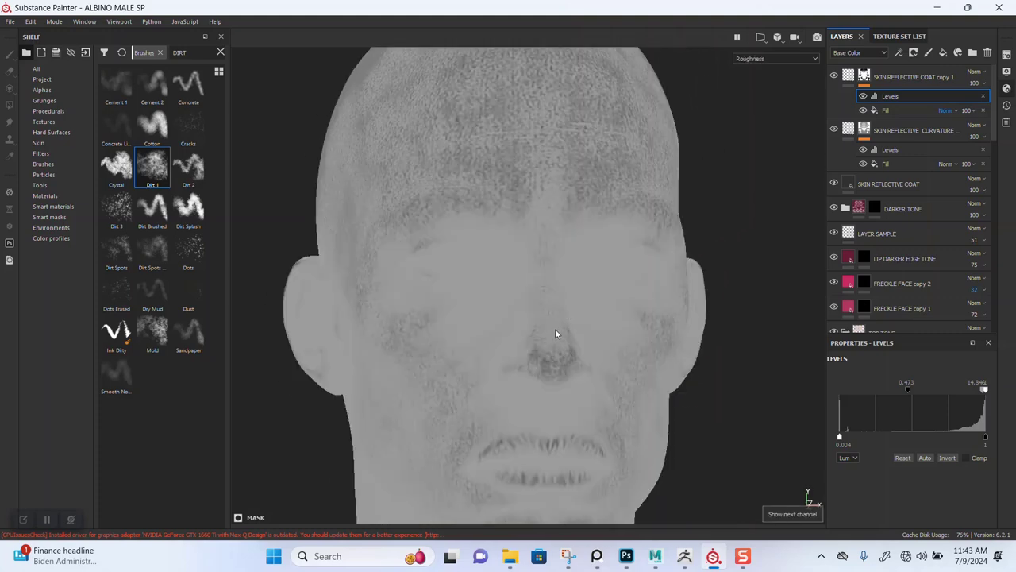
{"action": "middle_click_drag", "start_coordinate": [555, 335], "coordinate": [595, 265], "text": "alt"}
{"action": "right_click_drag", "start_coordinate": [646, 268], "coordinate": [625, 234], "text": "alt"}
{"action": "left_click_drag", "start_coordinate": [625, 235], "coordinate": [584, 289], "text": "alt"}
{"action": "left_click", "coordinate": [834, 129]}
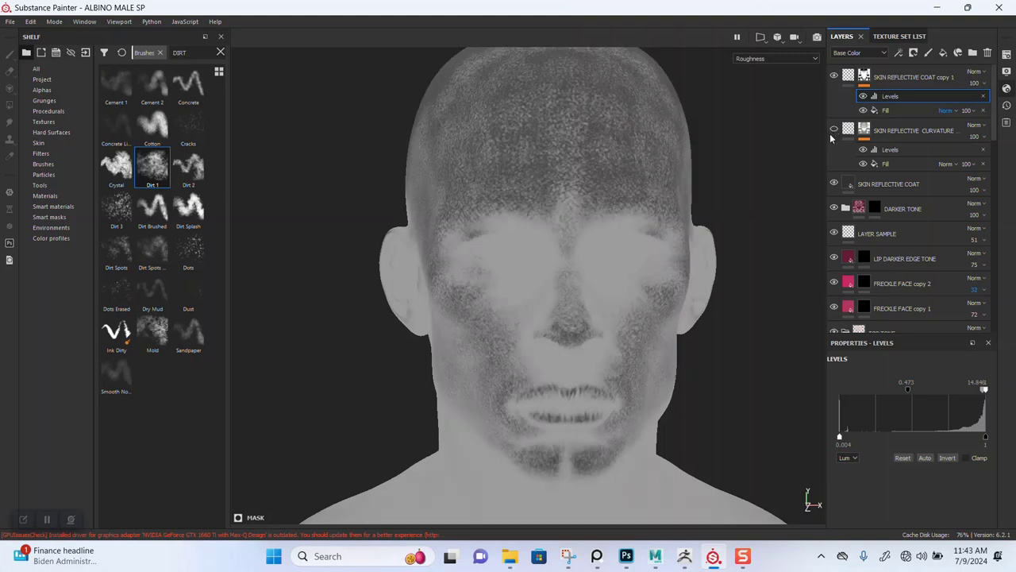
{"action": "key", "text": "m"}
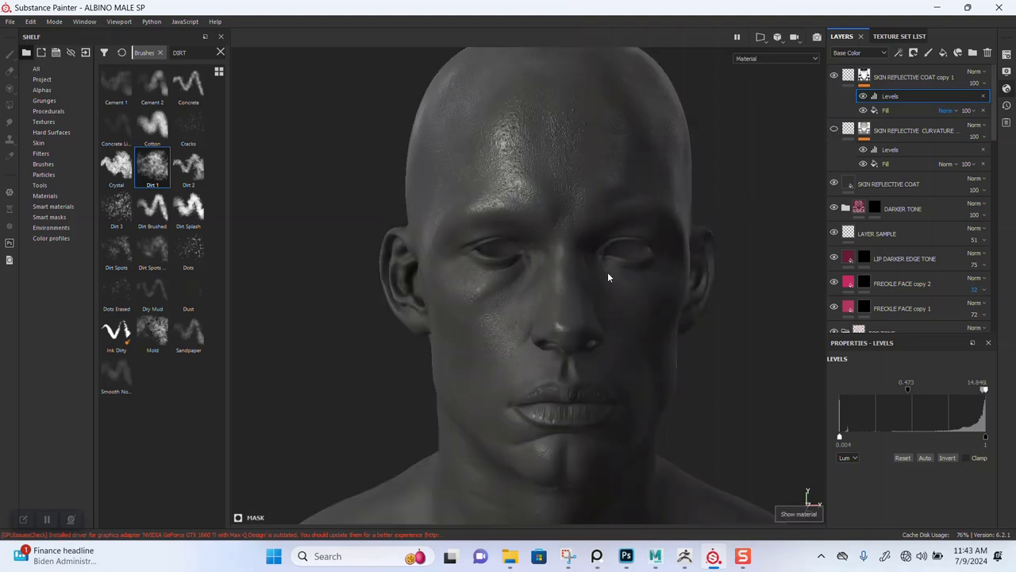
{"action": "left_click_drag", "start_coordinate": [608, 275], "coordinate": [651, 230], "text": "alt"}
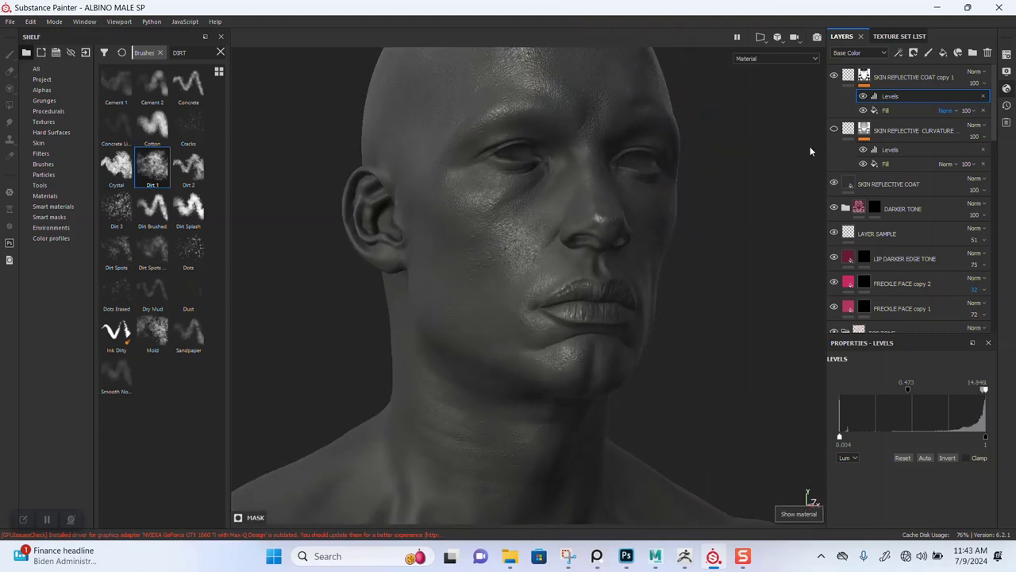
{"action": "right_click_drag", "start_coordinate": [594, 269], "coordinate": [620, 364], "text": "alt"}
{"action": "right_click_drag", "start_coordinate": [656, 274], "coordinate": [691, 265], "text": "shift"}
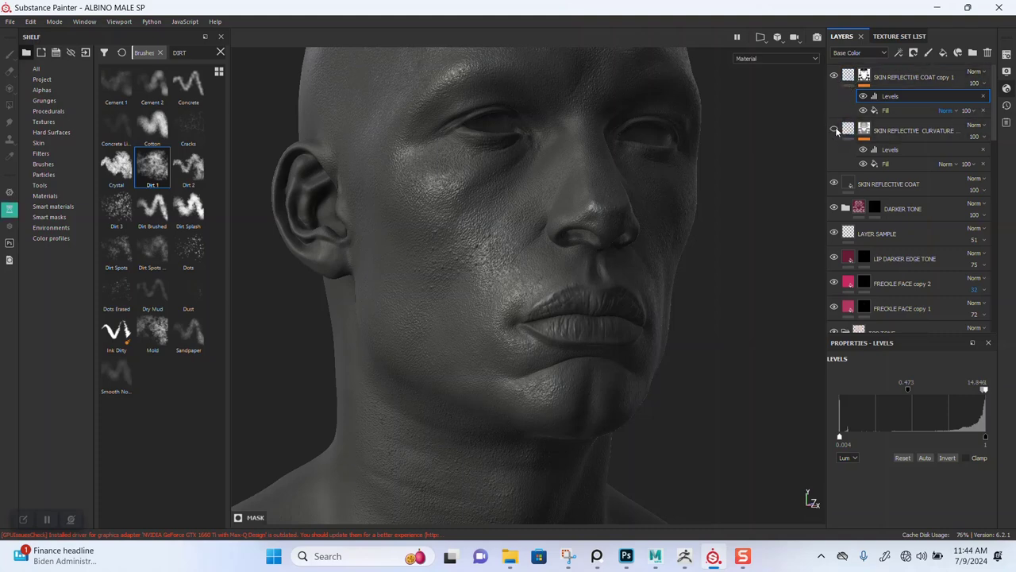
Move the curvature coat above SKIN REFLECTIVE COAT copy 1 and toggle its visibility to compare the face.
{"action": "left_click_drag", "start_coordinate": [894, 135], "coordinate": [894, 76]}
{"action": "left_click", "coordinate": [833, 76]}
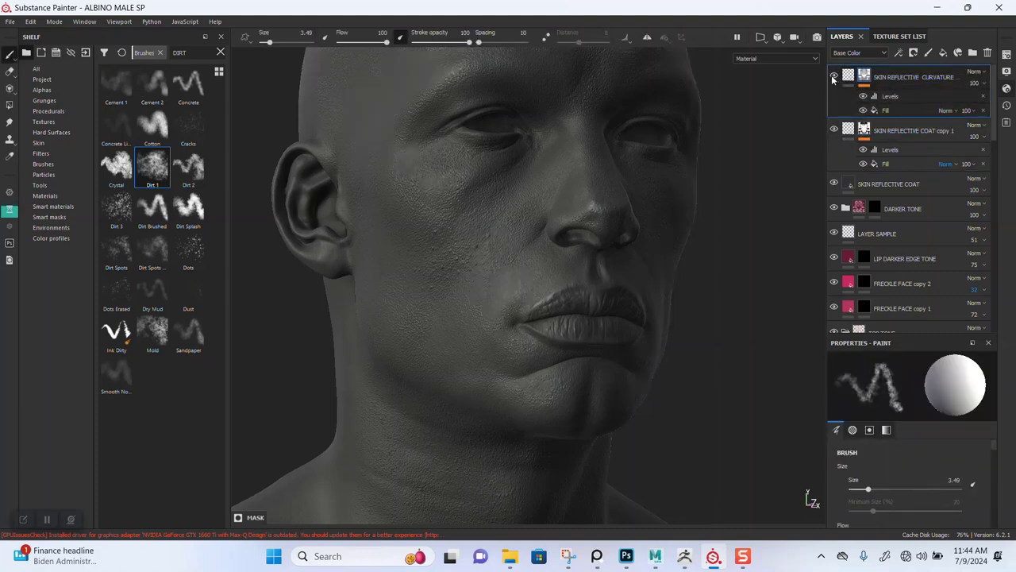
Switch the layer stack to the Roughness channel to set the curvature coat's opacity to 27, and save the project.
{"action": "left_click", "coordinate": [848, 75]}
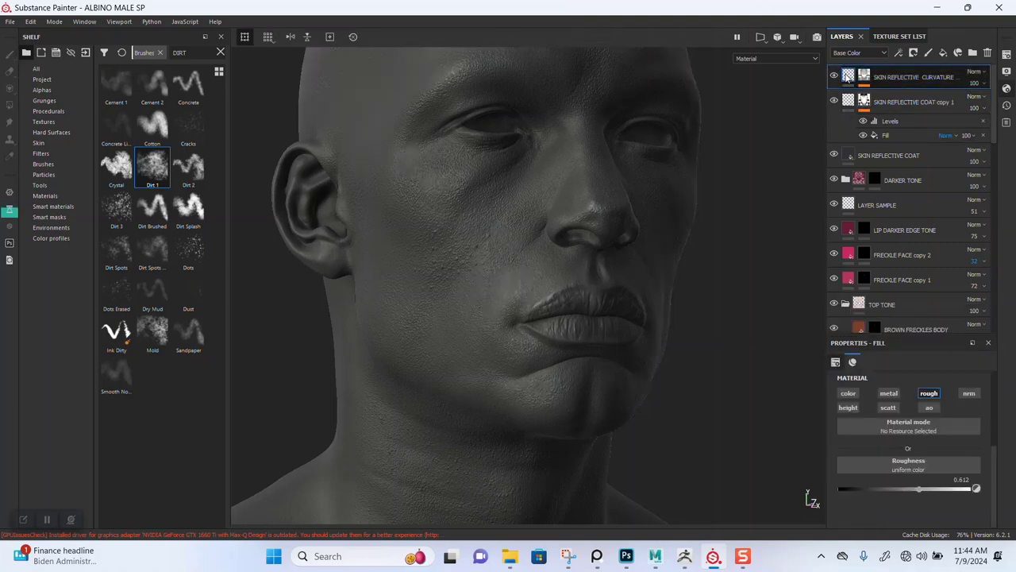
{"action": "left_click", "coordinate": [984, 83]}
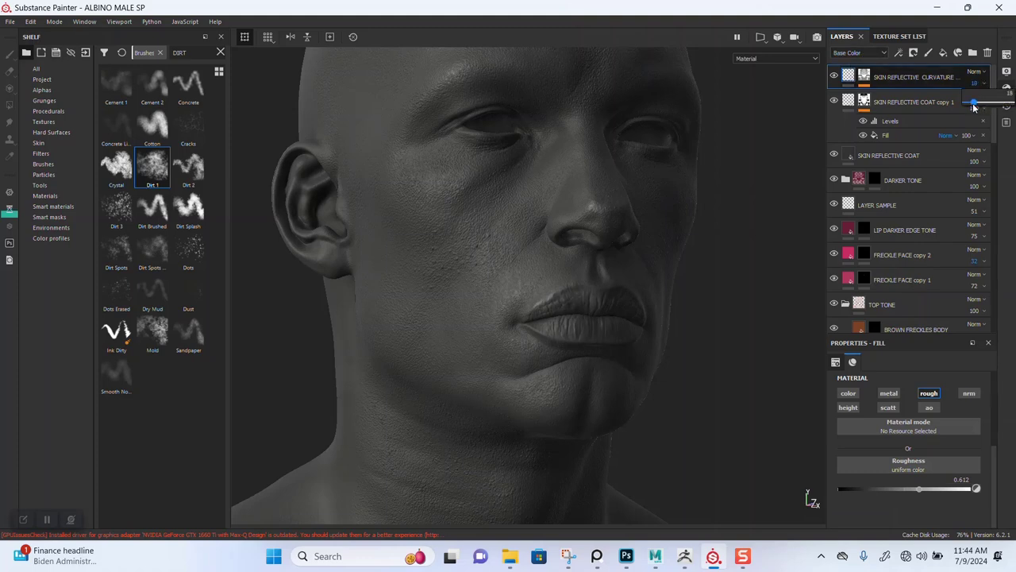
{"action": "left_click", "coordinate": [855, 55]}
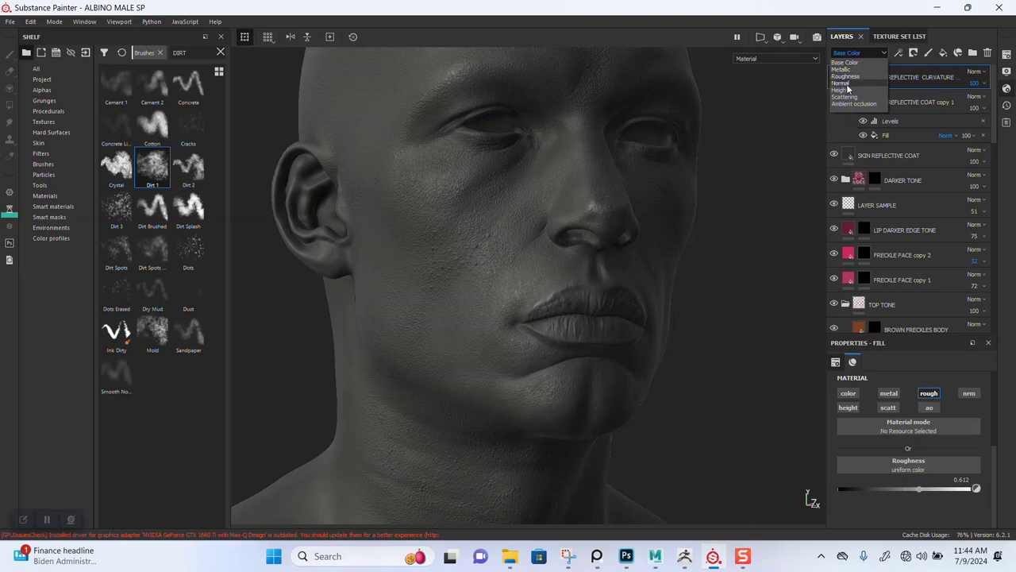
{"action": "left_click", "coordinate": [851, 76]}
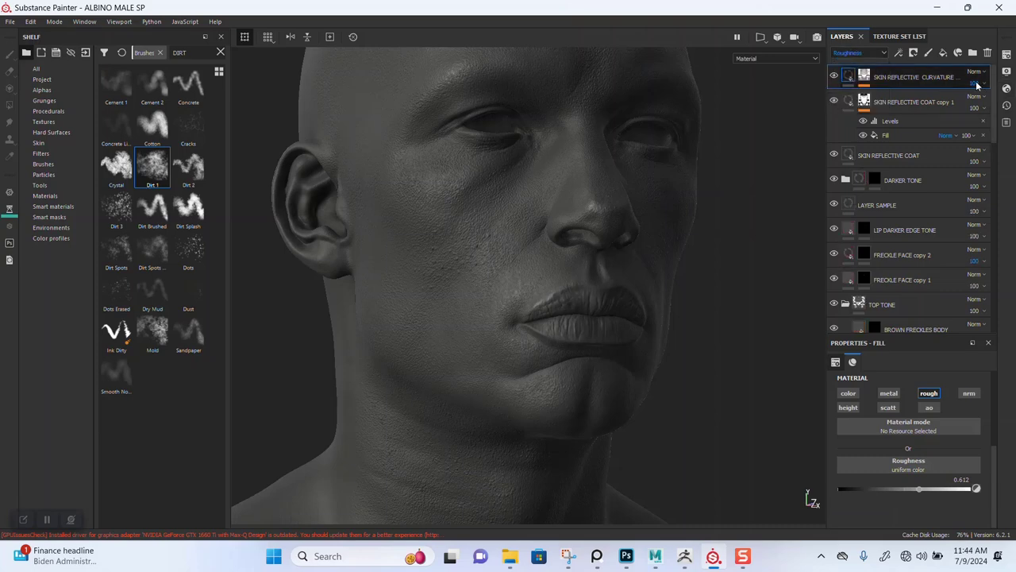
{"action": "left_click", "coordinate": [982, 83]}
{"action": "left_click_drag", "start_coordinate": [983, 105], "coordinate": [978, 106]}
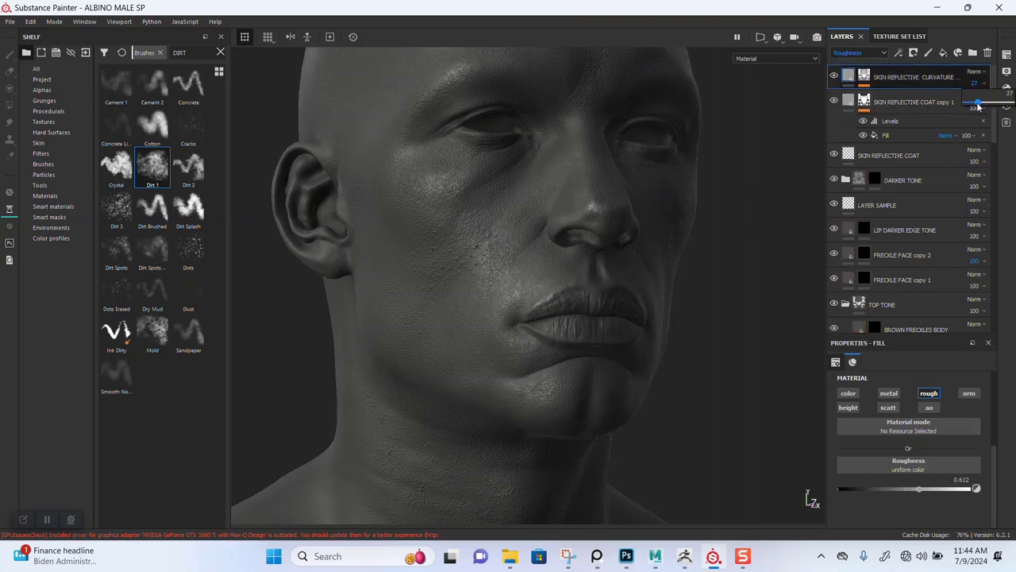
{"action": "key", "text": "ctrl+s"}
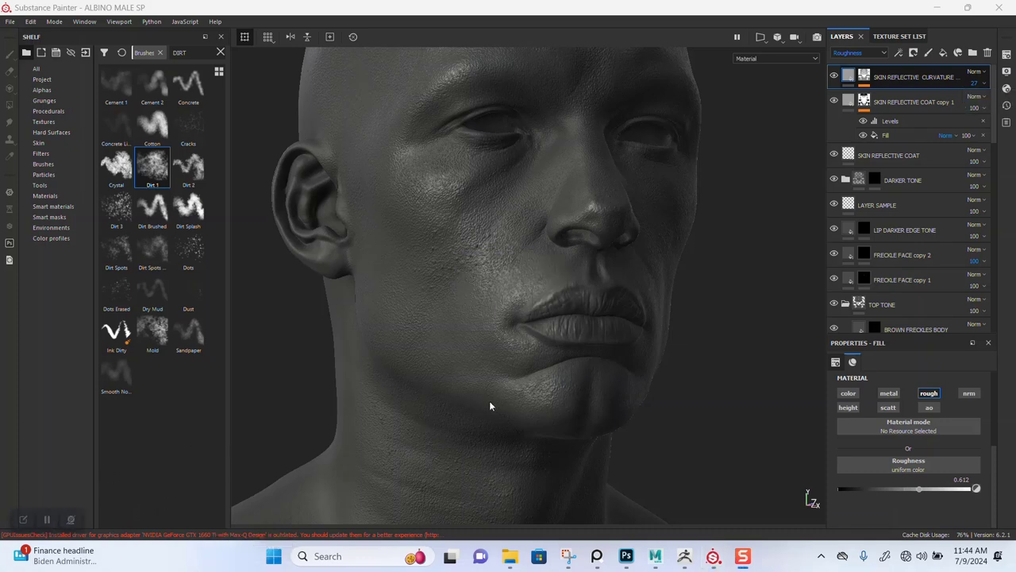
Check the face from the front and set the curvature coat's Roughness opacity to 47.
{"action": "mouse_move", "coordinate": [584, 324]}
{"action": "left_mouse_down", "text": "alt"}
{"action": "mouse_move", "coordinate": [583, 372]}
{"action": "mouse_move", "coordinate": [596, 352]}
{"action": "mouse_move", "coordinate": [608, 395]}
{"action": "mouse_move", "coordinate": [633, 349]}
{"action": "mouse_move", "coordinate": [692, 318]}
{"action": "mouse_move", "coordinate": [612, 336]}
{"action": "left_mouse_up", "text": "alt"}
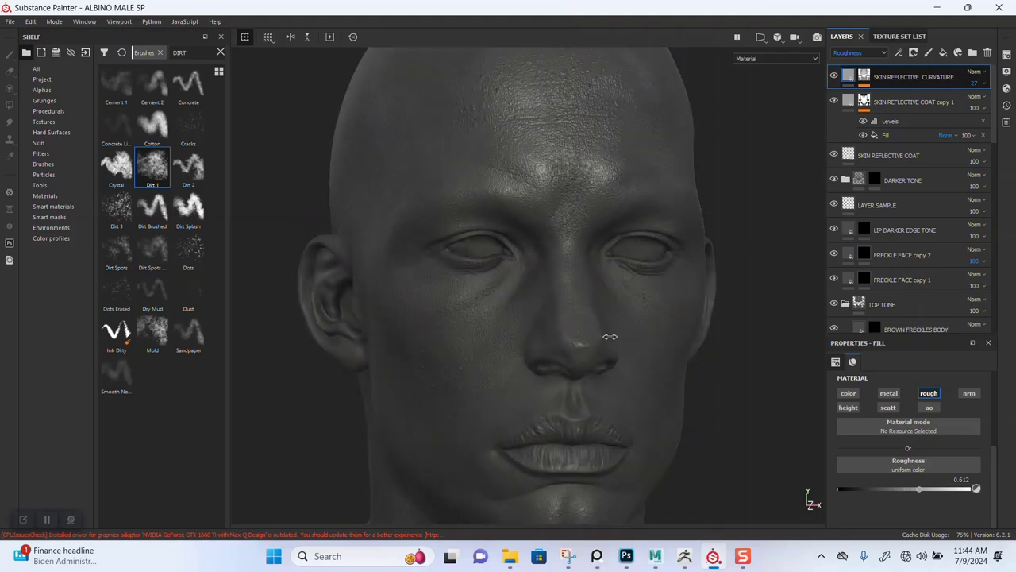
{"action": "left_click", "coordinate": [981, 85]}
{"action": "mouse_move", "coordinate": [984, 102]}
{"action": "left_mouse_down"}
{"action": "mouse_move", "coordinate": [1010, 102]}
{"action": "mouse_move", "coordinate": [963, 106]}
{"action": "mouse_move", "coordinate": [1009, 101]}
{"action": "mouse_move", "coordinate": [964, 102]}
{"action": "mouse_move", "coordinate": [975, 104]}
{"action": "left_mouse_up"}
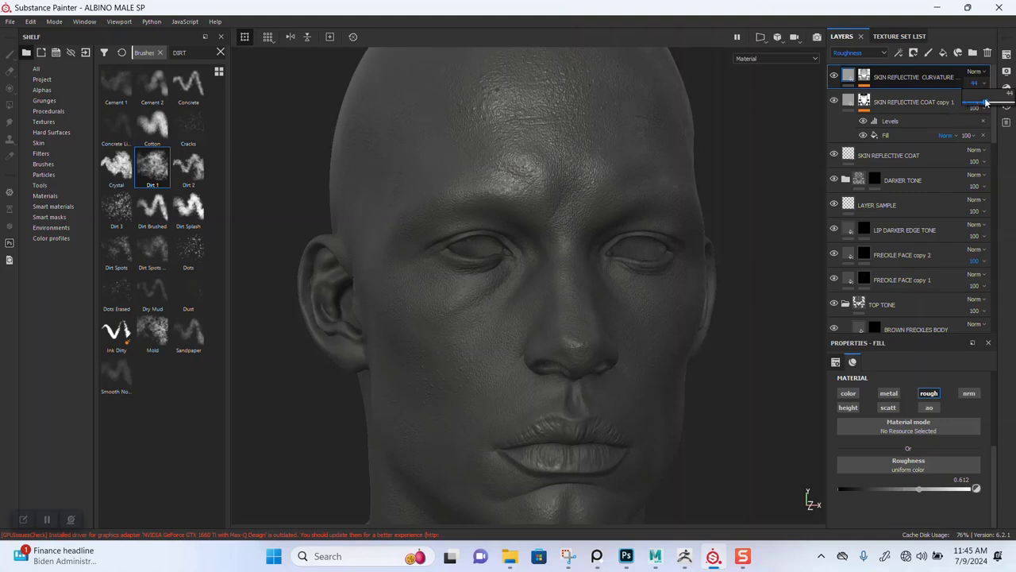
{"action": "left_click_drag", "start_coordinate": [987, 102], "coordinate": [989, 103]}
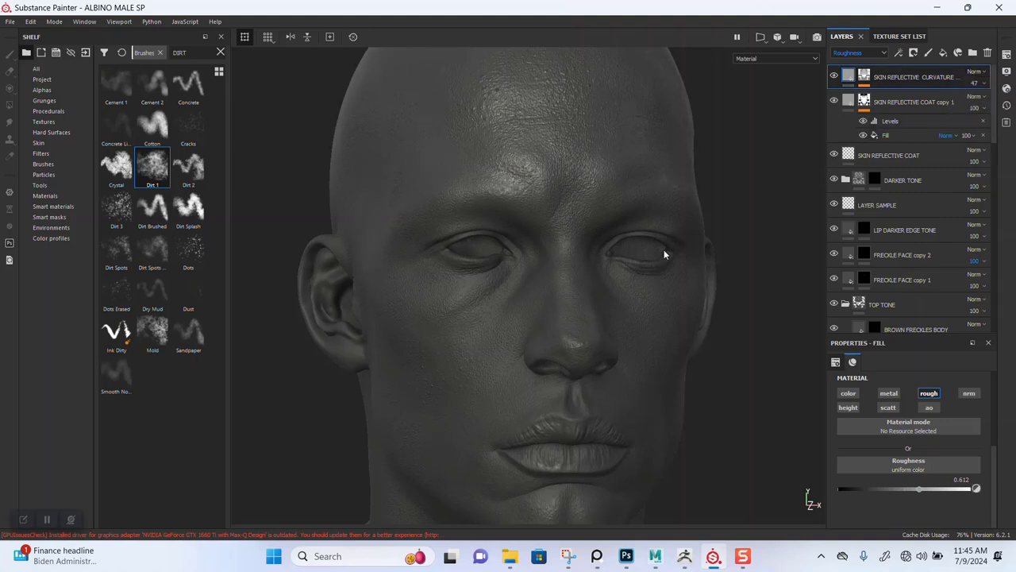
Hide the base SKIN REFLECTIVE COAT layer and check the coloured skin on the face, neck and shoulders.
{"action": "left_click", "coordinate": [833, 154]}
{"action": "scroll", "coordinate": [635, 277], "scroll_direction": "down", "scroll_amount": 2}
{"action": "left_click_drag", "start_coordinate": [646, 261], "coordinate": [583, 282], "text": "alt"}
{"action": "middle_click_drag", "start_coordinate": [586, 421], "coordinate": [562, 240], "text": "alt"}
{"action": "right_click_drag", "start_coordinate": [562, 239], "coordinate": [560, 357], "text": "alt"}
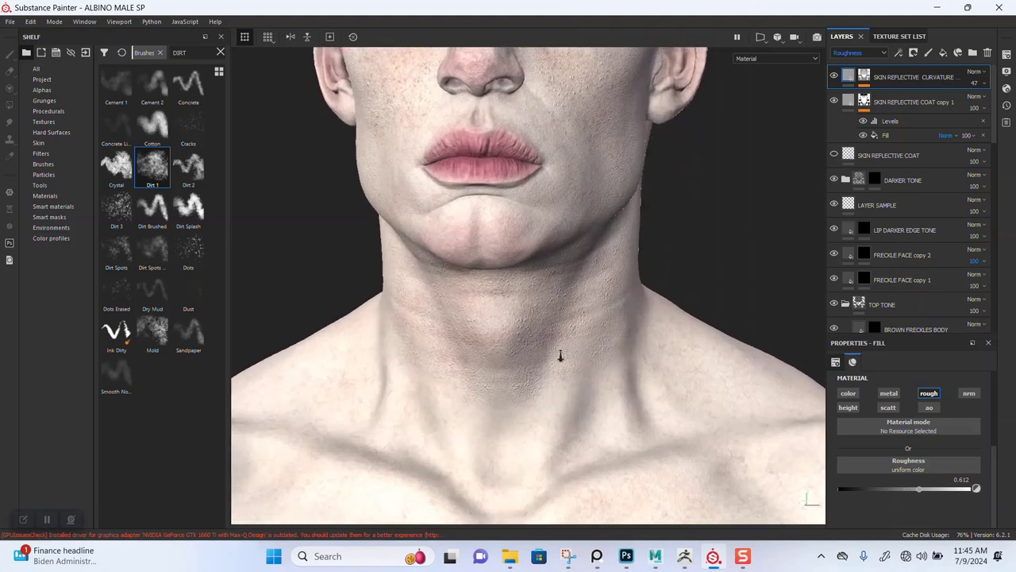
Duplicate the SKIN REFLECTIVE COAT copy 1 layer and move the duplicate directly beneath it.
{"action": "left_click_drag", "start_coordinate": [561, 356], "coordinate": [637, 273], "text": "alt"}
{"action": "right_click_drag", "start_coordinate": [637, 273], "coordinate": [578, 279], "text": "shift"}
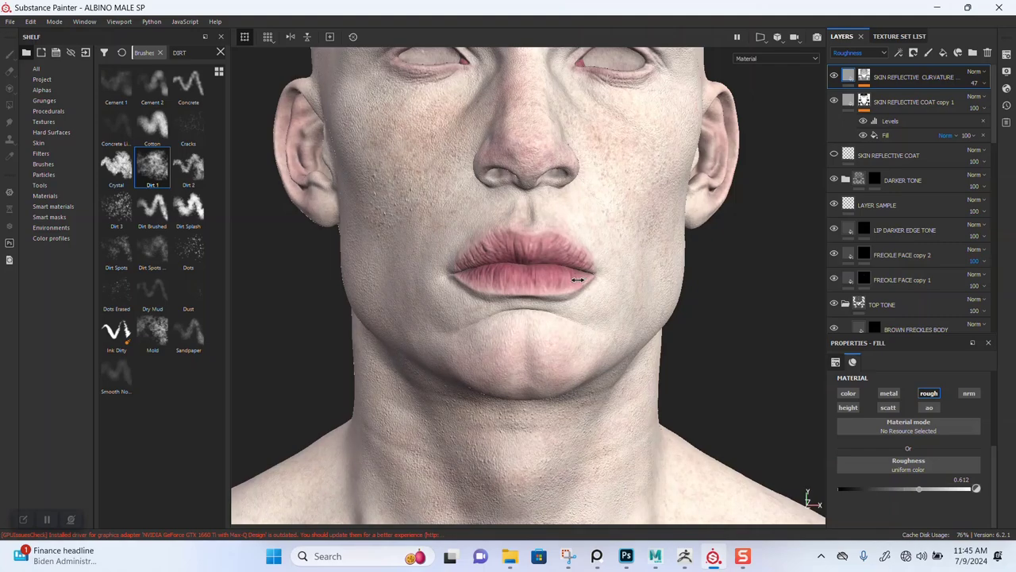
{"action": "left_click_drag", "start_coordinate": [594, 231], "coordinate": [615, 219], "text": "alt"}
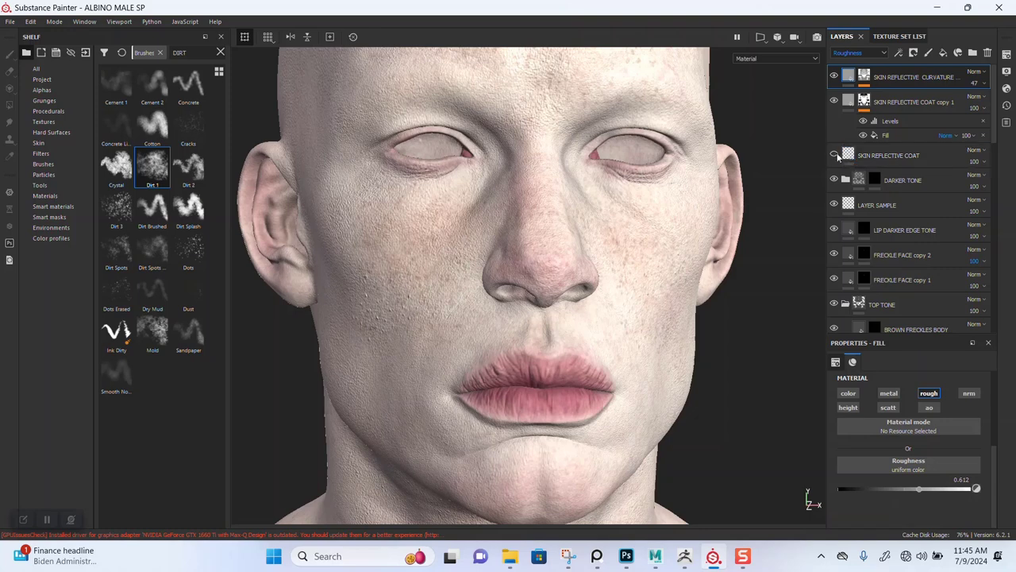
{"action": "left_click", "coordinate": [881, 154]}
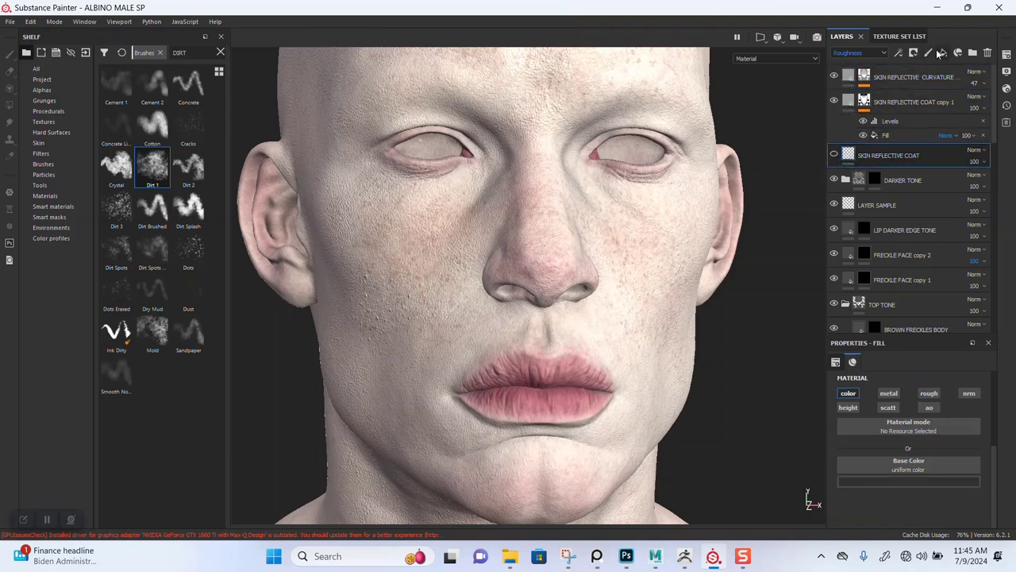
{"action": "left_click", "coordinate": [896, 101]}
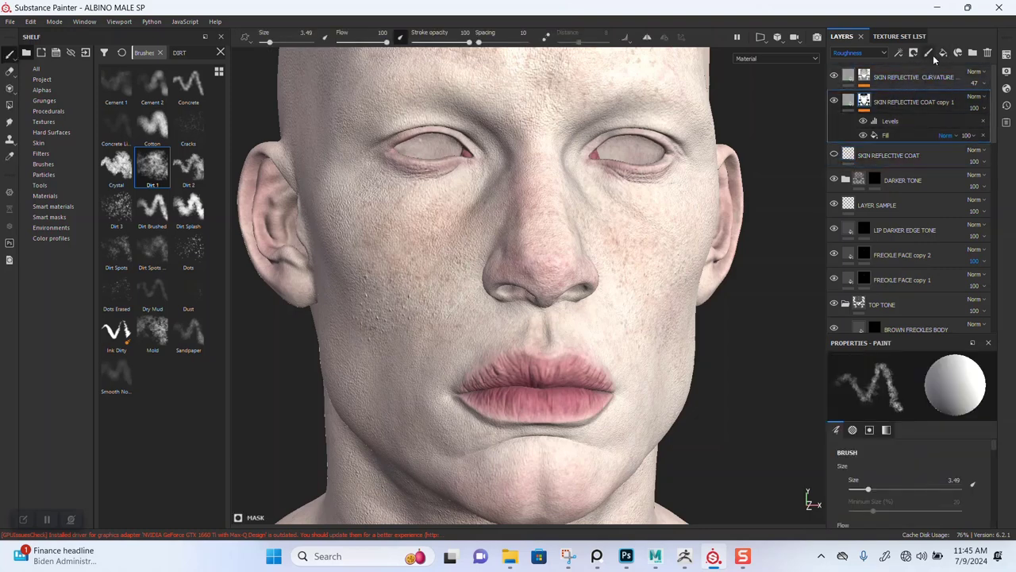
{"action": "key", "text": "ctrl+d"}
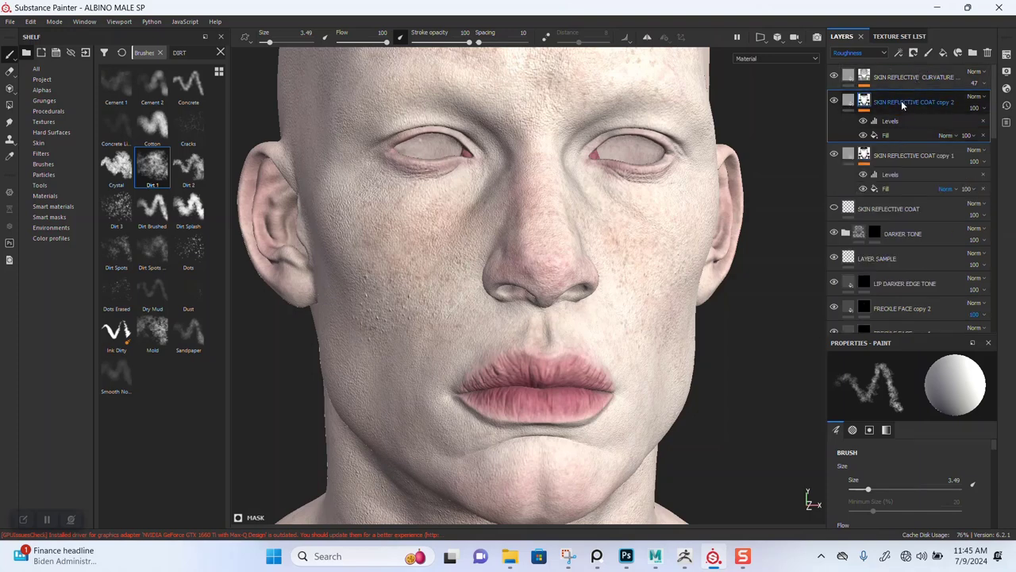
{"action": "left_click_drag", "start_coordinate": [904, 106], "coordinate": [899, 189]}
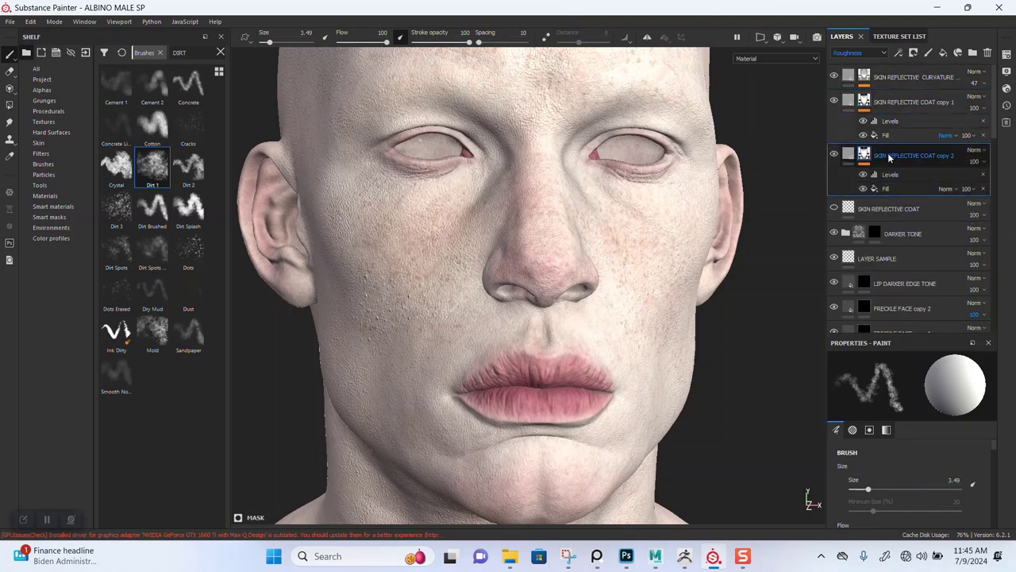
Replace the duplicated coat's mask with a plain black mask and rename the layer SKIN REFLECTIVE BASE.
{"action": "right_click", "coordinate": [892, 157]}
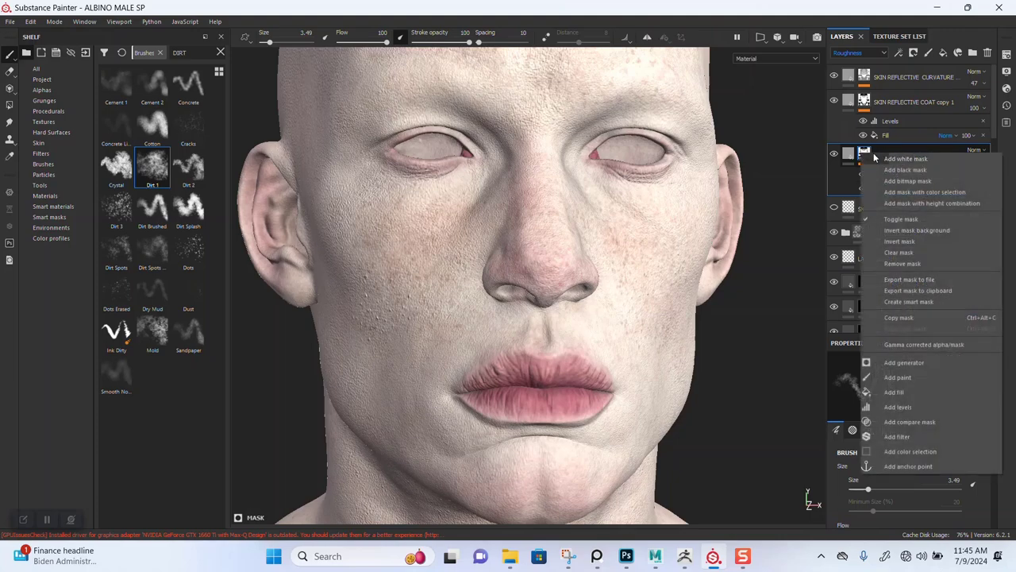
{"action": "left_click", "coordinate": [893, 170]}
{"action": "double_click", "coordinate": [894, 154]}
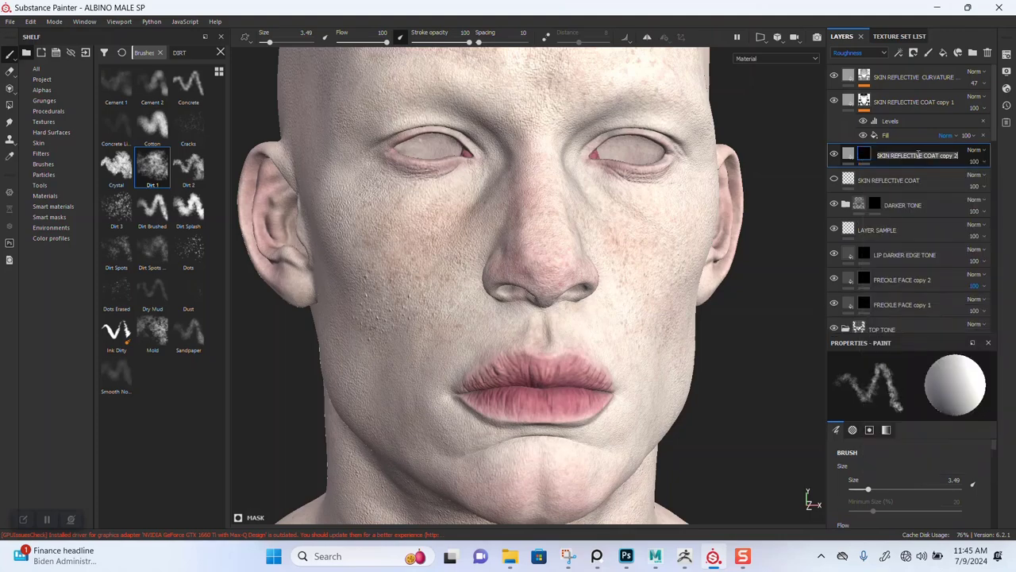
{"action": "left_click", "coordinate": [961, 155]}
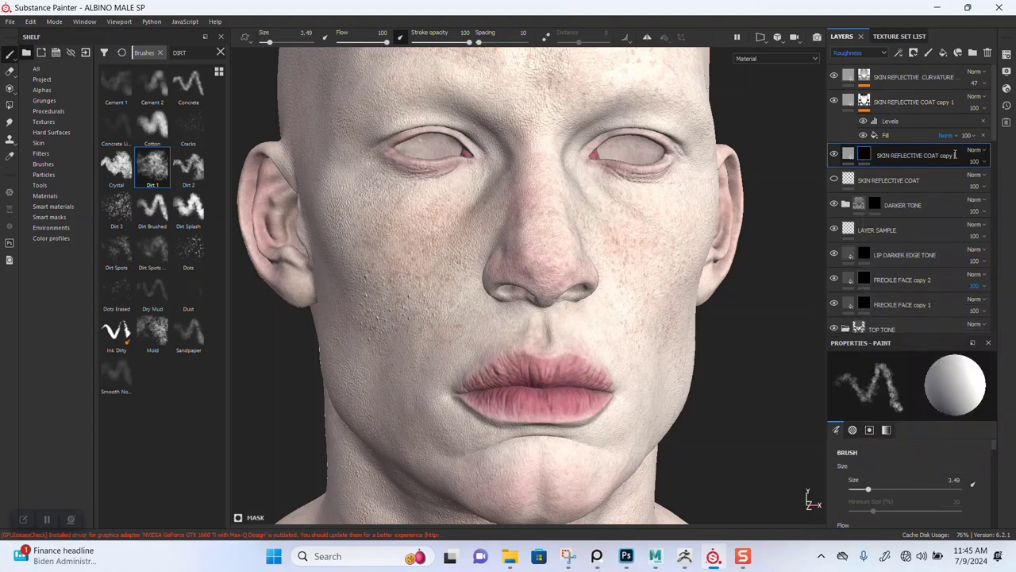
{"action": "key", "text": "BackSpace"}
{"action": "key", "text": "BackSpace"}
{"action": "key", "text": "BackSpace"}
{"action": "key", "text": "BackSpace"}
{"action": "key", "text": "BackSpace"}
{"action": "key", "text": "BackSpace"}
{"action": "key", "text": "BackSpace"}
{"action": "key", "text": "BackSpace"}
{"action": "key", "text": "BackSpace"}
{"action": "key", "text": "BackSpace"}
{"action": "key", "text": "Return"}
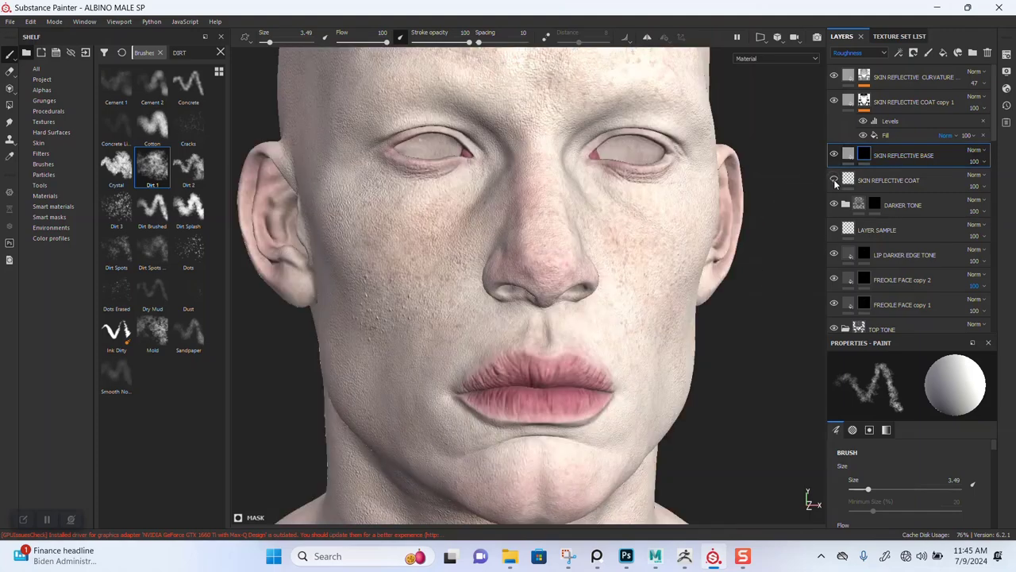
Show the SKIN REFLECTIVE COAT layer and bring SKIN REFLECTIVE BASE to the top of the stack with a roughness of 0.244.
{"action": "left_click", "coordinate": [834, 180]}
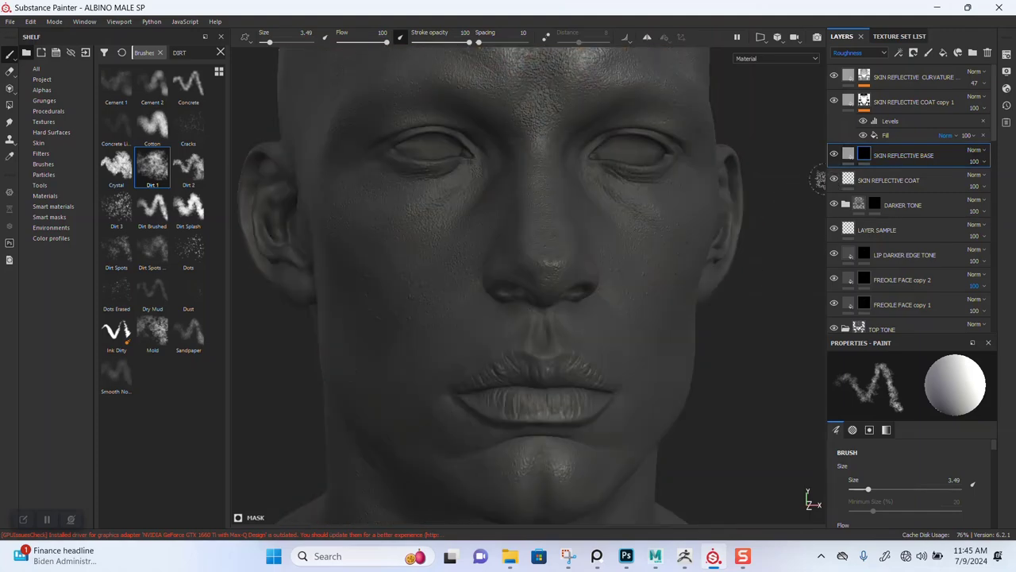
{"action": "left_click", "coordinate": [847, 153]}
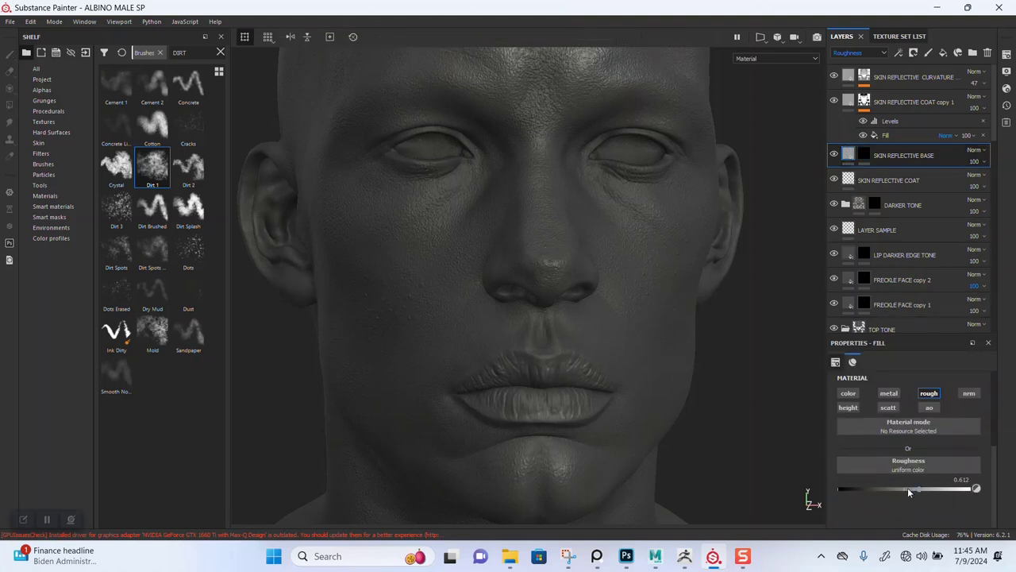
{"action": "mouse_move", "coordinate": [908, 488]}
{"action": "left_mouse_down"}
{"action": "mouse_move", "coordinate": [829, 486]}
{"action": "mouse_move", "coordinate": [871, 488]}
{"action": "left_mouse_up"}
{"action": "left_click_drag", "start_coordinate": [898, 155], "coordinate": [897, 76]}
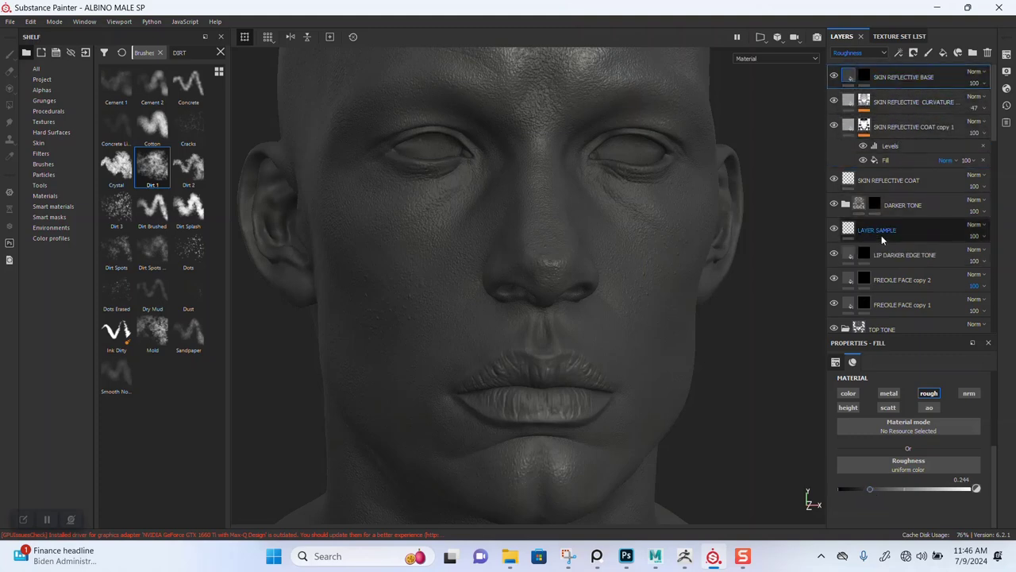
Set the roughness of SKIN REFLECTIVE BASE to 0.092 and check the reflections on the forehead.
{"action": "left_click_drag", "start_coordinate": [864, 485], "coordinate": [889, 489]}
{"action": "left_click_drag", "start_coordinate": [975, 497], "coordinate": [849, 489]}
{"action": "left_click_drag", "start_coordinate": [634, 259], "coordinate": [625, 354], "text": "alt"}
{"action": "right_click_drag", "start_coordinate": [621, 297], "coordinate": [659, 357], "text": "alt"}
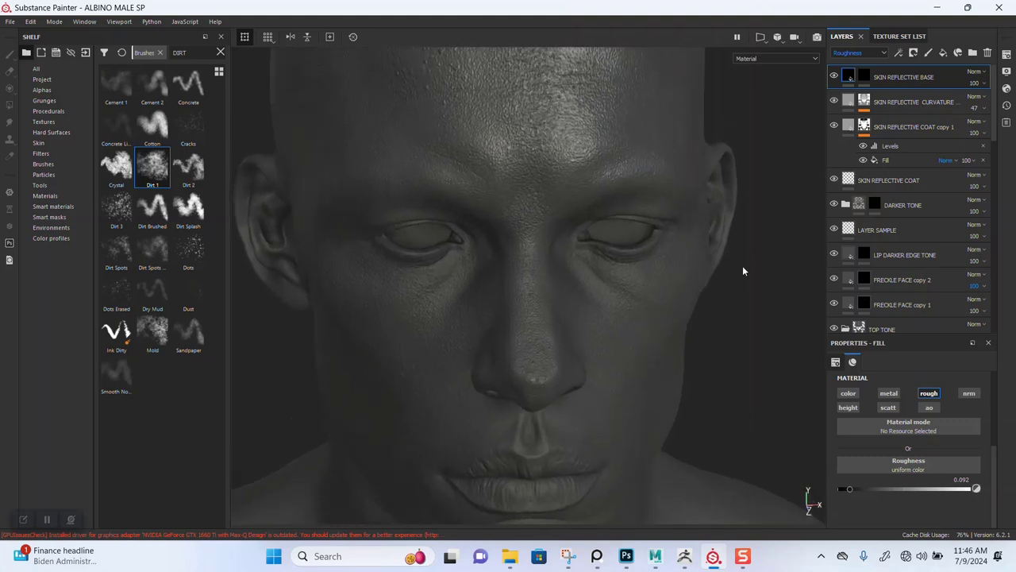
Switch the layer stack to the Base Color channel and hide the curvature coat and SKIN REFLECTIVE COAT copy 1.
{"action": "left_click", "coordinate": [858, 51]}
{"action": "left_click", "coordinate": [857, 65]}
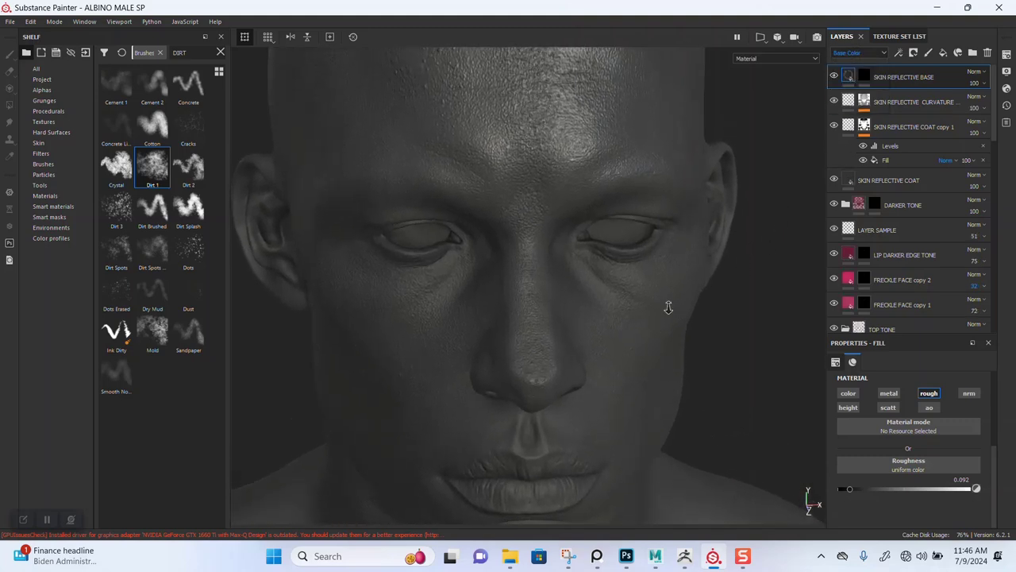
{"action": "left_click_drag", "start_coordinate": [668, 307], "coordinate": [700, 275], "text": "alt"}
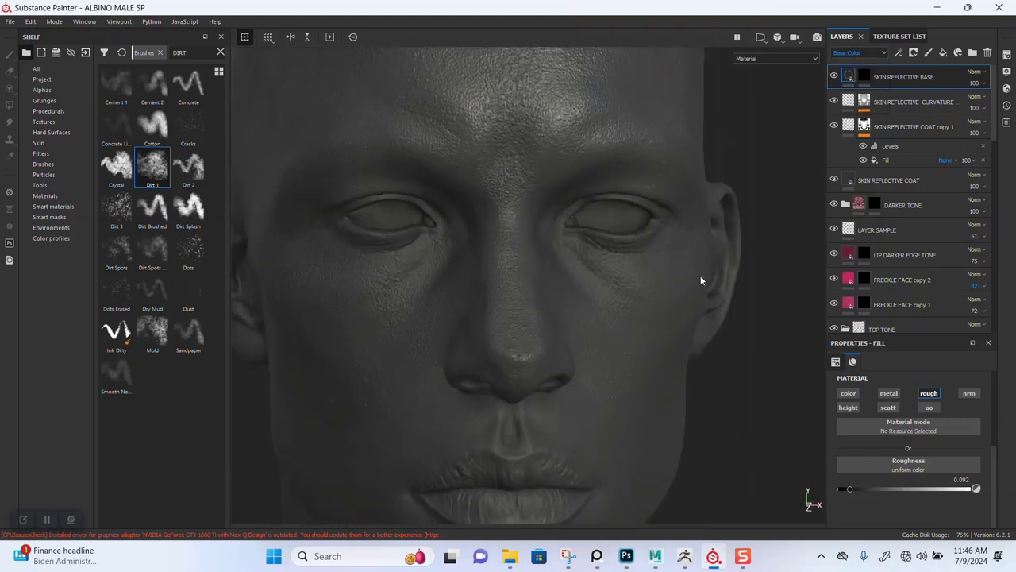
{"action": "left_click", "coordinate": [833, 127]}
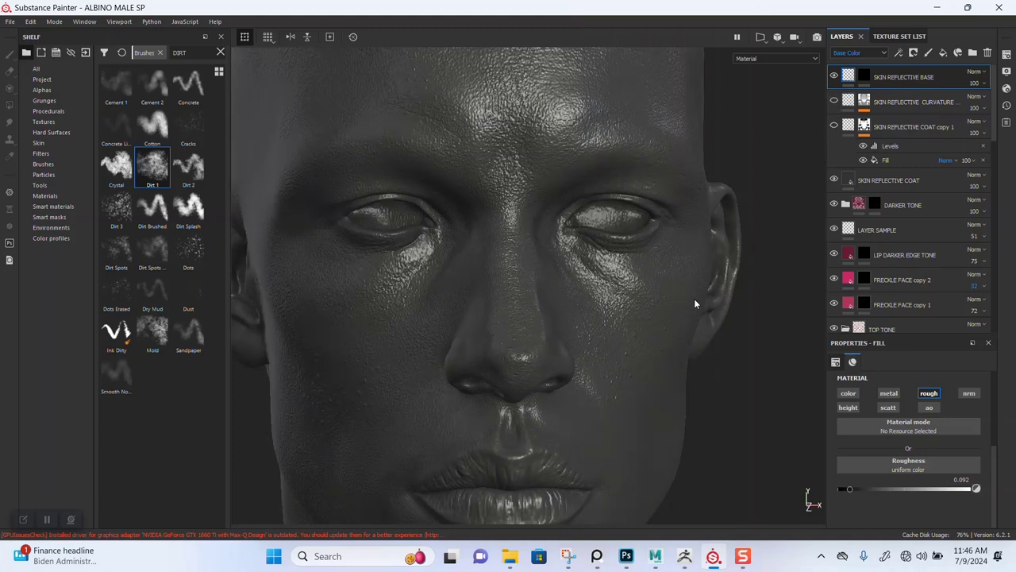
Remove the mask from SKIN REFLECTIVE BASE and set the layer's roughness to 0.896.
{"action": "mouse_move", "coordinate": [850, 488]}
{"action": "left_mouse_down"}
{"action": "mouse_move", "coordinate": [825, 487]}
{"action": "mouse_move", "coordinate": [915, 495]}
{"action": "left_mouse_up"}
{"action": "right_click", "coordinate": [865, 79]}
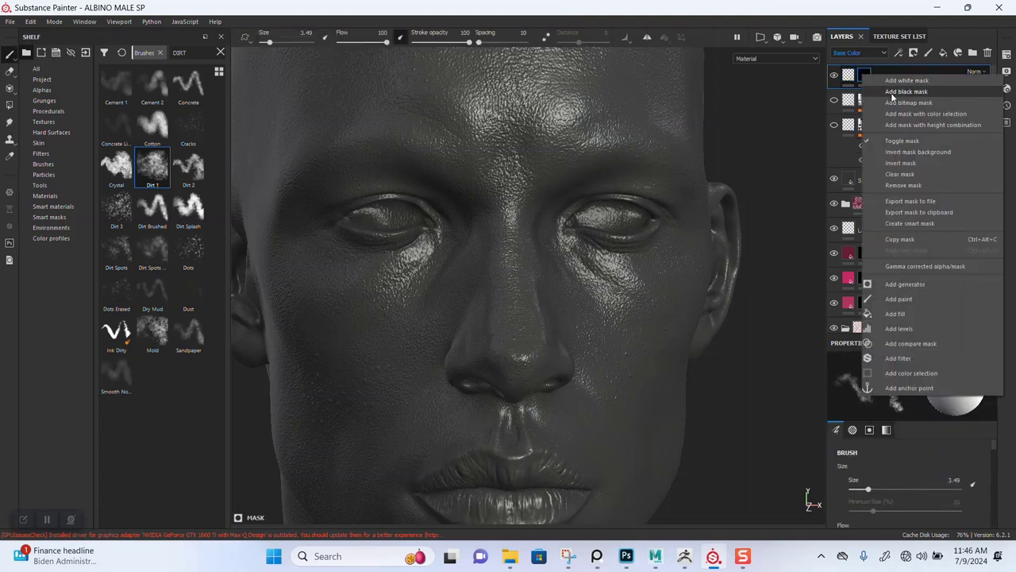
{"action": "left_click", "coordinate": [903, 185]}
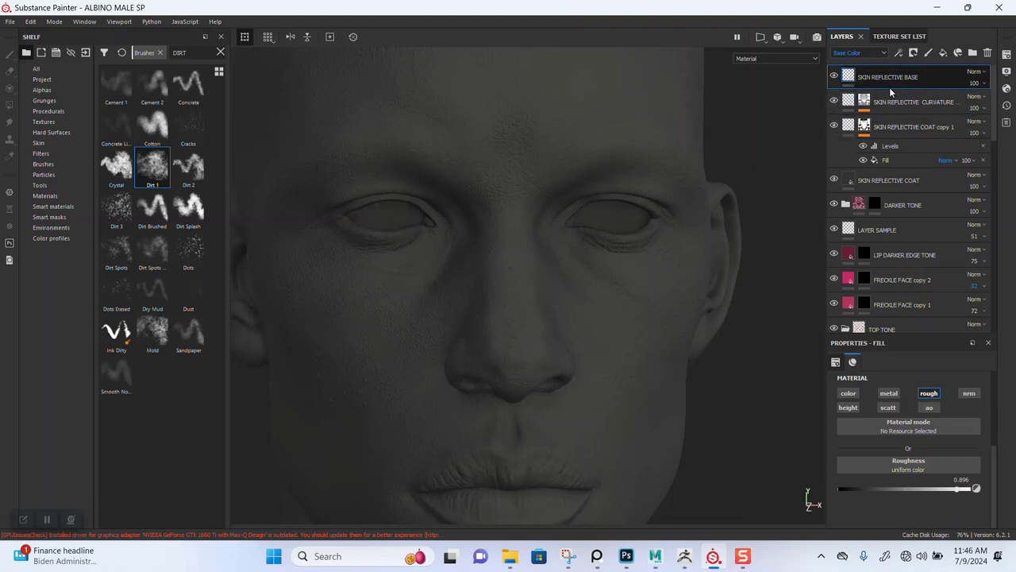
Move SKIN REFLECTIVE BASE below SKIN REFLECTIVE COAT copy 1 and set its roughness to 0.124.
{"action": "left_click_drag", "start_coordinate": [893, 82], "coordinate": [881, 162]}
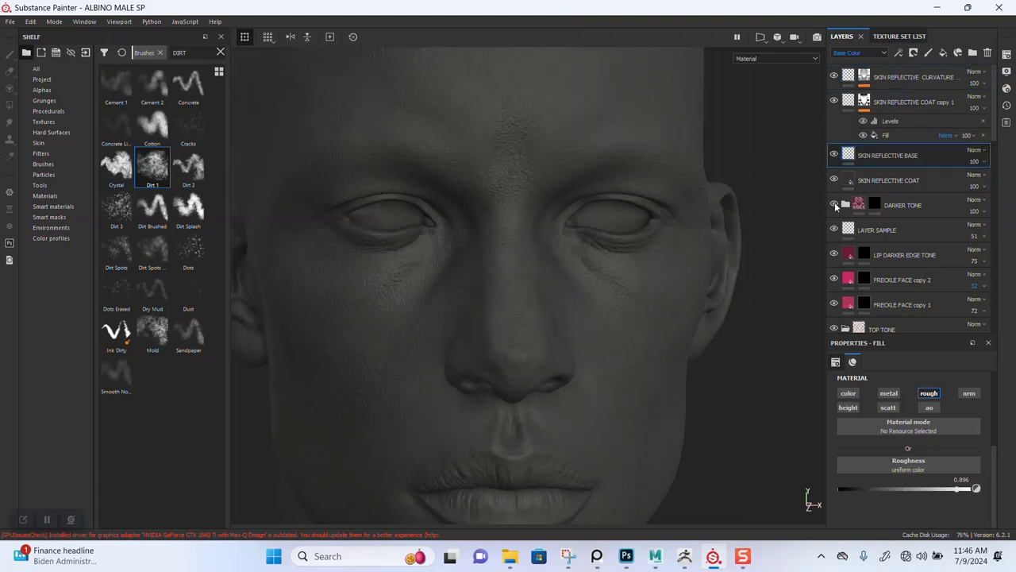
{"action": "left_click_drag", "start_coordinate": [884, 488], "coordinate": [859, 492]}
{"action": "left_click_drag", "start_coordinate": [648, 403], "coordinate": [779, 167], "text": "alt"}
{"action": "left_click_drag", "start_coordinate": [643, 210], "coordinate": [644, 262], "text": "alt"}
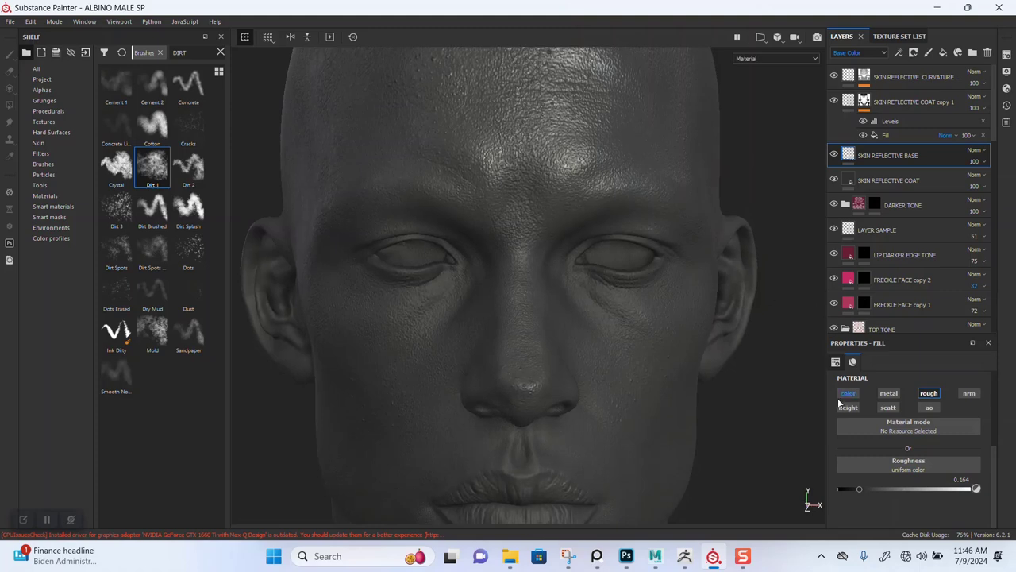
{"action": "mouse_move", "coordinate": [855, 491]}
{"action": "left_mouse_down"}
{"action": "mouse_move", "coordinate": [832, 488]}
{"action": "mouse_move", "coordinate": [853, 490]}
{"action": "left_mouse_up"}
Place SKIN REFLECTIVE BASE between the curvature coat and SKIN REFLECTIVE COAT copy 1, and set its roughness to 0.34.
{"action": "left_click_drag", "start_coordinate": [913, 157], "coordinate": [917, 75]}
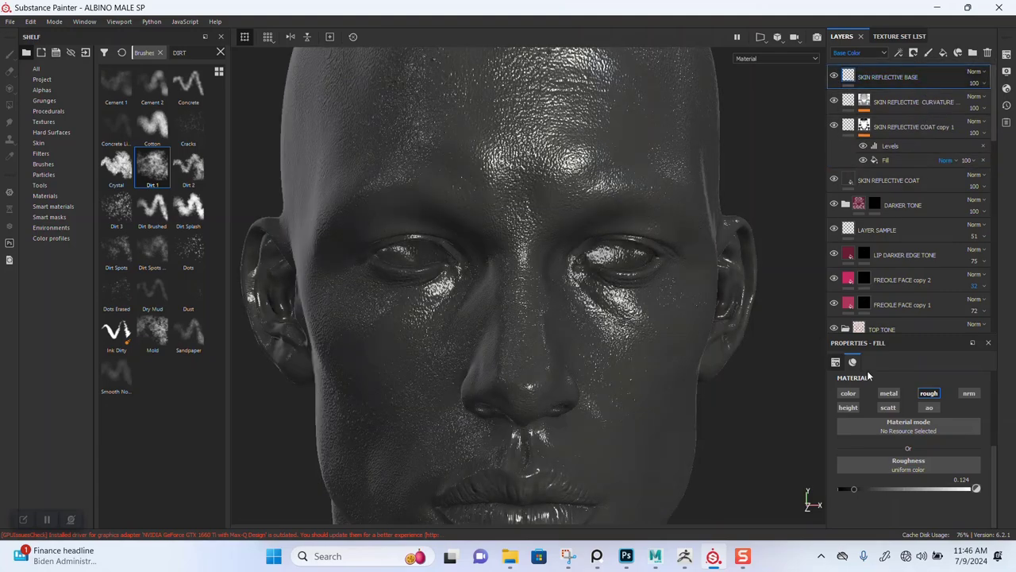
{"action": "left_click_drag", "start_coordinate": [887, 484], "coordinate": [914, 490]}
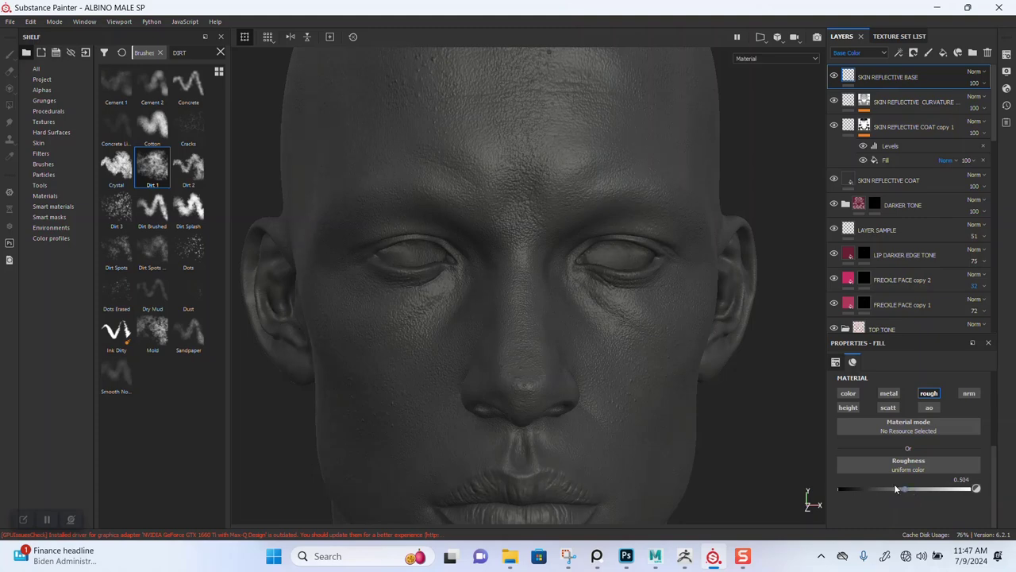
{"action": "left_click_drag", "start_coordinate": [898, 76], "coordinate": [899, 109]}
{"action": "mouse_move", "coordinate": [876, 489]}
{"action": "left_mouse_down"}
{"action": "mouse_move", "coordinate": [859, 488]}
{"action": "mouse_move", "coordinate": [882, 489]}
{"action": "left_mouse_up"}
{"action": "scroll", "coordinate": [595, 386], "scroll_direction": "down", "scroll_amount": 2}
{"action": "middle_click_drag", "start_coordinate": [594, 386], "coordinate": [586, 300], "text": "alt"}
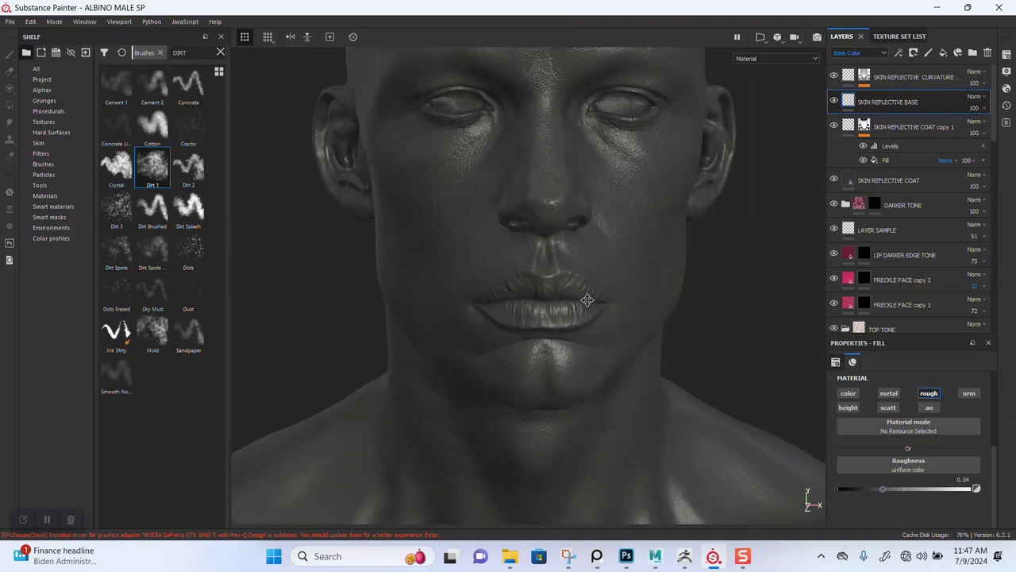
{"action": "left_click_drag", "start_coordinate": [587, 300], "coordinate": [608, 277], "text": "alt"}
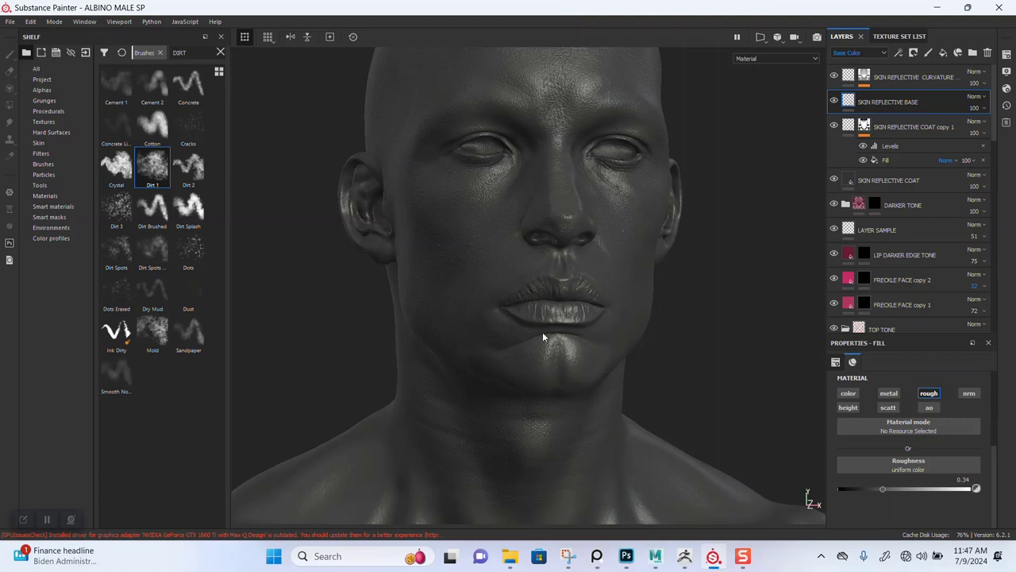
{"action": "left_click_drag", "start_coordinate": [576, 309], "coordinate": [784, 249], "text": "alt"}
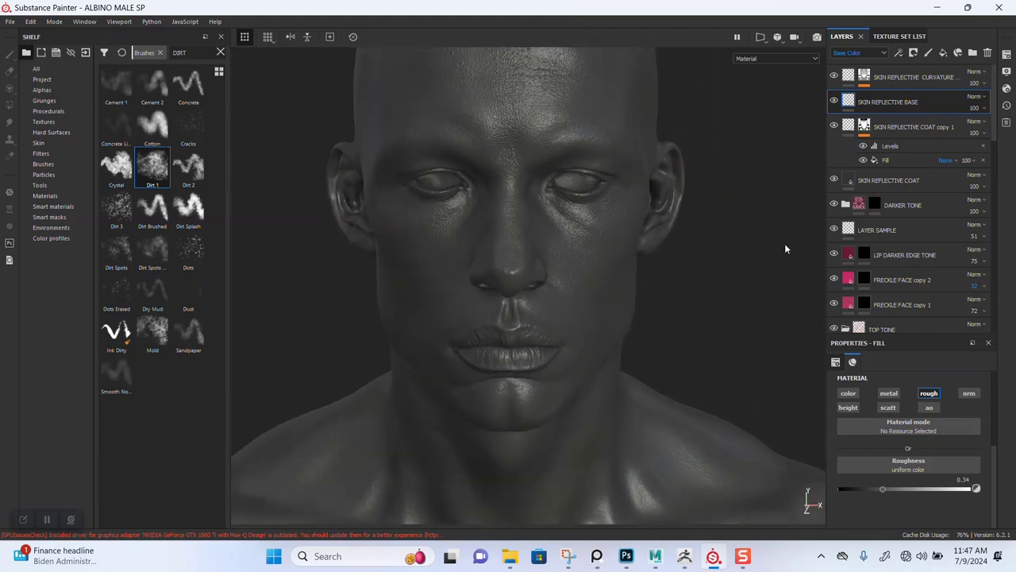
Hide the SKIN REFLECTIVE COAT layer and inspect the coloured skin on the face, neck and chest.
{"action": "left_click", "coordinate": [833, 180]}
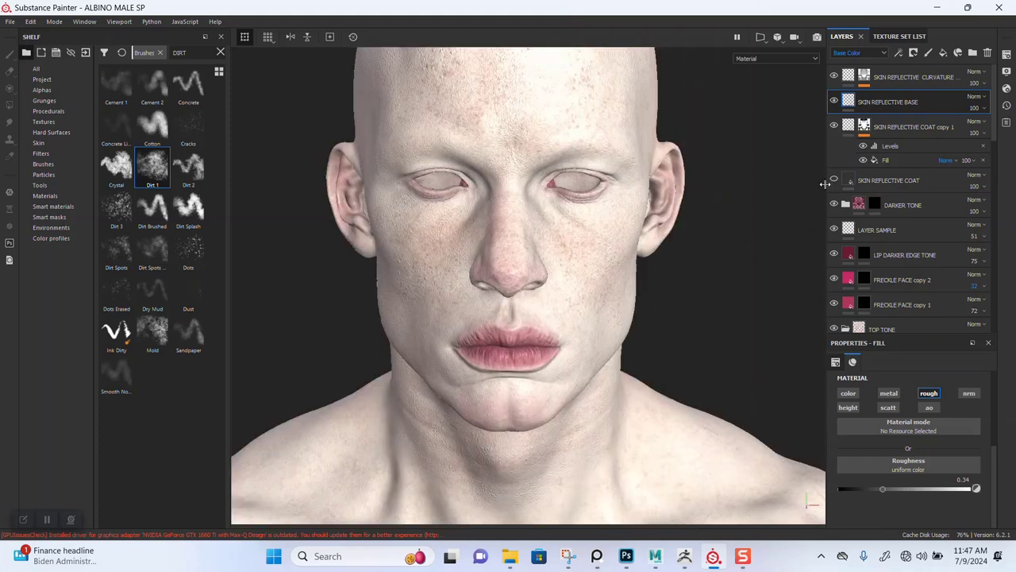
{"action": "scroll", "coordinate": [615, 313], "scroll_direction": "up", "scroll_amount": 3}
{"action": "mouse_move", "coordinate": [671, 327]}
{"action": "right_mouse_down", "text": "shift"}
{"action": "mouse_move", "coordinate": [607, 329]}
{"action": "mouse_move", "coordinate": [710, 318]}
{"action": "mouse_move", "coordinate": [651, 326]}
{"action": "right_mouse_up", "text": "shift"}
{"action": "left_click_drag", "start_coordinate": [643, 363], "coordinate": [656, 415], "text": "alt"}
{"action": "scroll", "coordinate": [656, 373], "scroll_direction": "down", "scroll_amount": 3}
{"action": "scroll", "coordinate": [654, 271], "scroll_direction": "down", "scroll_amount": 1}
{"action": "middle_click_drag", "start_coordinate": [632, 341], "coordinate": [625, 229], "text": "alt"}
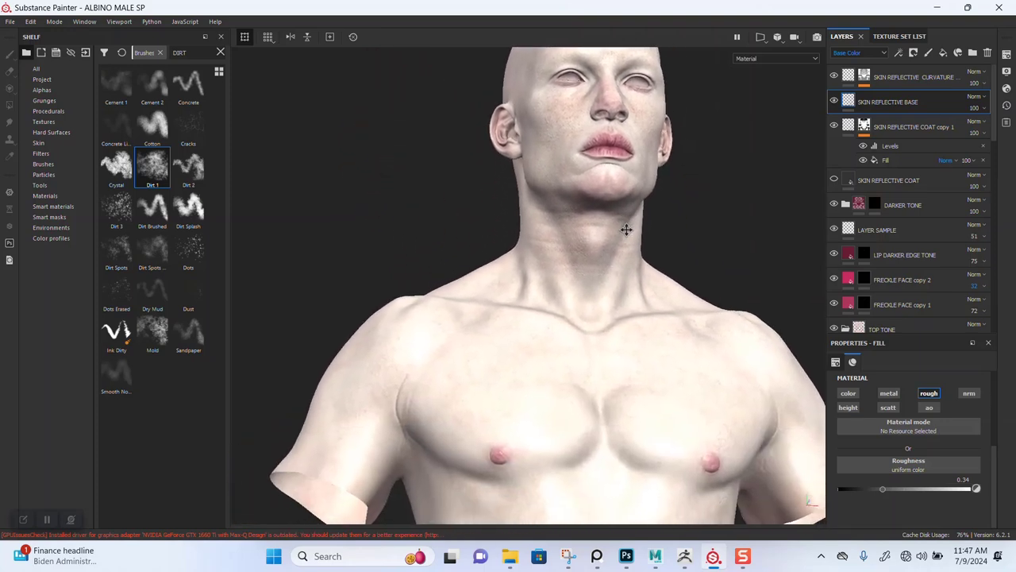
{"action": "left_click_drag", "start_coordinate": [630, 334], "coordinate": [622, 339], "text": "alt"}
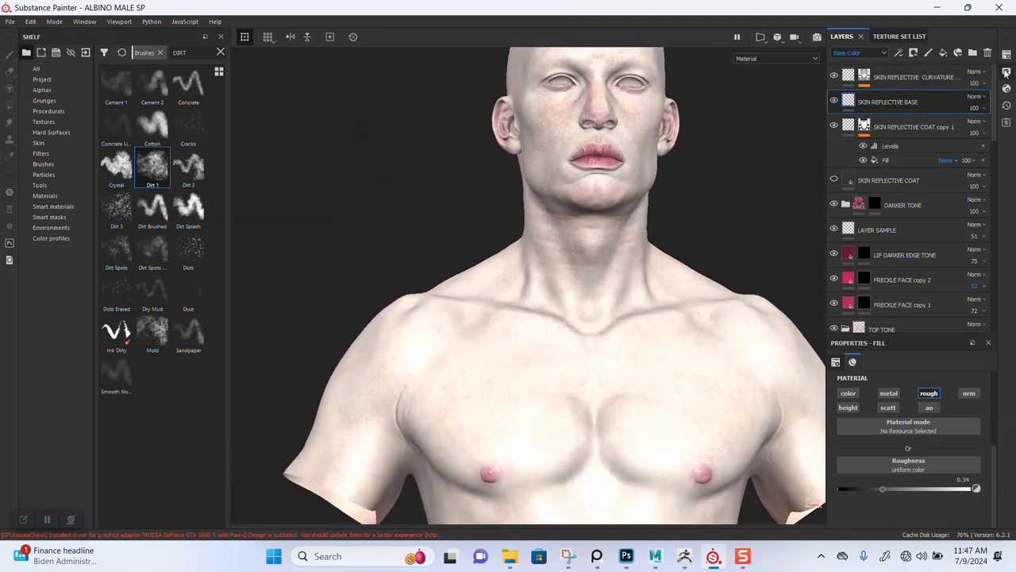
Set the environment map to Mondarrain 3 and rotate the environment lighting to 258 around the face.
{"action": "left_click", "coordinate": [1005, 72]}
{"action": "left_click", "coordinate": [921, 163]}
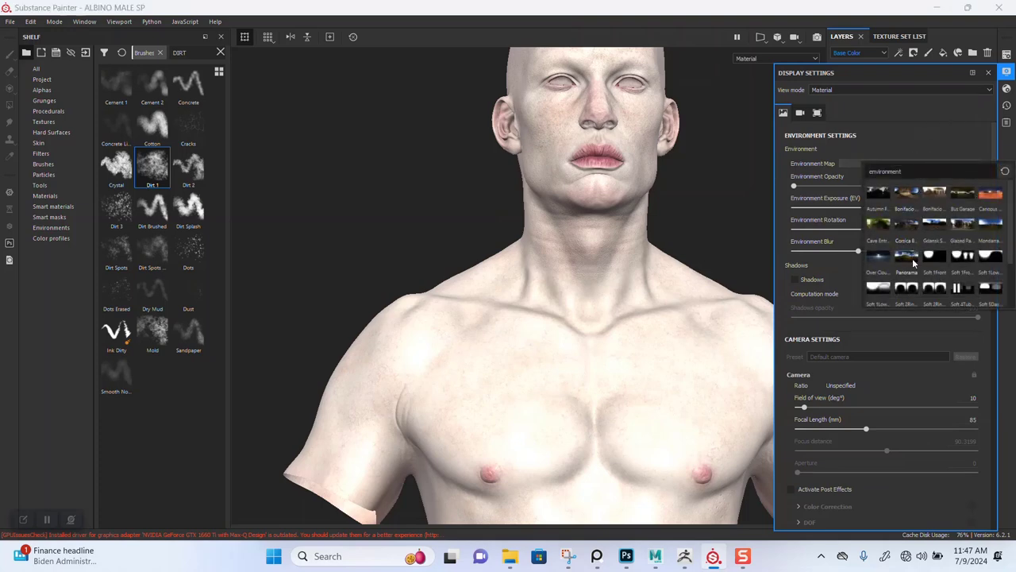
{"action": "left_click", "coordinate": [990, 225]}
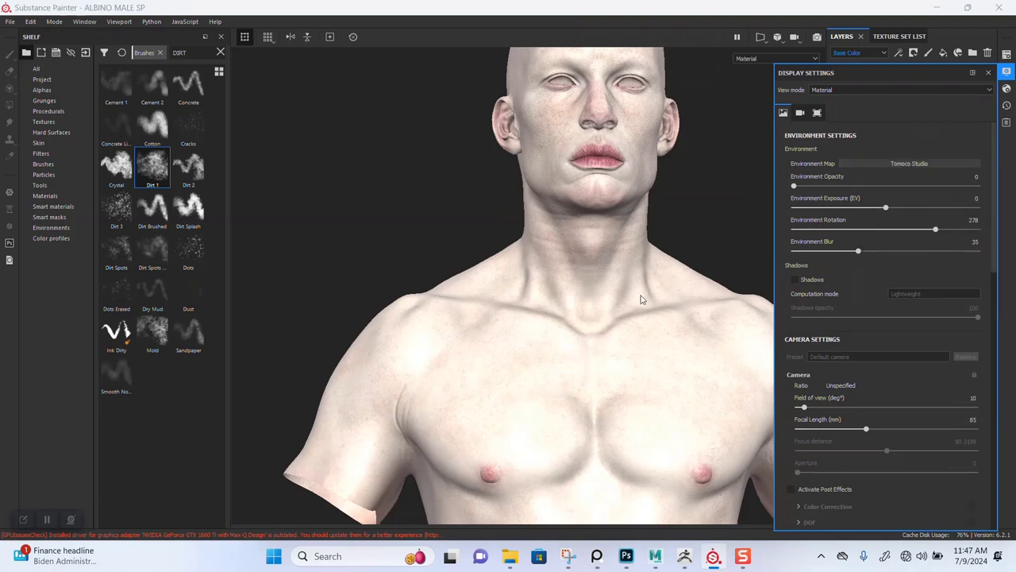
{"action": "middle_click_drag", "start_coordinate": [608, 272], "coordinate": [561, 324]}
{"action": "right_click_drag", "start_coordinate": [585, 340], "coordinate": [699, 313], "text": "shift"}
Set the environment map to Soft 1LowContrastFront 2Backs and check the cheek in three-quarter view with the environment rotated to 295.
{"action": "left_click", "coordinate": [912, 166]}
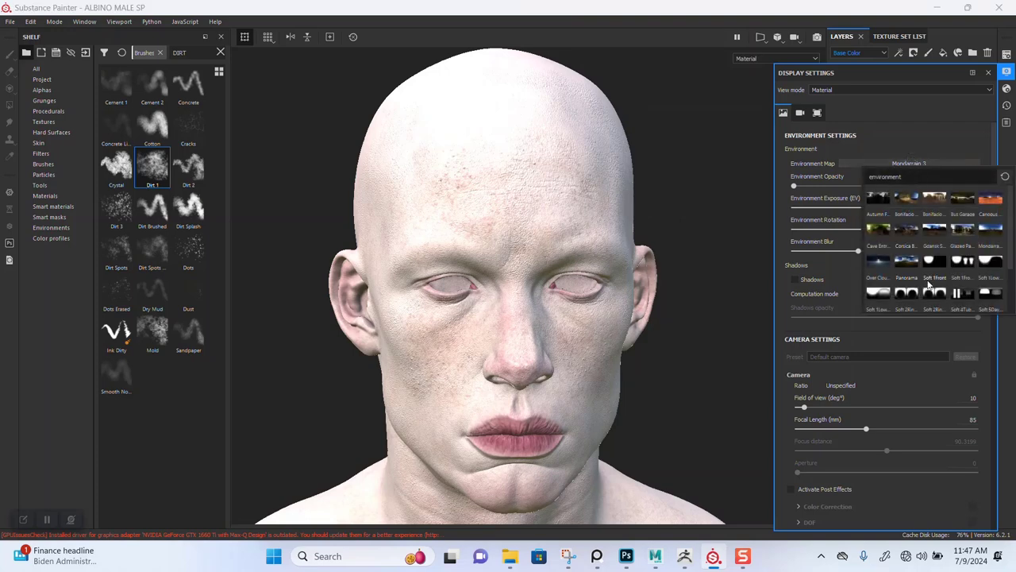
{"action": "left_click", "coordinate": [874, 296]}
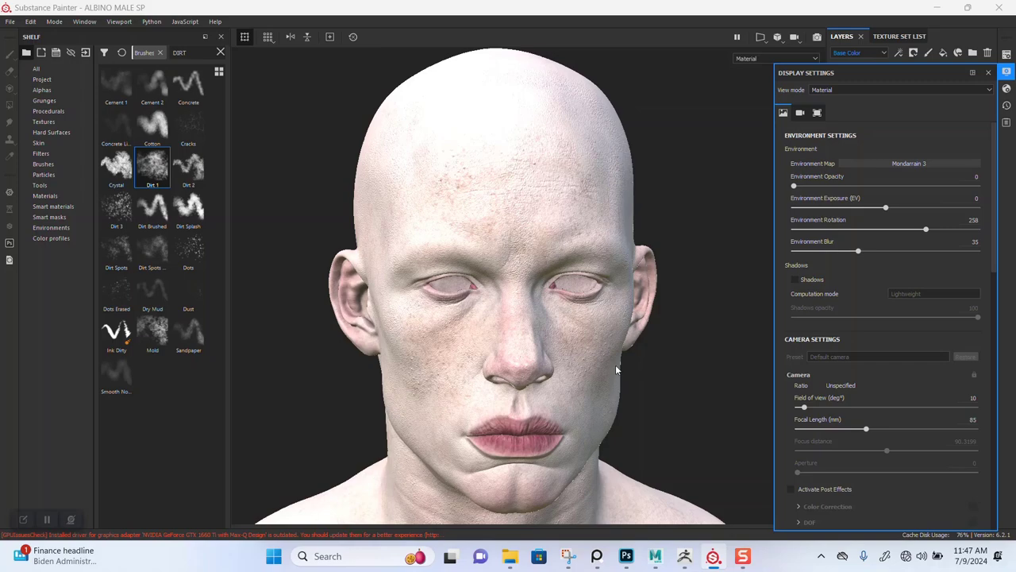
{"action": "right_click_drag", "start_coordinate": [648, 359], "coordinate": [573, 365], "text": "shift"}
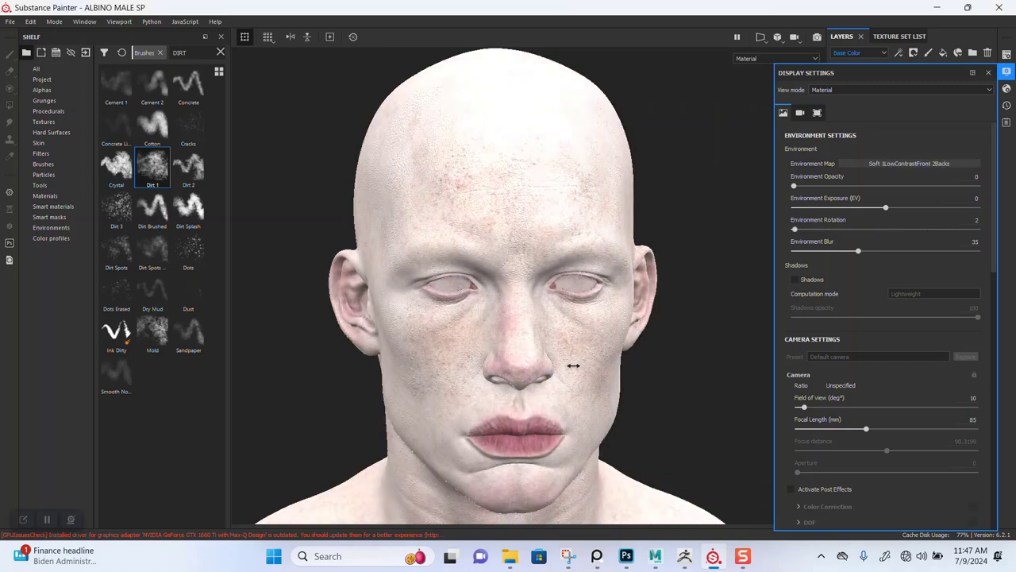
{"action": "left_click_drag", "start_coordinate": [578, 367], "coordinate": [659, 340], "text": "alt"}
{"action": "right_click_drag", "start_coordinate": [617, 338], "coordinate": [636, 354], "text": "alt"}
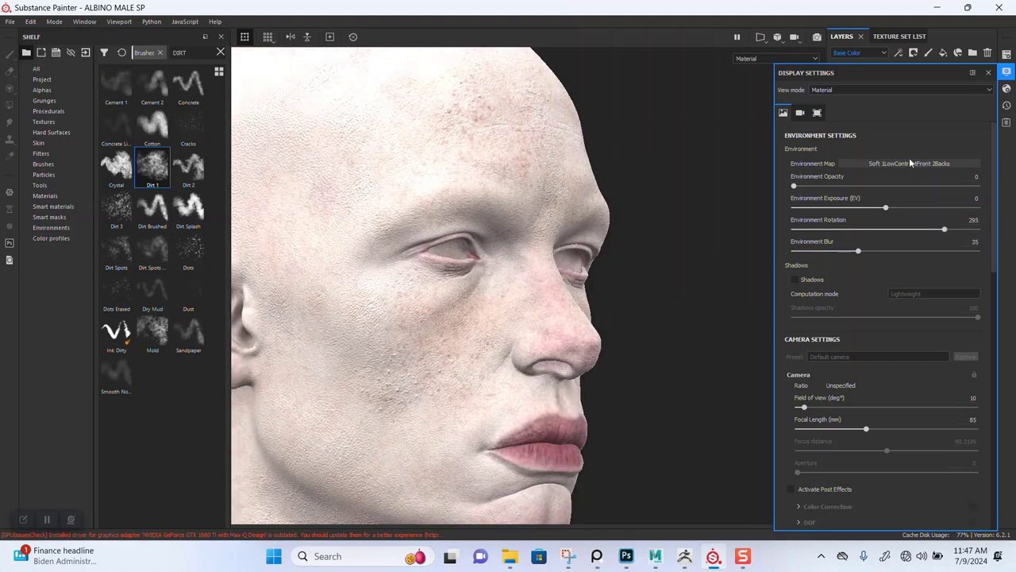
Close the display settings, show the SKIN REFLECTIVE COAT layer again and check the grey face from the front with SKIN REFLECTIVE BASE enabled.
{"action": "right_click_drag", "start_coordinate": [645, 292], "coordinate": [642, 328], "text": "alt"}
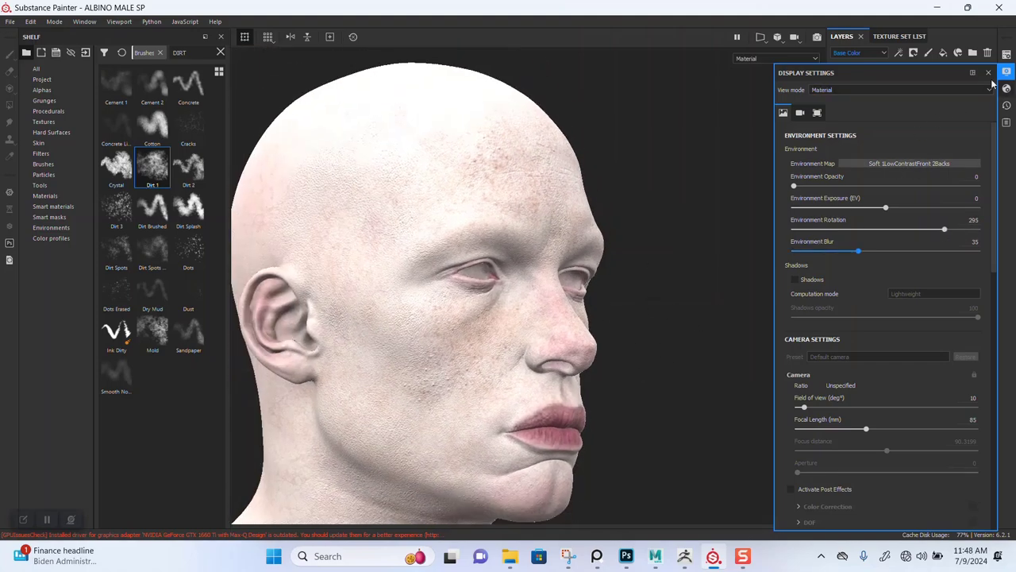
{"action": "left_click", "coordinate": [988, 73]}
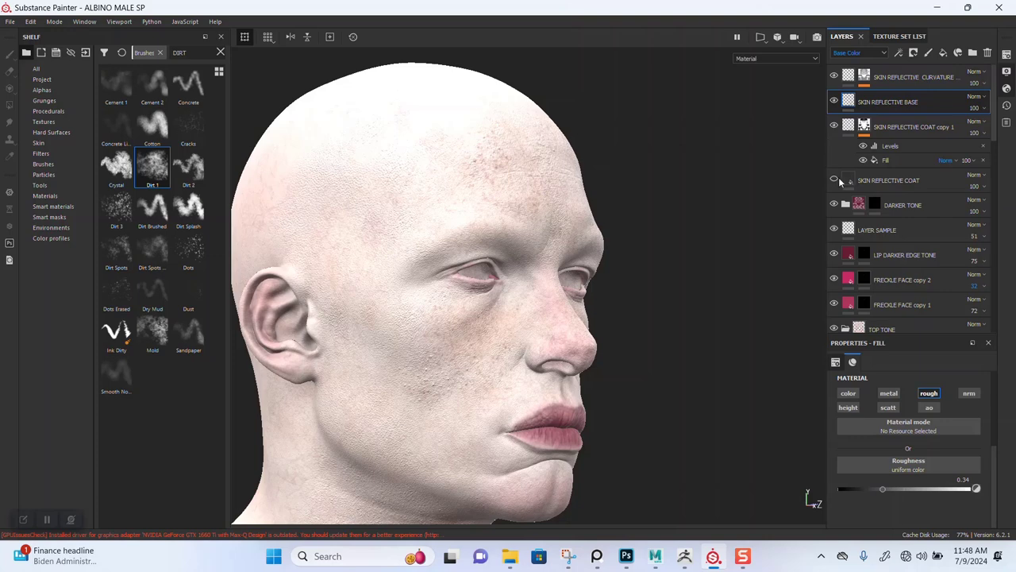
{"action": "left_click", "coordinate": [833, 181]}
{"action": "left_click_drag", "start_coordinate": [654, 333], "coordinate": [610, 334], "text": "alt"}
{"action": "left_click", "coordinate": [833, 101]}
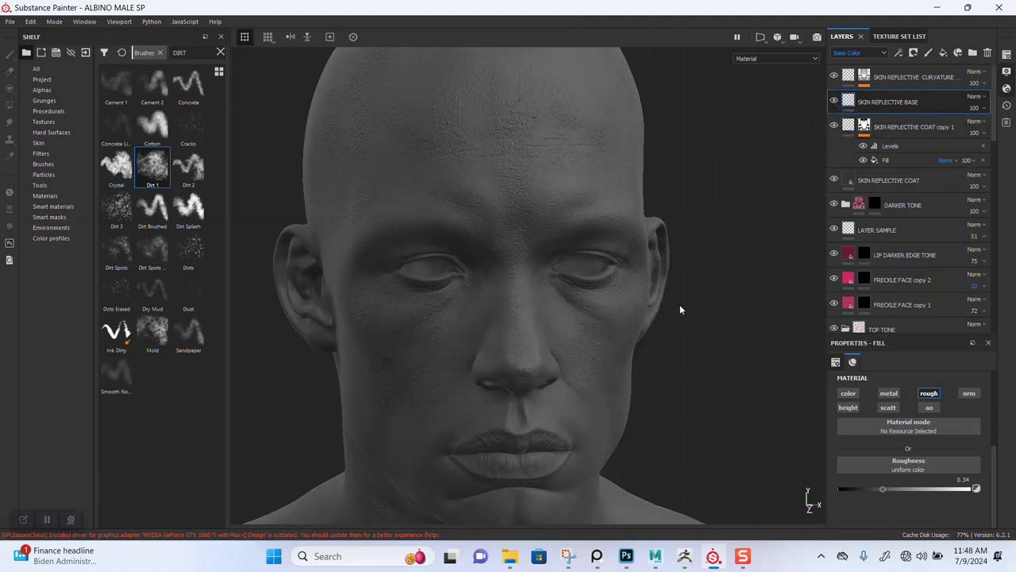
{"action": "left_click_drag", "start_coordinate": [679, 309], "coordinate": [746, 224], "text": "alt"}
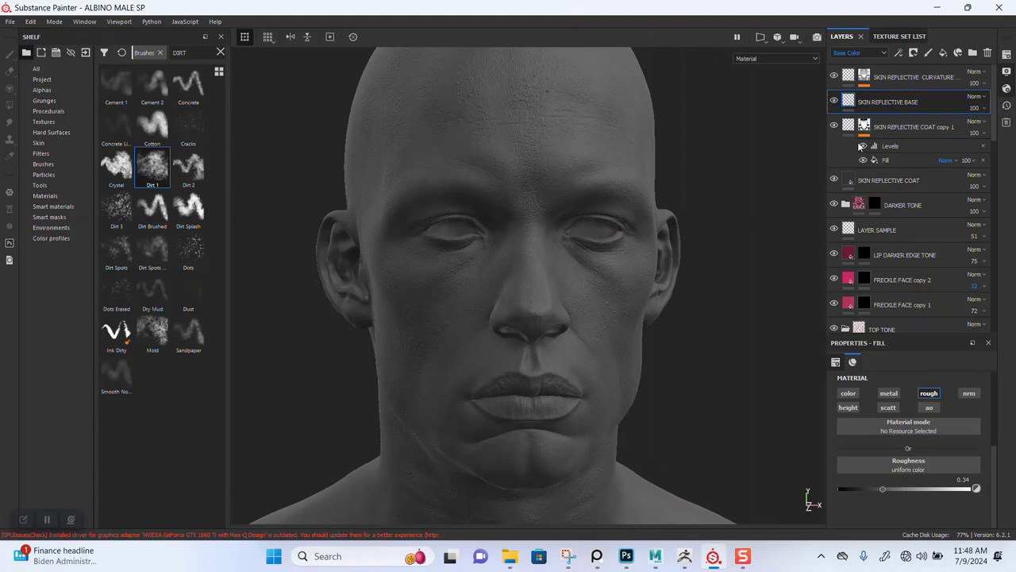
Move SKIN REFLECTIVE BASE directly below SKIN REFLECTIVE COAT copy 1 and lower its roughness to 0.12.
{"action": "mouse_move", "coordinate": [867, 489]}
{"action": "left_mouse_down"}
{"action": "mouse_move", "coordinate": [834, 491]}
{"action": "mouse_move", "coordinate": [877, 490]}
{"action": "left_mouse_up"}
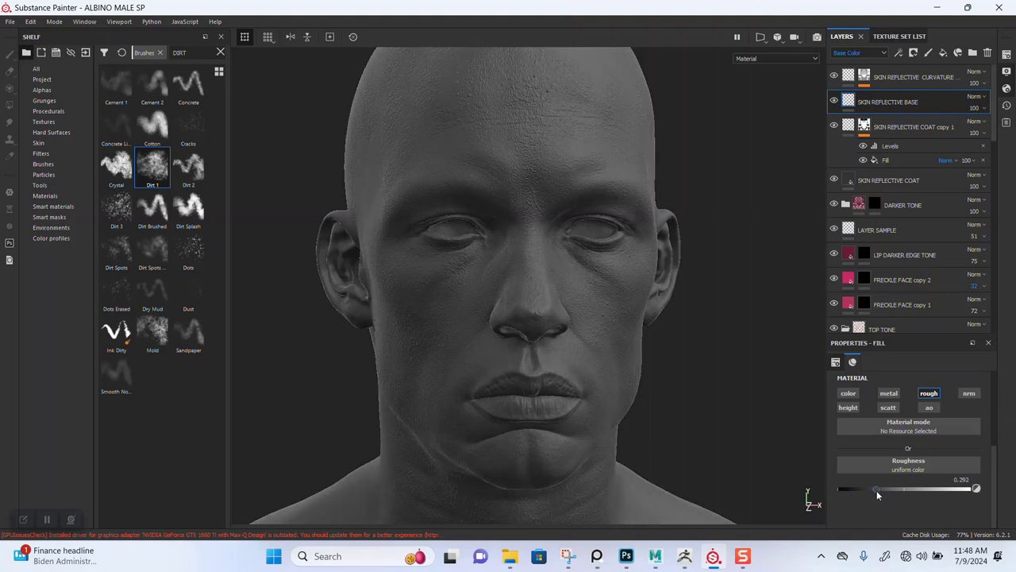
{"action": "left_click_drag", "start_coordinate": [902, 104], "coordinate": [903, 152]}
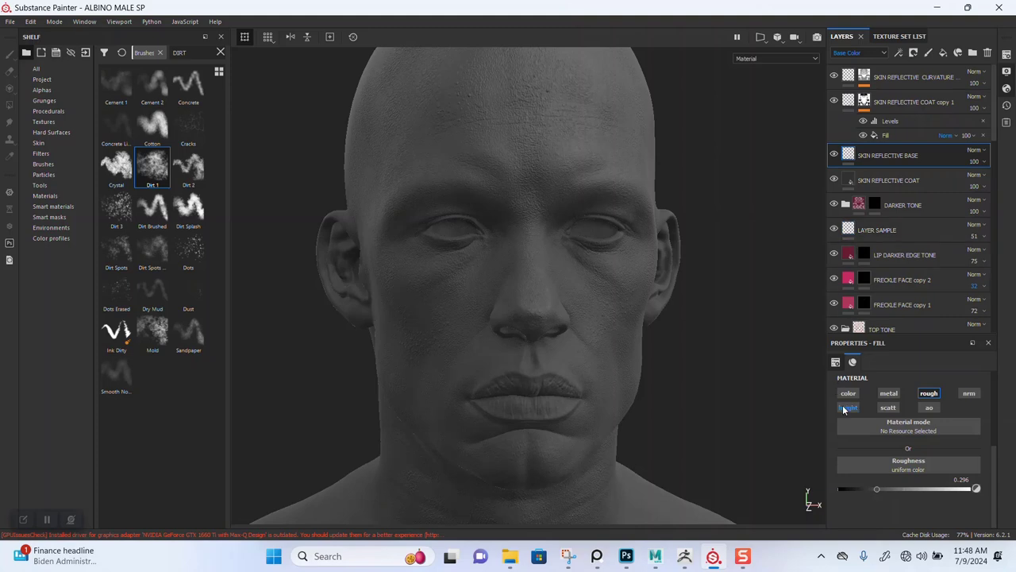
{"action": "mouse_move", "coordinate": [850, 489]}
{"action": "left_mouse_down"}
{"action": "mouse_move", "coordinate": [831, 496]}
{"action": "mouse_move", "coordinate": [855, 497]}
{"action": "mouse_move", "coordinate": [831, 494]}
{"action": "left_mouse_up"}
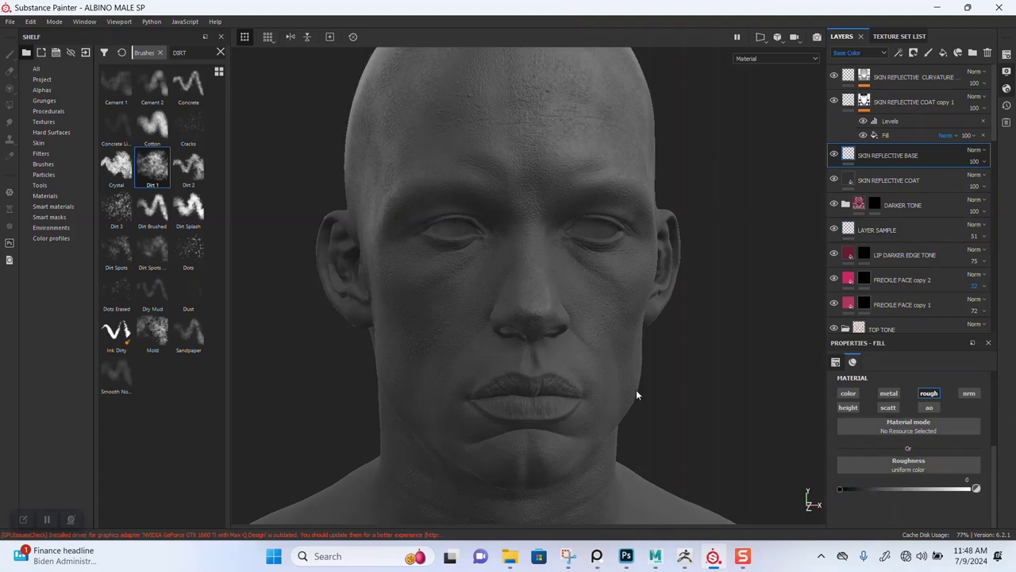
Examine the skin's reflections on the forehead, eyes, mouth and neck from several angles and lighting directions.
{"action": "left_click_drag", "start_coordinate": [636, 394], "coordinate": [635, 310], "text": "alt"}
{"action": "right_click_drag", "start_coordinate": [635, 310], "coordinate": [666, 302], "text": "alt"}
{"action": "mouse_move", "coordinate": [666, 302]}
{"action": "left_mouse_down", "text": "alt"}
{"action": "mouse_move", "coordinate": [661, 278]}
{"action": "mouse_move", "coordinate": [671, 310]}
{"action": "mouse_move", "coordinate": [699, 238]}
{"action": "mouse_move", "coordinate": [738, 238]}
{"action": "mouse_move", "coordinate": [682, 303]}
{"action": "left_mouse_up", "text": "alt"}
{"action": "right_click_drag", "start_coordinate": [682, 303], "coordinate": [658, 259], "text": "alt"}
{"action": "left_click_drag", "start_coordinate": [658, 259], "coordinate": [646, 324], "text": "alt"}
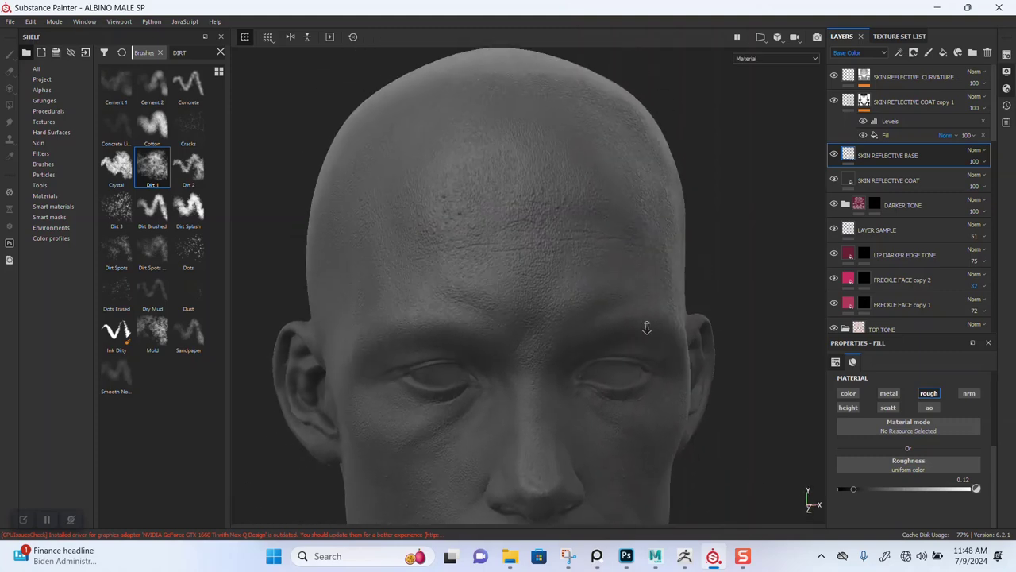
{"action": "right_click_drag", "start_coordinate": [646, 325], "coordinate": [653, 368], "text": "alt"}
{"action": "left_click_drag", "start_coordinate": [654, 368], "coordinate": [629, 322], "text": "alt"}
{"action": "right_click_drag", "start_coordinate": [628, 323], "coordinate": [629, 387], "text": "alt"}
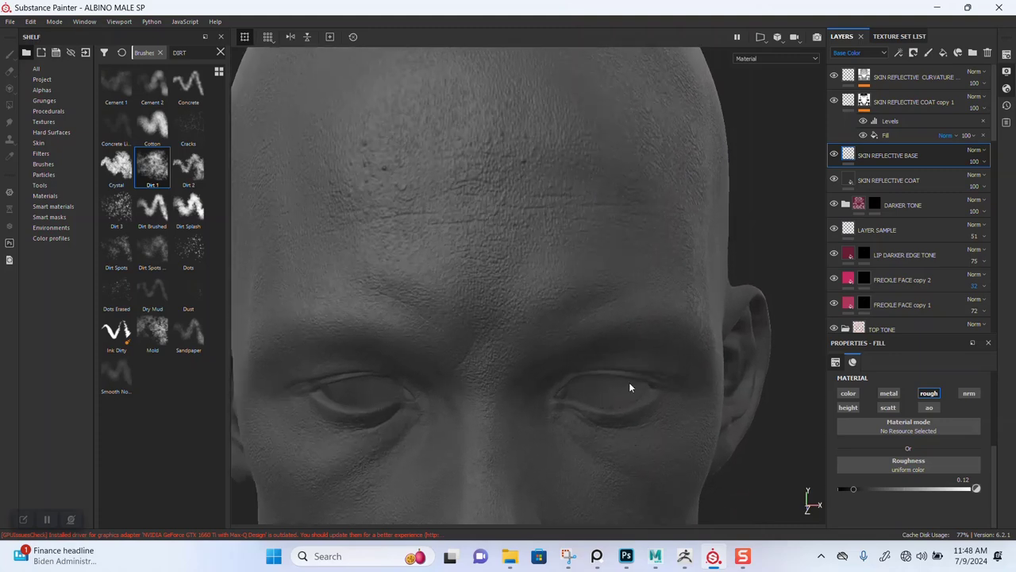
{"action": "middle_click_drag", "start_coordinate": [630, 333], "coordinate": [640, 294], "text": "alt"}
{"action": "right_click_drag", "start_coordinate": [639, 294], "coordinate": [644, 267], "text": "alt"}
{"action": "middle_click_drag", "start_coordinate": [642, 350], "coordinate": [633, 281], "text": "alt"}
{"action": "left_click_drag", "start_coordinate": [626, 343], "coordinate": [810, 164], "text": "alt"}
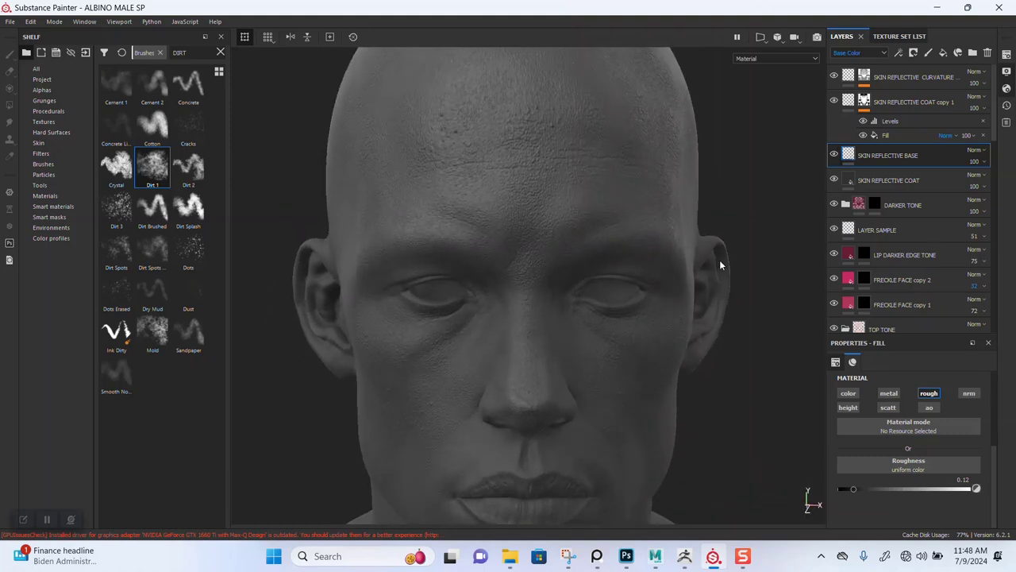
{"action": "middle_click_drag", "start_coordinate": [680, 379], "coordinate": [602, 219], "text": "alt"}
{"action": "left_click_drag", "start_coordinate": [581, 392], "coordinate": [601, 339], "text": "alt"}
{"action": "right_click_drag", "start_coordinate": [601, 338], "coordinate": [613, 388], "text": "shift"}
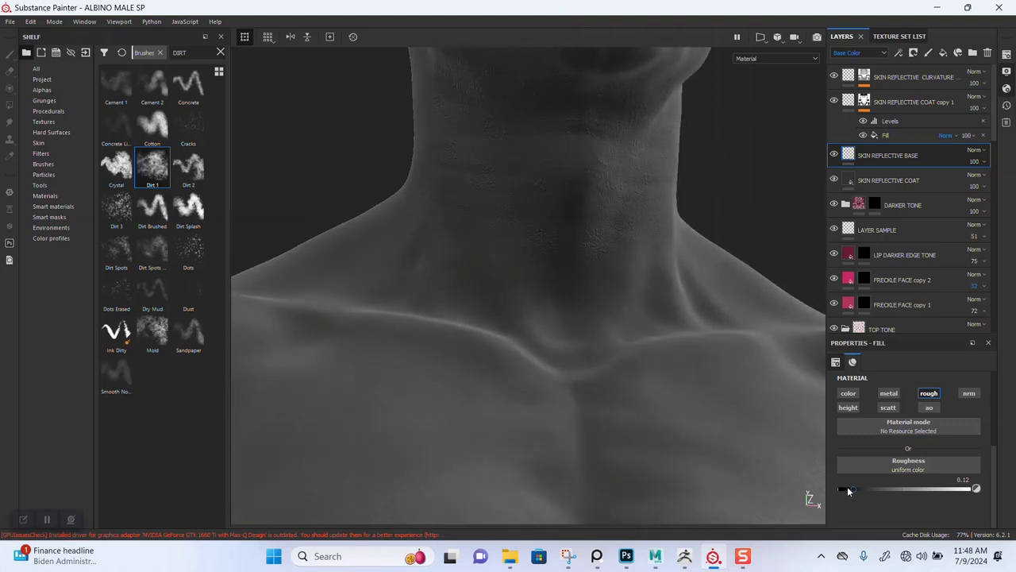
Set the roughness of SKIN REFLECTIVE BASE to 0.216 and check it on the chest, neck and face.
{"action": "left_click_drag", "start_coordinate": [862, 489], "coordinate": [866, 488]}
{"action": "left_click_drag", "start_coordinate": [706, 407], "coordinate": [606, 268], "text": "alt"}
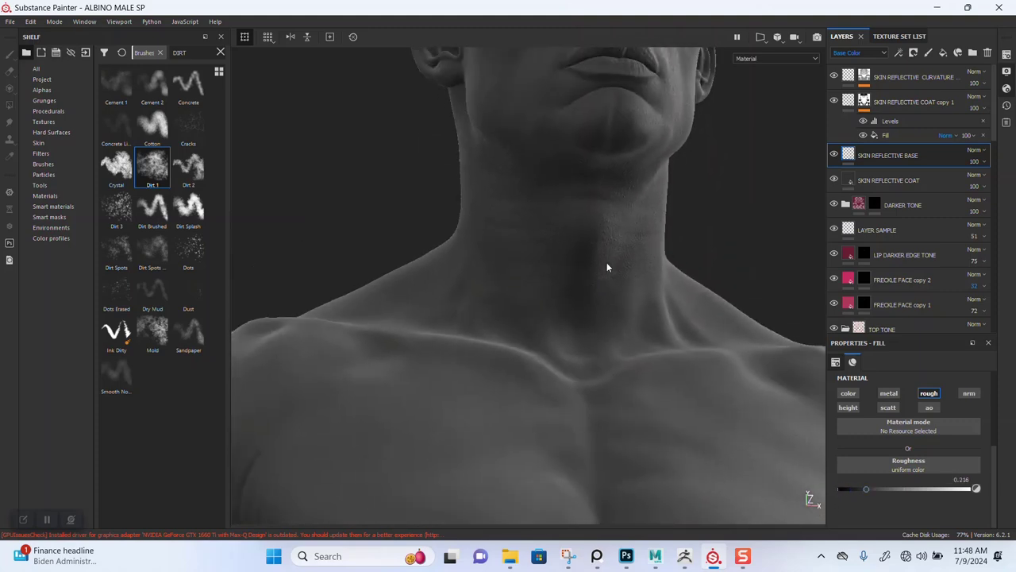
{"action": "left_click_drag", "start_coordinate": [626, 448], "coordinate": [690, 326], "text": "alt"}
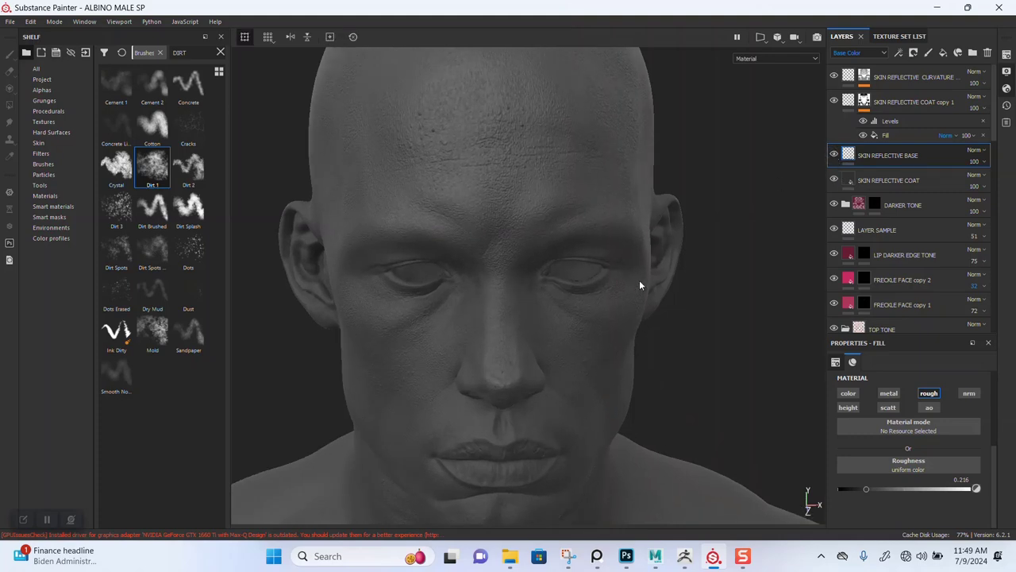
{"action": "left_click_drag", "start_coordinate": [639, 284], "coordinate": [623, 325], "text": "alt"}
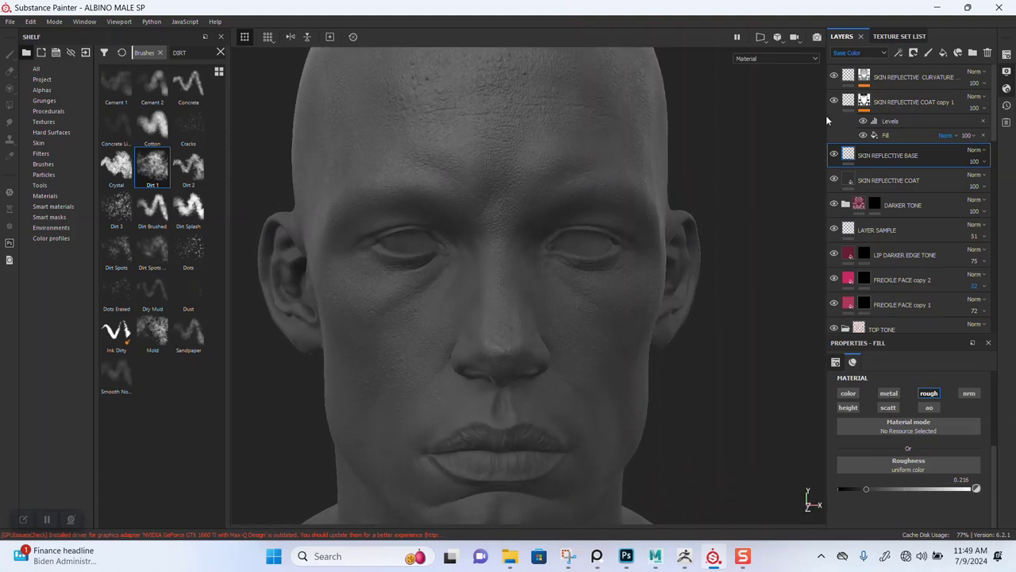
Compare the face with and without the SKIN REFLECTIVE CURVATURE layer, leave it hidden, and rotate the environment lighting to 300.
{"action": "left_click", "coordinate": [834, 76]}
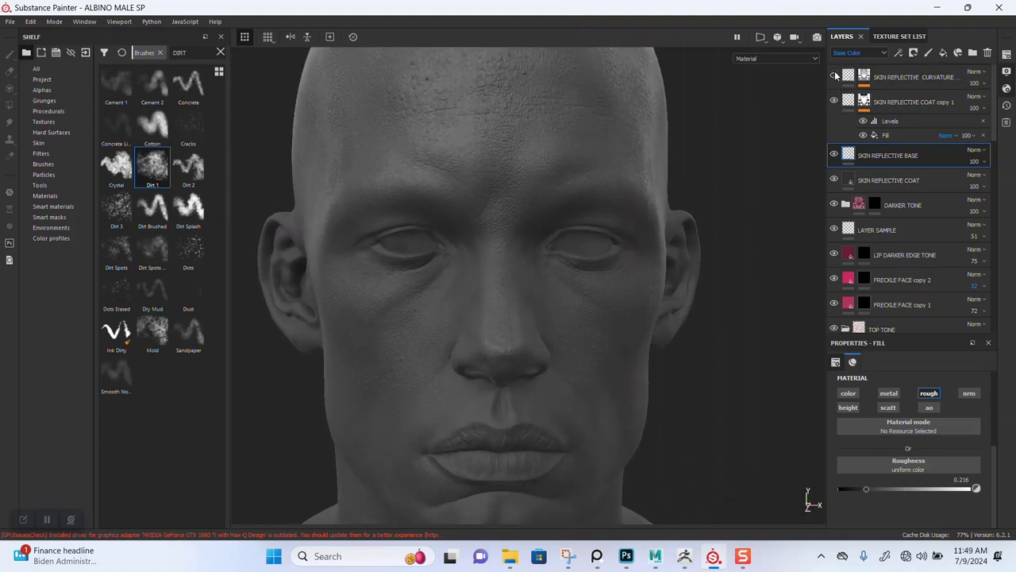
{"action": "left_click", "coordinate": [836, 74]}
{"action": "left_click", "coordinate": [834, 74]}
{"action": "right_click_drag", "start_coordinate": [704, 275], "coordinate": [608, 284], "text": "shift"}
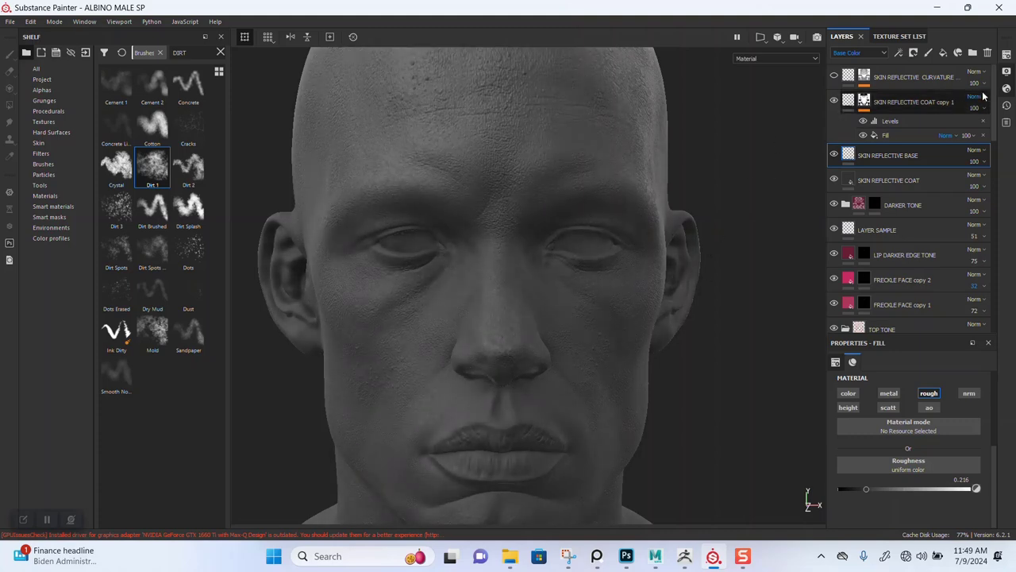
Set the environment map to Tomoco Studio and check the skin highlights on the front of the face.
{"action": "left_click", "coordinate": [1006, 72]}
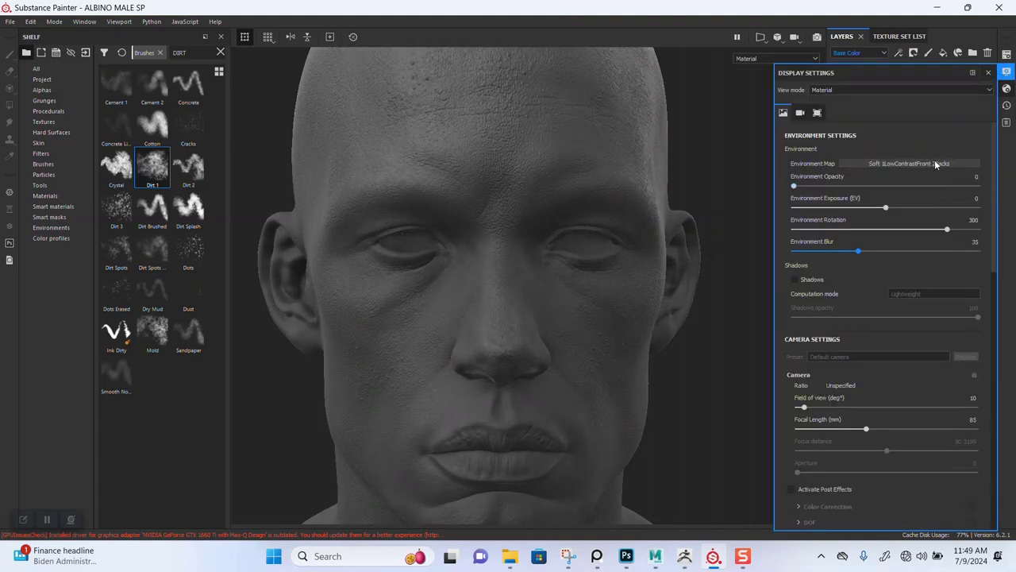
{"action": "left_click", "coordinate": [936, 163]}
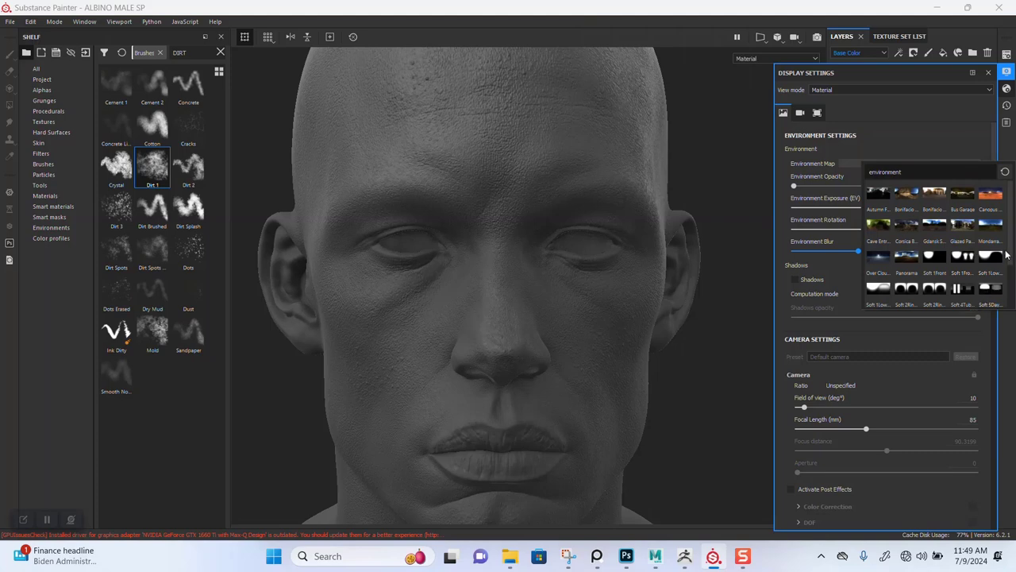
{"action": "scroll", "coordinate": [1006, 305], "scroll_direction": "down", "scroll_amount": 2}
{"action": "left_click", "coordinate": [991, 274]}
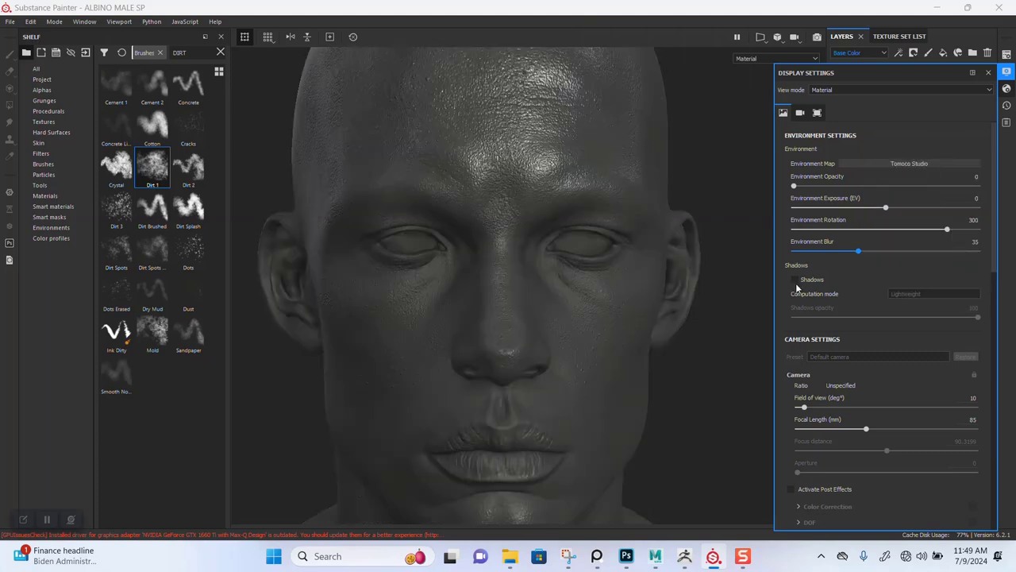
{"action": "left_click", "coordinate": [989, 72]}
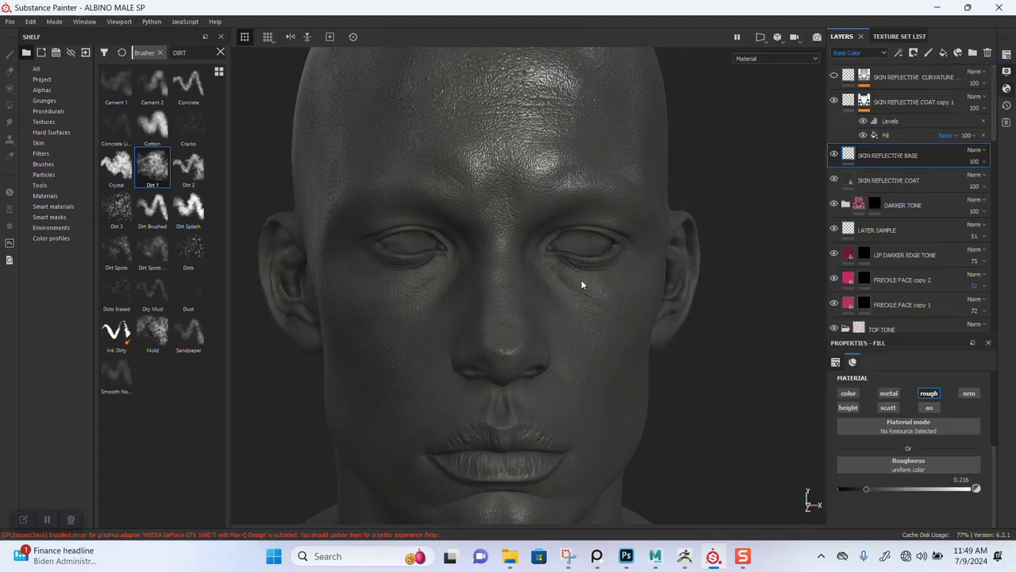
{"action": "left_click_drag", "start_coordinate": [581, 279], "coordinate": [624, 246], "text": "alt"}
{"action": "left_click_drag", "start_coordinate": [673, 267], "coordinate": [646, 275], "text": "alt"}
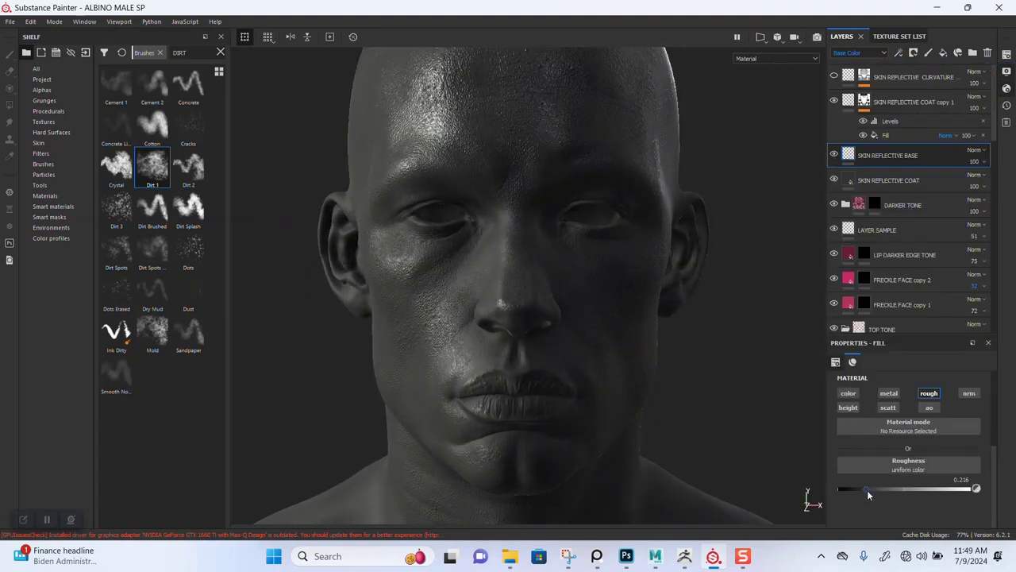
Try a roughness of 0.388 on SKIN REFLECTIVE BASE and inspect the chin, lips and face under rotated lighting.
{"action": "left_click_drag", "start_coordinate": [866, 493], "coordinate": [889, 489]}
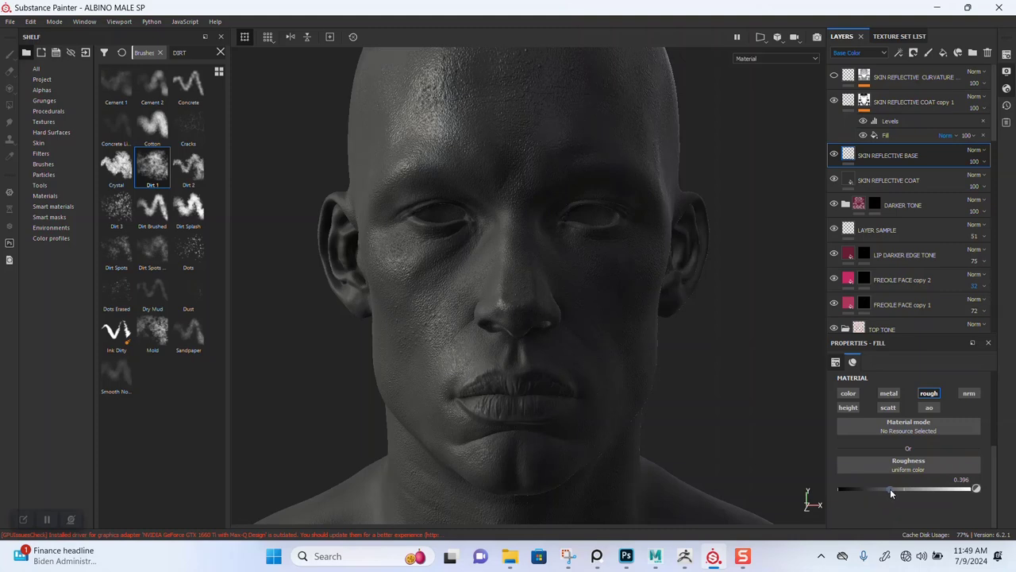
{"action": "right_click_drag", "start_coordinate": [625, 370], "coordinate": [619, 393], "text": "shift"}
{"action": "middle_click_drag", "start_coordinate": [619, 394], "coordinate": [631, 385], "text": "alt"}
{"action": "left_click_drag", "start_coordinate": [630, 386], "coordinate": [649, 342], "text": "alt"}
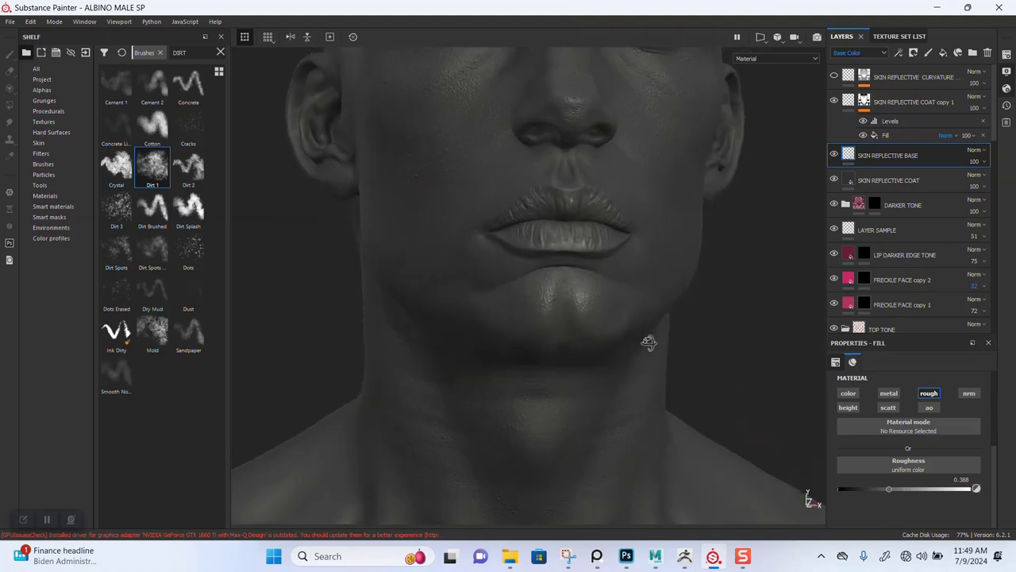
{"action": "middle_click_drag", "start_coordinate": [649, 342], "coordinate": [635, 401], "text": "alt"}
{"action": "left_click_drag", "start_coordinate": [635, 402], "coordinate": [631, 344], "text": "alt"}
{"action": "middle_click_drag", "start_coordinate": [631, 345], "coordinate": [634, 377], "text": "alt"}
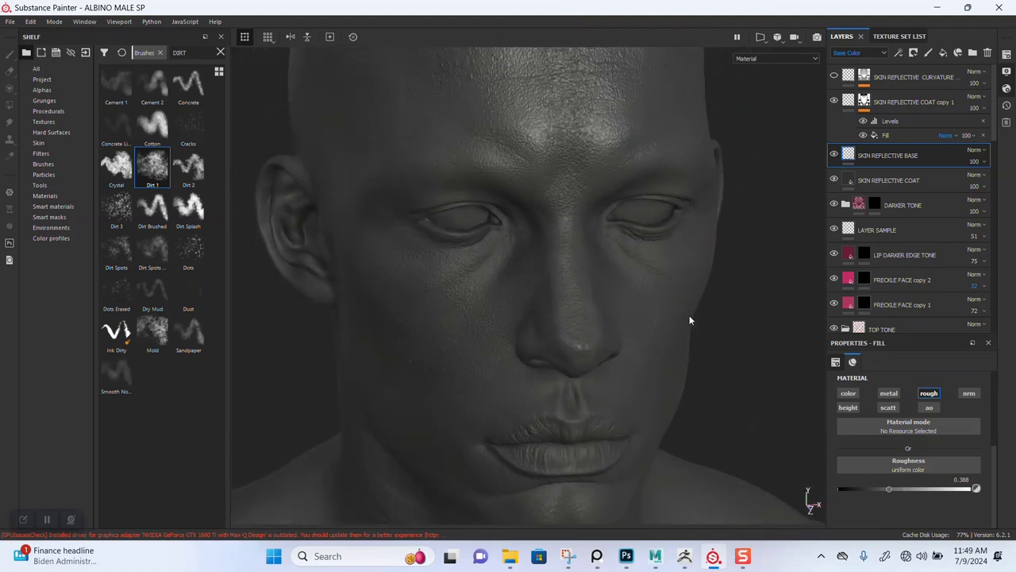
{"action": "right_click_drag", "start_coordinate": [690, 320], "coordinate": [656, 328], "text": "shift"}
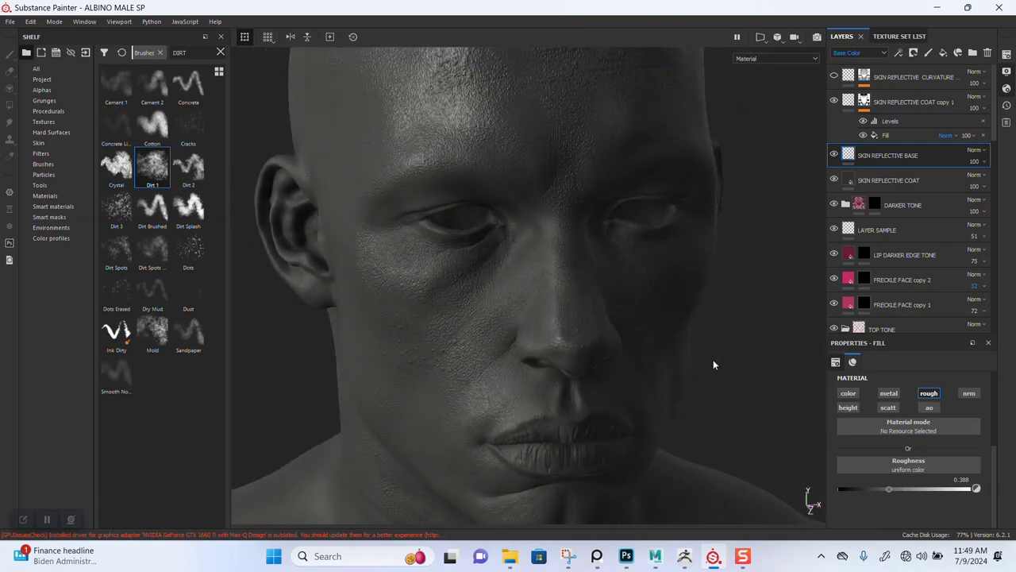
Set the roughness of SKIN REFLECTIVE BASE to 0.284 and inspect the face and neck under rotated lighting.
{"action": "left_click", "coordinate": [874, 489]}
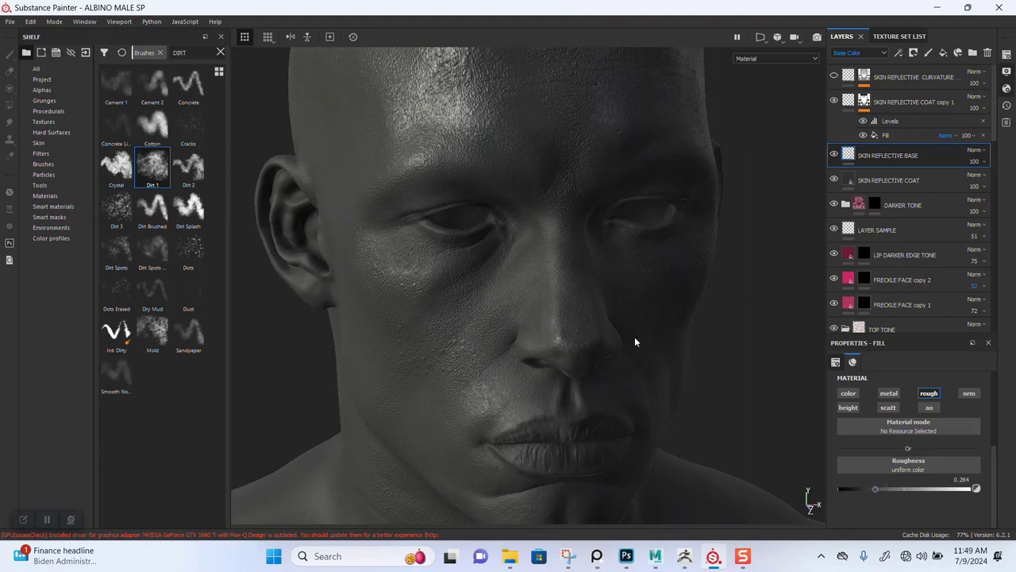
{"action": "left_click_drag", "start_coordinate": [634, 337], "coordinate": [643, 329], "text": "alt"}
{"action": "mouse_move", "coordinate": [643, 330]}
{"action": "right_mouse_down", "text": "shift"}
{"action": "mouse_move", "coordinate": [662, 347]}
{"action": "mouse_move", "coordinate": [721, 336]}
{"action": "mouse_move", "coordinate": [653, 345]}
{"action": "mouse_move", "coordinate": [666, 345]}
{"action": "right_mouse_up", "text": "shift"}
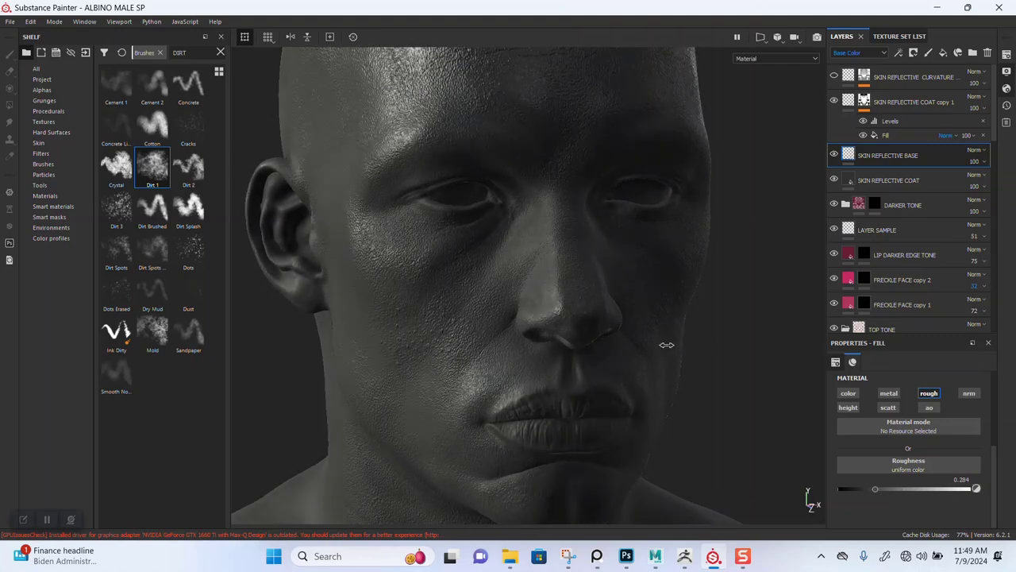
{"action": "left_click_drag", "start_coordinate": [631, 399], "coordinate": [608, 387], "text": "alt"}
{"action": "middle_click_drag", "start_coordinate": [608, 387], "coordinate": [599, 292], "text": "alt"}
{"action": "mouse_move", "coordinate": [661, 344]}
{"action": "right_mouse_down", "text": "shift"}
{"action": "mouse_move", "coordinate": [574, 360]}
{"action": "mouse_move", "coordinate": [588, 361]}
{"action": "mouse_move", "coordinate": [617, 315]}
{"action": "right_mouse_up", "text": "shift"}
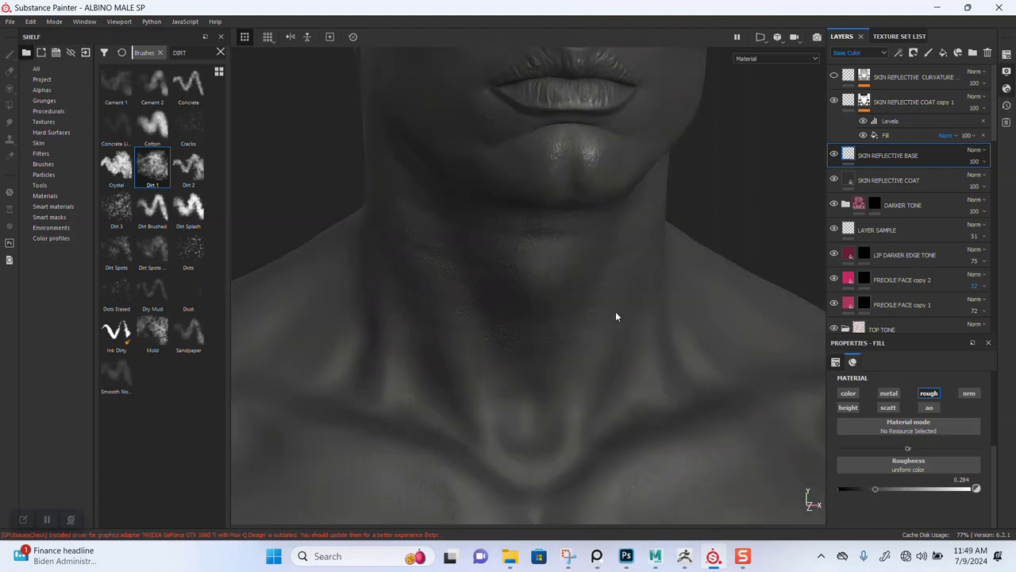
{"action": "middle_click_drag", "start_coordinate": [617, 315], "coordinate": [596, 508]}
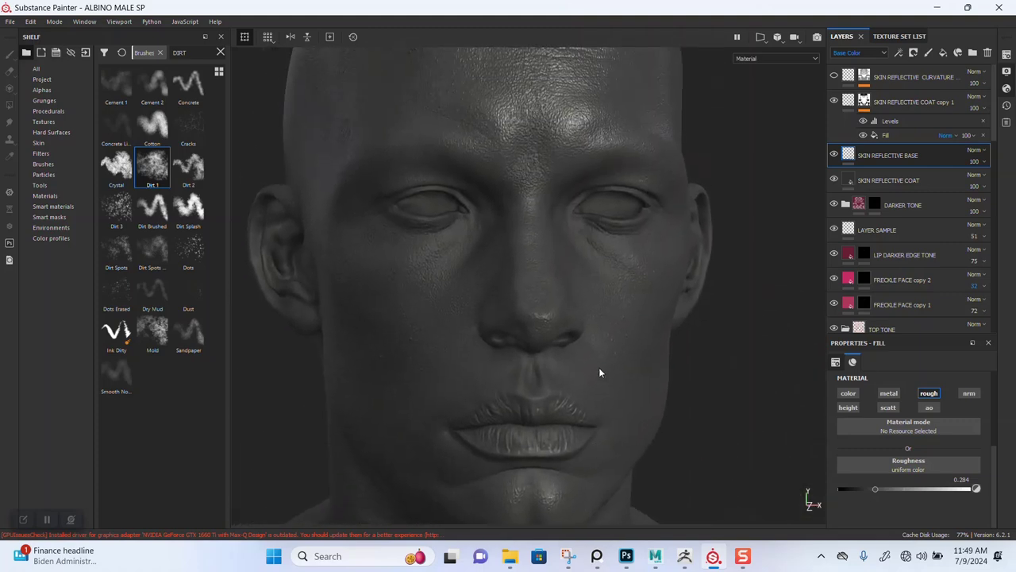
{"action": "middle_click_drag", "start_coordinate": [599, 367], "coordinate": [614, 385], "text": "alt"}
{"action": "left_click_drag", "start_coordinate": [614, 386], "coordinate": [645, 320], "text": "alt"}
{"action": "mouse_move", "coordinate": [644, 320]}
{"action": "right_mouse_down", "text": "shift"}
{"action": "mouse_move", "coordinate": [669, 310]}
{"action": "mouse_move", "coordinate": [630, 308]}
{"action": "mouse_move", "coordinate": [675, 298]}
{"action": "mouse_move", "coordinate": [655, 288]}
{"action": "mouse_move", "coordinate": [634, 314]}
{"action": "mouse_move", "coordinate": [667, 301]}
{"action": "mouse_move", "coordinate": [667, 290]}
{"action": "mouse_move", "coordinate": [657, 314]}
{"action": "mouse_move", "coordinate": [588, 320]}
{"action": "mouse_move", "coordinate": [633, 320]}
{"action": "right_mouse_up", "text": "shift"}
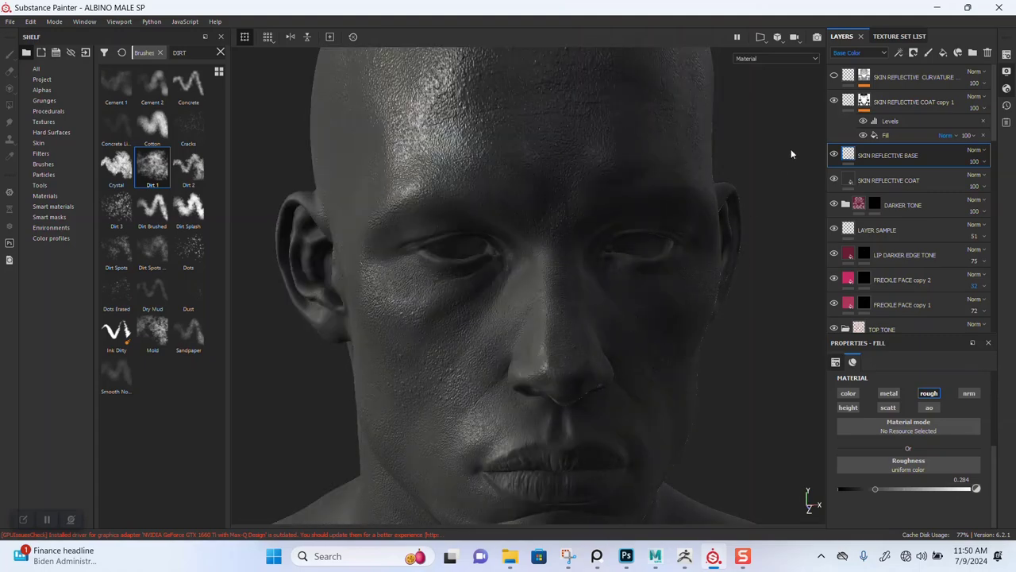
Show the SKIN REFLECTIVE CURVATURE layer, switch the layer stack to the Roughness channel and set that layer's opacity to 25.
{"action": "left_click", "coordinate": [833, 76]}
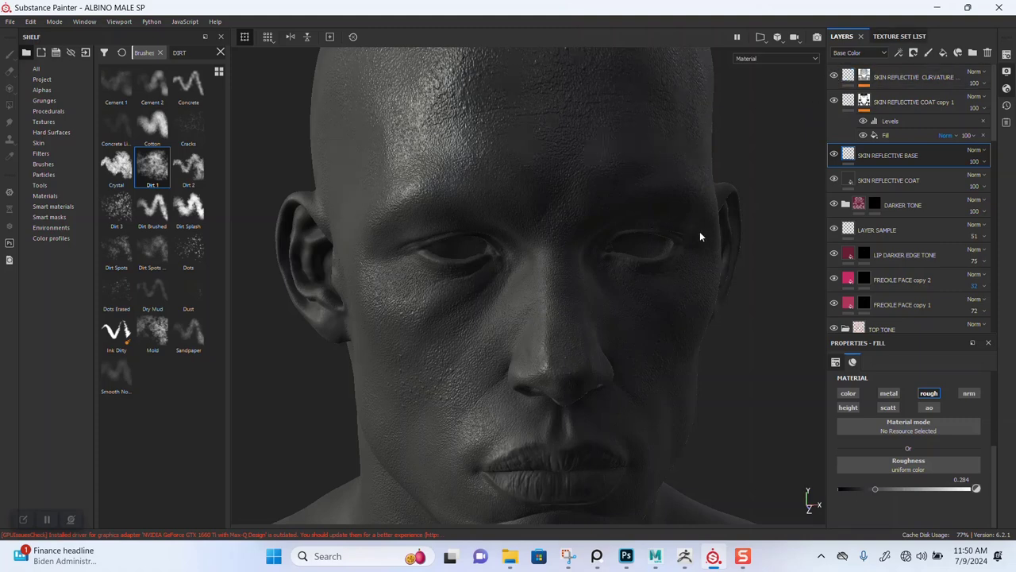
{"action": "mouse_move", "coordinate": [681, 254]}
{"action": "right_mouse_down", "text": "shift"}
{"action": "mouse_move", "coordinate": [680, 246]}
{"action": "mouse_move", "coordinate": [710, 263]}
{"action": "mouse_move", "coordinate": [616, 274]}
{"action": "mouse_move", "coordinate": [632, 275]}
{"action": "right_mouse_up", "text": "shift"}
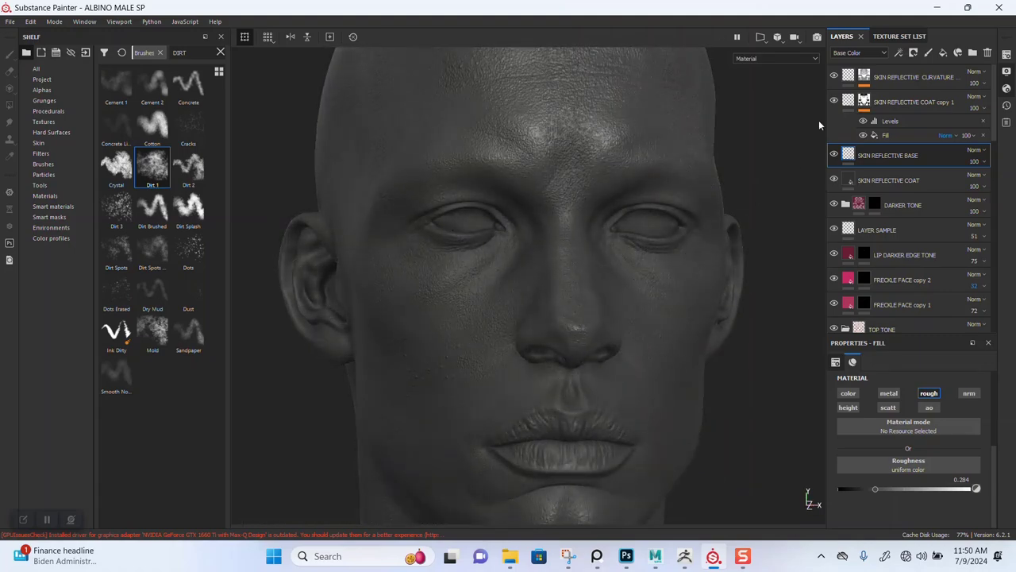
{"action": "left_click", "coordinate": [849, 53]}
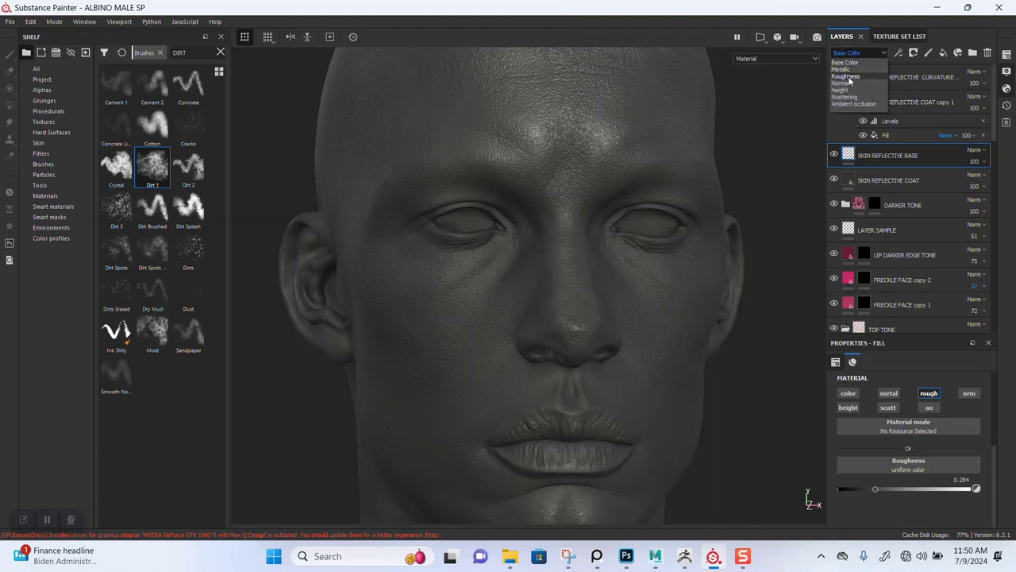
{"action": "left_click", "coordinate": [846, 77]}
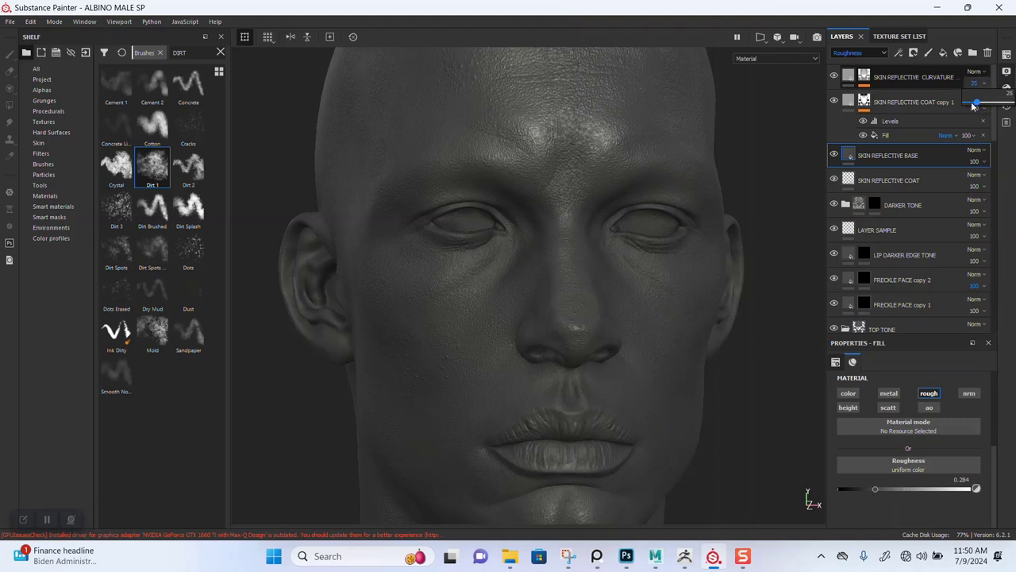
{"action": "left_click", "coordinate": [975, 97]}
{"action": "left_click", "coordinate": [986, 83]}
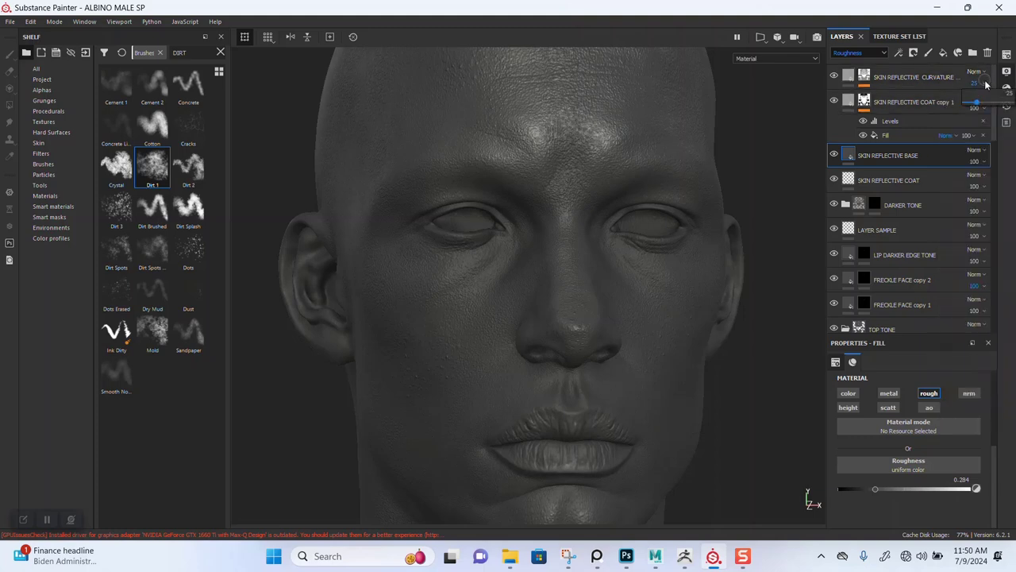
Hide the SKIN REFLECTIVE COAT layer and inspect the coloured skin and lips from the forehead to the neck.
{"action": "right_click_drag", "start_coordinate": [762, 206], "coordinate": [755, 243], "text": "shift"}
{"action": "left_click_drag", "start_coordinate": [674, 226], "coordinate": [607, 163], "text": "alt"}
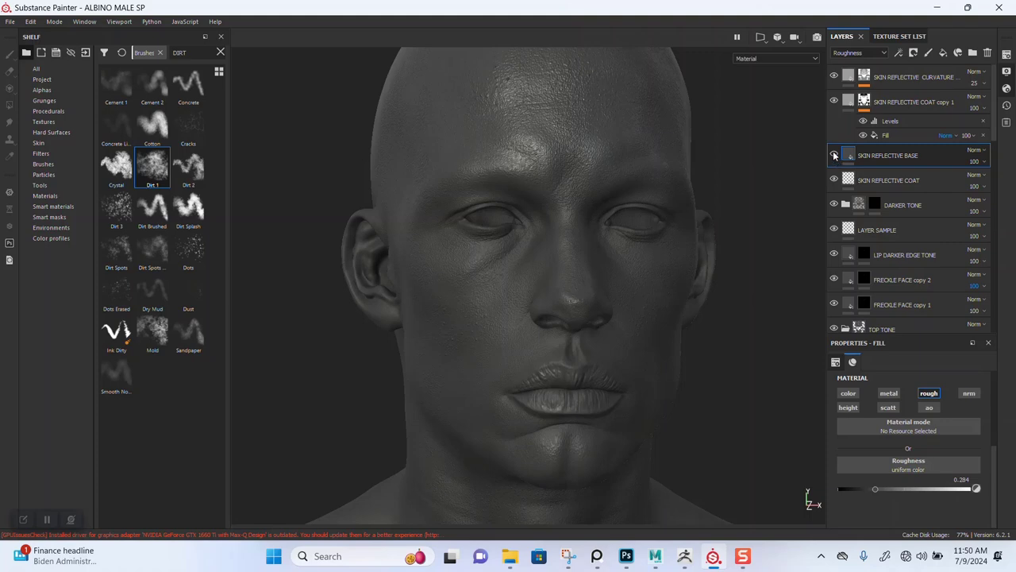
{"action": "right_click_drag", "start_coordinate": [655, 245], "coordinate": [642, 284], "text": "alt"}
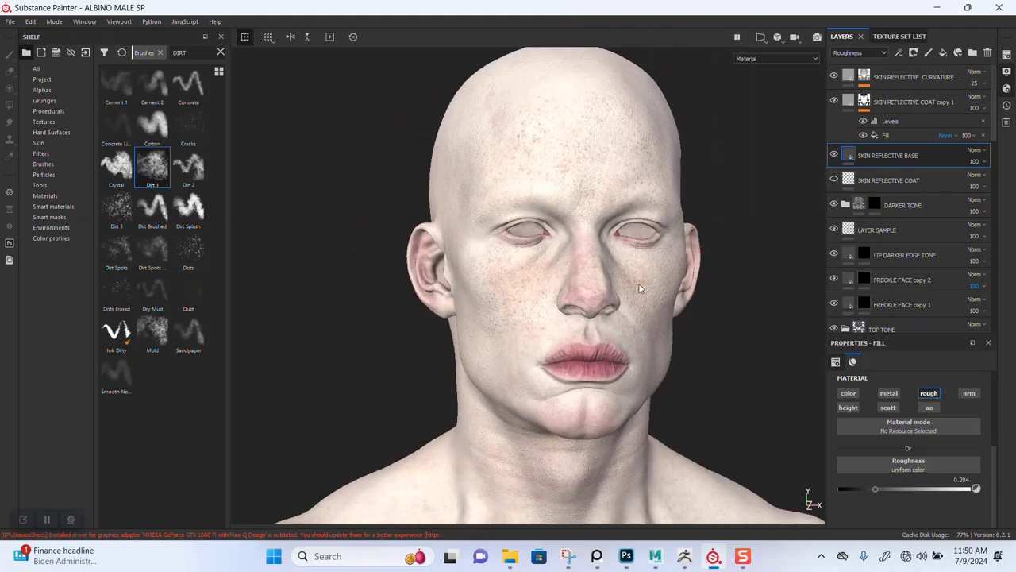
{"action": "middle_click_drag", "start_coordinate": [647, 357], "coordinate": [651, 285], "text": "alt"}
{"action": "mouse_move", "coordinate": [651, 285]}
{"action": "left_mouse_down", "text": "alt"}
{"action": "mouse_move", "coordinate": [612, 284]}
{"action": "mouse_move", "coordinate": [617, 318]}
{"action": "mouse_move", "coordinate": [667, 295]}
{"action": "left_mouse_up", "text": "alt"}
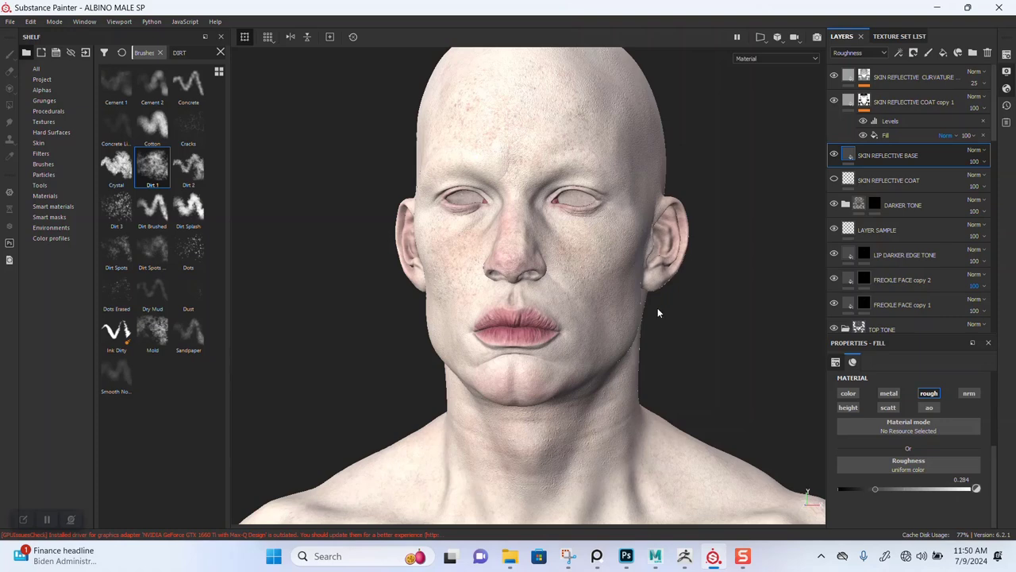
{"action": "left_click_drag", "start_coordinate": [653, 320], "coordinate": [662, 317], "text": "alt"}
{"action": "middle_click_drag", "start_coordinate": [662, 317], "coordinate": [668, 290], "text": "alt"}
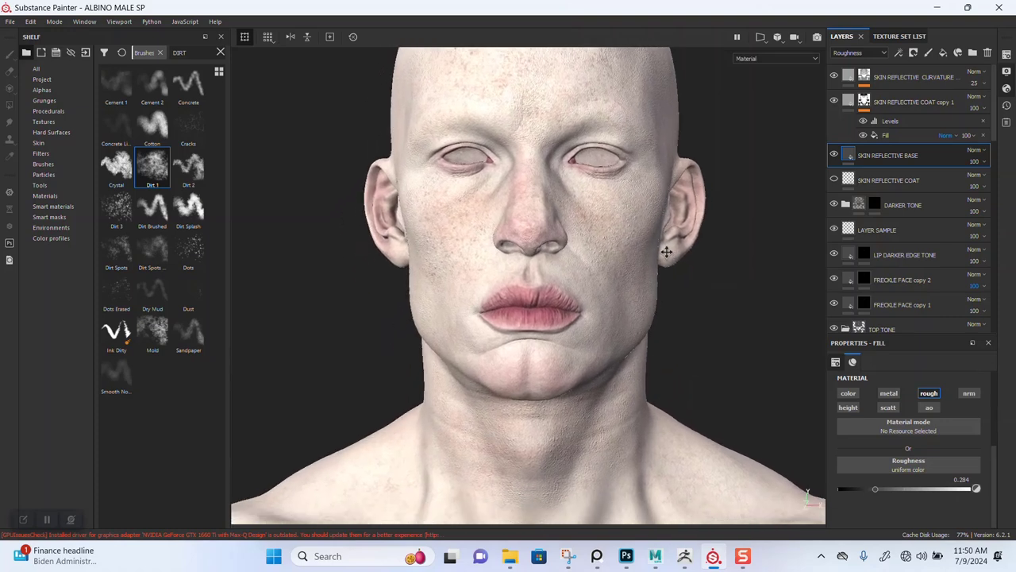
{"action": "right_click_drag", "start_coordinate": [668, 290], "coordinate": [679, 301], "text": "alt"}
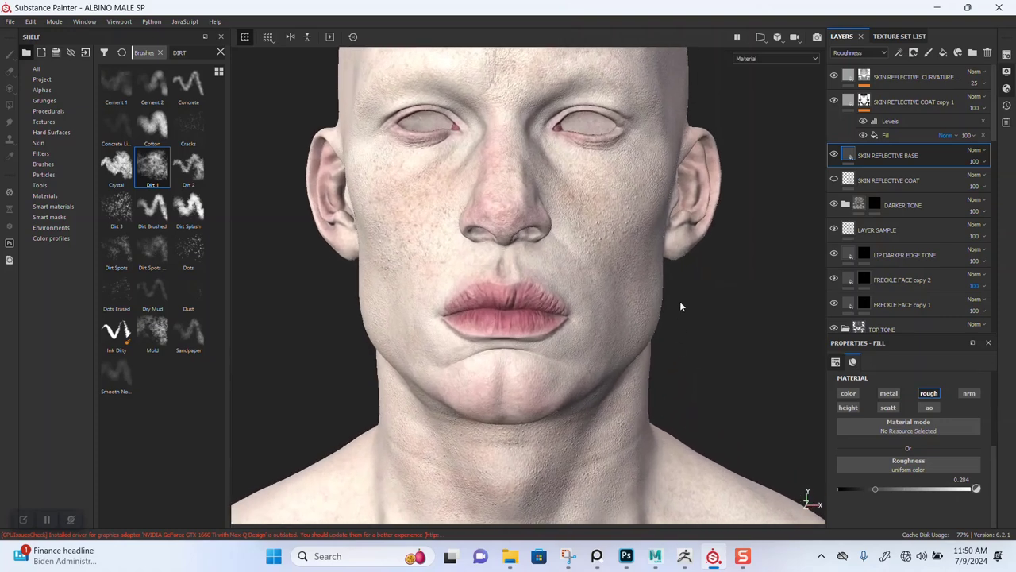
Duplicate the SKIN REFLECTIVE BASE layer and rename the copy REFLECTIVE LIPS.
{"action": "left_click", "coordinate": [913, 79]}
{"action": "left_click", "coordinate": [902, 159]}
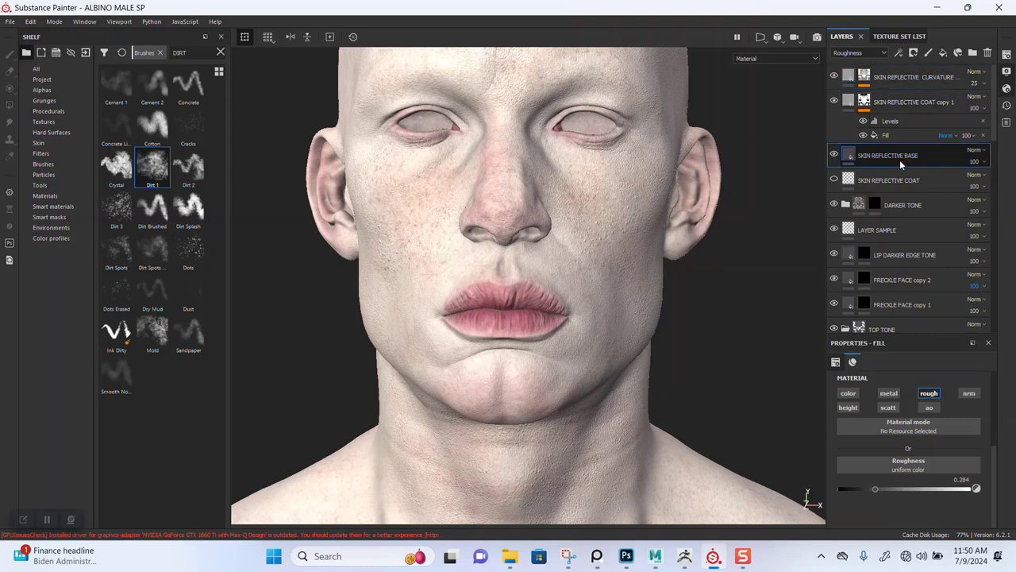
{"action": "key", "text": "ctrl+d"}
{"action": "double_click", "coordinate": [895, 154]}
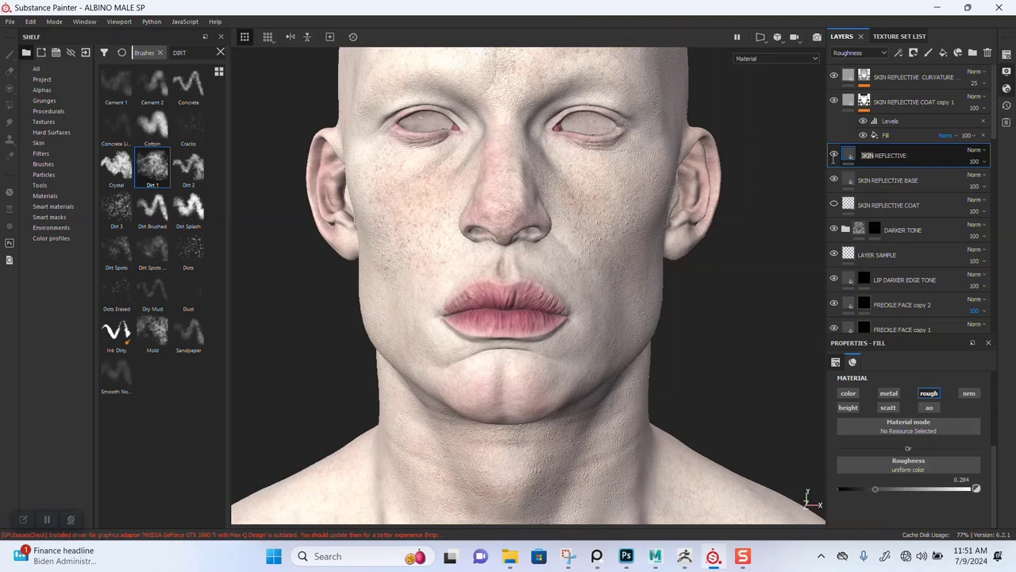
{"action": "key", "text": "BackSpace"}
{"action": "type", "text": "S"}
{"action": "key", "text": "Return"}
Move REFLECTIVE LIPS above SKIN REFLECTIVE COAT copy 1 and show the SKIN REFLECTIVE COAT layer again.
{"action": "left_click_drag", "start_coordinate": [893, 155], "coordinate": [884, 90]}
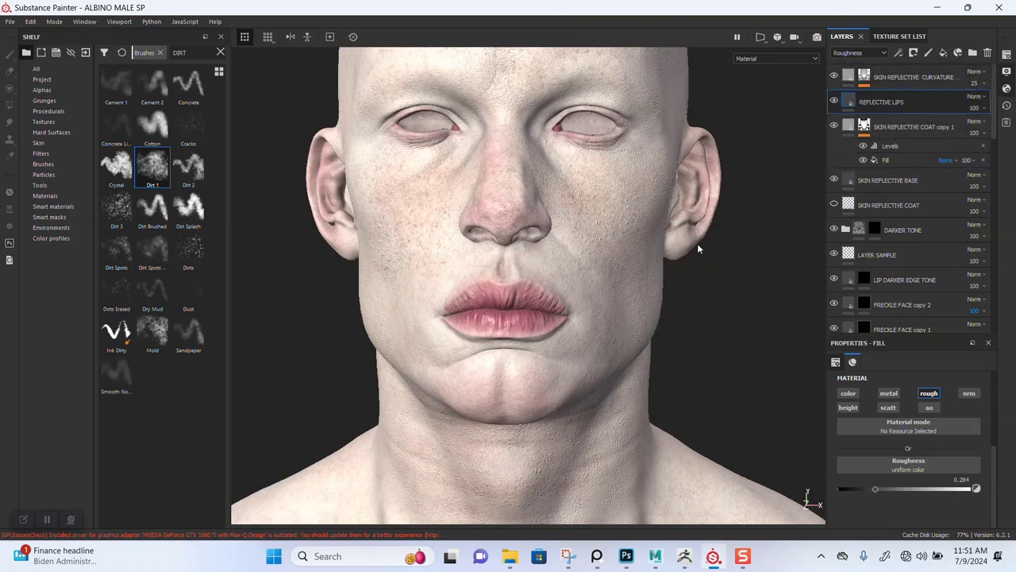
{"action": "left_click", "coordinate": [834, 204]}
{"action": "left_click", "coordinate": [833, 204]}
{"action": "left_click", "coordinate": [834, 204]}
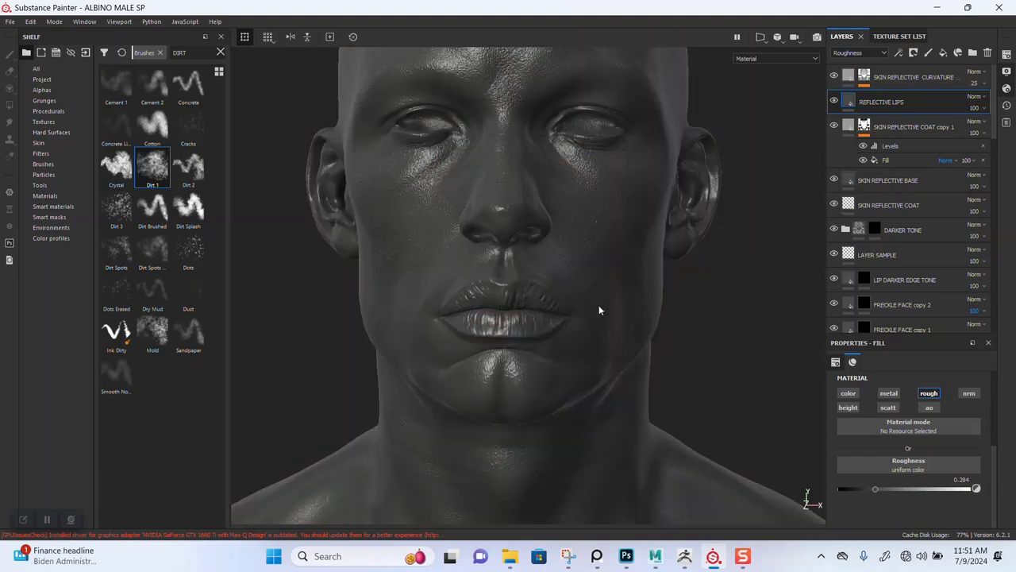
Add a black mask to the REFLECTIVE LIPS layer.
{"action": "scroll", "coordinate": [593, 290], "scroll_direction": "up", "scroll_amount": 3}
{"action": "right_click_drag", "start_coordinate": [568, 278], "coordinate": [574, 349], "text": "alt"}
{"action": "right_click", "coordinate": [861, 101]}
{"action": "left_click", "coordinate": [881, 115]}
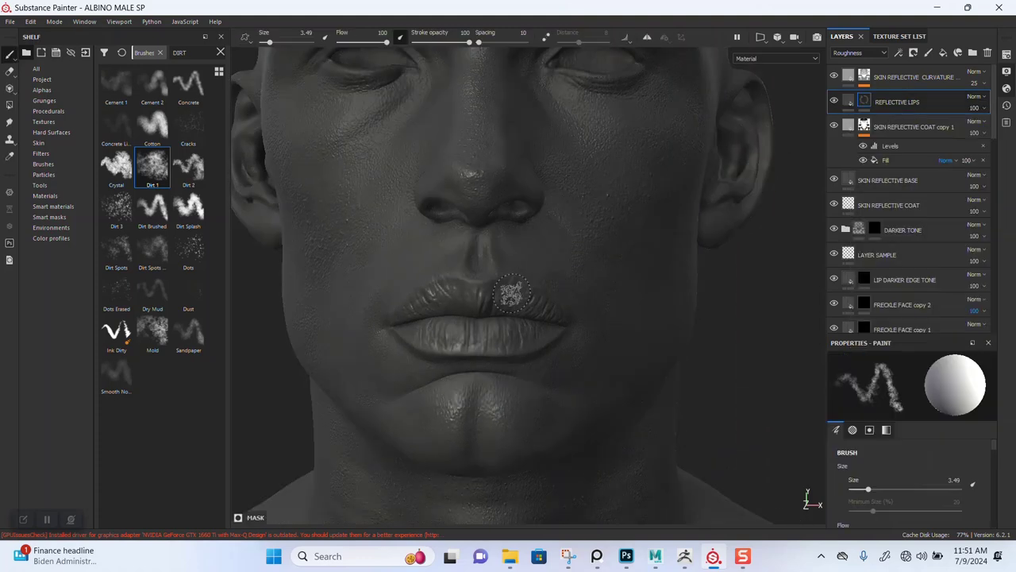
Paint the REFLECTIVE LIPS mask over the upper and lower lips with the Dirt 1 brush at size 3.49, using the Roughness channel view.
{"action": "scroll", "coordinate": [546, 311], "scroll_direction": "up", "scroll_amount": 2}
{"action": "scroll", "coordinate": [547, 311], "scroll_direction": "up", "scroll_amount": 3}
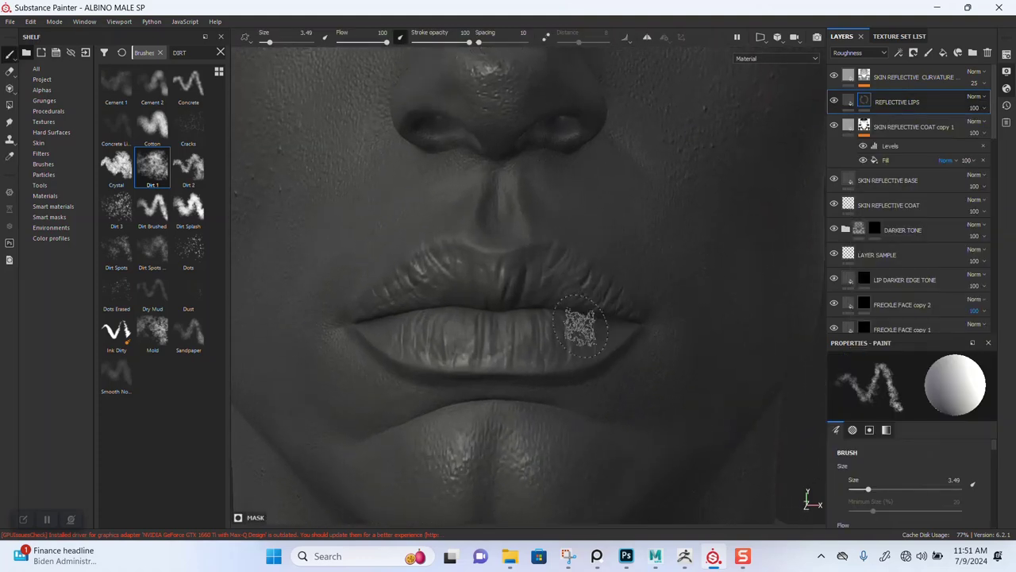
{"action": "scroll", "coordinate": [500, 342], "scroll_direction": "up", "scroll_amount": 2}
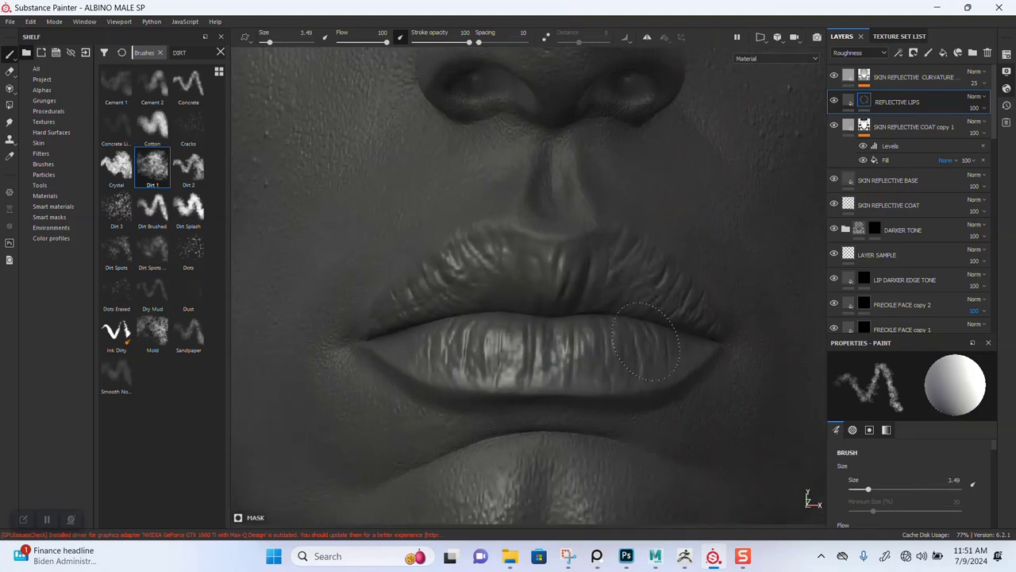
{"action": "mouse_move", "coordinate": [672, 324]}
{"action": "left_mouse_down", "text": "alt"}
{"action": "mouse_move", "coordinate": [649, 300]}
{"action": "mouse_move", "coordinate": [665, 332]}
{"action": "mouse_move", "coordinate": [649, 333]}
{"action": "left_mouse_up", "text": "alt"}
{"action": "key", "text": "b"}
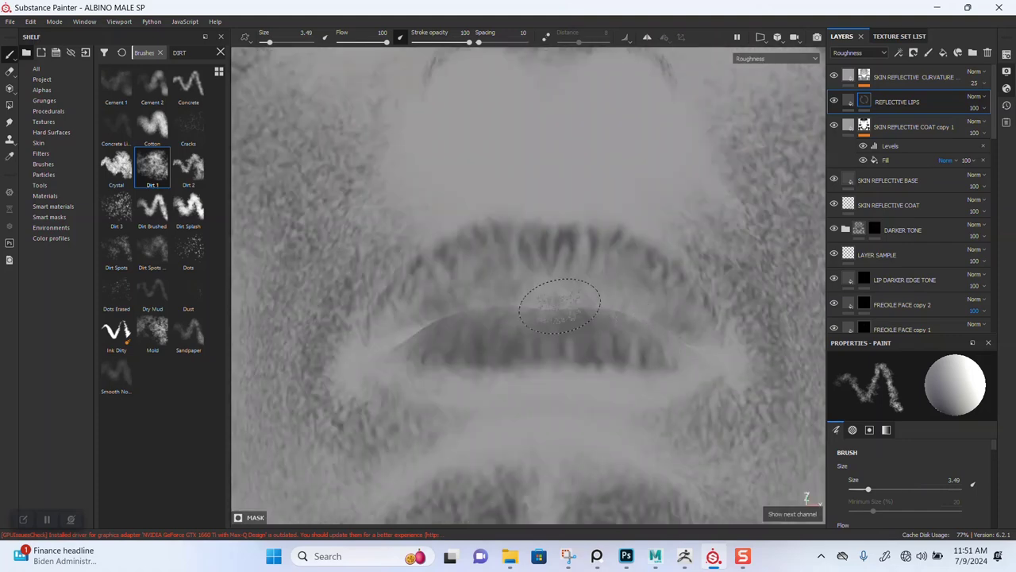
{"action": "left_click_drag", "start_coordinate": [560, 306], "coordinate": [498, 278], "text": "alt"}
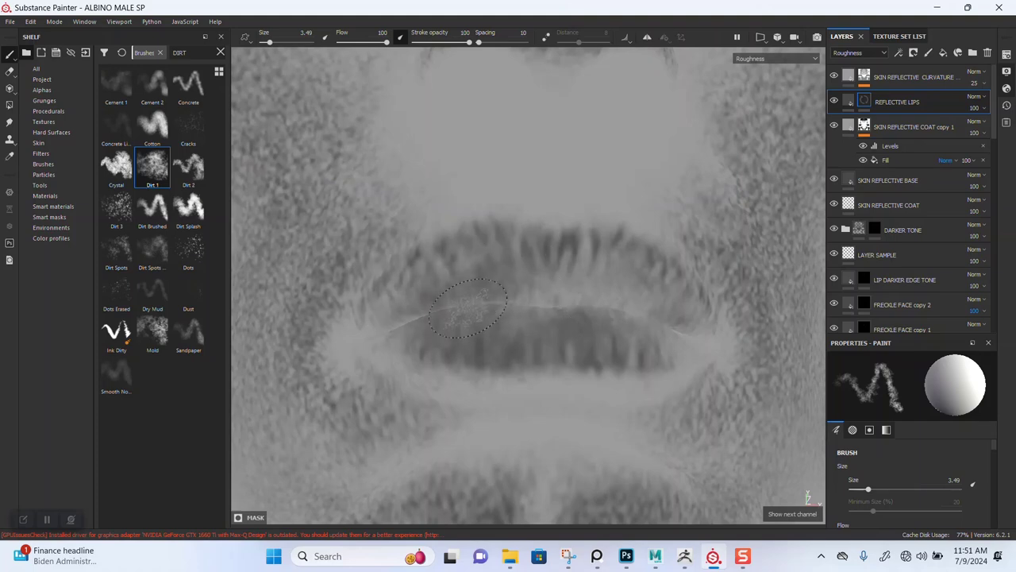
{"action": "left_click_drag", "start_coordinate": [650, 315], "coordinate": [688, 321], "text": "alt"}
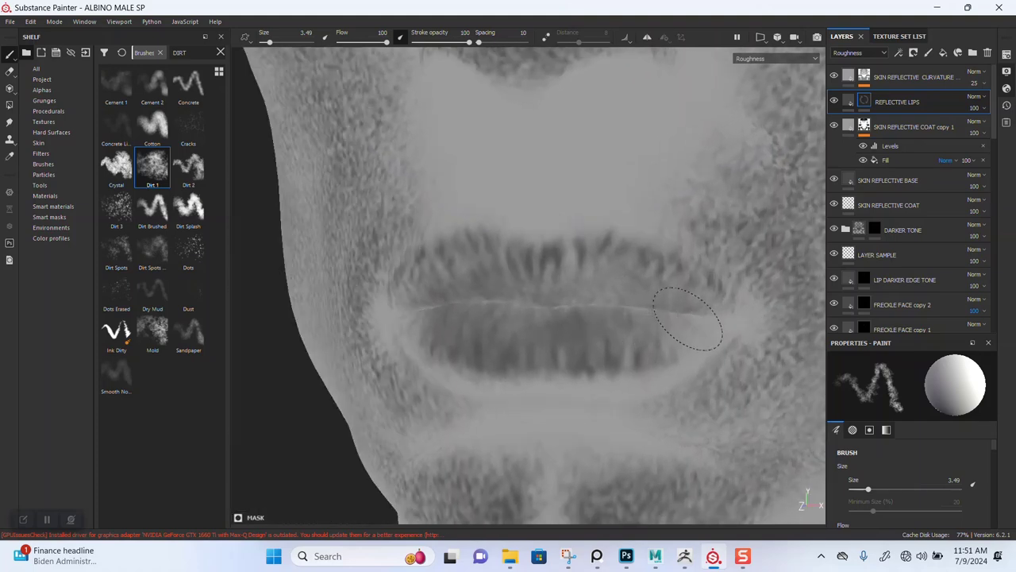
{"action": "left_click_drag", "start_coordinate": [523, 310], "coordinate": [418, 327], "text": "alt"}
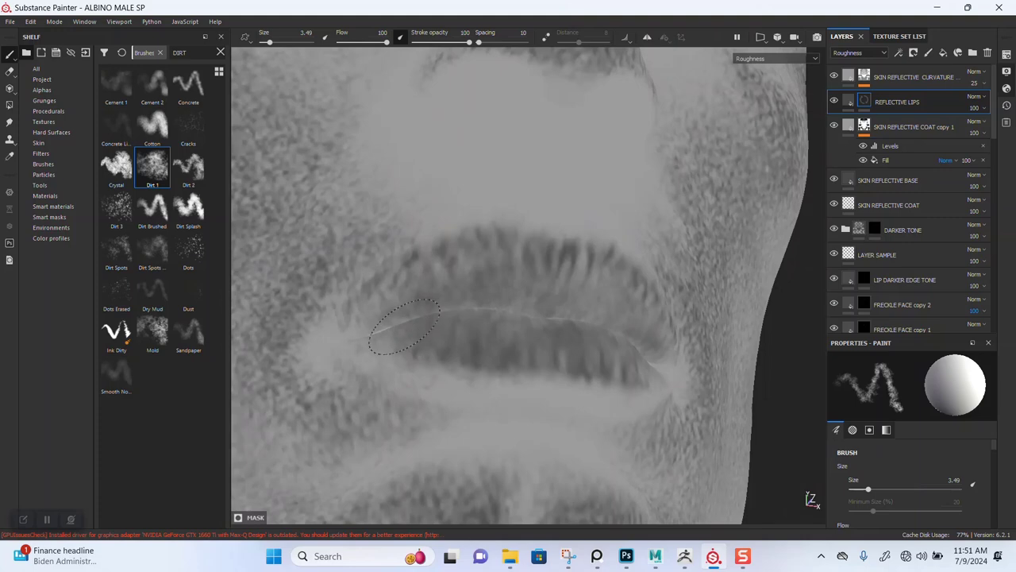
Paint the mask lightly between the nose and upper lip, and check the highlights in the Material view.
{"action": "right_click_drag", "start_coordinate": [545, 344], "coordinate": [538, 289], "text": "alt"}
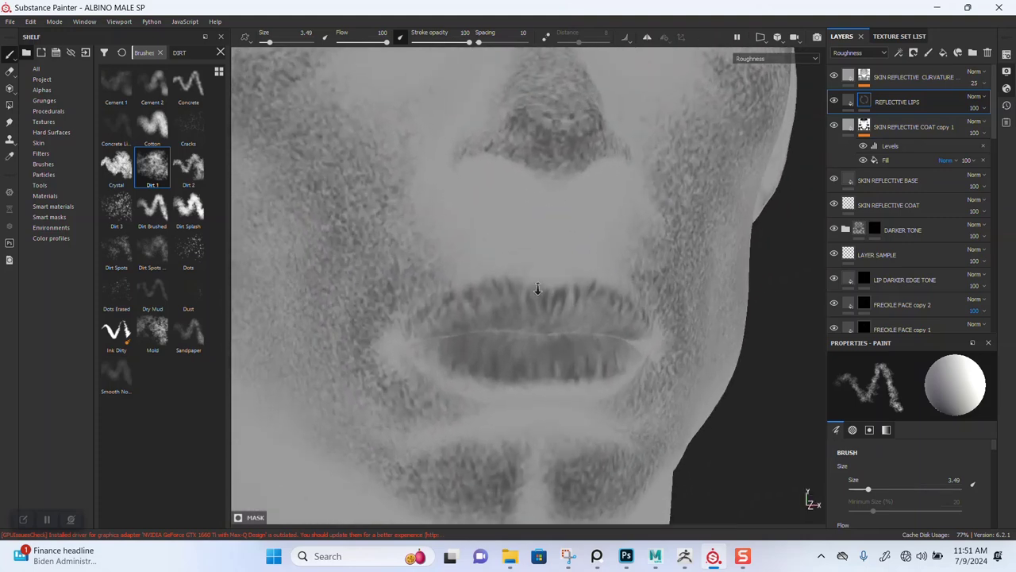
{"action": "scroll", "coordinate": [540, 238], "scroll_direction": "up", "scroll_amount": 4}
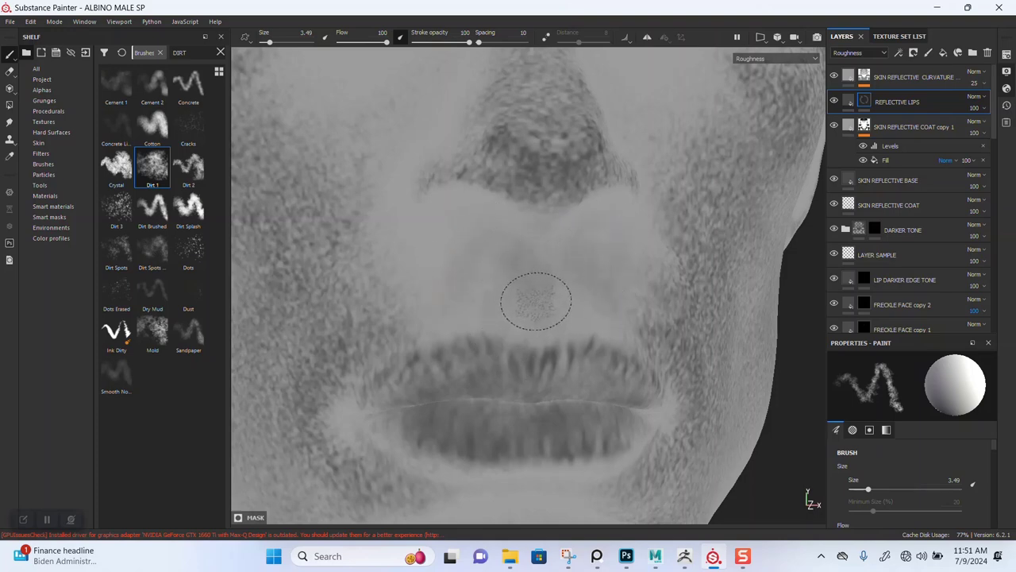
{"action": "key", "text": "m"}
{"action": "mouse_move", "coordinate": [562, 287]}
{"action": "left_mouse_down", "text": "alt"}
{"action": "mouse_move", "coordinate": [529, 233]}
{"action": "mouse_move", "coordinate": [556, 222]}
{"action": "mouse_move", "coordinate": [526, 301]}
{"action": "mouse_move", "coordinate": [585, 306]}
{"action": "mouse_move", "coordinate": [532, 363]}
{"action": "left_mouse_up", "text": "alt"}
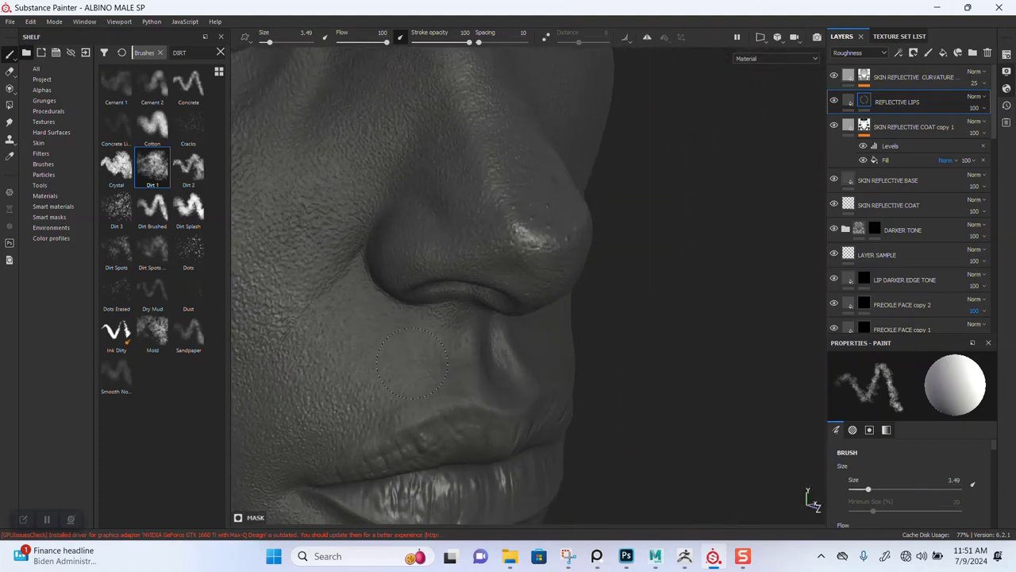
{"action": "left_click_drag", "start_coordinate": [442, 377], "coordinate": [502, 317], "text": "alt"}
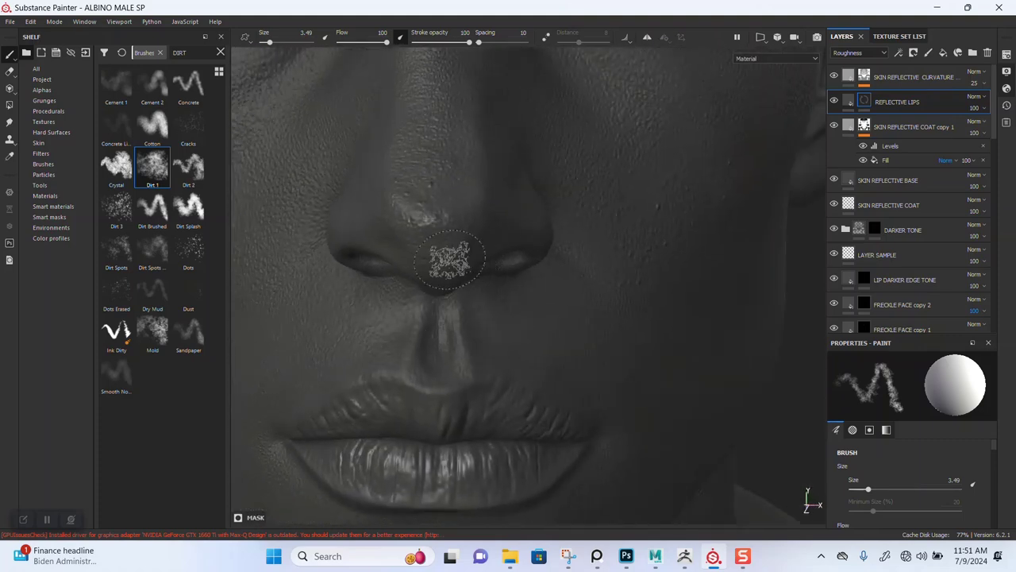
Return to the Roughness channel view and paint the REFLECTIVE LIPS mask along the lower lid of the character's right eye.
{"action": "key", "text": "c"}
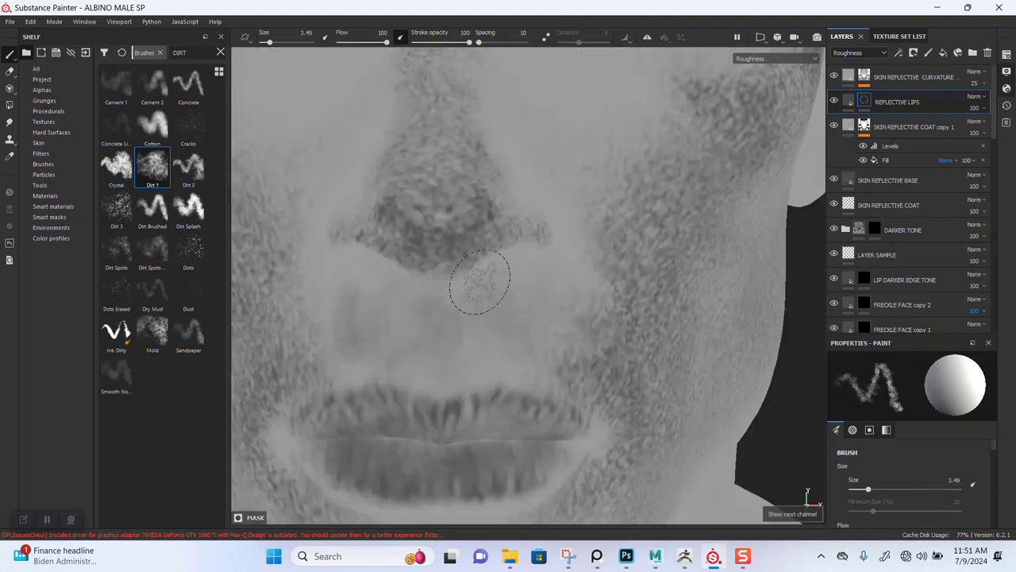
{"action": "mouse_move", "coordinate": [462, 265]}
{"action": "right_mouse_down", "text": "ctrl"}
{"action": "mouse_move", "coordinate": [501, 265]}
{"action": "mouse_move", "coordinate": [469, 227]}
{"action": "right_mouse_up", "text": "ctrl"}
{"action": "middle_click_drag", "start_coordinate": [470, 226], "coordinate": [481, 322], "text": "alt"}
{"action": "left_click_drag", "start_coordinate": [449, 262], "coordinate": [479, 254], "text": "alt"}
{"action": "right_click_drag", "start_coordinate": [479, 254], "coordinate": [477, 294], "text": "alt"}
{"action": "middle_click_drag", "start_coordinate": [456, 230], "coordinate": [508, 238], "text": "alt"}
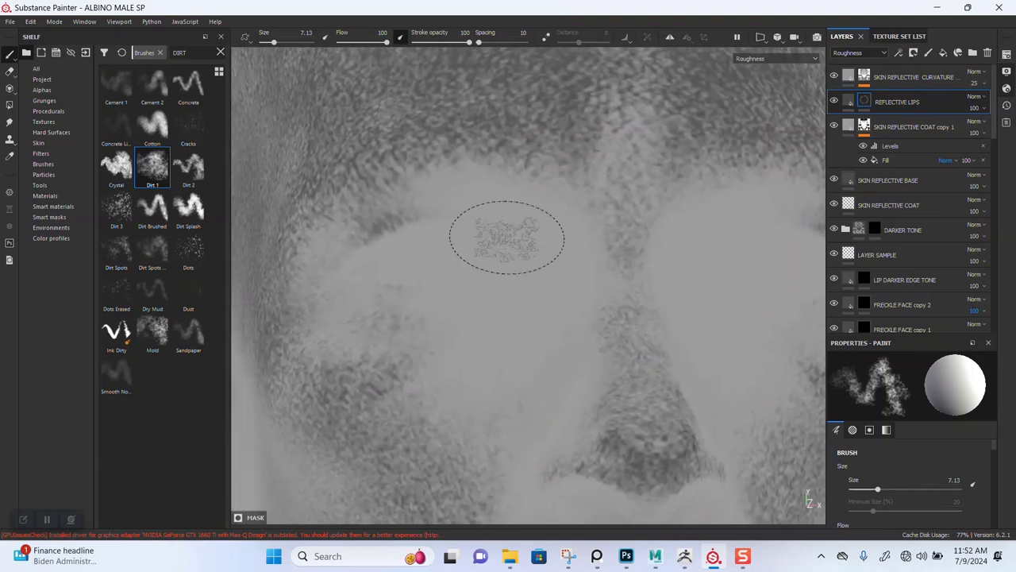
{"action": "mouse_move", "coordinate": [508, 239]}
{"action": "right_mouse_down", "text": "alt"}
{"action": "mouse_move", "coordinate": [471, 337]}
{"action": "mouse_move", "coordinate": [490, 290]}
{"action": "right_mouse_up", "text": "alt"}
{"action": "scroll", "coordinate": [470, 336], "scroll_direction": "up", "scroll_amount": 2}
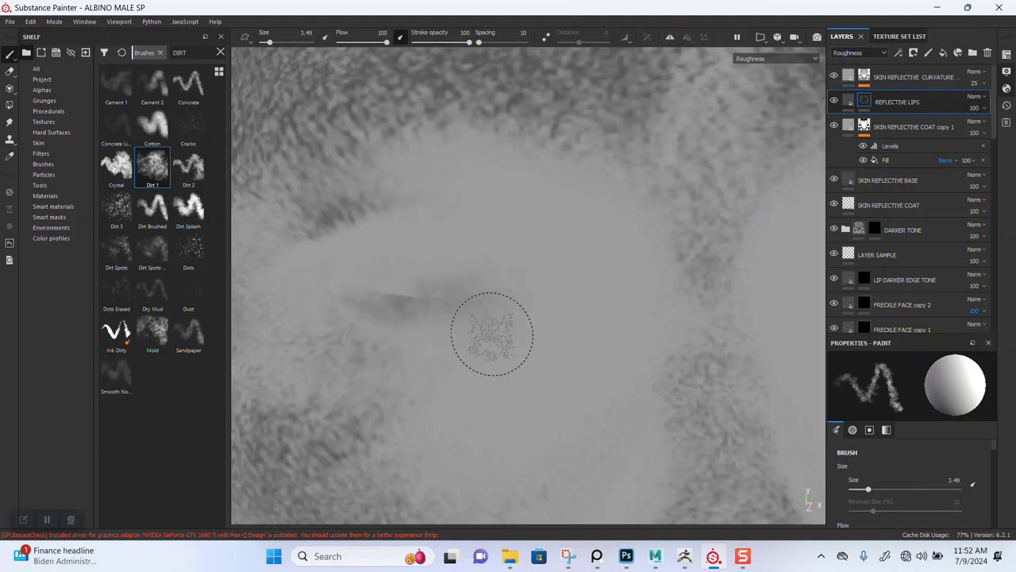
Switch to the Material view and paint the mask over the skin below the character's right eye.
{"action": "key", "text": "m"}
{"action": "mouse_move", "coordinate": [503, 325]}
{"action": "left_mouse_down", "text": "alt"}
{"action": "mouse_move", "coordinate": [470, 378]}
{"action": "mouse_move", "coordinate": [401, 328]}
{"action": "mouse_move", "coordinate": [330, 304]}
{"action": "left_mouse_up", "text": "alt"}
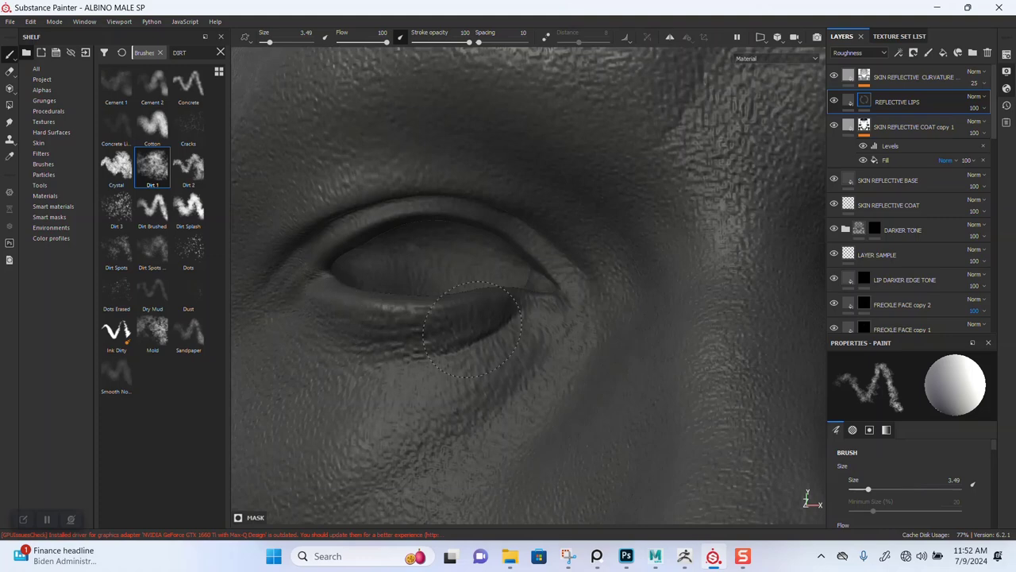
{"action": "left_click_drag", "start_coordinate": [449, 399], "coordinate": [503, 421]}
{"action": "middle_click_drag", "start_coordinate": [508, 422], "coordinate": [517, 321], "text": "alt"}
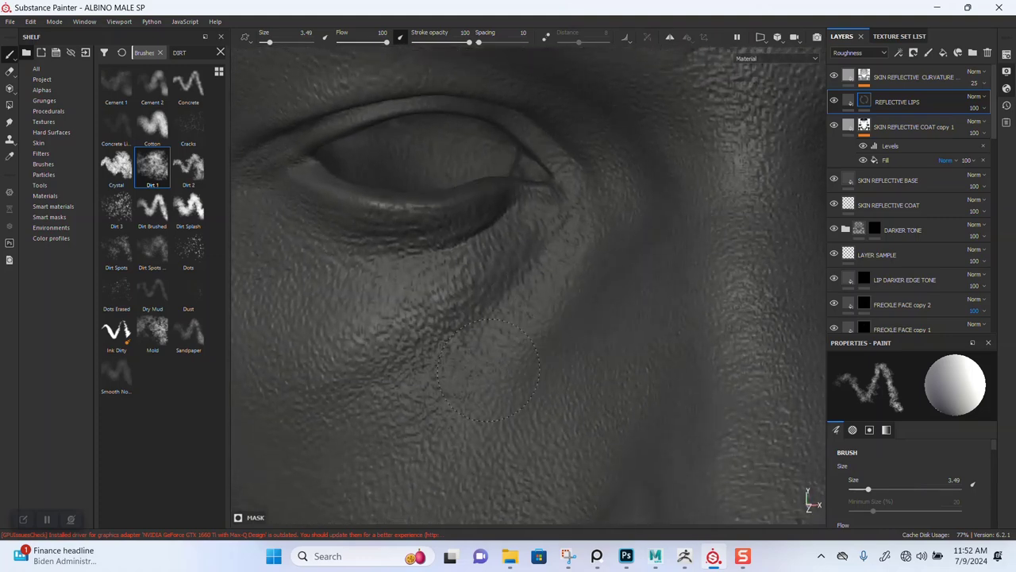
{"action": "right_click_drag", "start_coordinate": [453, 396], "coordinate": [496, 264], "text": "alt"}
Paint the mask around the inner corner and lids of the character's left eye.
{"action": "left_click_drag", "start_coordinate": [627, 291], "coordinate": [302, 326], "text": "alt"}
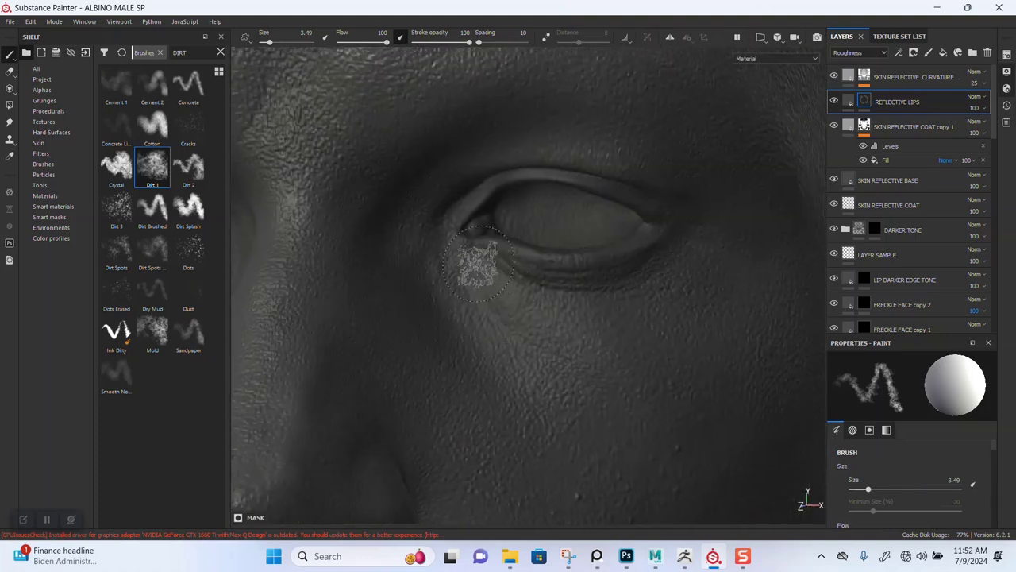
{"action": "left_click_drag", "start_coordinate": [579, 262], "coordinate": [436, 357], "text": "alt"}
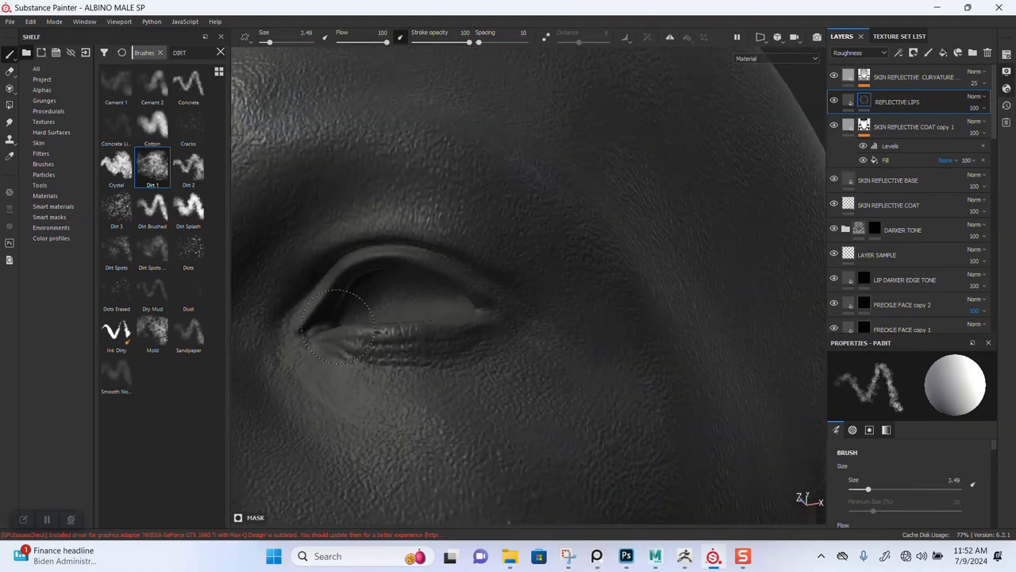
{"action": "left_click_drag", "start_coordinate": [337, 325], "coordinate": [464, 316], "text": "alt"}
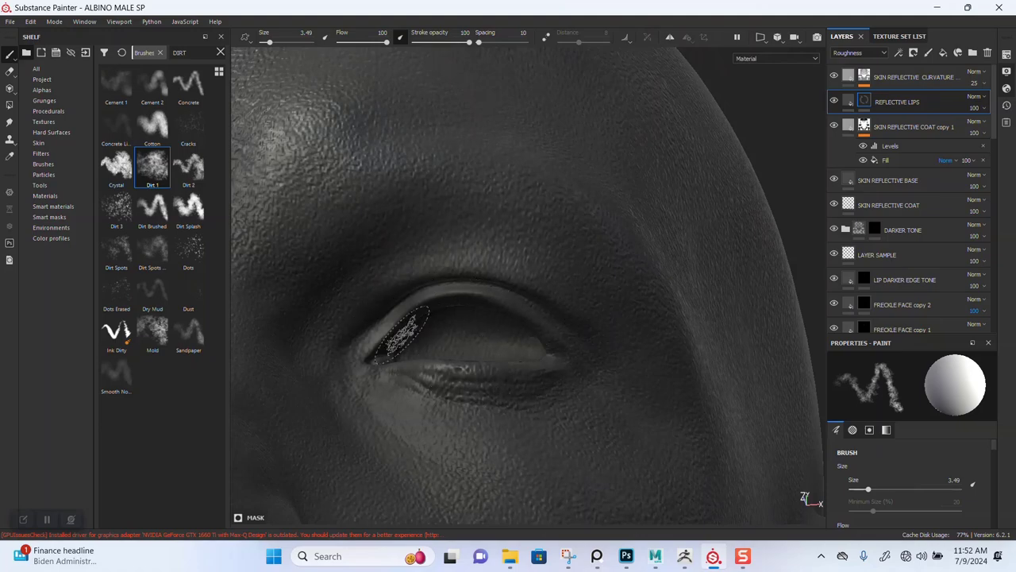
{"action": "right_click_drag", "start_coordinate": [458, 381], "coordinate": [413, 363], "text": "alt"}
{"action": "left_click_drag", "start_coordinate": [413, 363], "coordinate": [441, 278], "text": "alt"}
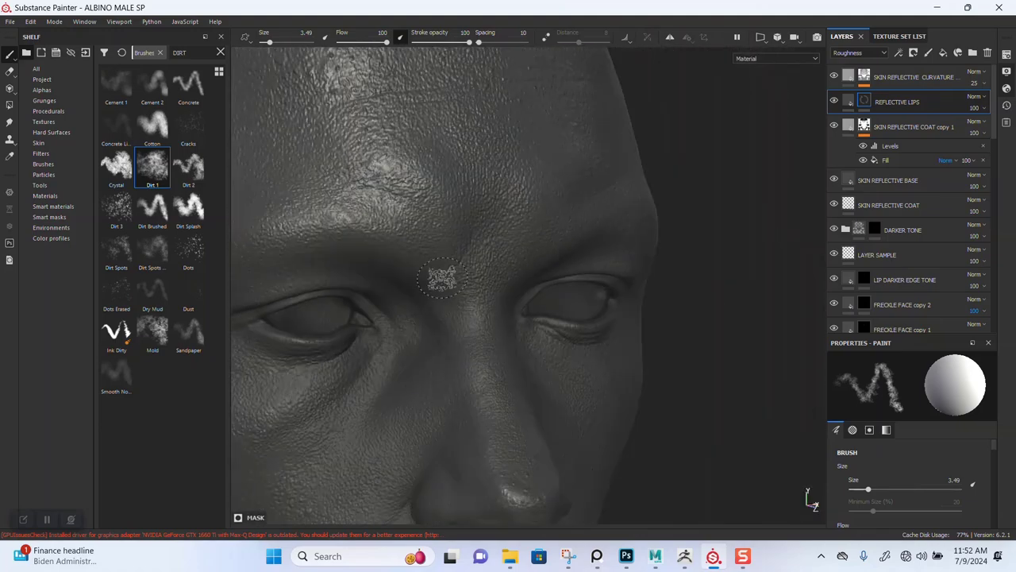
Touch up the mask around the character's right eye and check the whole face in the Roughness channel view.
{"action": "middle_click_drag", "start_coordinate": [441, 278], "coordinate": [593, 311], "text": "alt"}
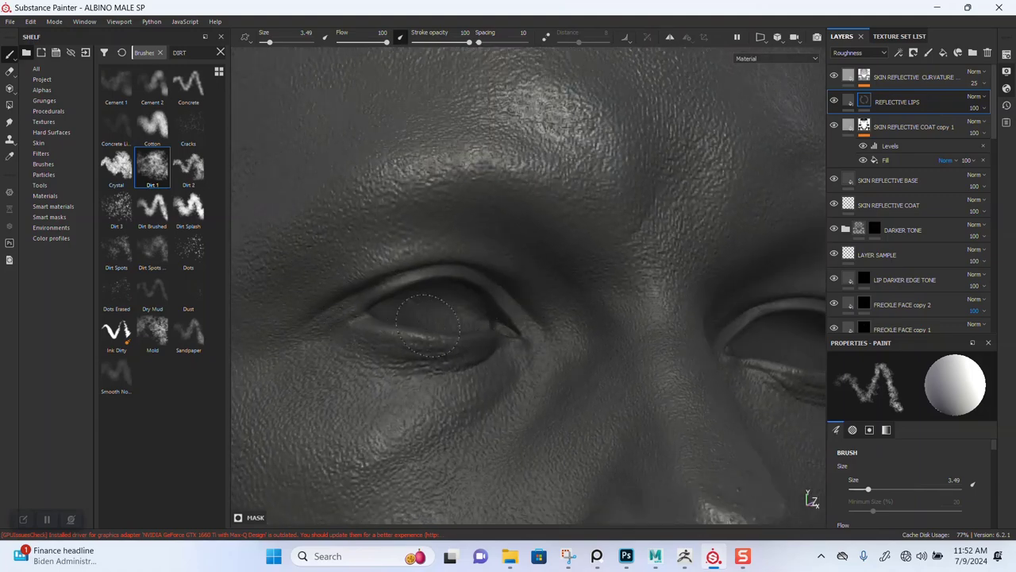
{"action": "right_click_drag", "start_coordinate": [483, 333], "coordinate": [547, 193], "text": "alt"}
{"action": "left_click_drag", "start_coordinate": [547, 193], "coordinate": [519, 347], "text": "alt"}
{"action": "right_click_drag", "start_coordinate": [520, 347], "coordinate": [512, 517], "text": "alt"}
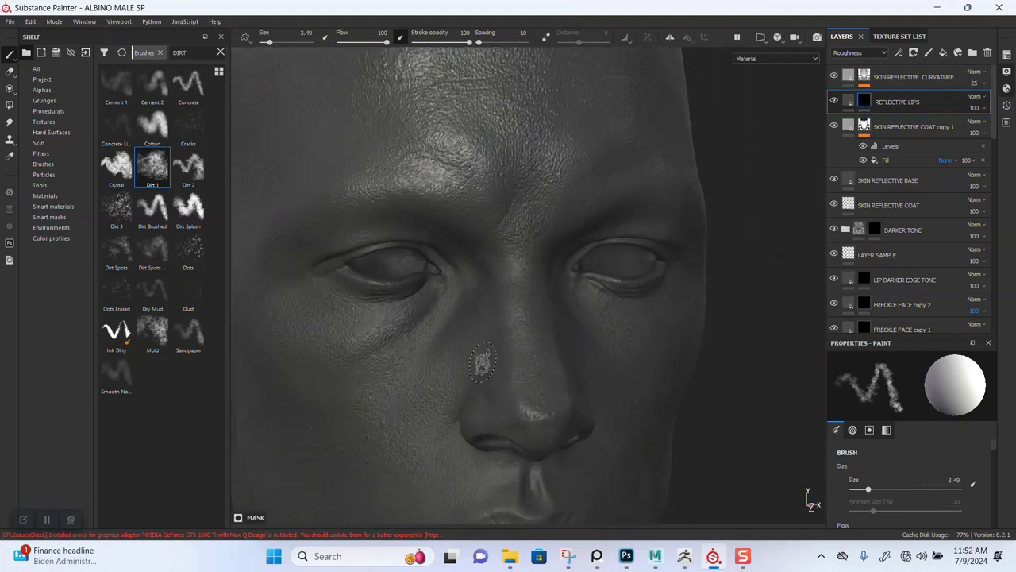
{"action": "key", "text": "c"}
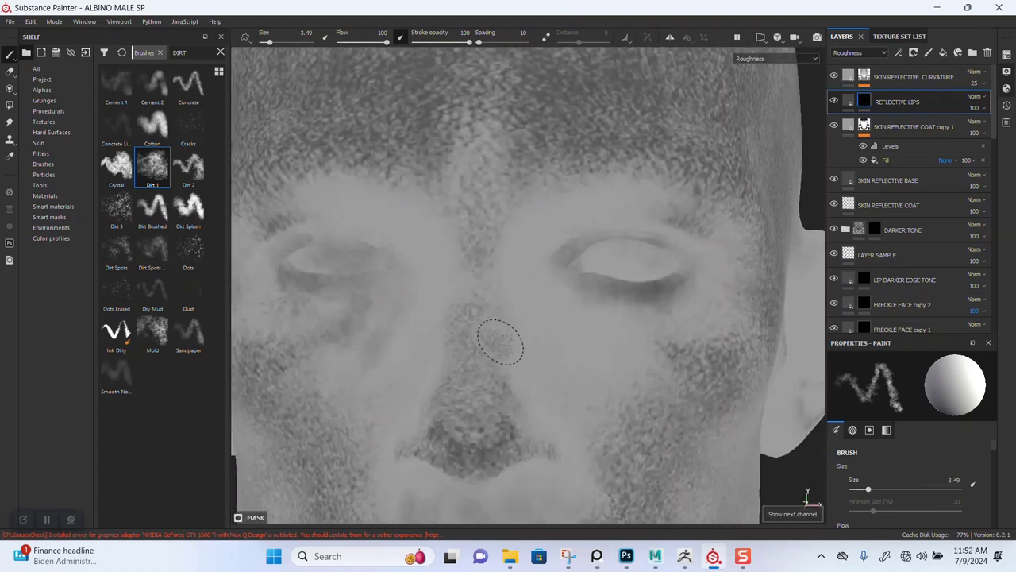
{"action": "left_click_drag", "start_coordinate": [500, 343], "coordinate": [600, 316], "text": "alt"}
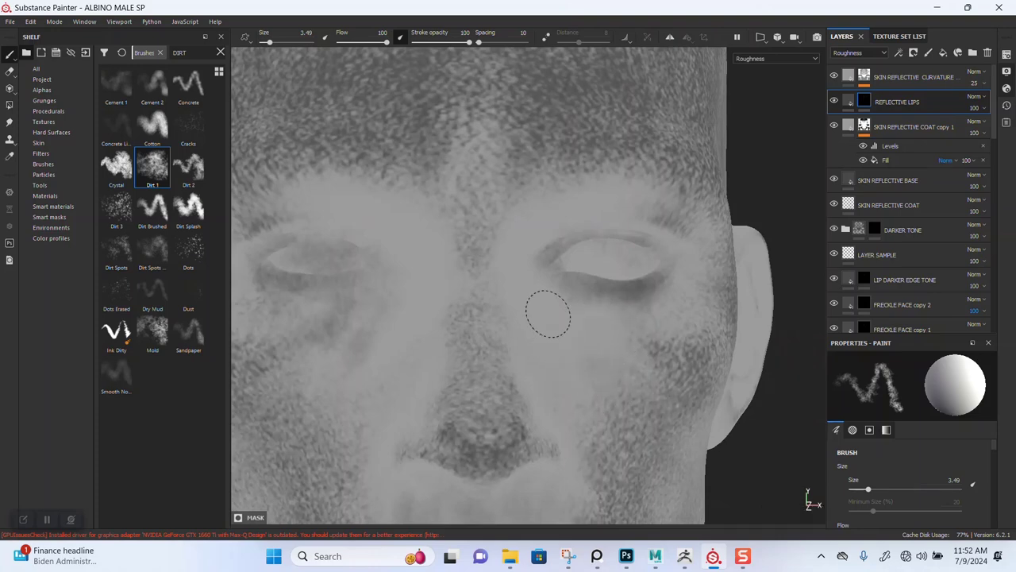
{"action": "scroll", "coordinate": [393, 460], "scroll_direction": "down", "scroll_amount": 2}
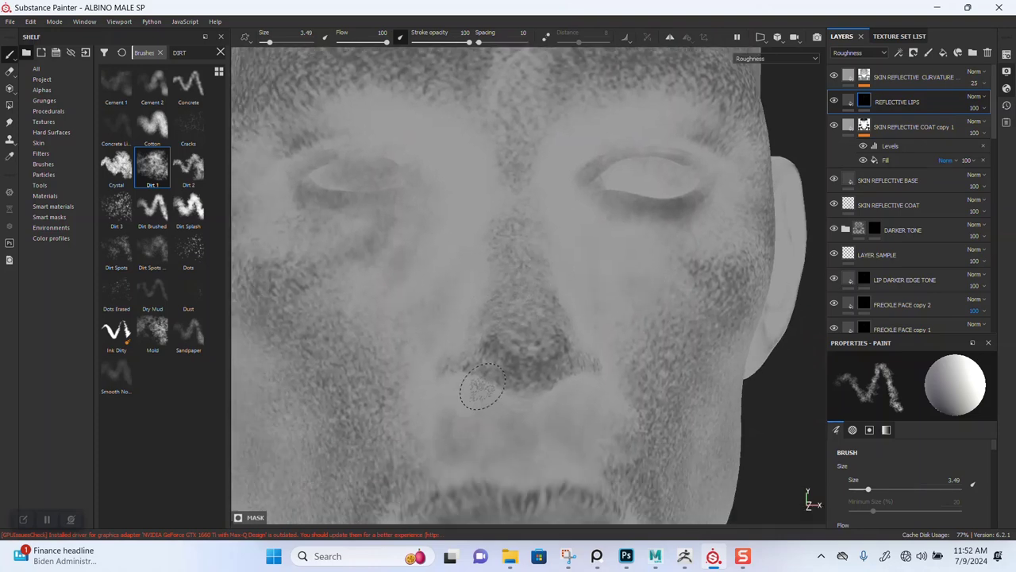
{"action": "scroll", "coordinate": [472, 390], "scroll_direction": "down", "scroll_amount": 3}
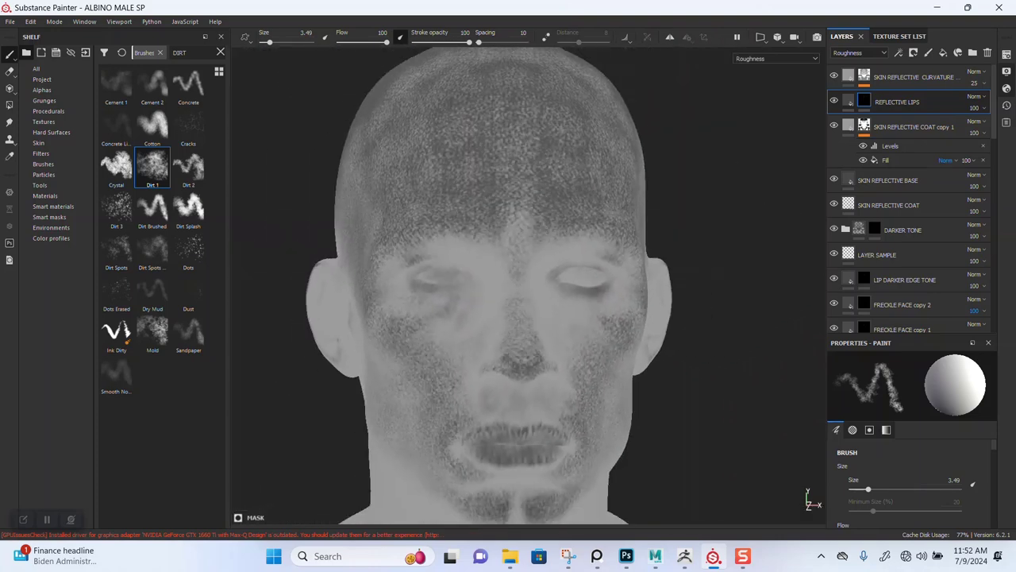
Check the ears and sides of the head in the Roughness view and set the brush to size 20 with 71 stroke opacity.
{"action": "mouse_move", "coordinate": [479, 379]}
{"action": "middle_mouse_down", "text": "alt"}
{"action": "mouse_move", "coordinate": [508, 288]}
{"action": "mouse_move", "coordinate": [639, 298]}
{"action": "middle_mouse_up", "text": "alt"}
{"action": "scroll", "coordinate": [468, 294], "scroll_direction": "up", "scroll_amount": 3}
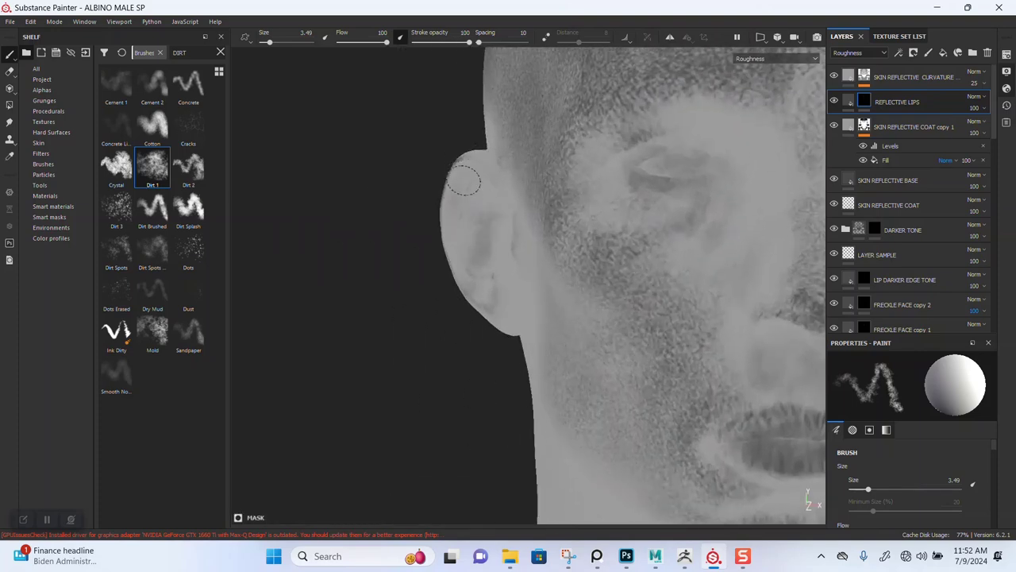
{"action": "left_click_drag", "start_coordinate": [500, 255], "coordinate": [598, 389], "text": "alt"}
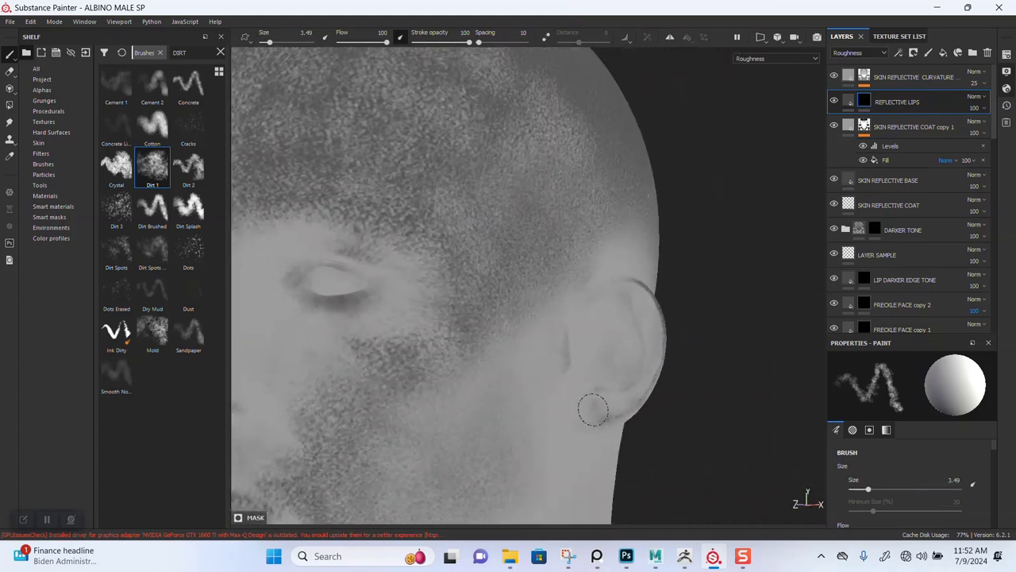
{"action": "mouse_move", "coordinate": [640, 341]}
{"action": "left_mouse_down", "text": "alt"}
{"action": "mouse_move", "coordinate": [551, 358]}
{"action": "mouse_move", "coordinate": [515, 352]}
{"action": "mouse_move", "coordinate": [556, 365]}
{"action": "mouse_move", "coordinate": [513, 381]}
{"action": "mouse_move", "coordinate": [515, 397]}
{"action": "left_mouse_up", "text": "alt"}
{"action": "mouse_move", "coordinate": [515, 397]}
{"action": "right_mouse_down", "text": "ctrl"}
{"action": "mouse_move", "coordinate": [508, 401]}
{"action": "mouse_move", "coordinate": [508, 357]}
{"action": "right_mouse_up", "text": "ctrl"}
{"action": "left_click_drag", "start_coordinate": [470, 42], "coordinate": [453, 42]}
Examine the roughness across the neck, shoulders, back of the head, back and chest.
{"action": "left_click_drag", "start_coordinate": [598, 317], "coordinate": [586, 176], "text": "alt"}
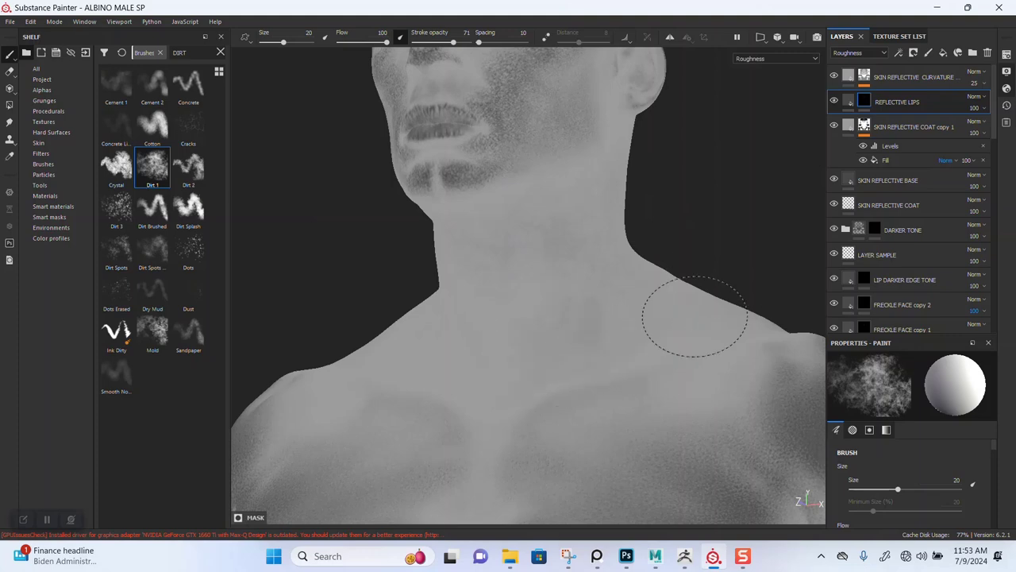
{"action": "mouse_move", "coordinate": [695, 316]}
{"action": "left_mouse_down", "text": "alt"}
{"action": "mouse_move", "coordinate": [585, 324]}
{"action": "mouse_move", "coordinate": [503, 374]}
{"action": "left_mouse_up", "text": "alt"}
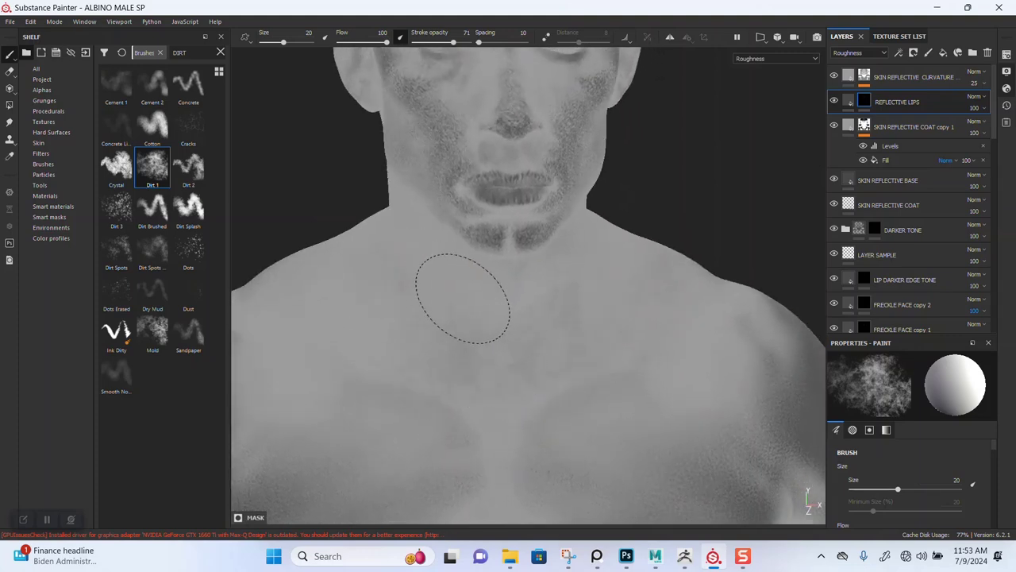
{"action": "mouse_move", "coordinate": [462, 297]}
{"action": "left_mouse_down", "text": "alt"}
{"action": "mouse_move", "coordinate": [535, 230]}
{"action": "mouse_move", "coordinate": [597, 317]}
{"action": "left_mouse_up", "text": "alt"}
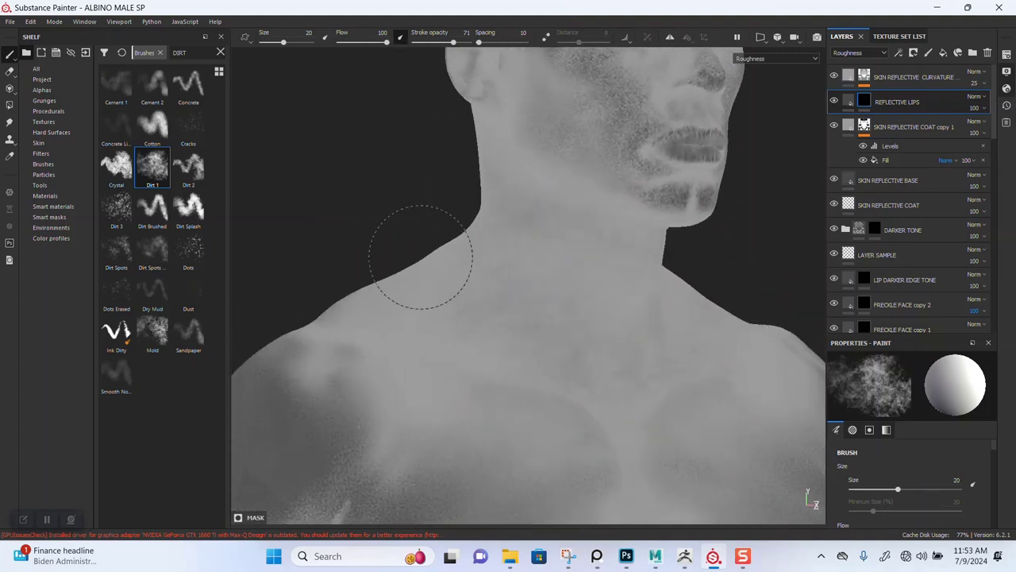
{"action": "mouse_move", "coordinate": [688, 307]}
{"action": "left_mouse_down", "text": "alt"}
{"action": "mouse_move", "coordinate": [612, 301]}
{"action": "mouse_move", "coordinate": [647, 349]}
{"action": "left_mouse_up", "text": "alt"}
{"action": "mouse_move", "coordinate": [662, 286]}
{"action": "left_mouse_down", "text": "alt"}
{"action": "mouse_move", "coordinate": [590, 193]}
{"action": "mouse_move", "coordinate": [579, 204]}
{"action": "mouse_move", "coordinate": [588, 189]}
{"action": "mouse_move", "coordinate": [522, 328]}
{"action": "left_mouse_up", "text": "alt"}
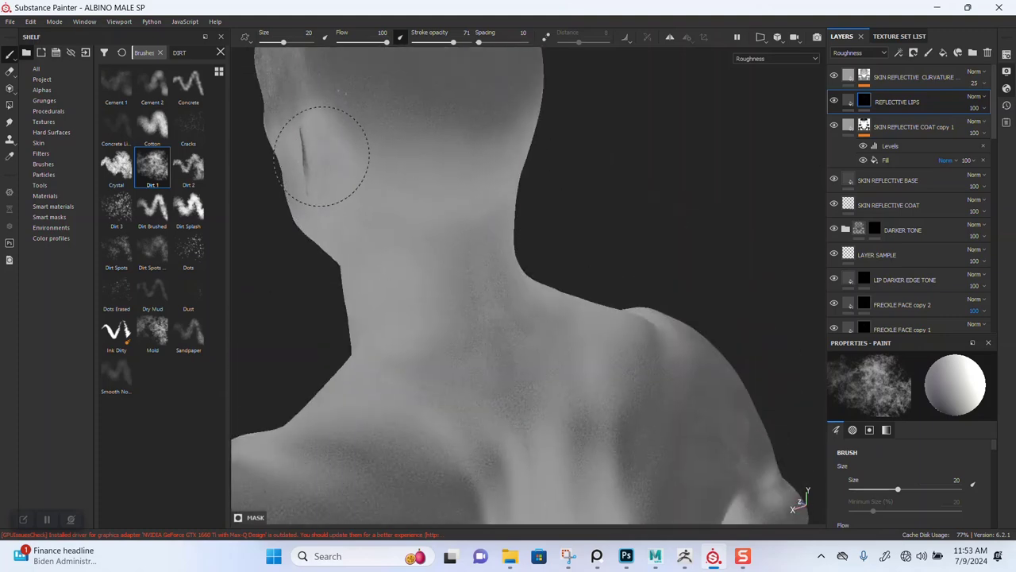
{"action": "mouse_move", "coordinate": [496, 189]}
{"action": "left_mouse_down", "text": "alt"}
{"action": "mouse_move", "coordinate": [512, 162]}
{"action": "mouse_move", "coordinate": [484, 262]}
{"action": "mouse_move", "coordinate": [488, 233]}
{"action": "left_mouse_up", "text": "alt"}
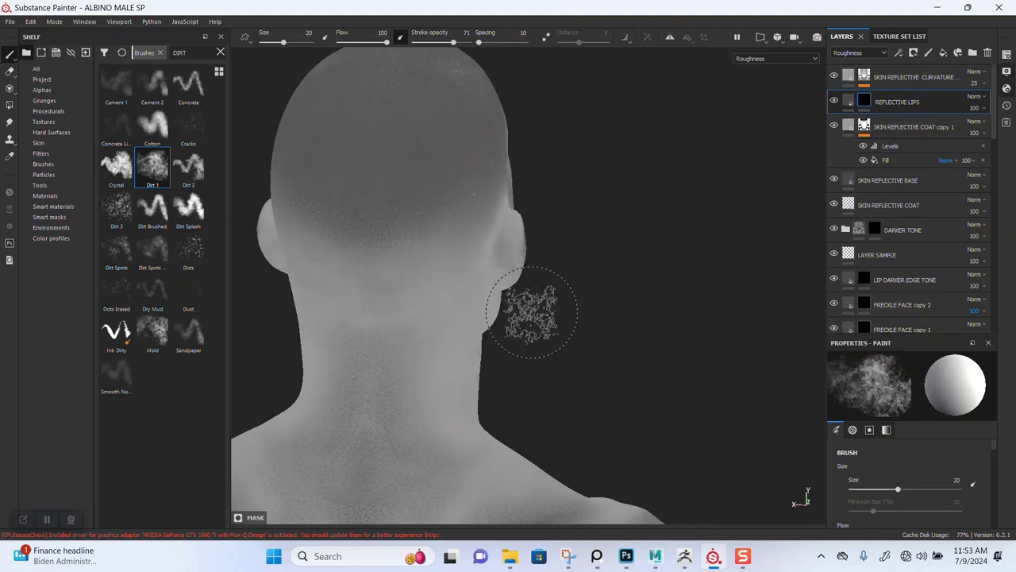
{"action": "middle_click_drag", "start_coordinate": [540, 310], "coordinate": [586, 188], "text": "alt"}
{"action": "left_click_drag", "start_coordinate": [562, 318], "coordinate": [579, 360], "text": "alt"}
{"action": "middle_click_drag", "start_coordinate": [560, 311], "coordinate": [579, 124], "text": "alt"}
{"action": "left_click_drag", "start_coordinate": [580, 123], "coordinate": [530, 215], "text": "alt"}
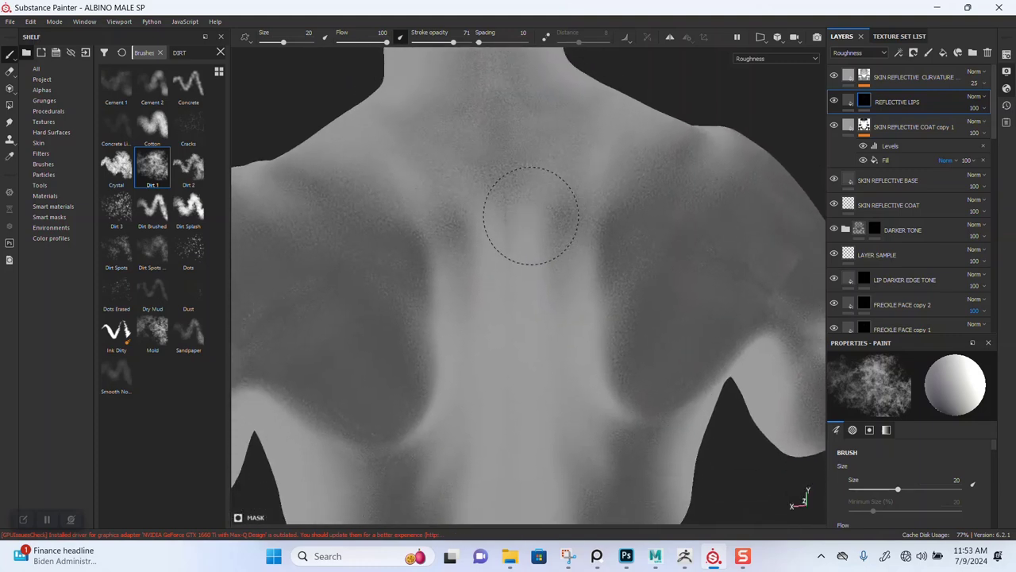
{"action": "mouse_move", "coordinate": [512, 357]}
{"action": "left_mouse_down", "text": "alt"}
{"action": "mouse_move", "coordinate": [501, 231]}
{"action": "mouse_move", "coordinate": [526, 302]}
{"action": "left_mouse_up", "text": "alt"}
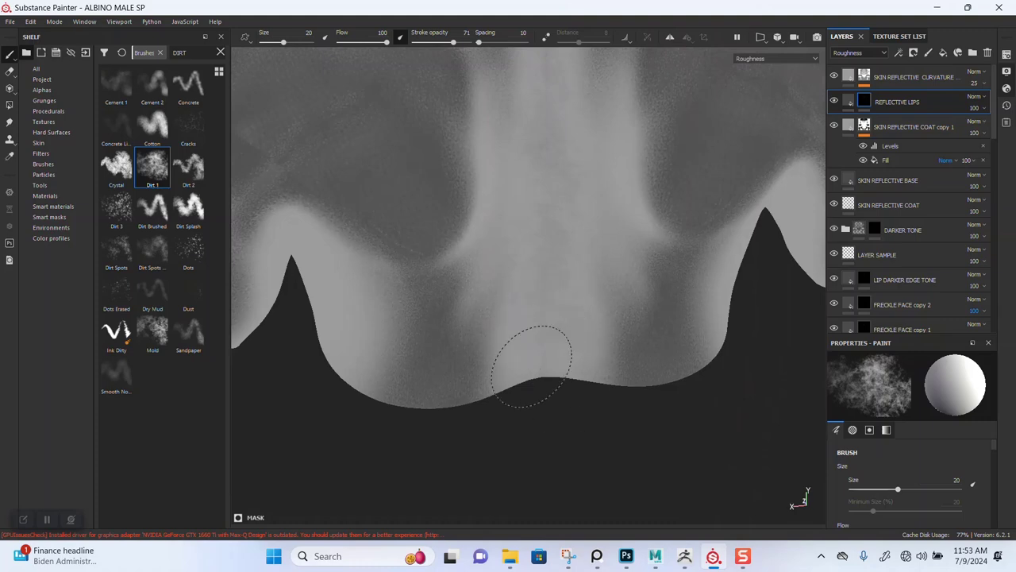
{"action": "left_click_drag", "start_coordinate": [397, 340], "coordinate": [362, 249], "text": "alt"}
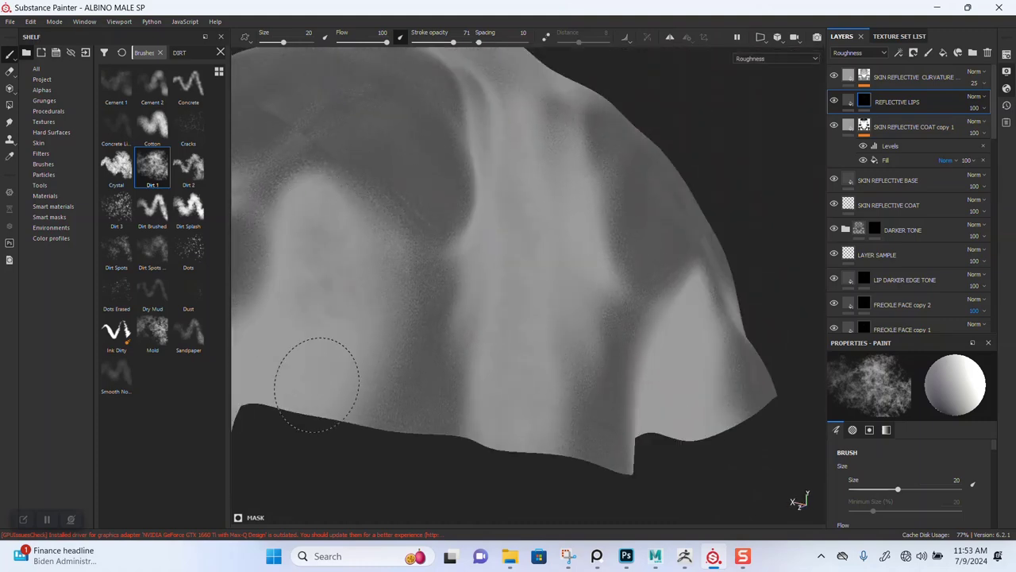
{"action": "mouse_move", "coordinate": [410, 310]}
{"action": "left_mouse_down", "text": "alt"}
{"action": "mouse_move", "coordinate": [529, 243]}
{"action": "mouse_move", "coordinate": [413, 254]}
{"action": "mouse_move", "coordinate": [488, 148]}
{"action": "mouse_move", "coordinate": [409, 281]}
{"action": "mouse_move", "coordinate": [642, 288]}
{"action": "left_mouse_up", "text": "alt"}
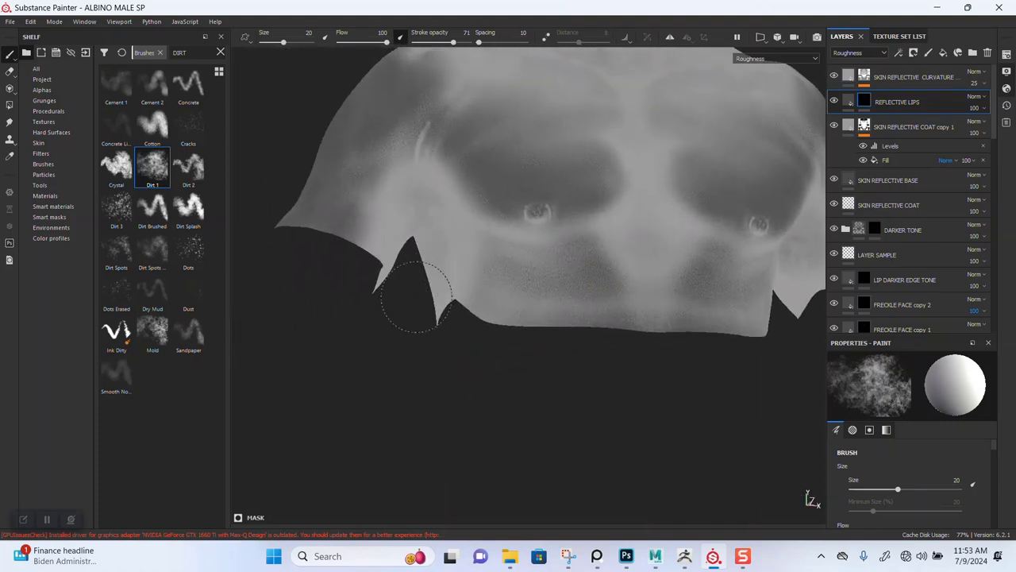
{"action": "mouse_move", "coordinate": [651, 193]}
{"action": "left_mouse_down", "text": "alt"}
{"action": "mouse_move", "coordinate": [547, 226]}
{"action": "mouse_move", "coordinate": [537, 158]}
{"action": "mouse_move", "coordinate": [545, 318]}
{"action": "mouse_move", "coordinate": [527, 295]}
{"action": "mouse_move", "coordinate": [424, 233]}
{"action": "mouse_move", "coordinate": [494, 290]}
{"action": "mouse_move", "coordinate": [445, 181]}
{"action": "left_mouse_up", "text": "alt"}
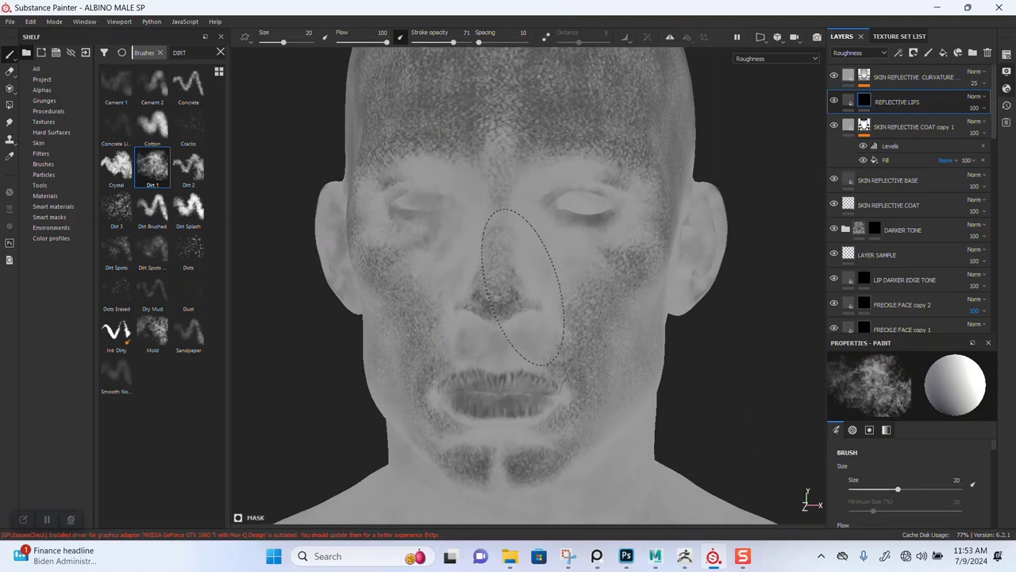
Switch to the Material view, check the face up close, and save the project.
{"action": "key", "text": "m"}
{"action": "right_click_drag", "start_coordinate": [566, 340], "coordinate": [553, 374], "text": "alt"}
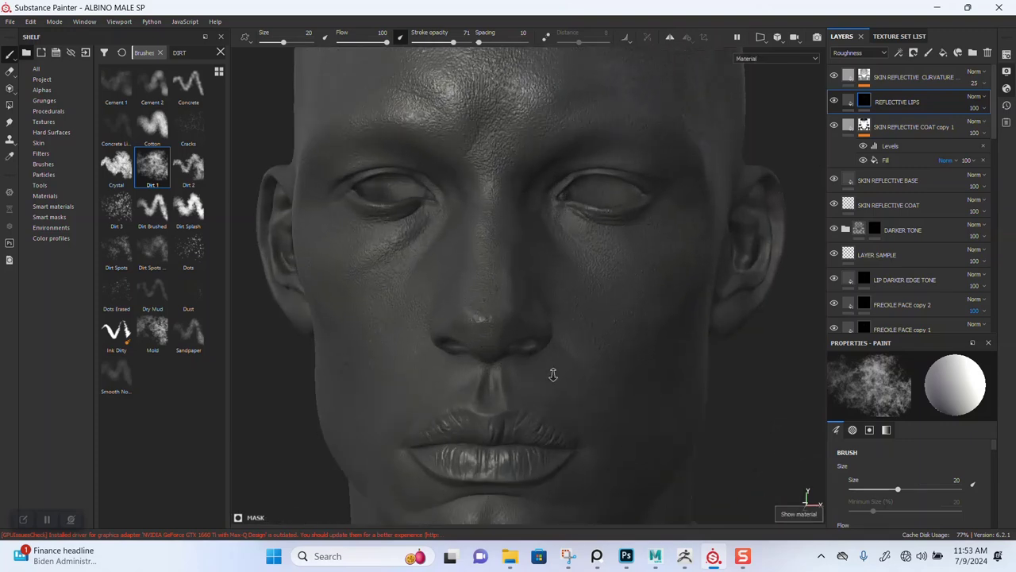
{"action": "mouse_move", "coordinate": [554, 374]}
{"action": "left_mouse_down", "text": "alt"}
{"action": "mouse_move", "coordinate": [572, 281]}
{"action": "mouse_move", "coordinate": [642, 211]}
{"action": "mouse_move", "coordinate": [538, 220]}
{"action": "mouse_move", "coordinate": [540, 230]}
{"action": "left_mouse_up", "text": "alt"}
{"action": "key", "text": "ctrl+s"}
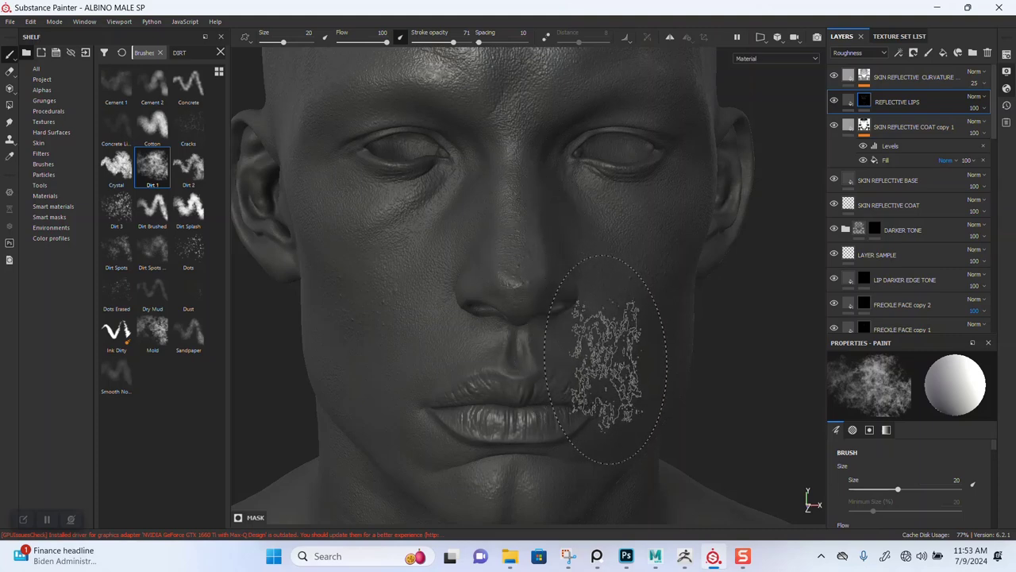
Hide the SKIN REFLECTIVE COAT layer to reveal the coloured skin on the whole head.
{"action": "left_click_drag", "start_coordinate": [585, 317], "coordinate": [805, 238], "text": "alt"}
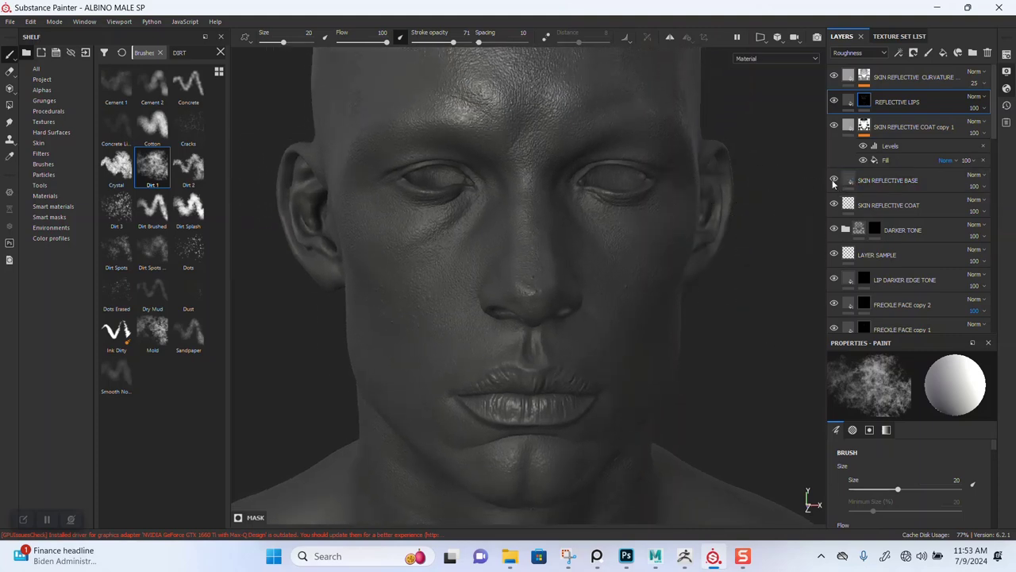
{"action": "left_click", "coordinate": [832, 205]}
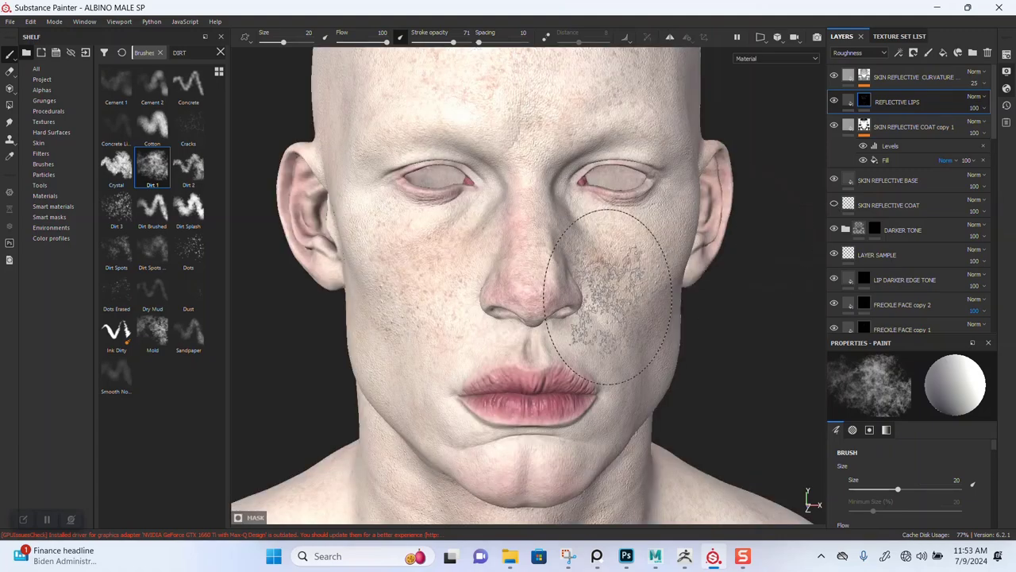
{"action": "scroll", "coordinate": [606, 317], "scroll_direction": "down", "scroll_amount": 3}
{"action": "middle_click_drag", "start_coordinate": [639, 283], "coordinate": [605, 273], "text": "alt"}
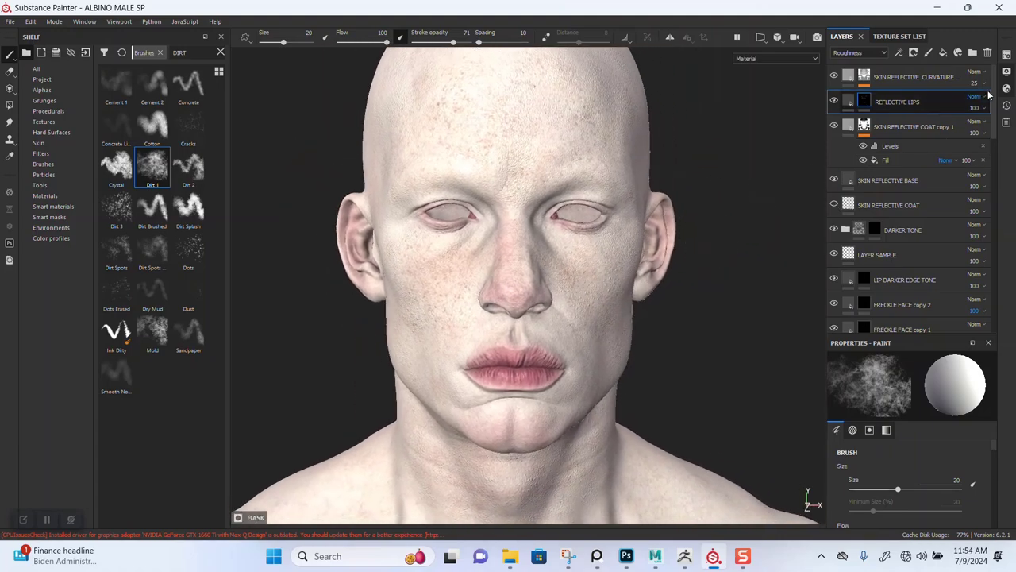
Show the hat and eye texture sets together with the body and frame the whole character.
{"action": "left_click", "coordinate": [892, 37]}
{"action": "left_click", "coordinate": [851, 51]}
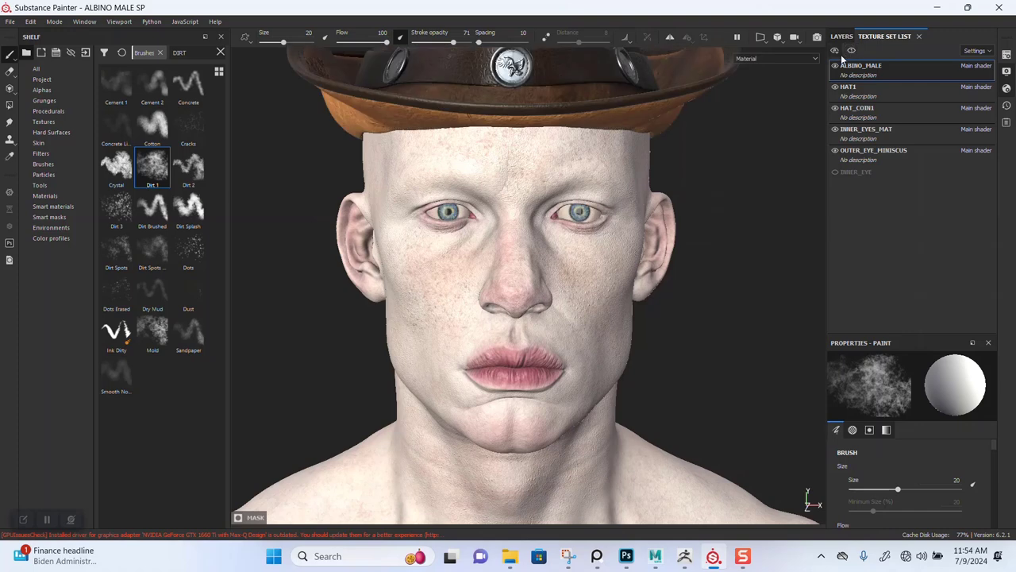
{"action": "right_click_drag", "start_coordinate": [590, 349], "coordinate": [589, 274], "text": "alt"}
{"action": "middle_click_drag", "start_coordinate": [630, 318], "coordinate": [585, 282], "text": "alt"}
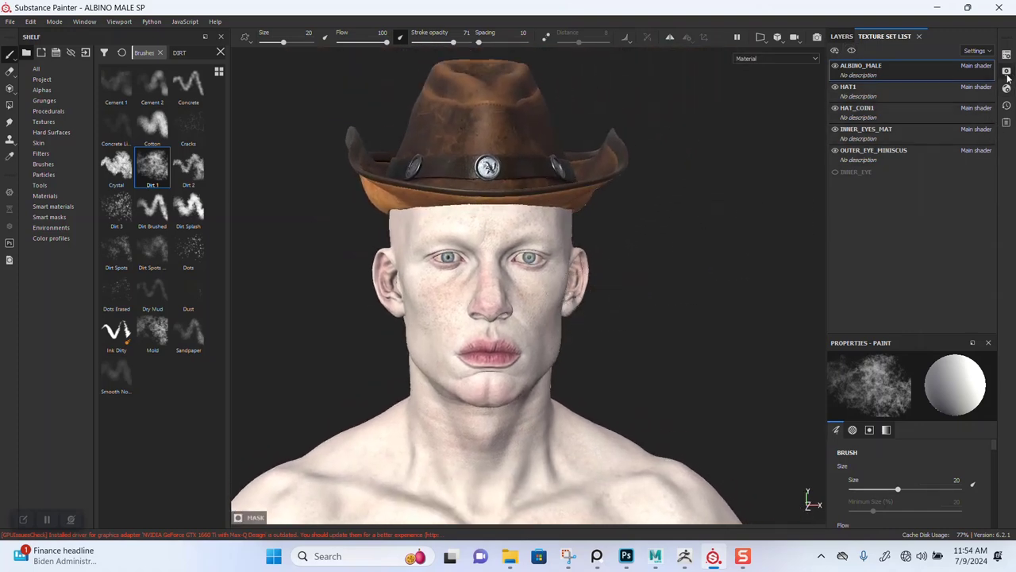
Turn on viewport shadows in the display settings and check the shaded character.
{"action": "left_click", "coordinate": [1007, 71]}
{"action": "left_click", "coordinate": [795, 279]}
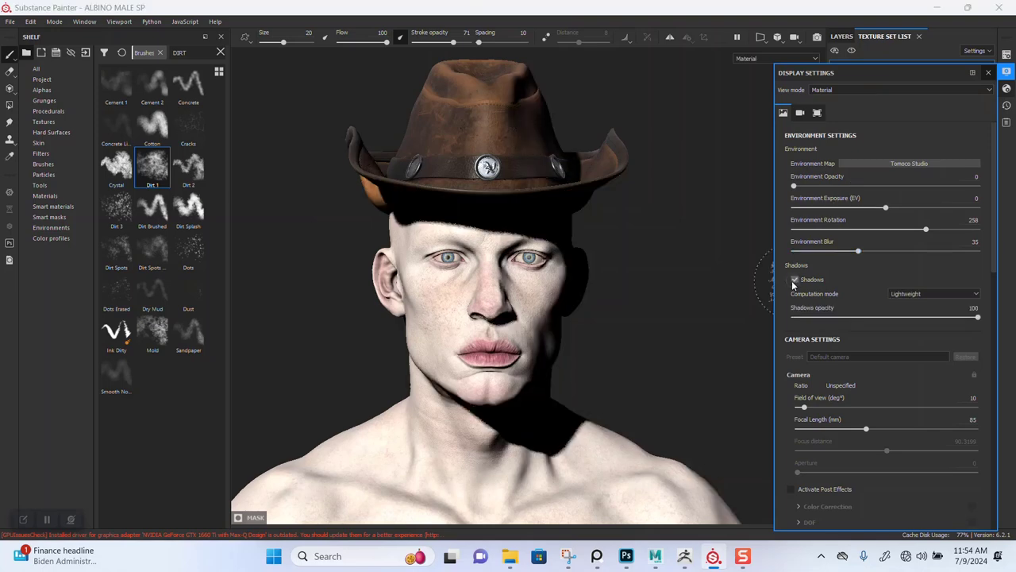
{"action": "left_click_drag", "start_coordinate": [594, 329], "coordinate": [601, 336], "text": "alt"}
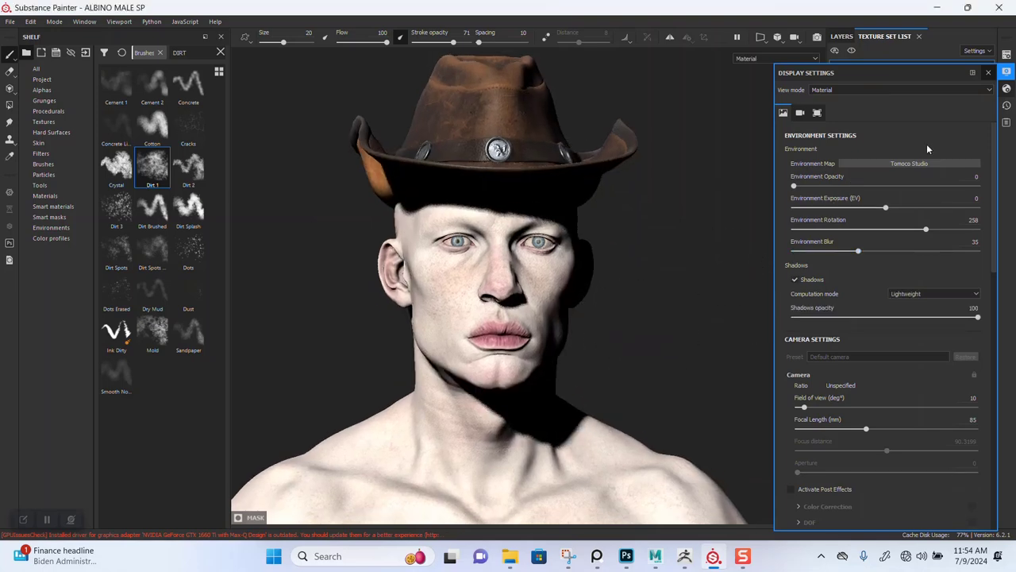
{"action": "left_click", "coordinate": [989, 72]}
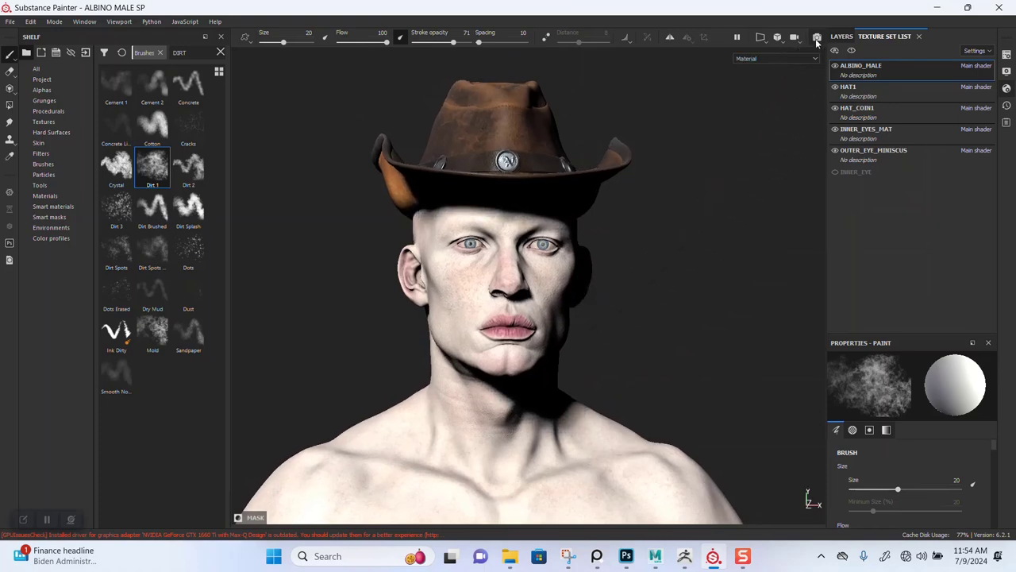
Save the project, start an Iray render of the character, and rotate the environment lighting to put a dark backdrop behind him.
{"action": "key", "text": "ctrl+s"}
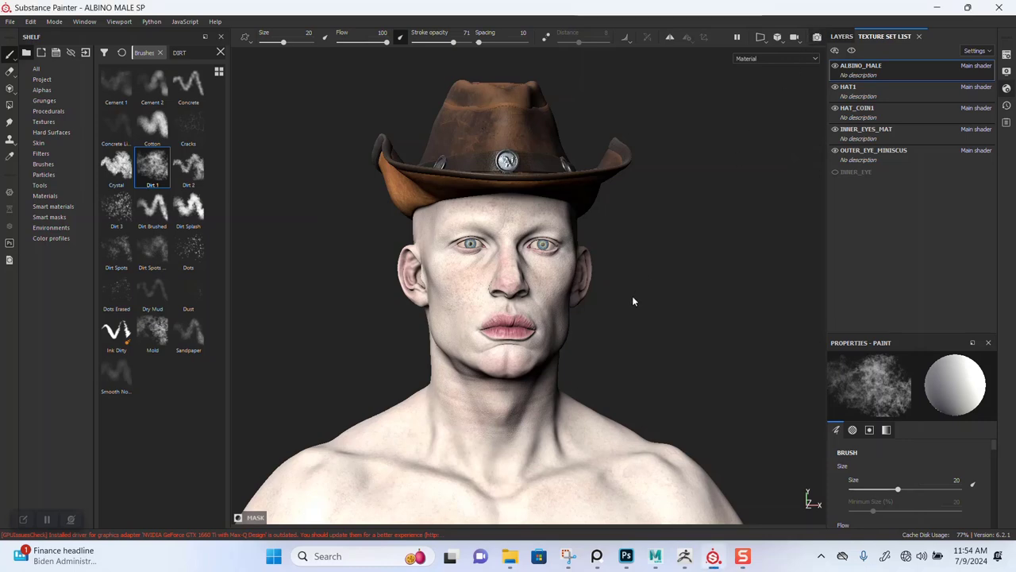
{"action": "key", "text": "F10"}
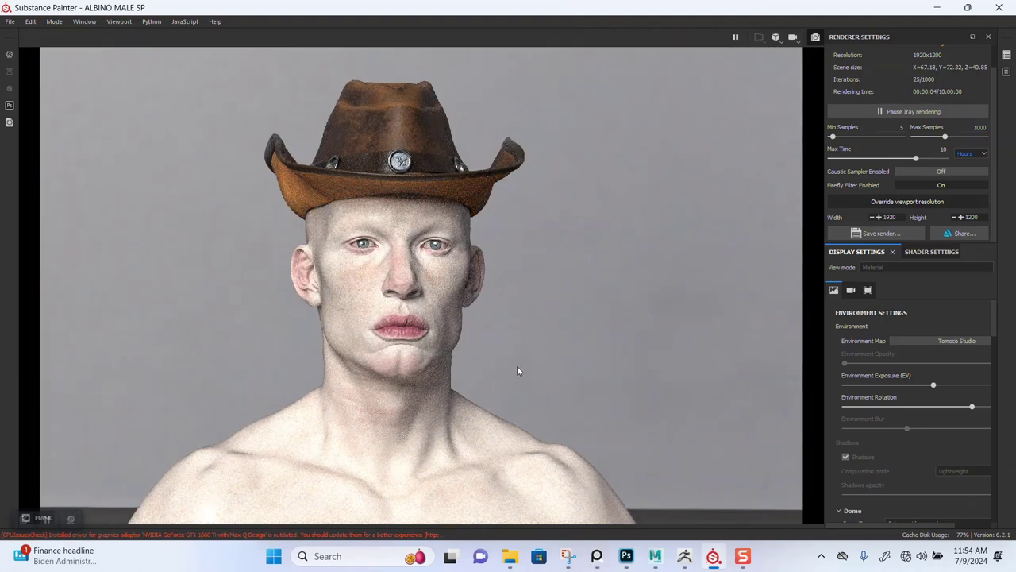
{"action": "right_click_drag", "start_coordinate": [624, 346], "coordinate": [537, 357], "text": "shift"}
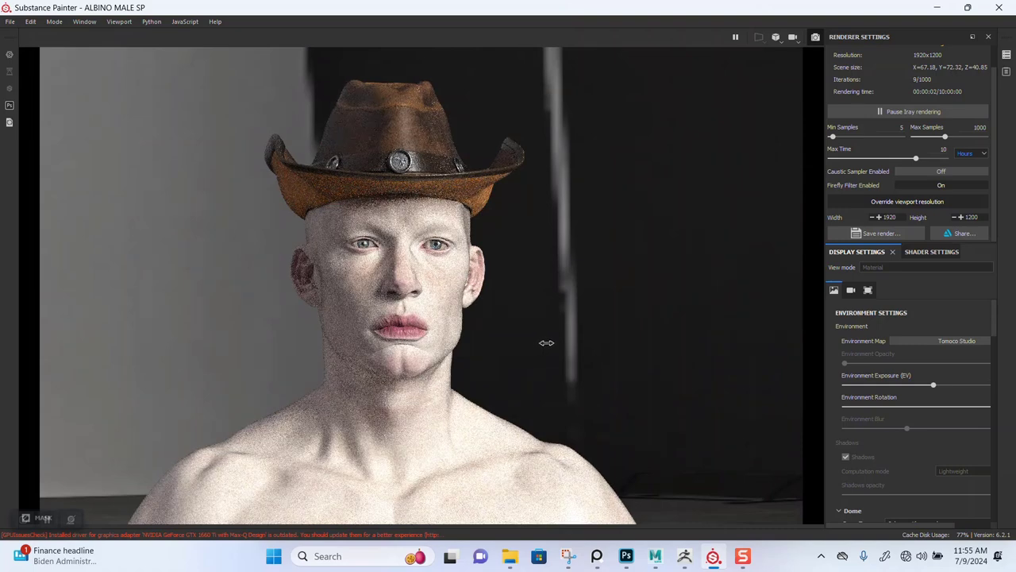
{"action": "right_click_drag", "start_coordinate": [547, 342], "coordinate": [529, 396], "text": "shift"}
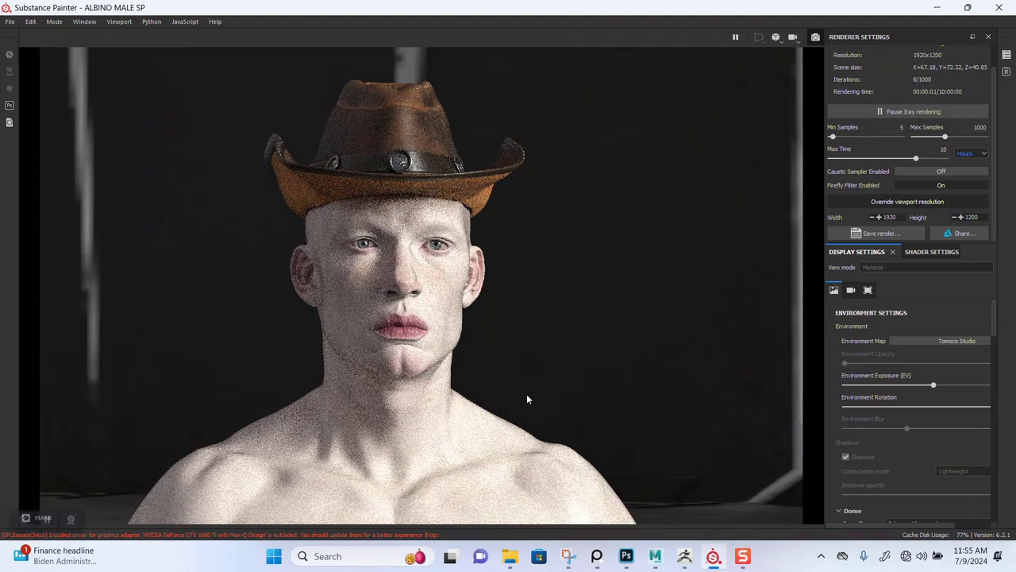